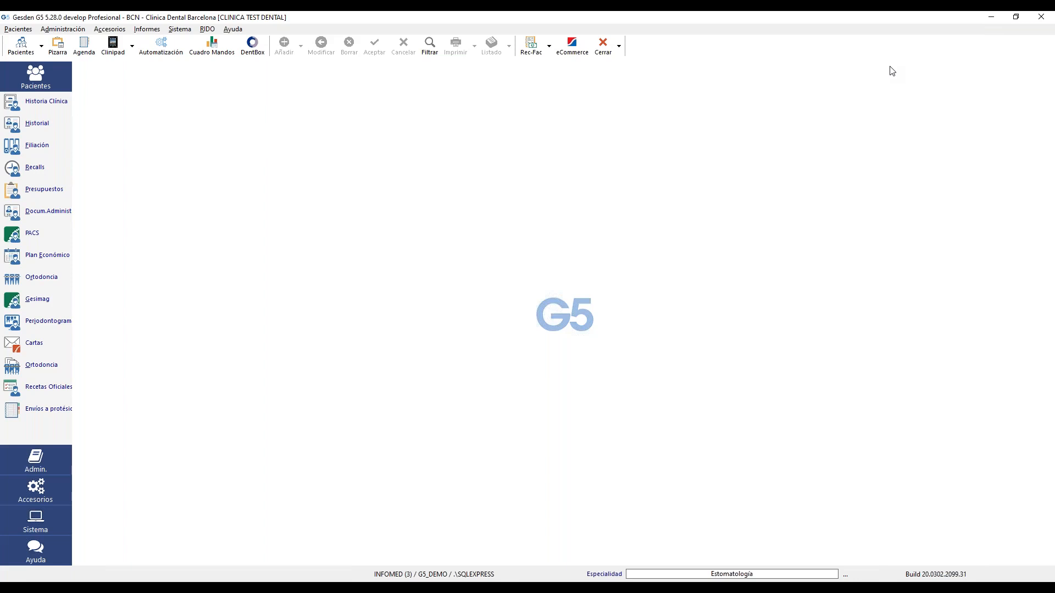
- From Sistema > Gestión de Emisores, open the Series list of the Clinica Dental BCN issuer
{"action": "left_click", "coordinate": [179, 30]}
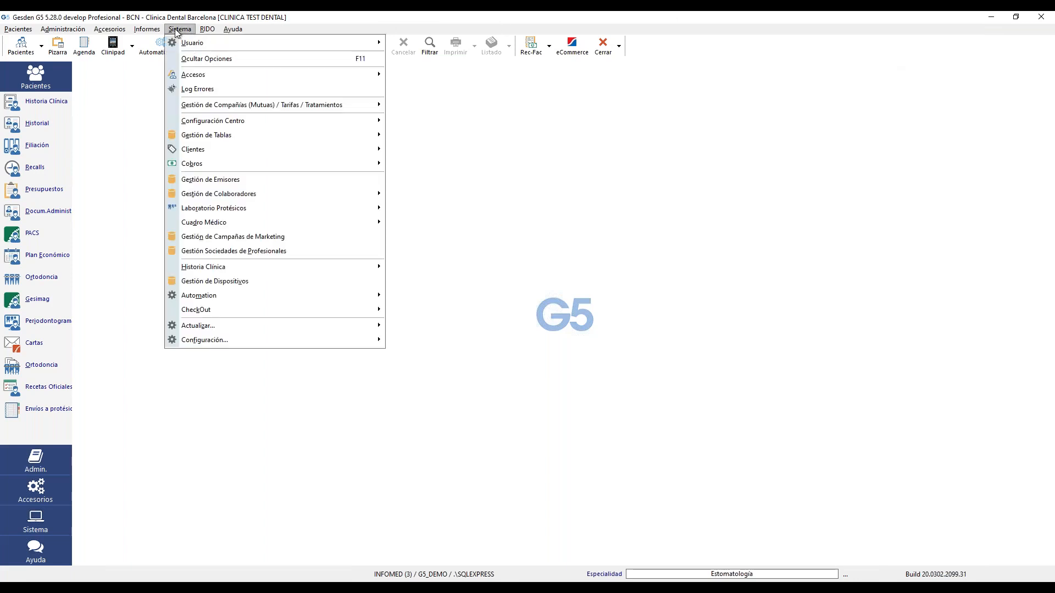
{"action": "left_click", "coordinate": [264, 183]}
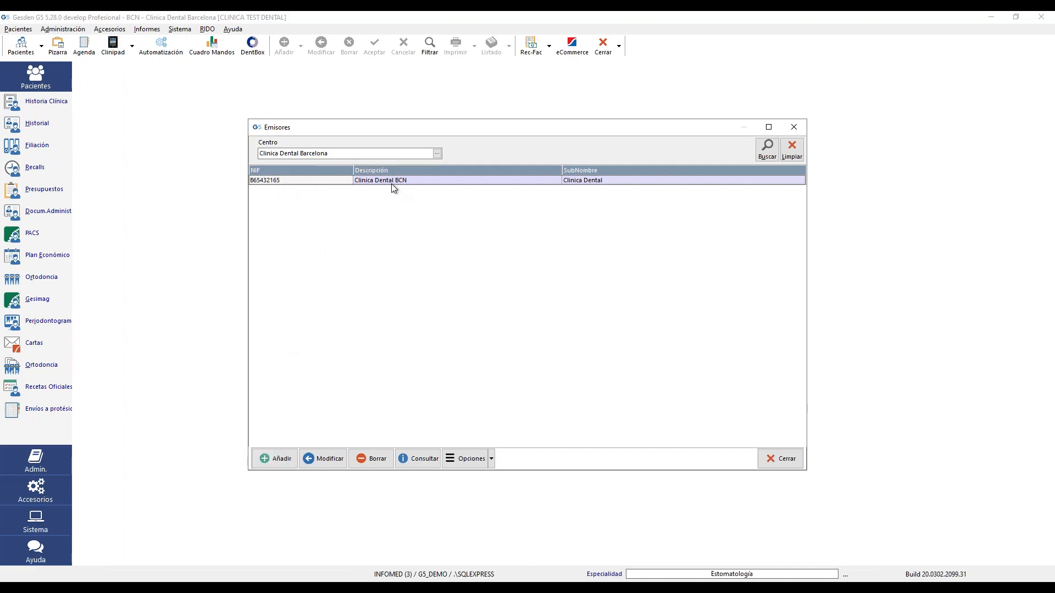
{"action": "left_click", "coordinate": [492, 460]}
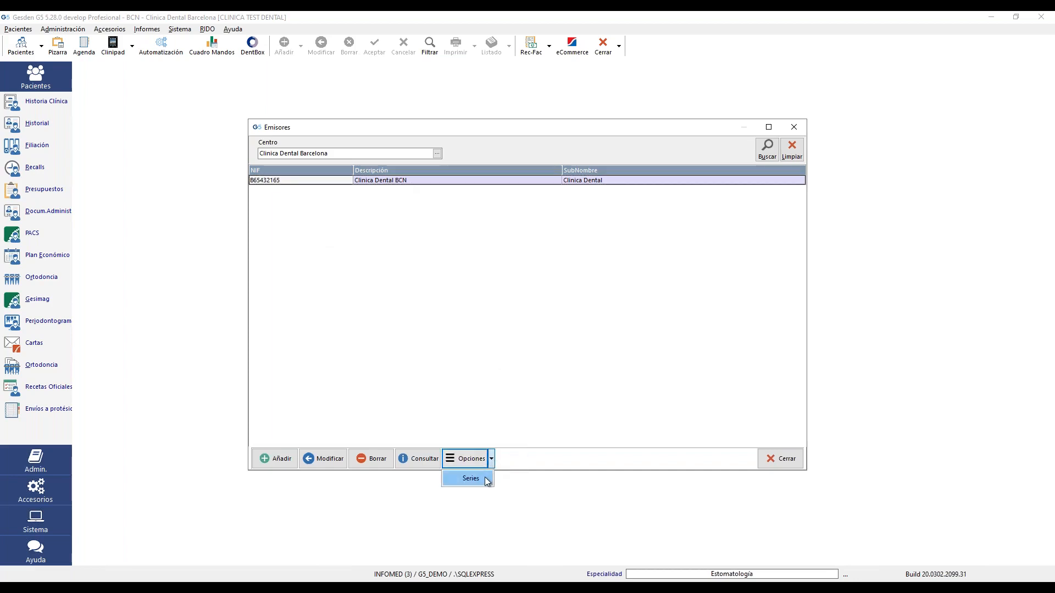
{"action": "left_click", "coordinate": [478, 478]}
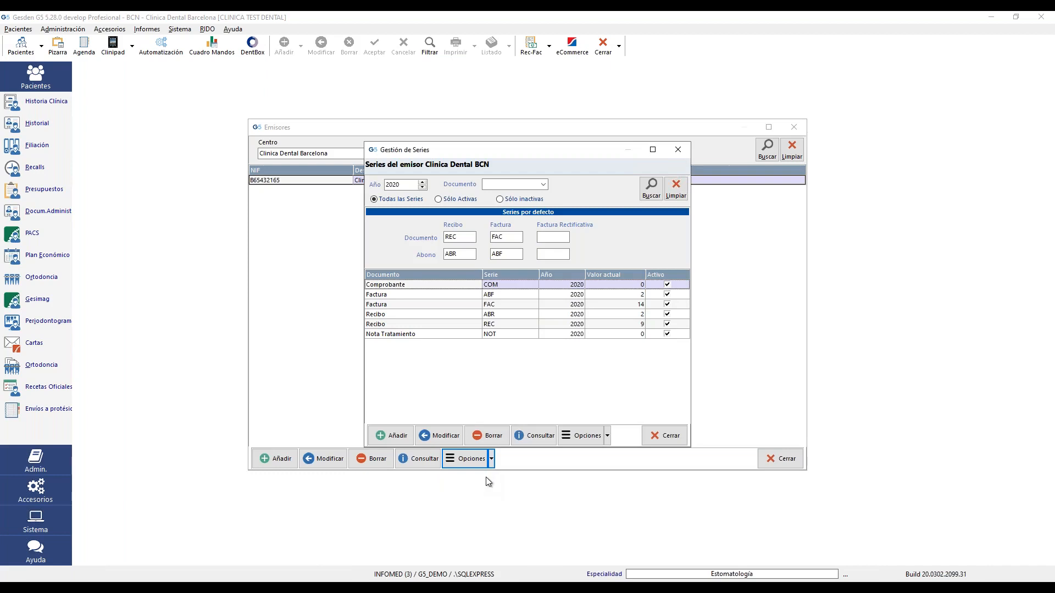
- Start adding a new document series, check the document types, then cancel it
{"action": "left_click", "coordinate": [390, 435]}
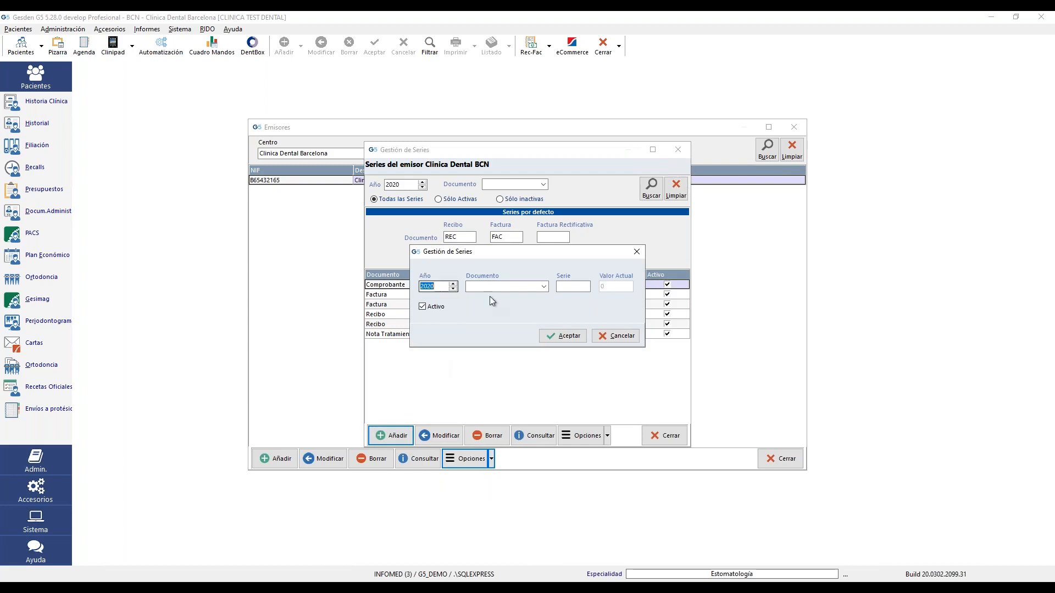
{"action": "left_click", "coordinate": [543, 286]}
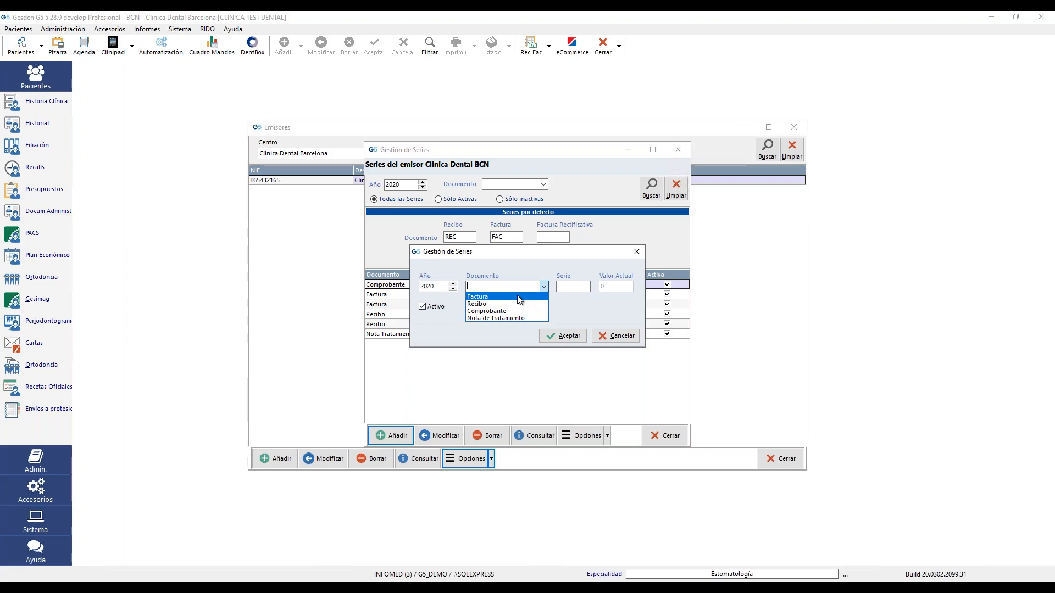
{"action": "left_click", "coordinate": [578, 284]}
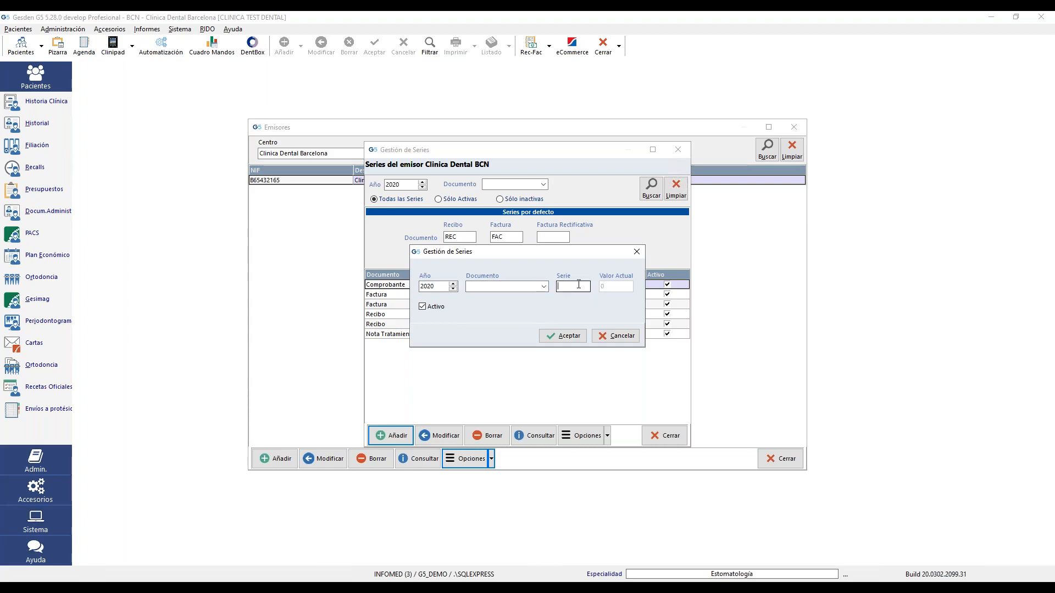
{"action": "left_click", "coordinate": [615, 335]}
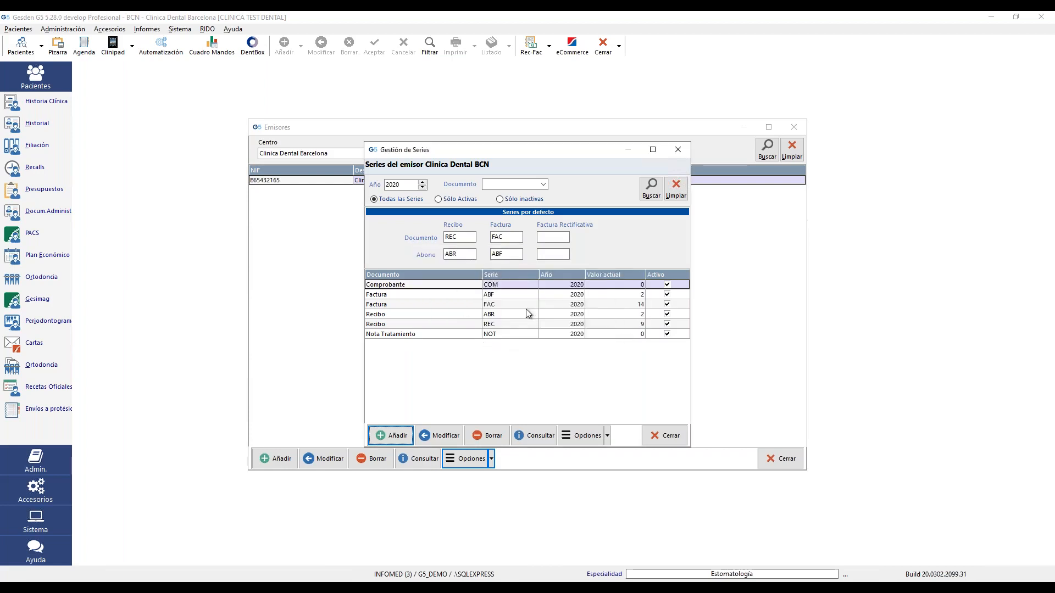
- Select the FAC invoice series row and bring up its Opciones menu
{"action": "left_click", "coordinate": [397, 305]}
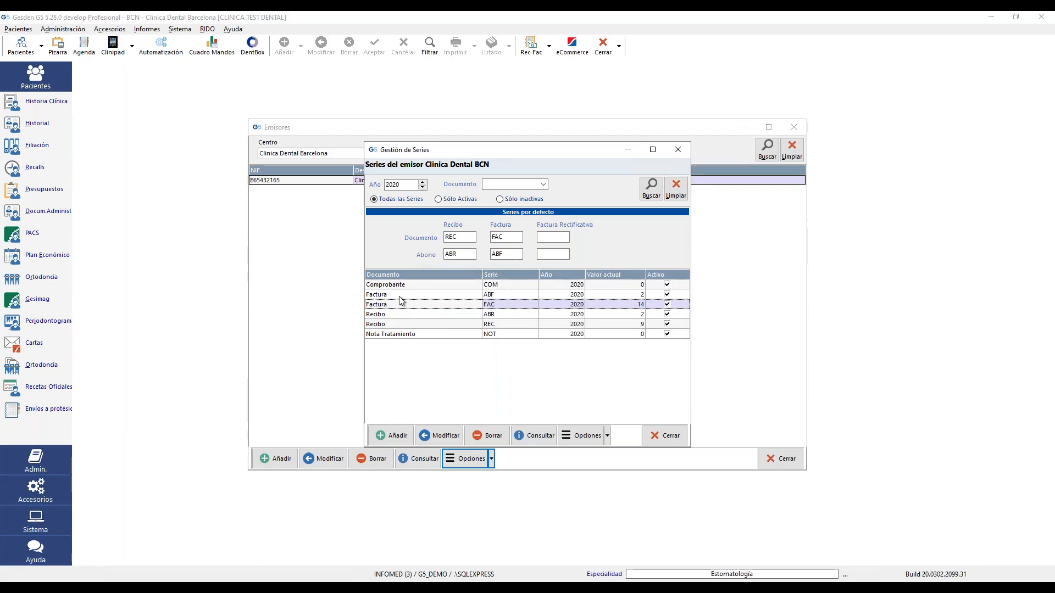
{"action": "left_click", "coordinate": [400, 297]}
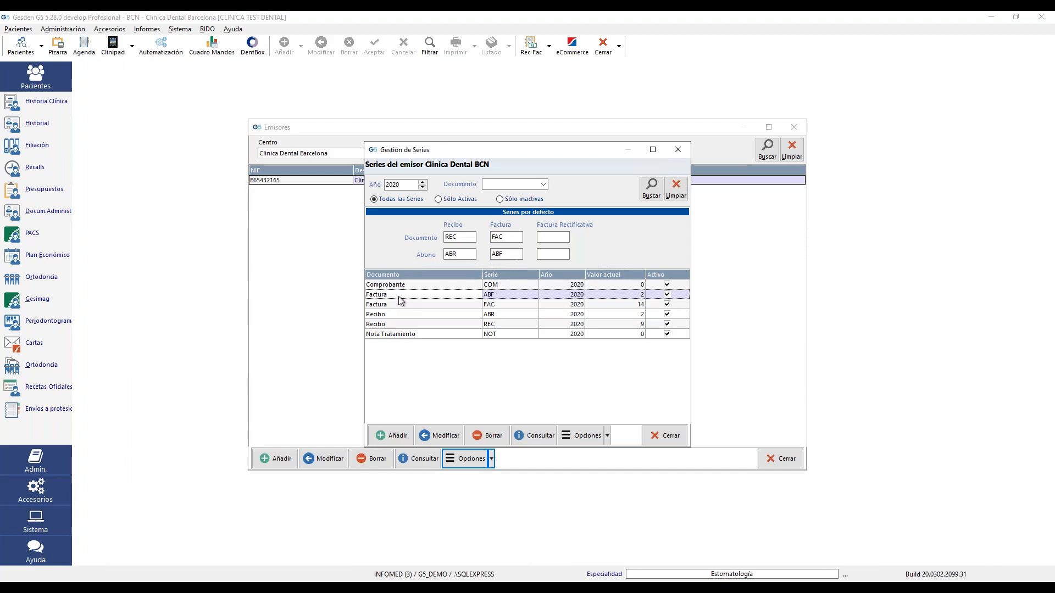
{"action": "left_click", "coordinate": [401, 305]}
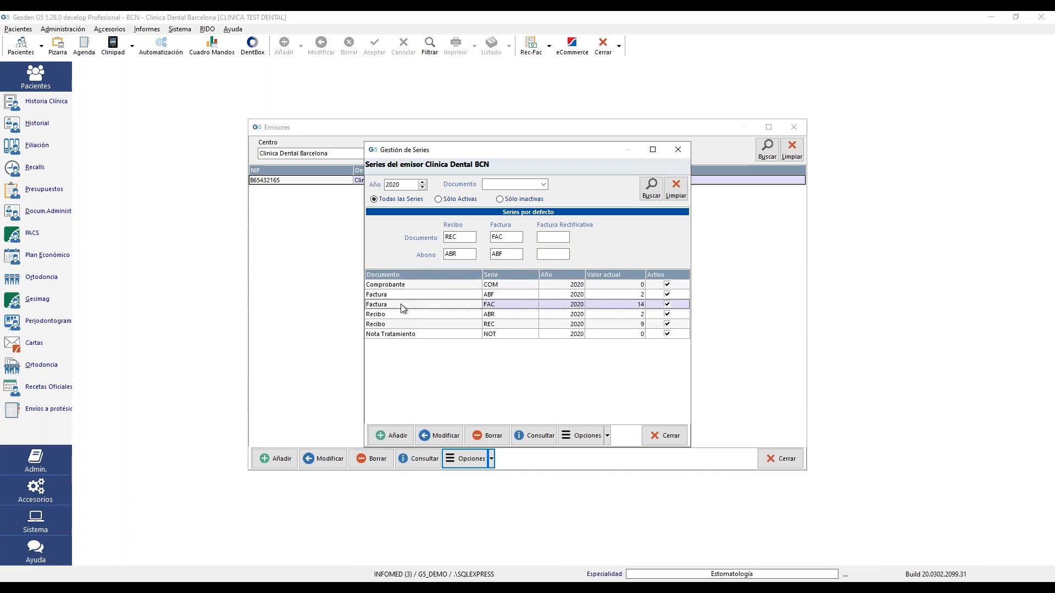
{"action": "left_click", "coordinate": [391, 295]}
{"action": "left_click", "coordinate": [396, 304]}
{"action": "left_click", "coordinate": [395, 296]}
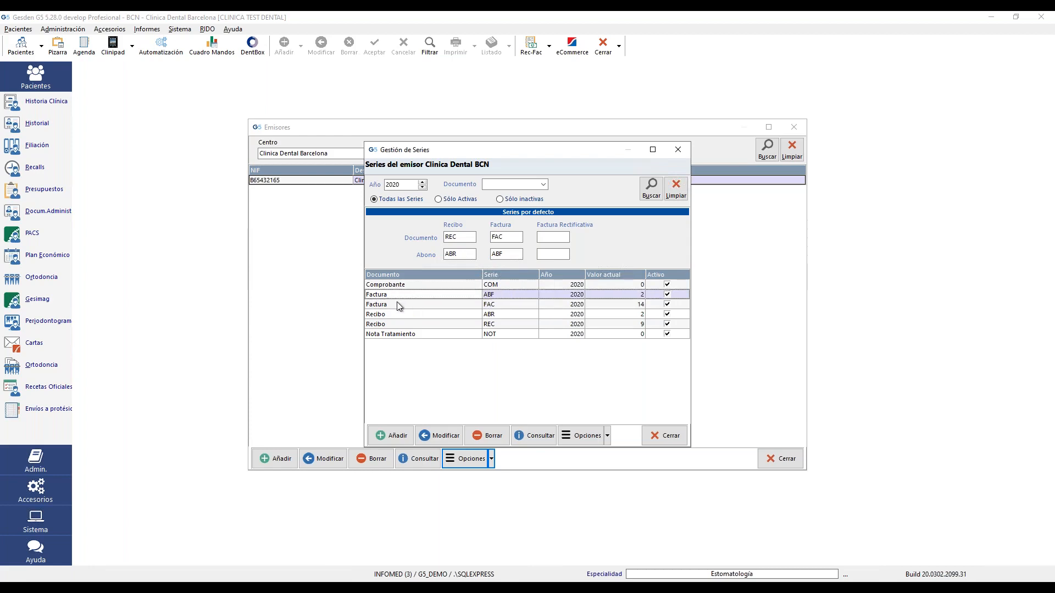
{"action": "left_click", "coordinate": [396, 303]}
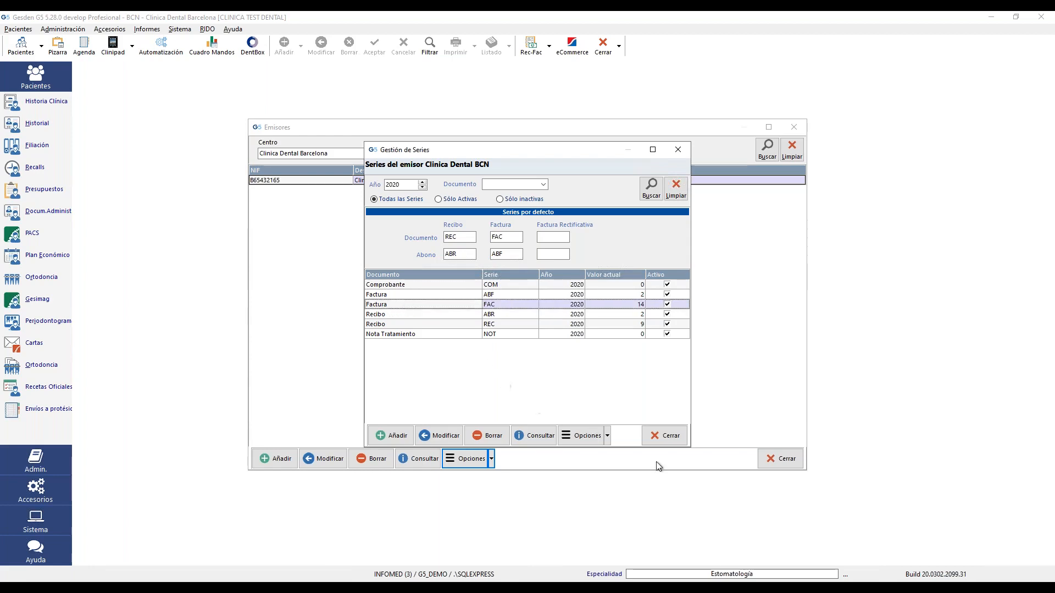
{"action": "left_click", "coordinate": [602, 434]}
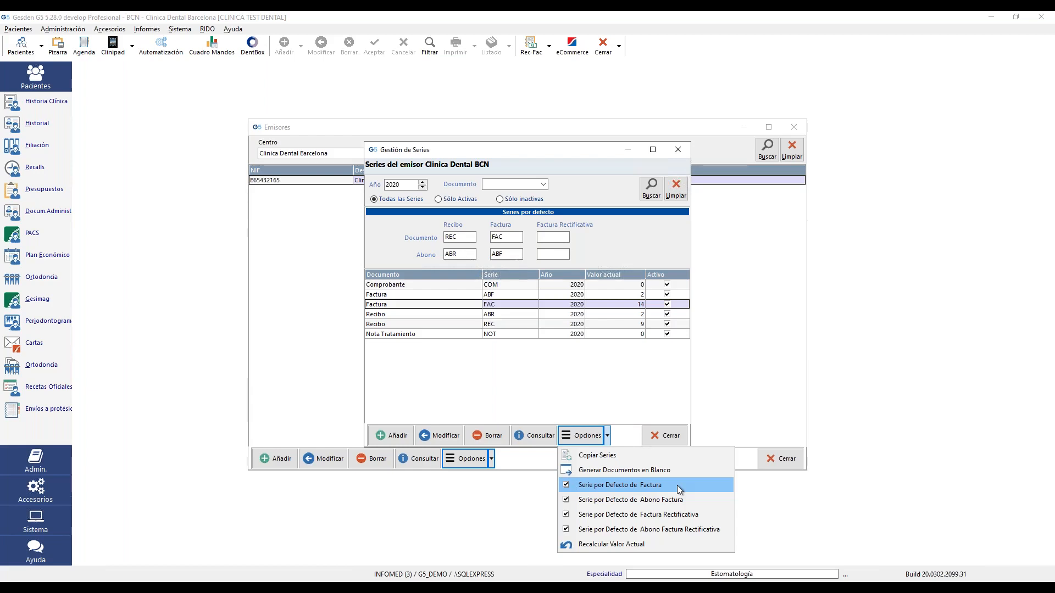
- Make FAC the default invoice series and ABF the default invoice credit-note series
{"action": "left_click", "coordinate": [677, 486]}
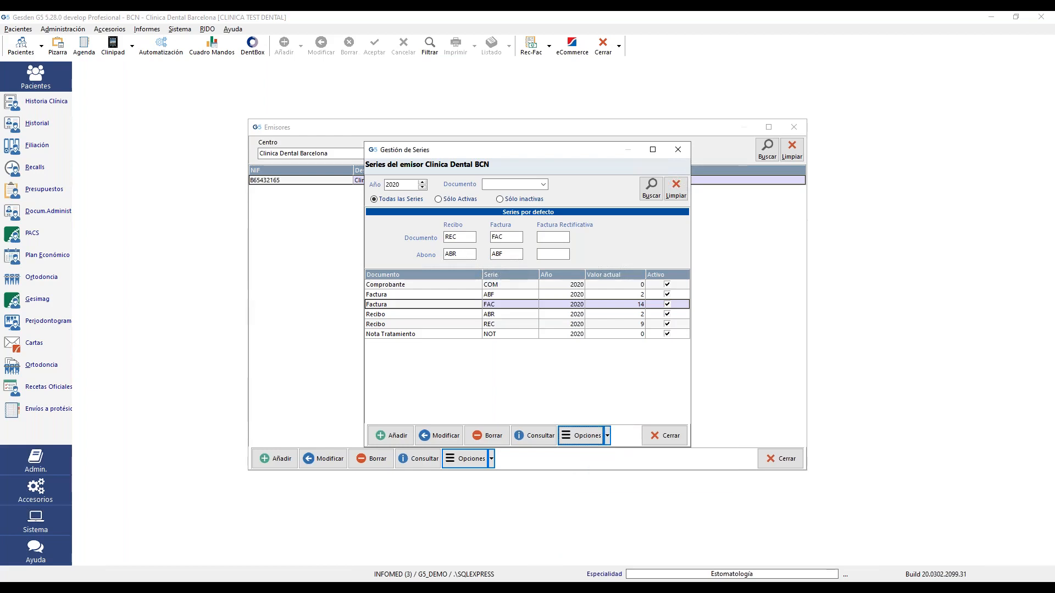
{"action": "left_click", "coordinate": [467, 296]}
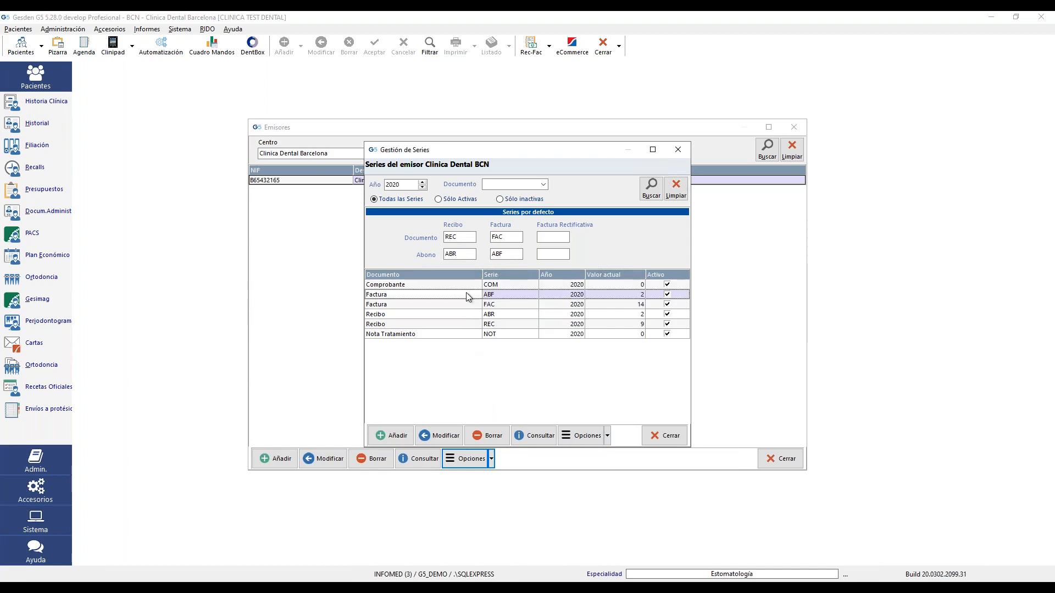
{"action": "left_click", "coordinate": [608, 436]}
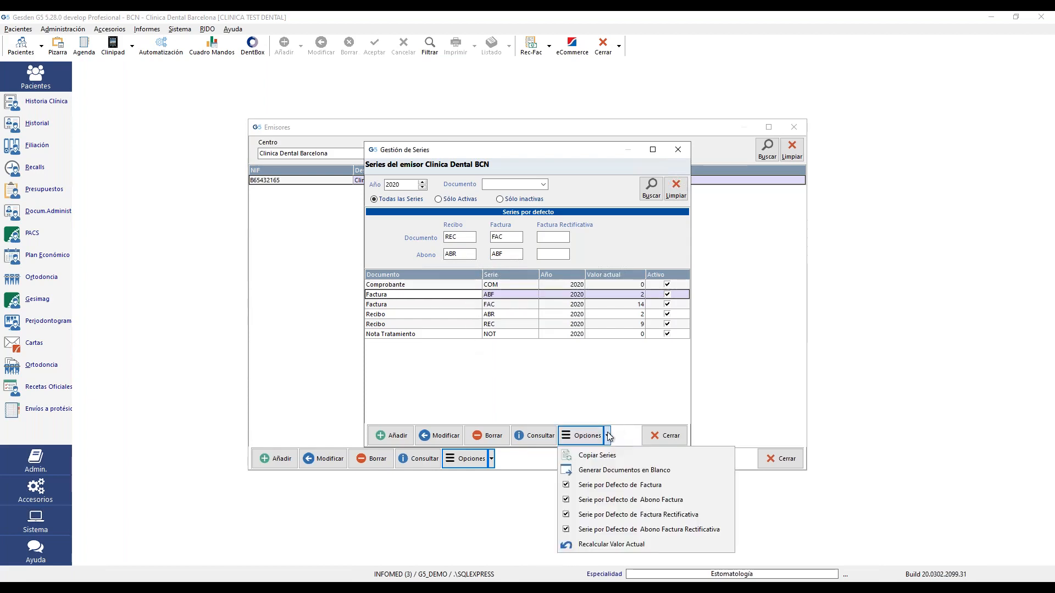
{"action": "left_click", "coordinate": [654, 500]}
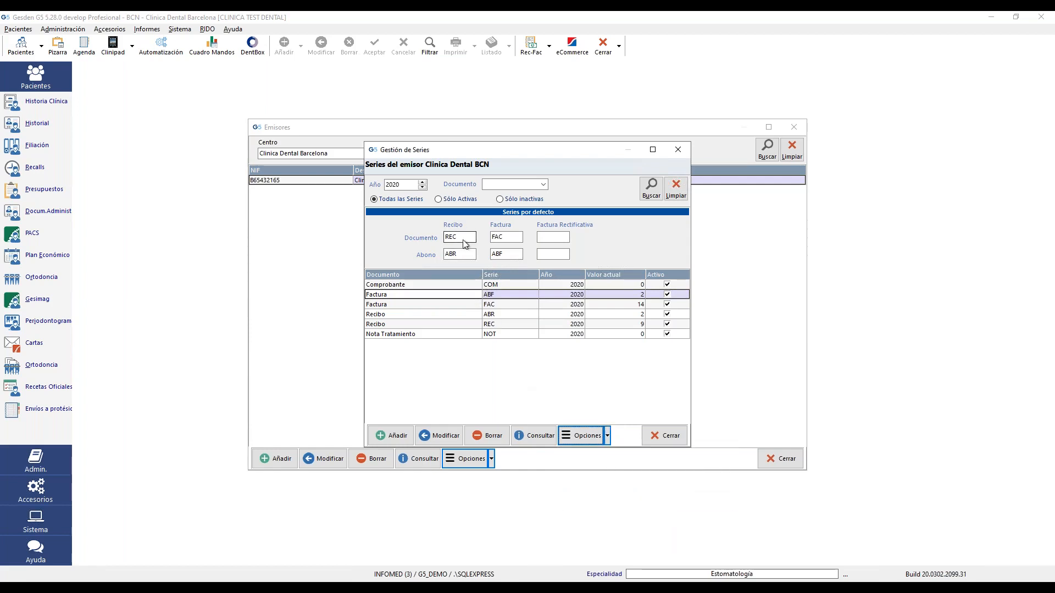
{"action": "double_click", "coordinate": [451, 254]}
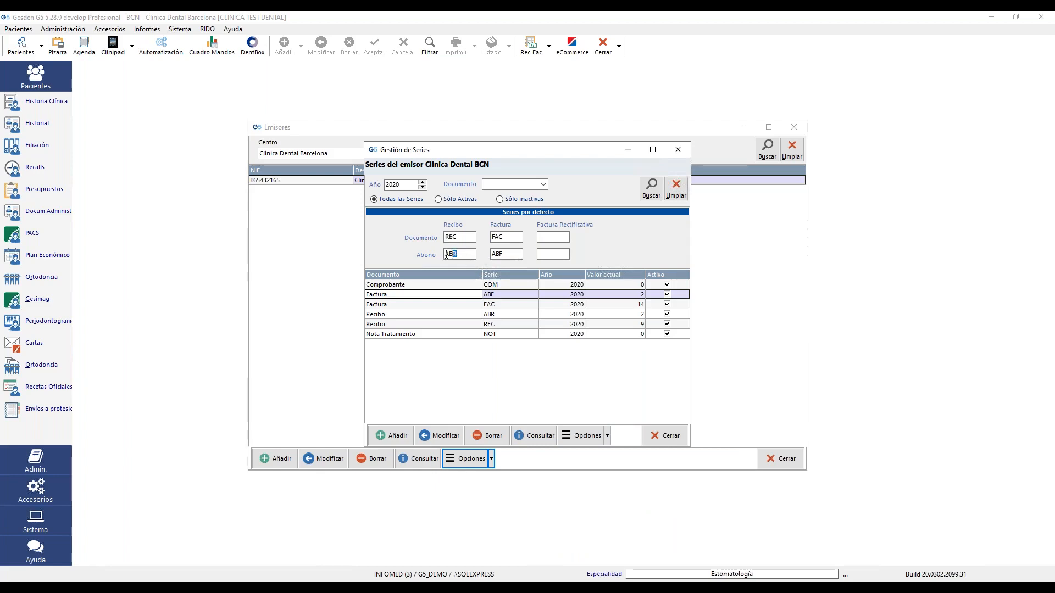
{"action": "left_click", "coordinate": [551, 238]}
- Add a new Factura document series with code FAR
{"action": "left_click", "coordinate": [388, 436]}
{"action": "left_click", "coordinate": [543, 286]}
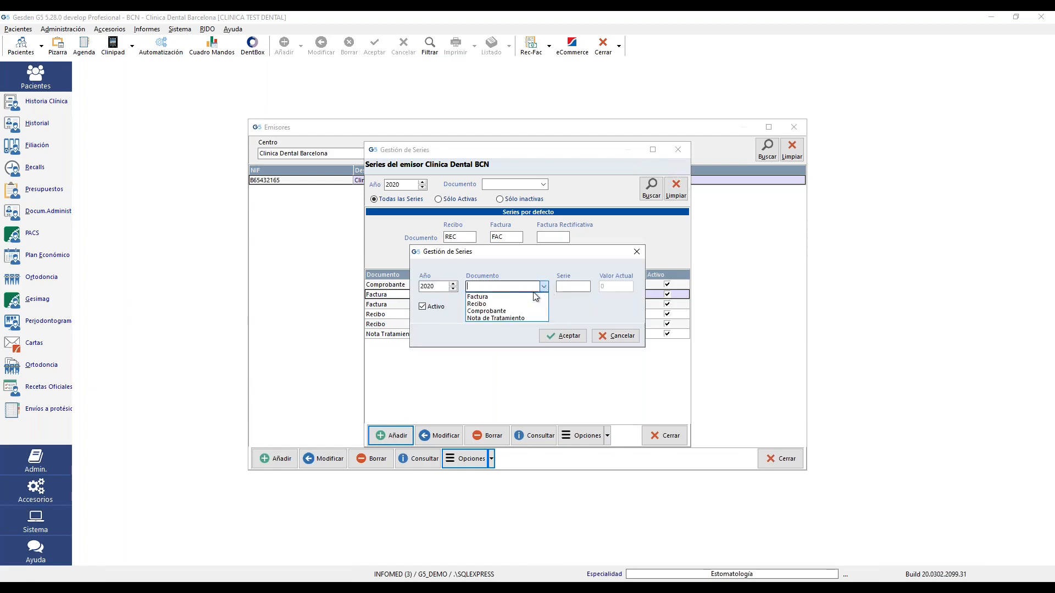
{"action": "left_click", "coordinate": [520, 300]}
{"action": "left_click", "coordinate": [543, 287]}
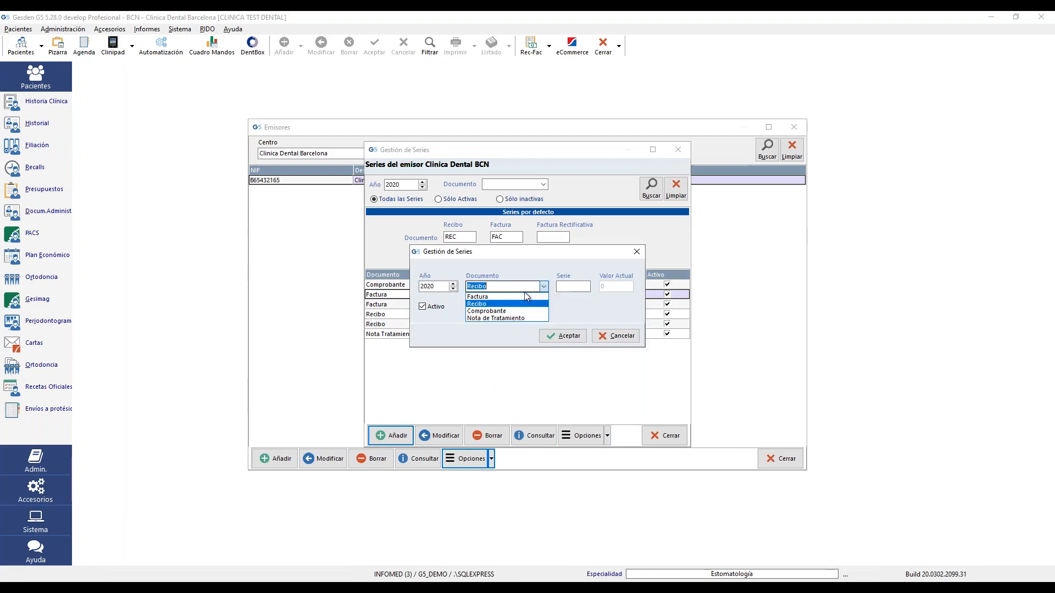
{"action": "left_click", "coordinate": [516, 309]}
{"action": "left_click", "coordinate": [571, 286]}
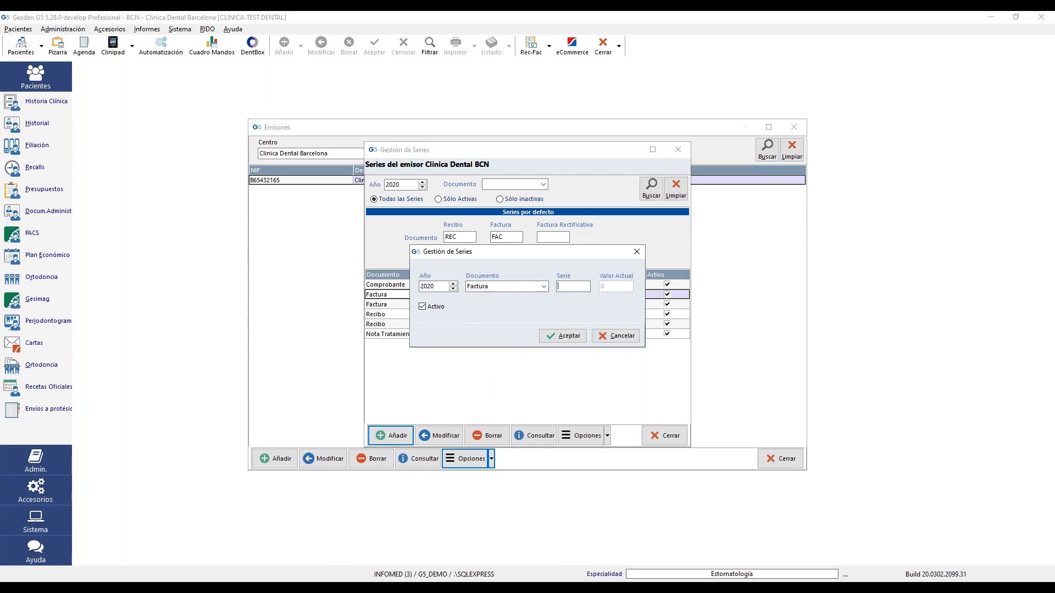
{"action": "type", "text": "FAR"}
{"action": "left_click", "coordinate": [573, 337]}
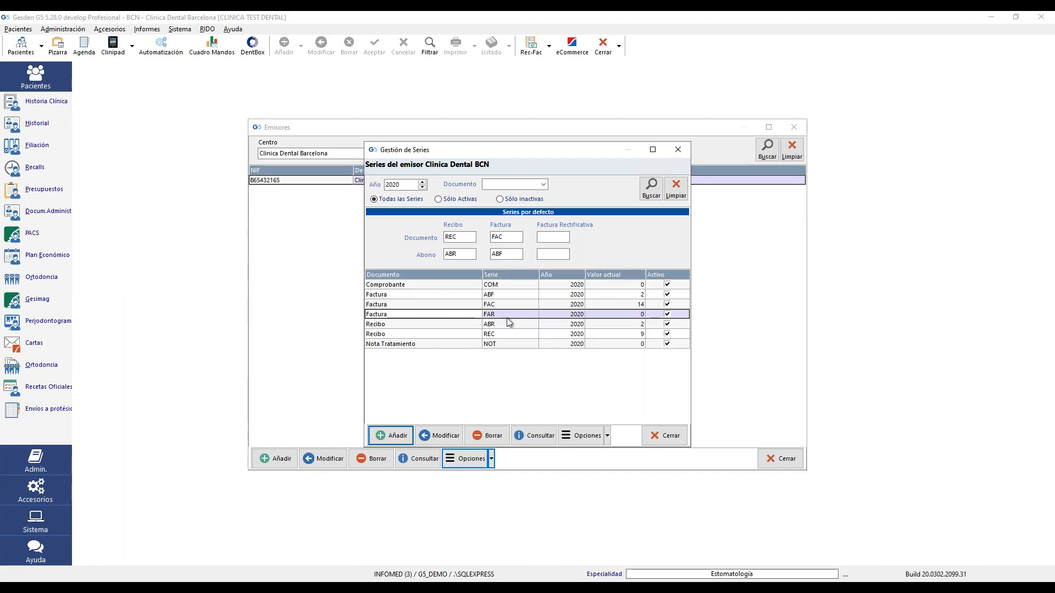
- Set FAR as the default corrective-invoice series
{"action": "left_click", "coordinate": [503, 315]}
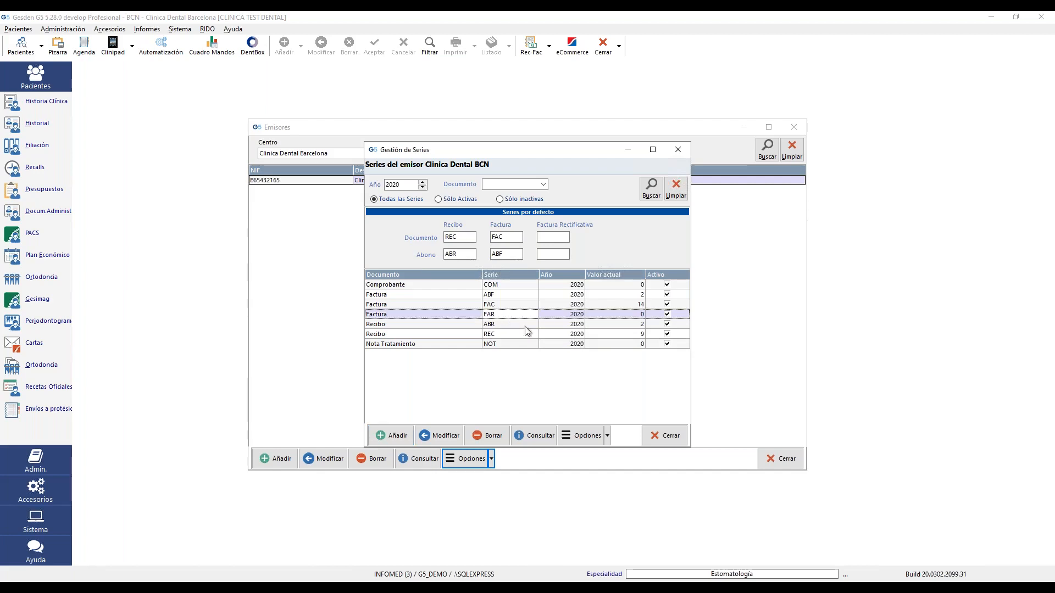
{"action": "left_click", "coordinate": [607, 436]}
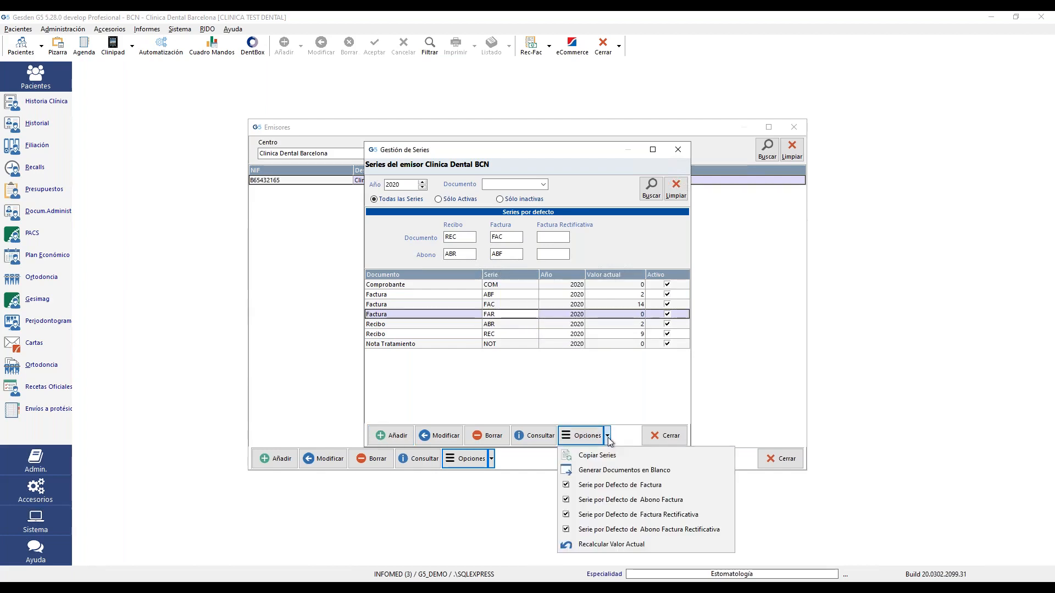
{"action": "left_click", "coordinate": [645, 519]}
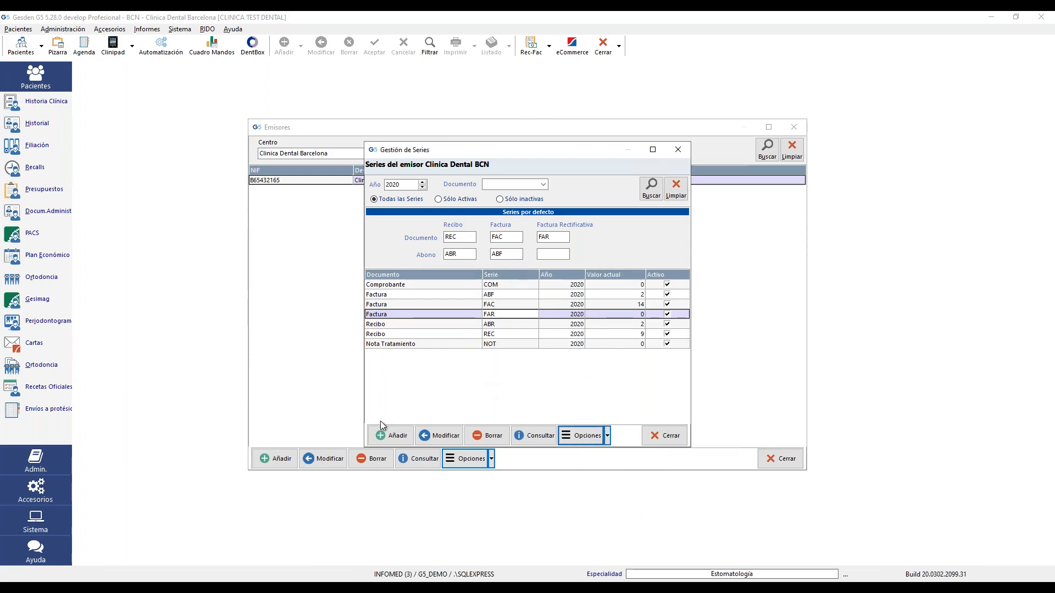
- Add another Factura document series with code AFR
{"action": "left_click", "coordinate": [393, 435]}
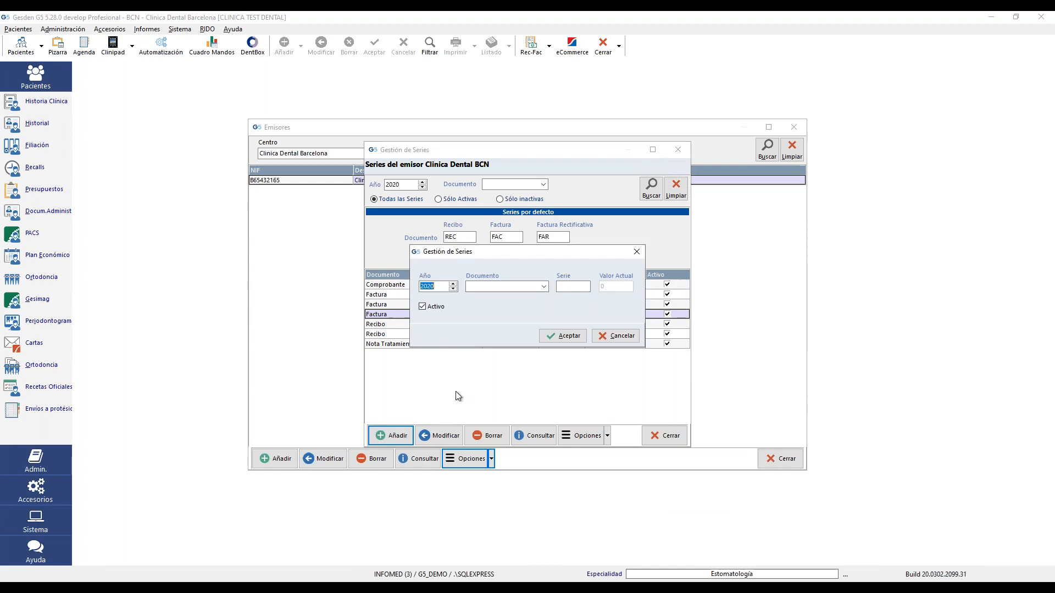
{"action": "left_click", "coordinate": [532, 286]}
{"action": "left_click", "coordinate": [529, 296]}
{"action": "left_click", "coordinate": [573, 287]}
{"action": "type", "text": "ABR"}
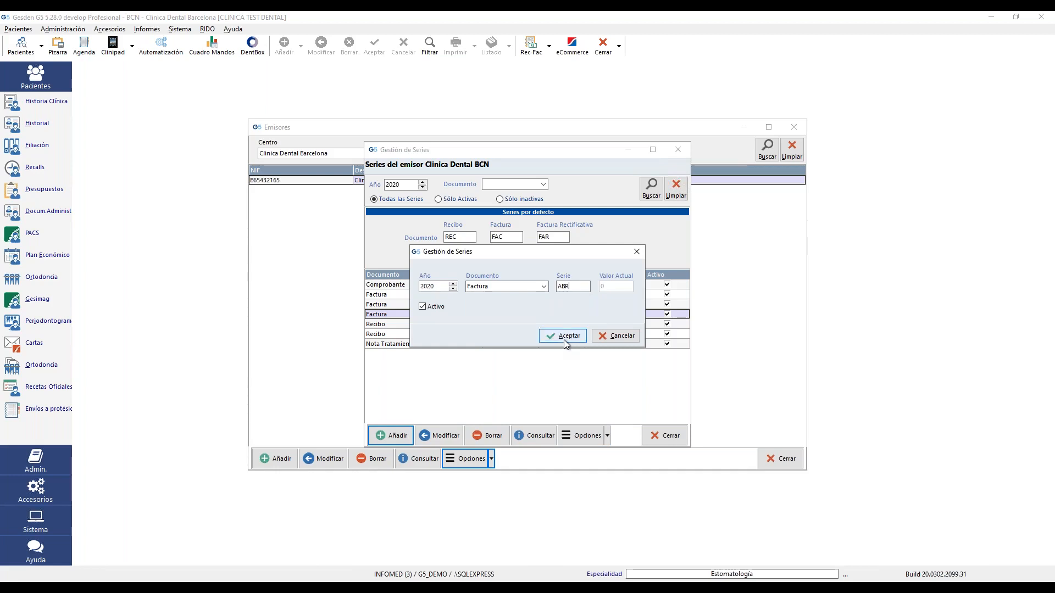
{"action": "key", "text": "BackSpace"}
{"action": "key", "text": "BackSpace"}
{"action": "type", "text": "FR"}
{"action": "left_click", "coordinate": [569, 336]}
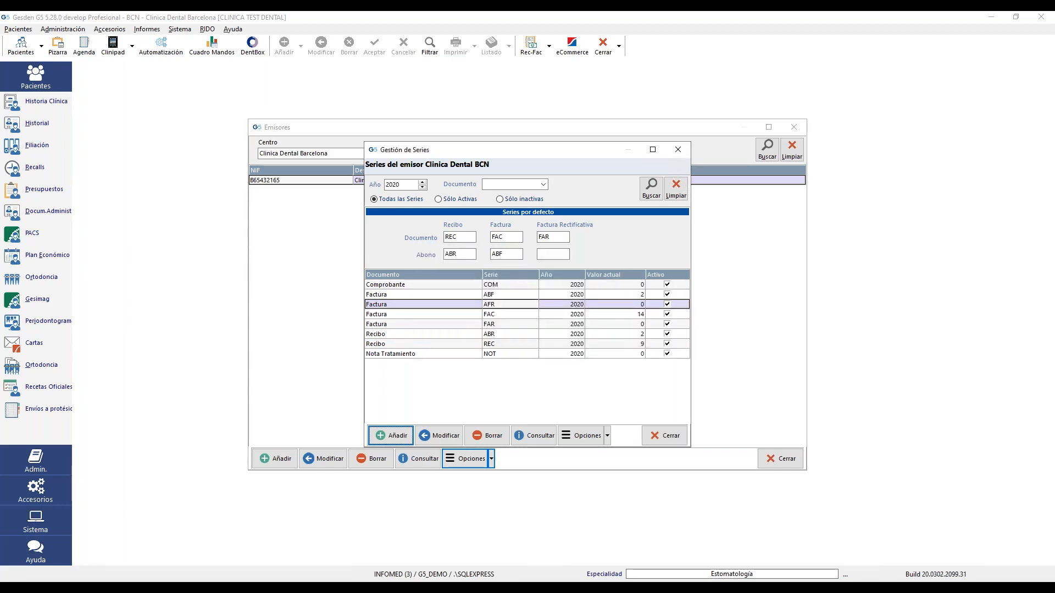
- Make ABF the default corrective credit-note series, then close the series and issuer windows
{"action": "left_click", "coordinate": [502, 334]}
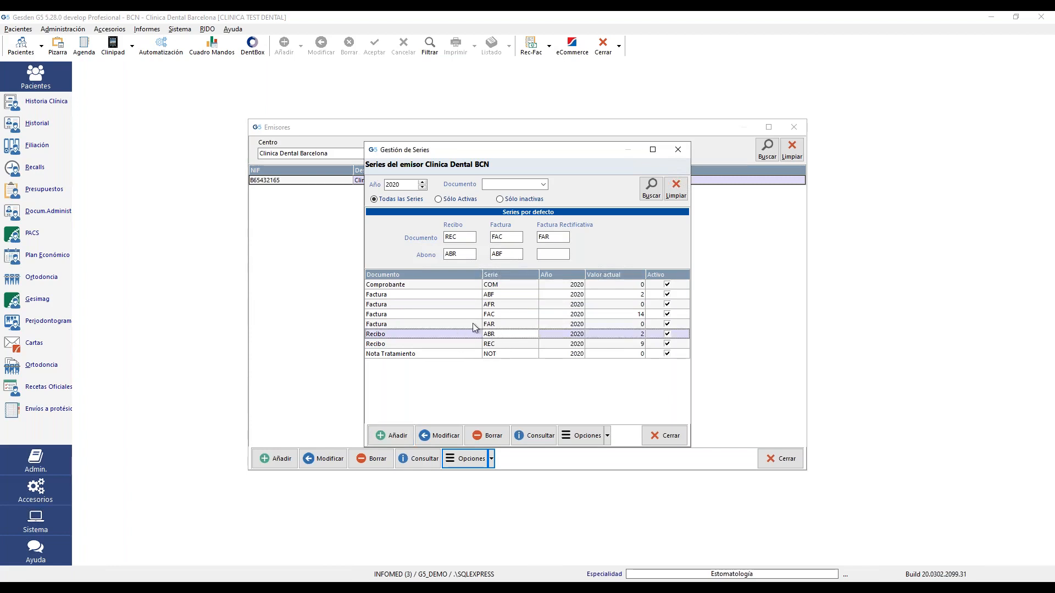
{"action": "left_click", "coordinate": [502, 295]}
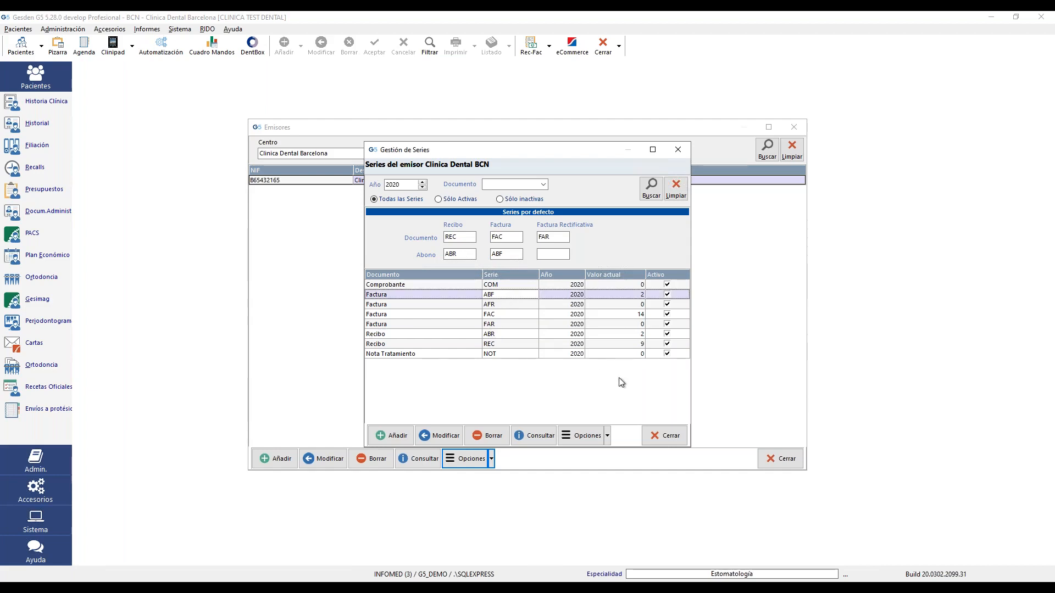
{"action": "left_click", "coordinate": [607, 435]}
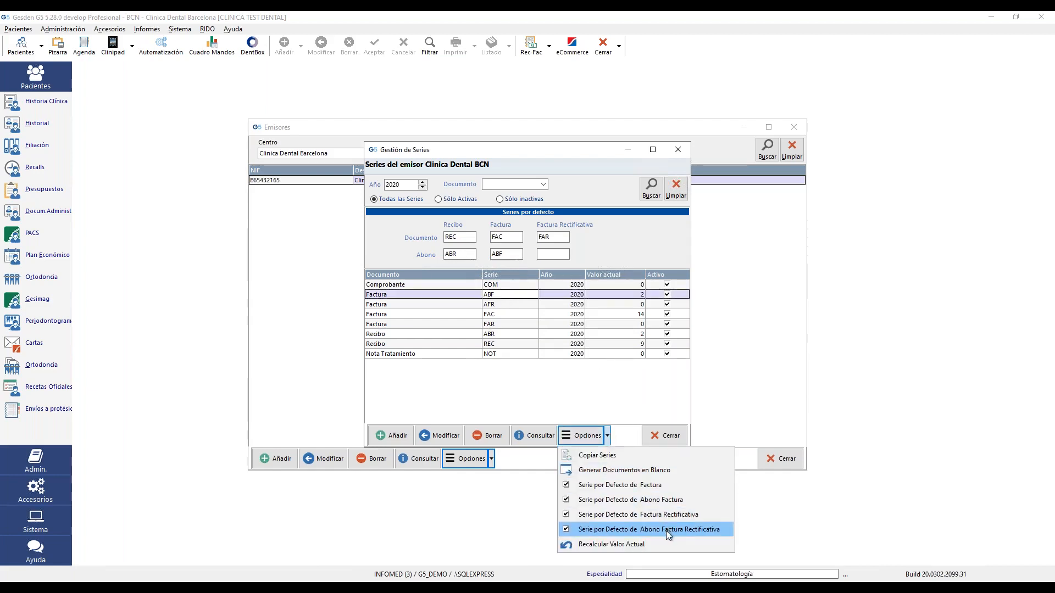
{"action": "left_click", "coordinate": [666, 531]}
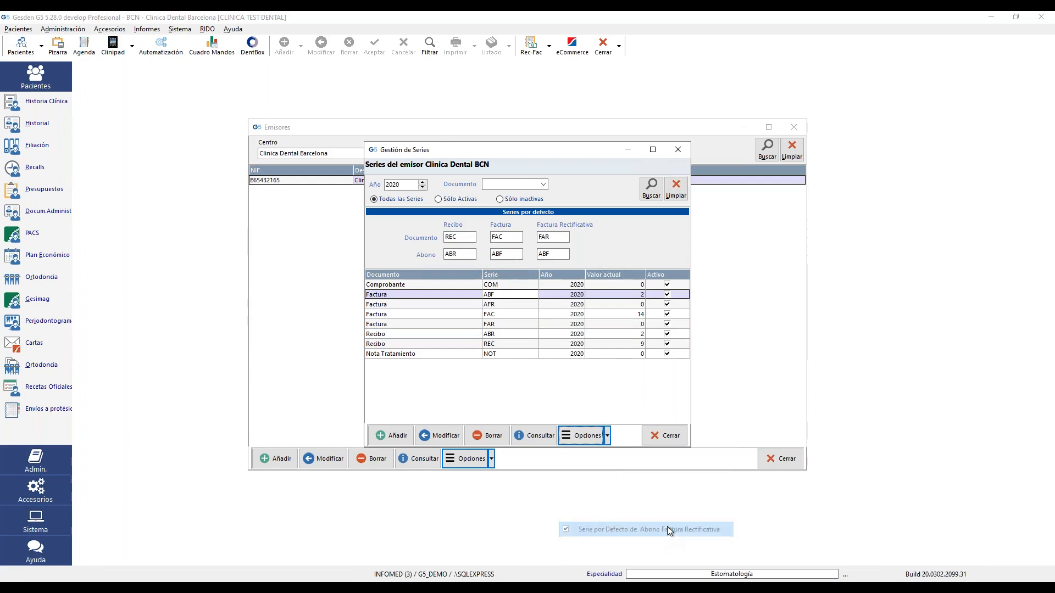
{"action": "left_click", "coordinate": [556, 256]}
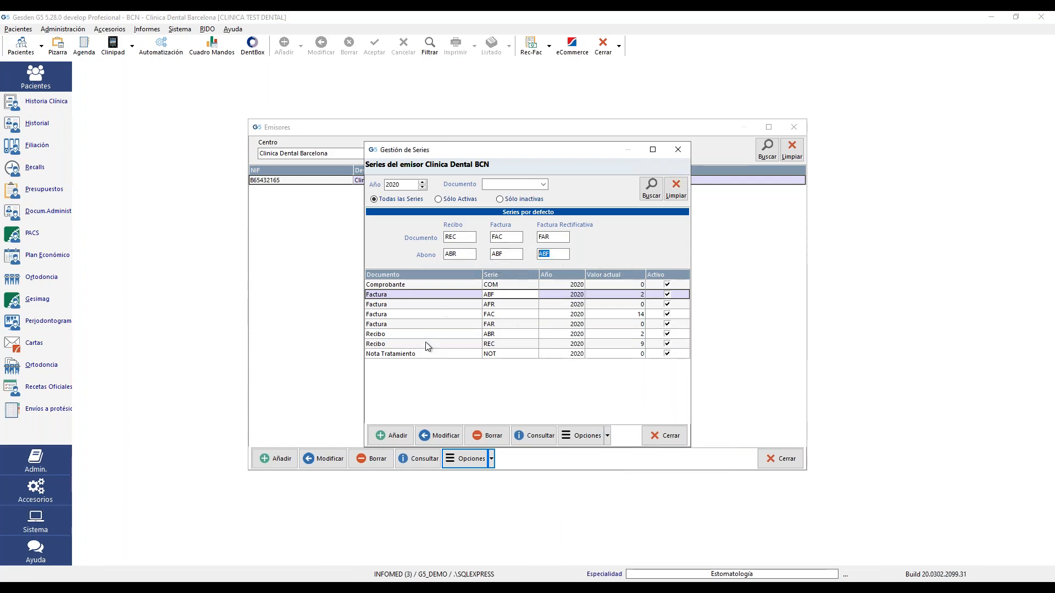
{"action": "left_click", "coordinate": [678, 442]}
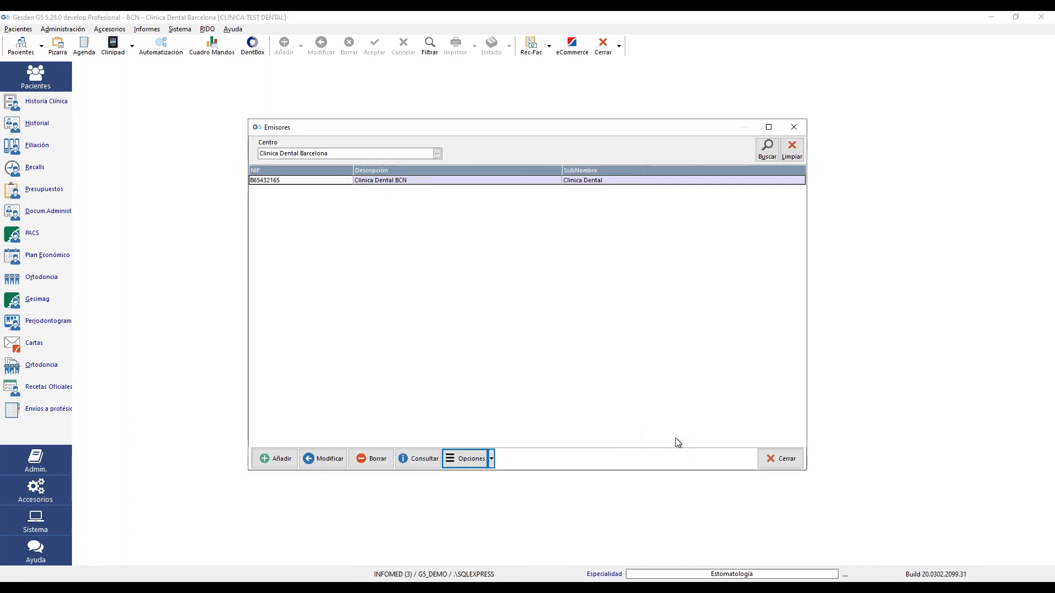
{"action": "left_click", "coordinate": [787, 461]}
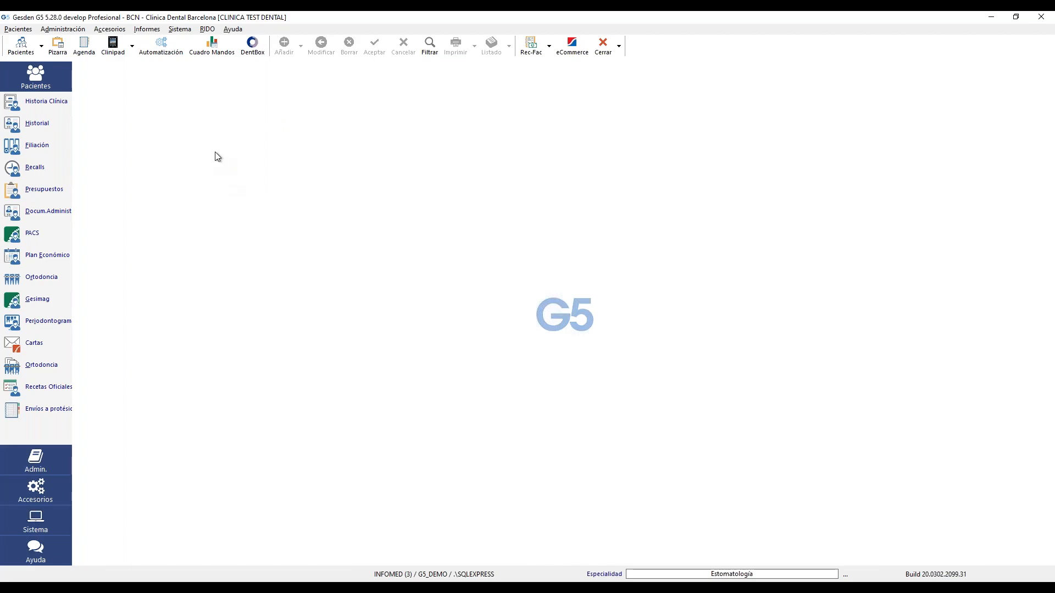
- Open Sistema > Configuración at the 9.Docs.Admin. tab
{"action": "left_click", "coordinate": [179, 30]}
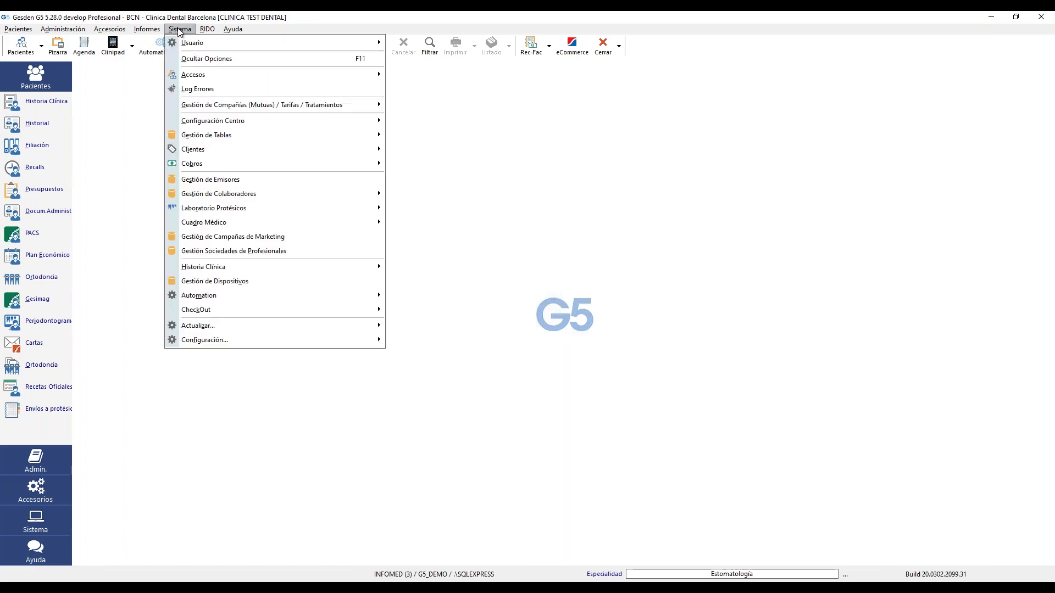
{"action": "mouse_move", "coordinate": [357, 342]}
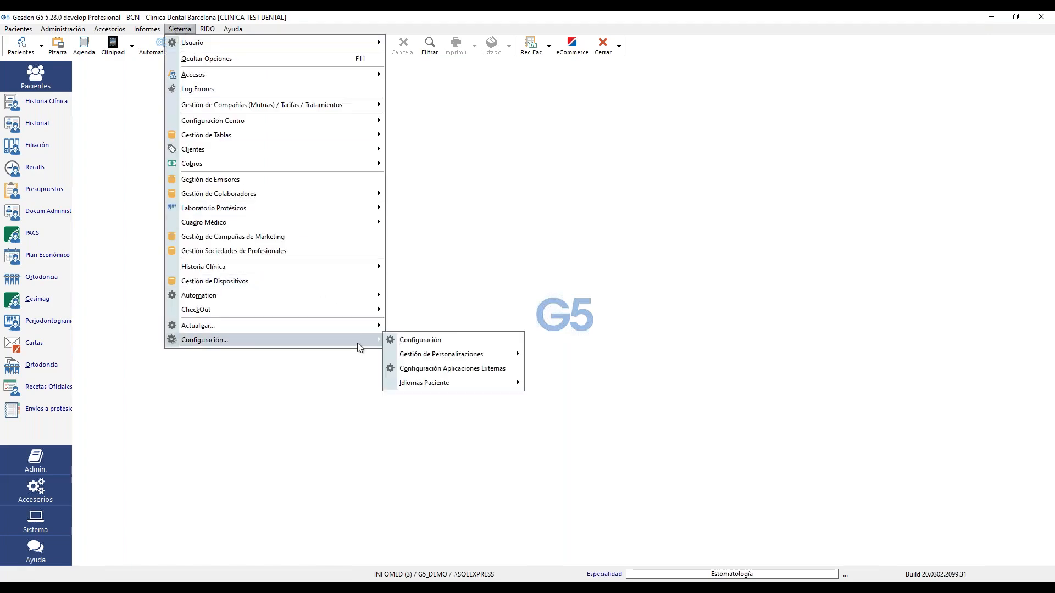
{"action": "left_click", "coordinate": [447, 342]}
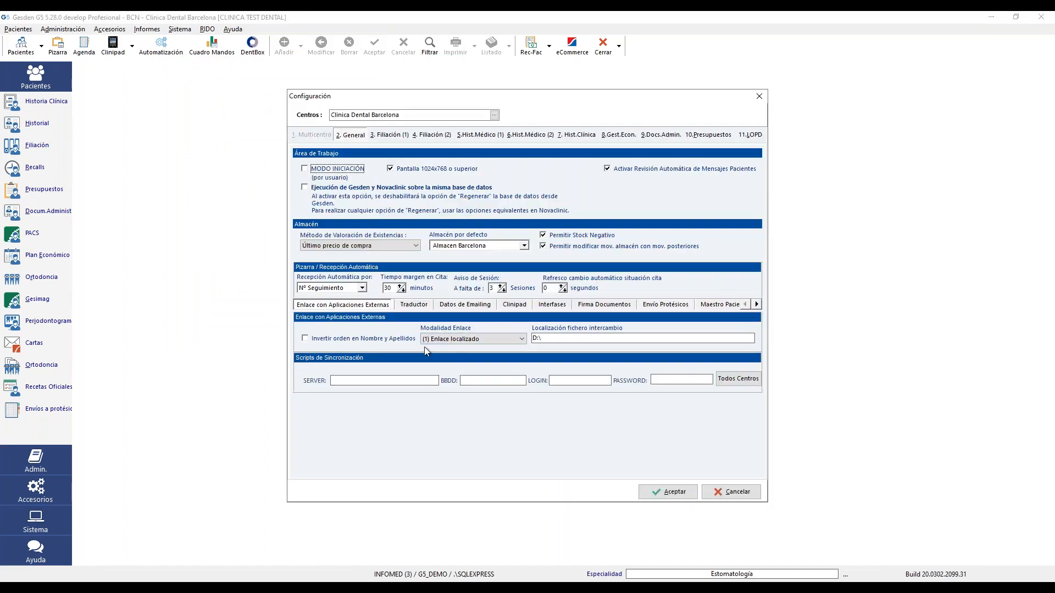
{"action": "left_click", "coordinate": [657, 130]}
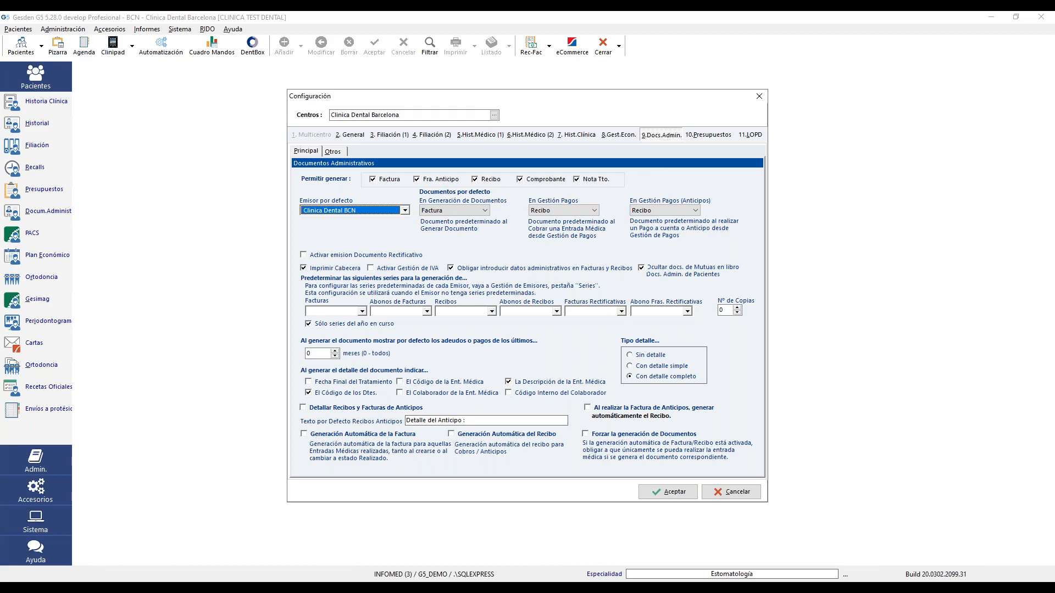
{"action": "left_click", "coordinate": [485, 211]}
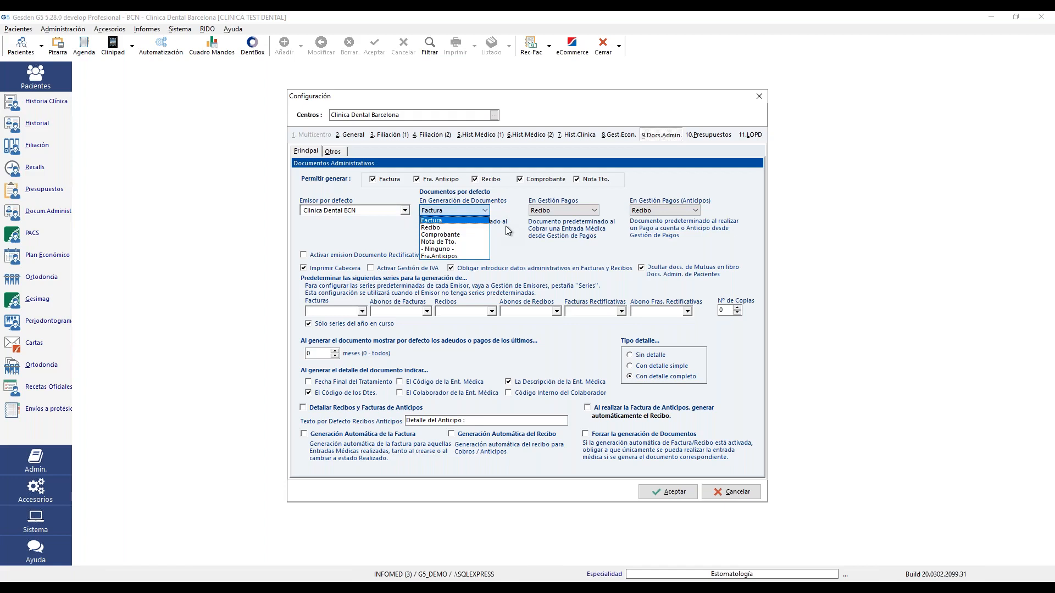
{"action": "left_click", "coordinate": [505, 226]}
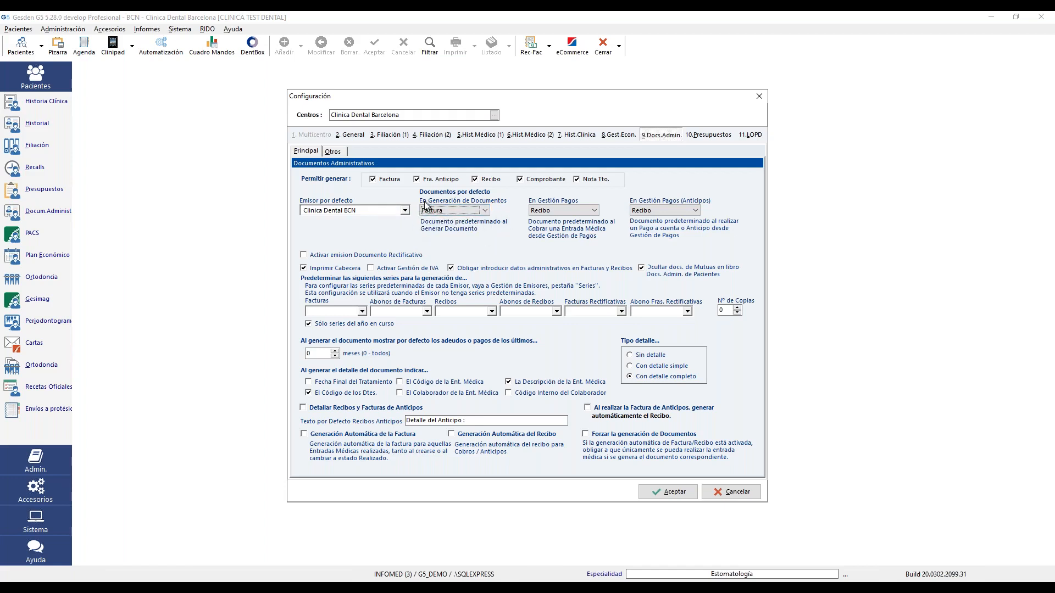
{"action": "left_click", "coordinate": [486, 209]}
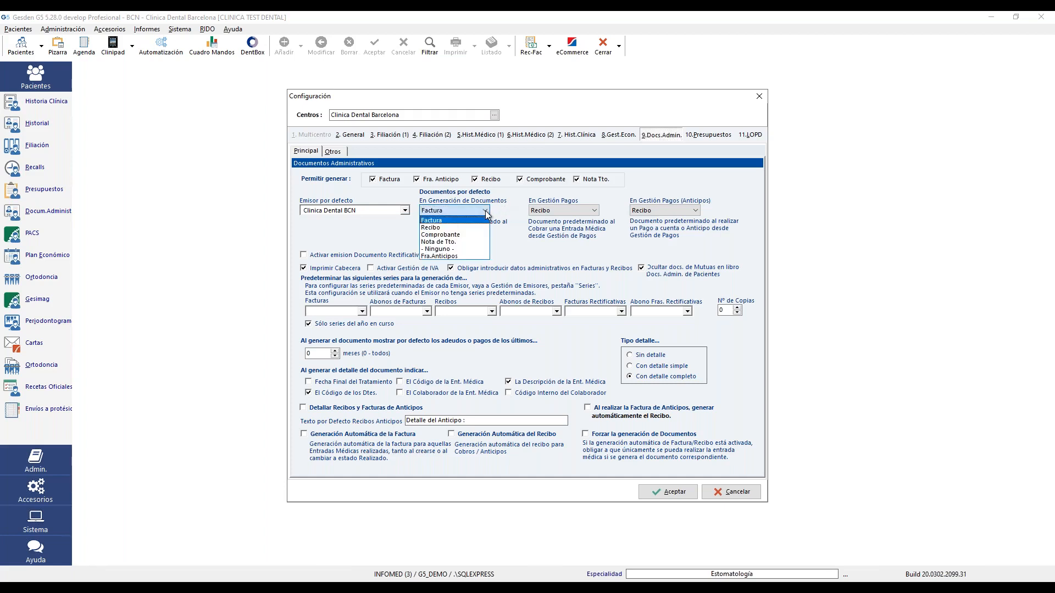
{"action": "left_click", "coordinate": [486, 210]}
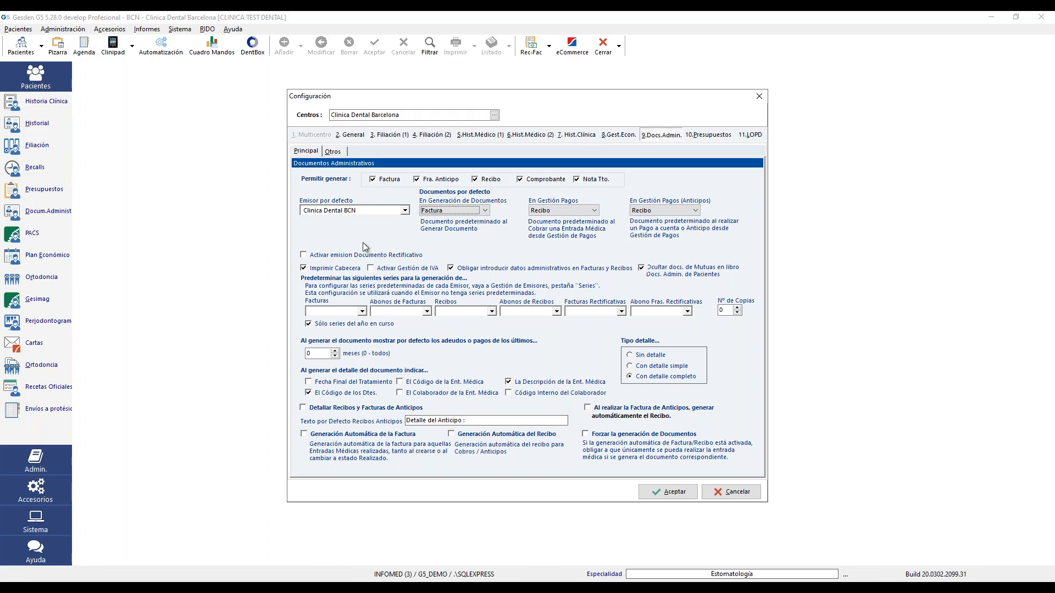
{"action": "left_click", "coordinate": [305, 256]}
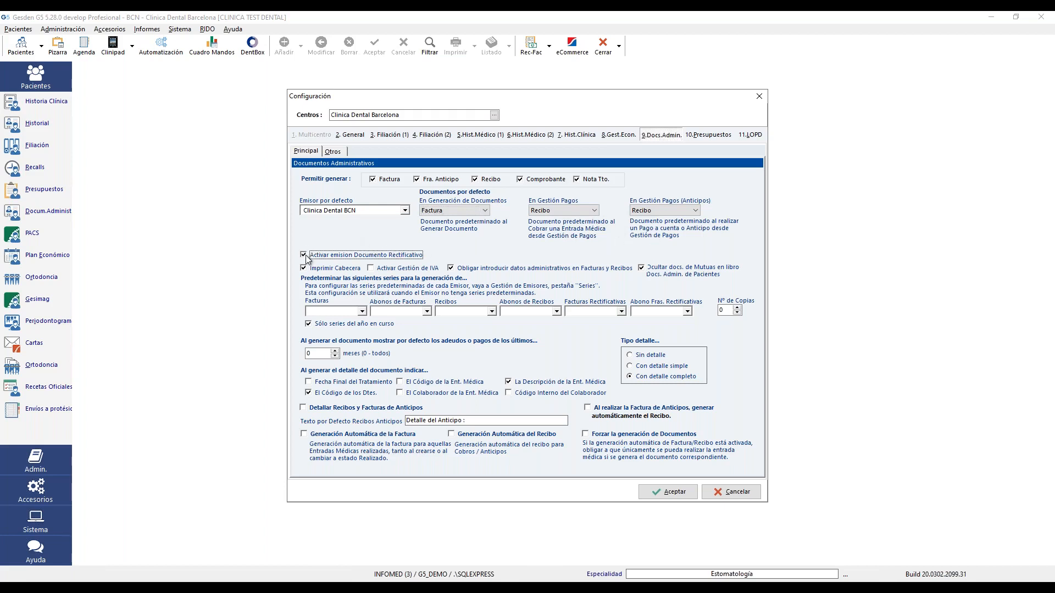
{"action": "left_click", "coordinate": [305, 255]}
- Preset default series FAC, ABF, REC, ABR, FAR and AFR for the six document types
{"action": "left_click", "coordinate": [400, 269]}
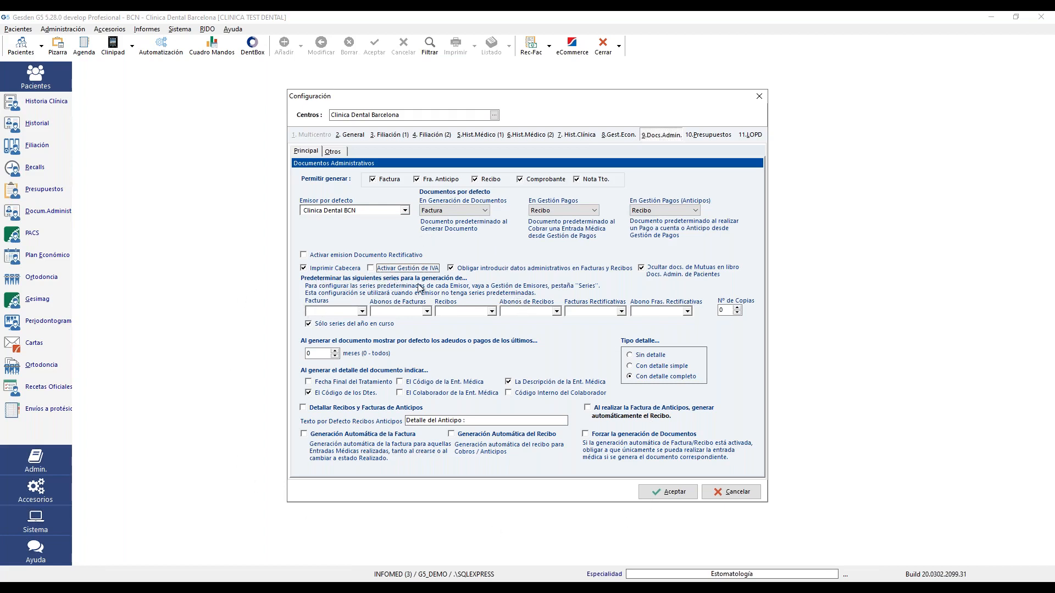
{"action": "left_click", "coordinate": [362, 312]}
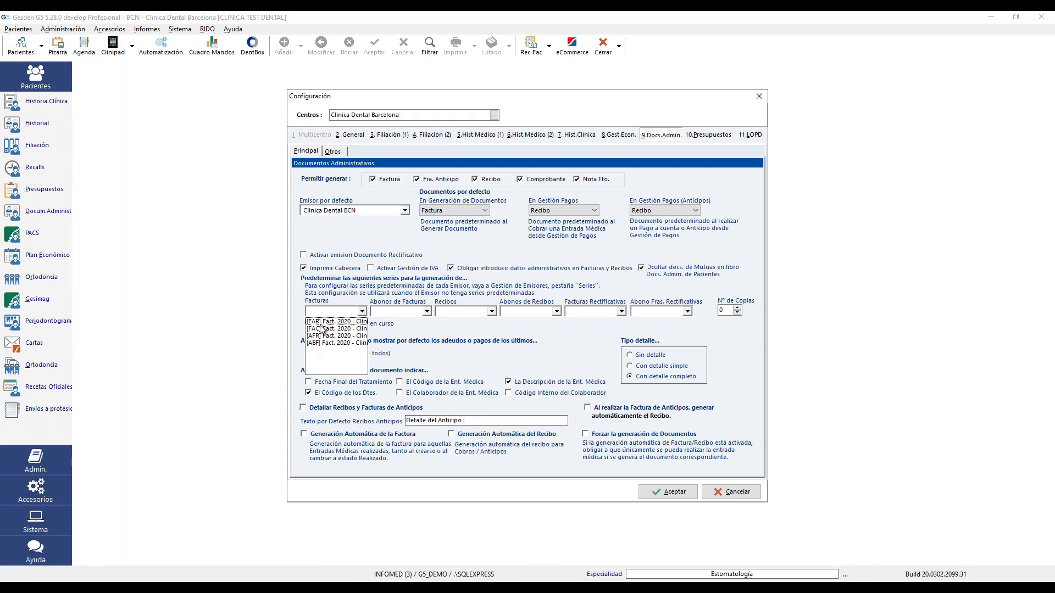
{"action": "left_click", "coordinate": [322, 330]}
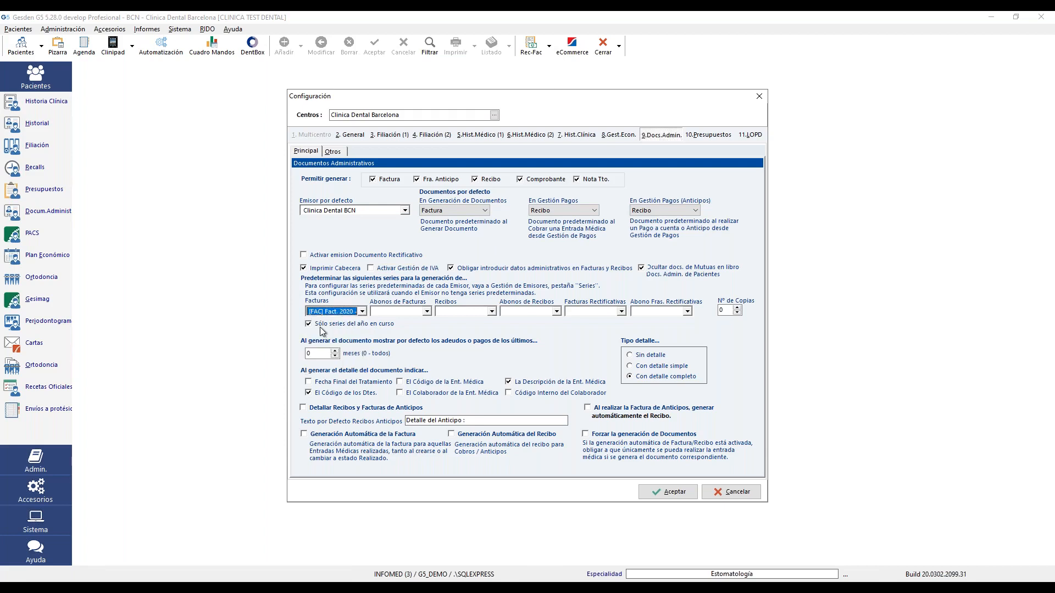
{"action": "left_click", "coordinate": [427, 311]}
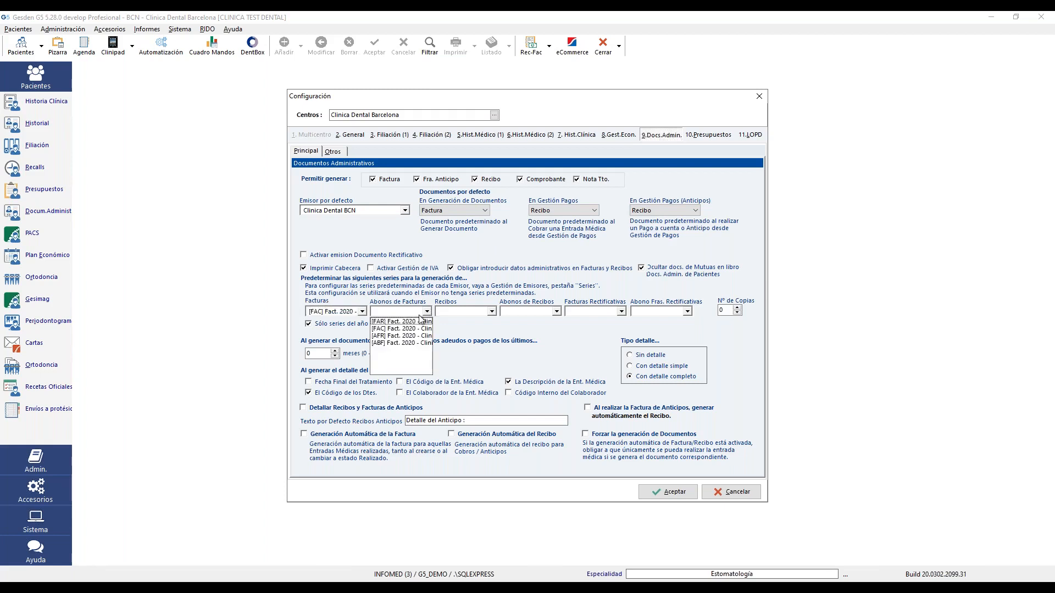
{"action": "left_click", "coordinate": [394, 342]}
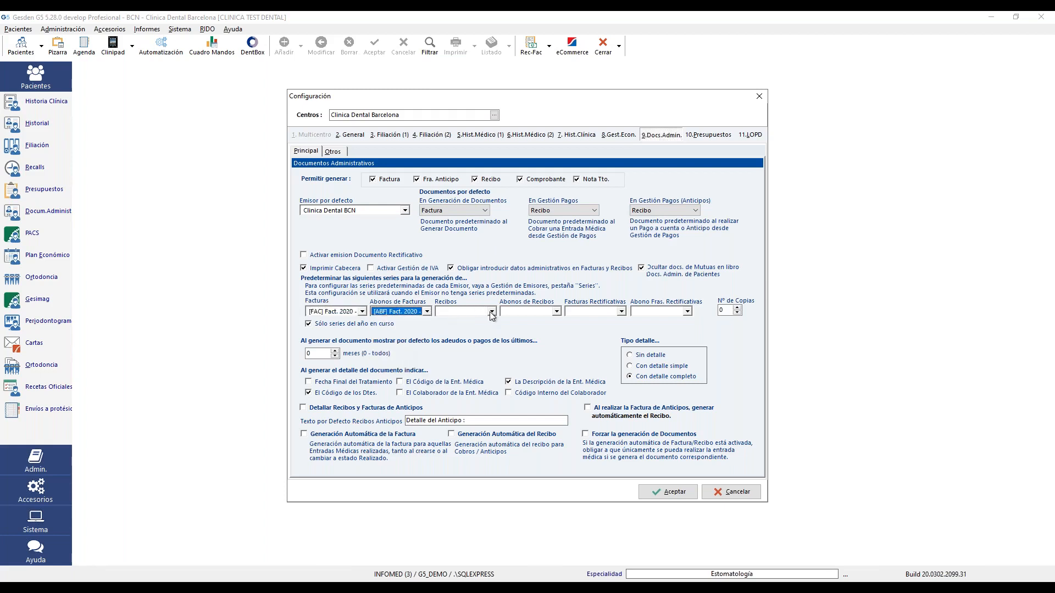
{"action": "left_click", "coordinate": [492, 311]}
{"action": "left_click", "coordinate": [467, 322]}
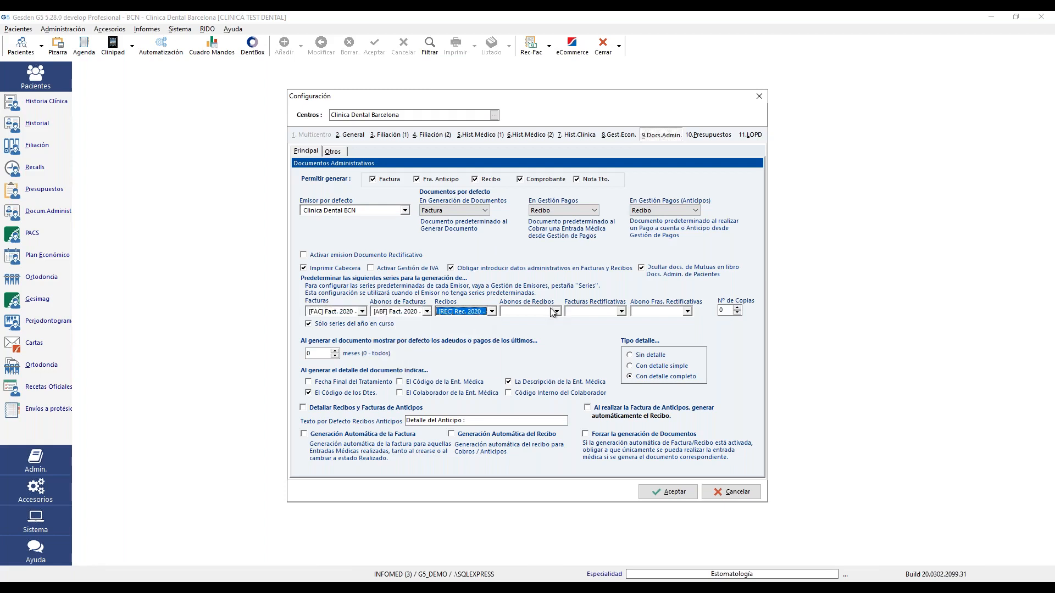
{"action": "left_click", "coordinate": [554, 311]}
{"action": "left_click", "coordinate": [528, 331]}
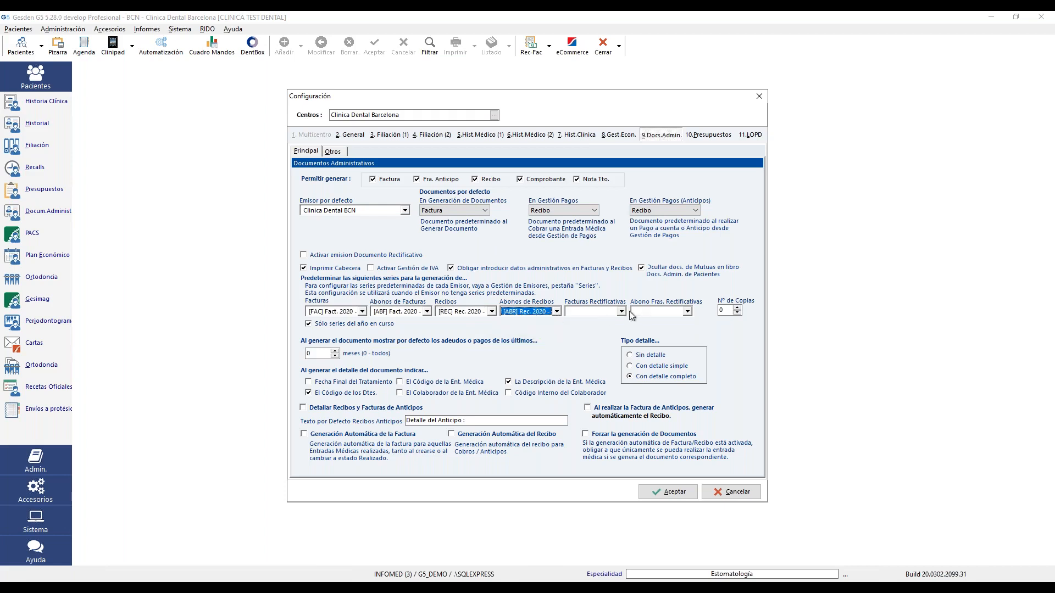
{"action": "left_click", "coordinate": [621, 311]}
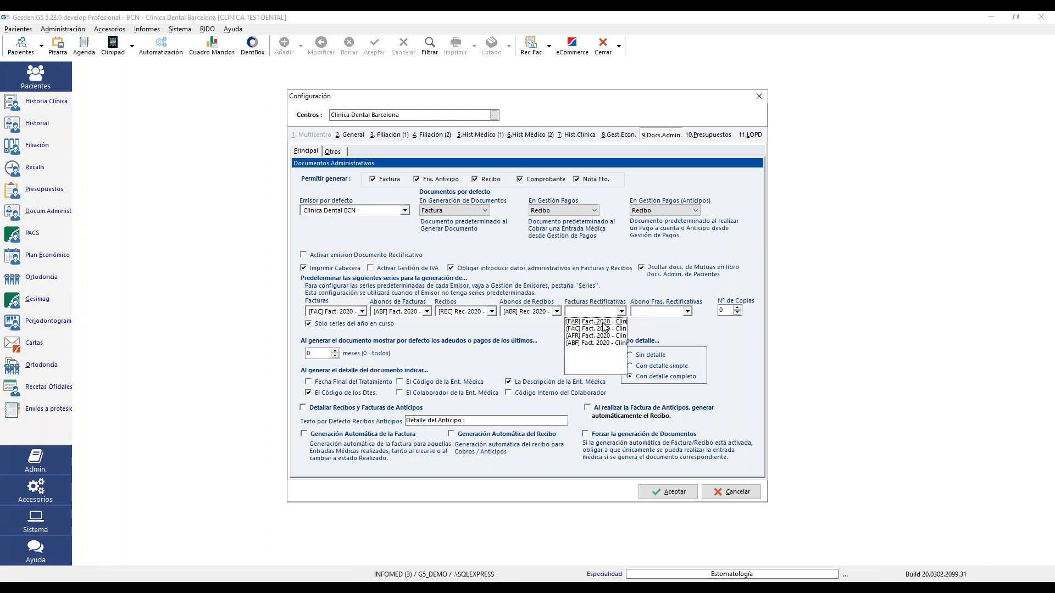
{"action": "left_click", "coordinate": [604, 323]}
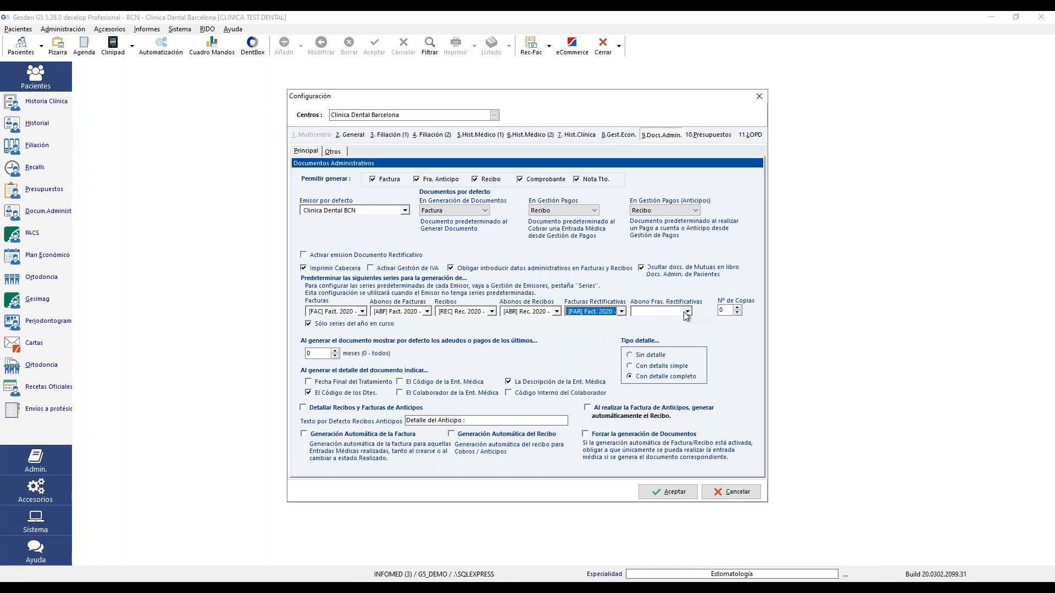
{"action": "left_click", "coordinate": [688, 312]}
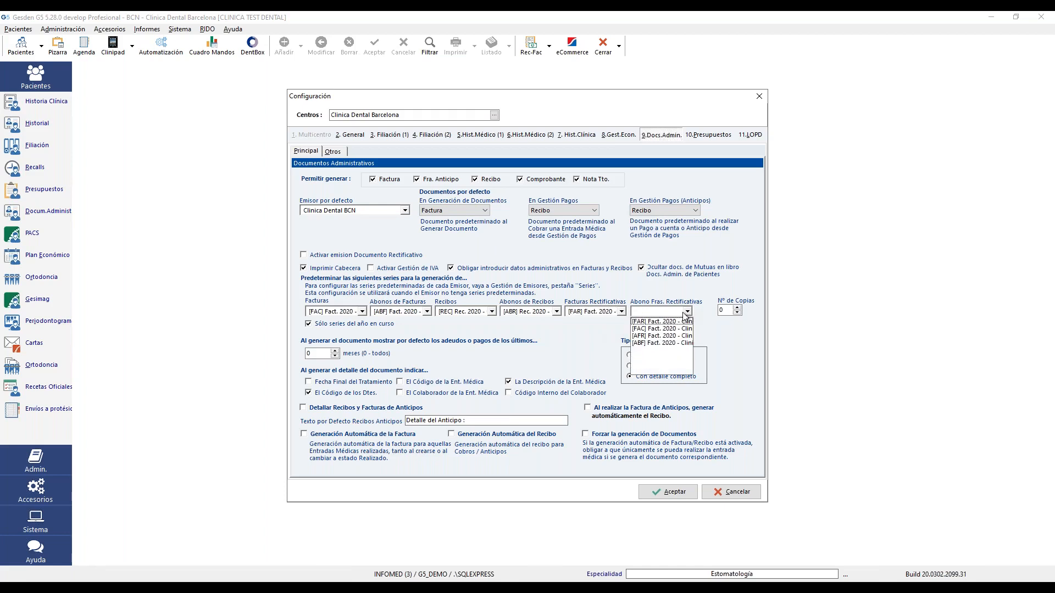
{"action": "left_click", "coordinate": [656, 336]}
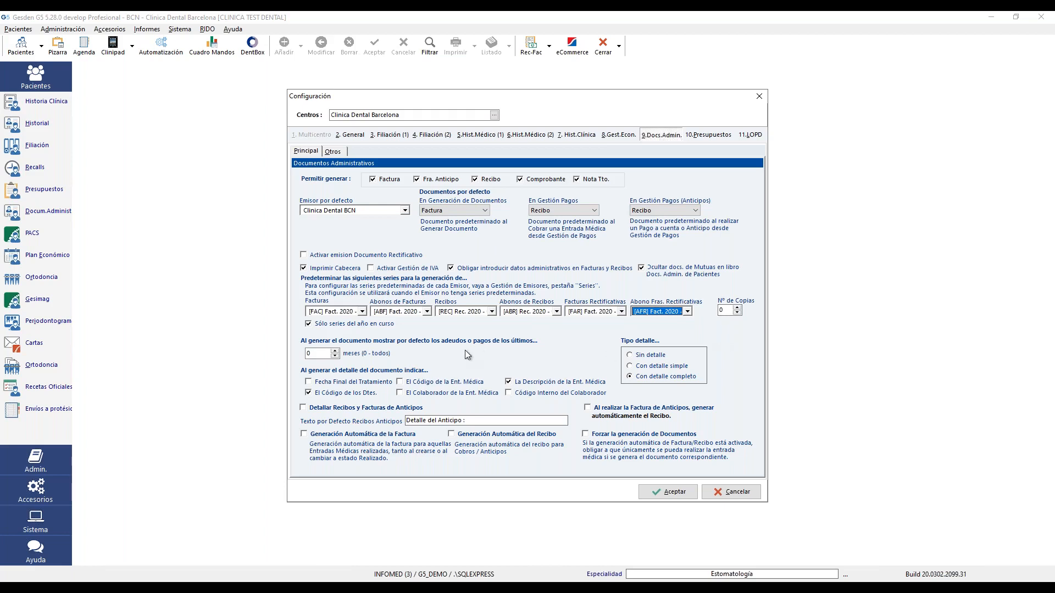
- Switch to the Otros sub-tab of the administrative-document settings
{"action": "left_click", "coordinate": [325, 354]}
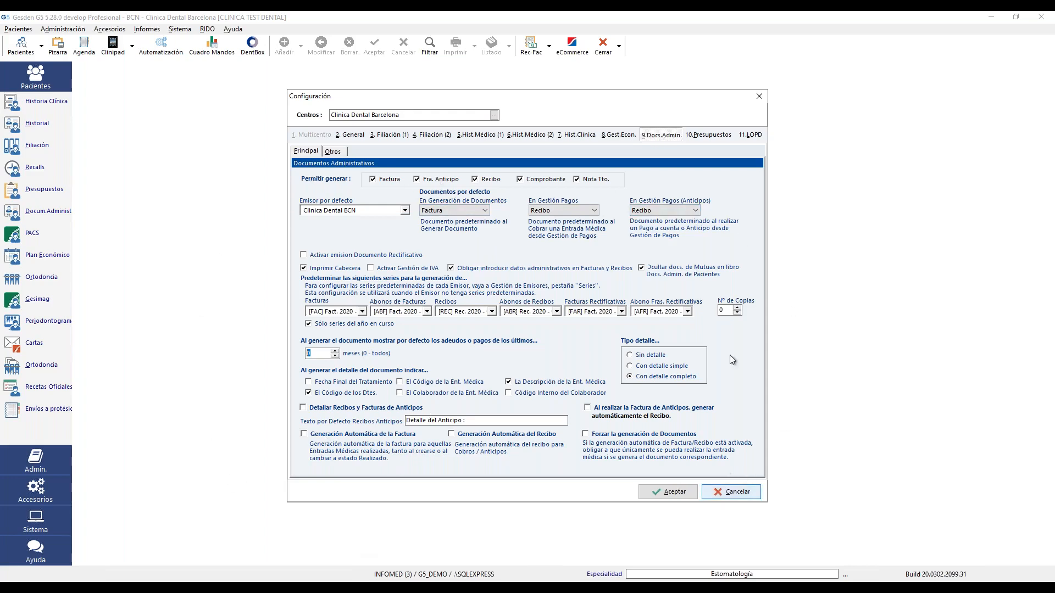
{"action": "left_click", "coordinate": [333, 152]}
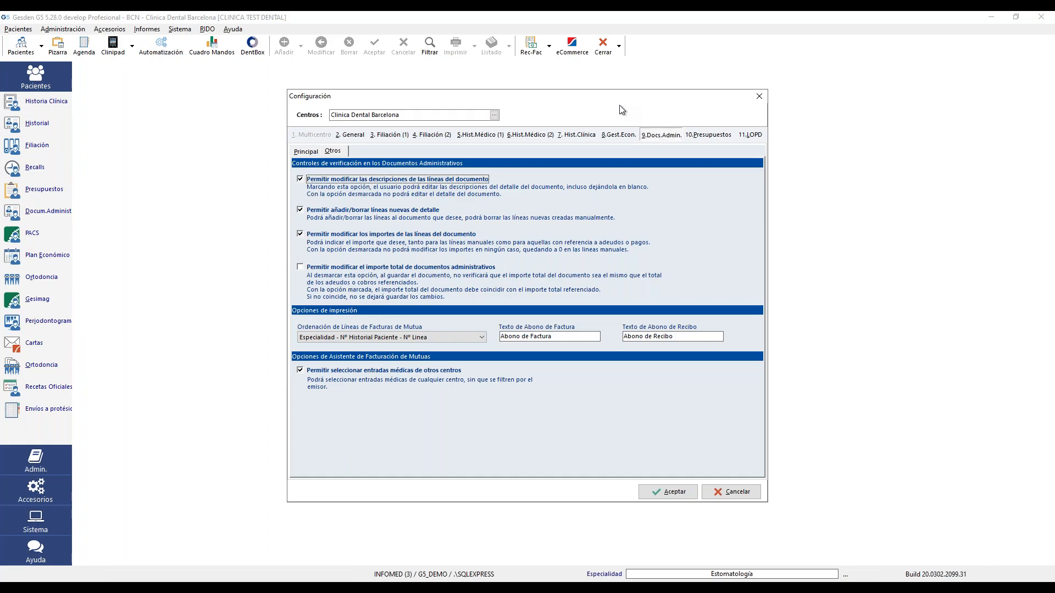
- Switch the configuration to the 8.Gest.Econ. tab
{"action": "left_click", "coordinate": [617, 136]}
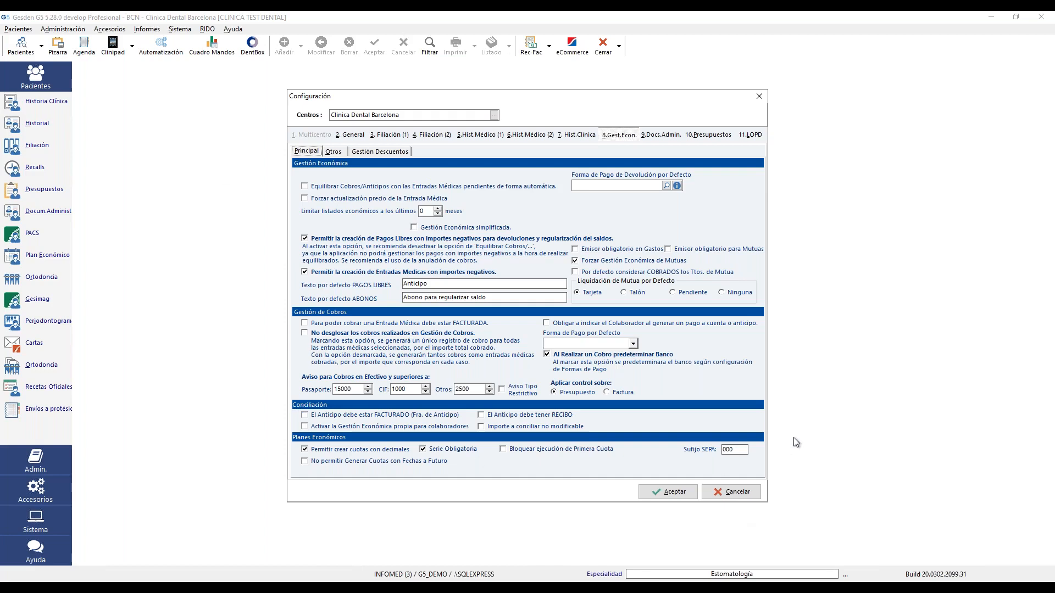
- Save the configuration, acknowledge the restart notice, and exit the program
{"action": "left_click", "coordinate": [670, 492]}
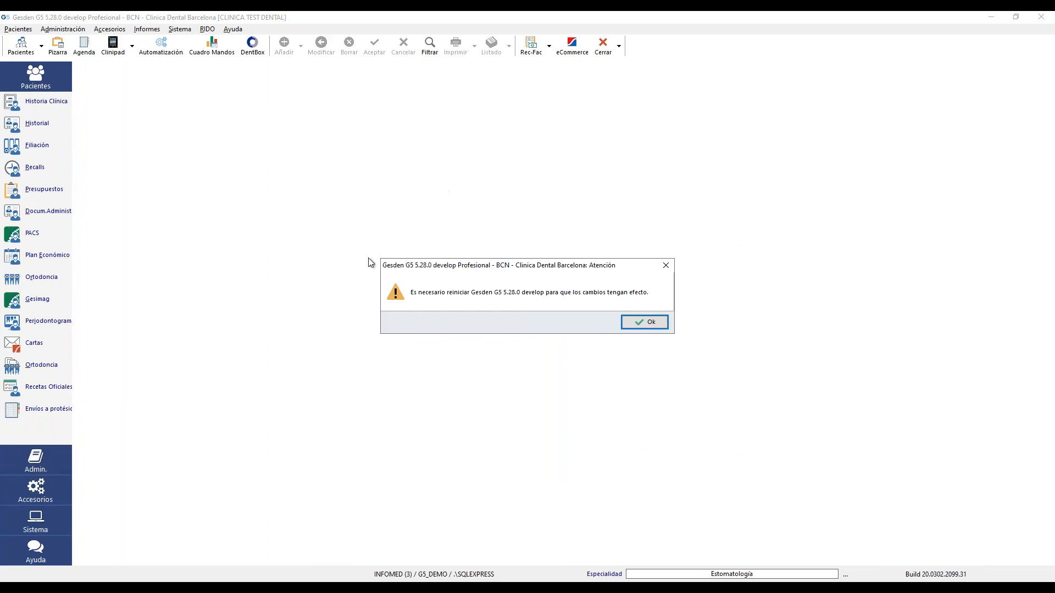
{"action": "left_click", "coordinate": [639, 322]}
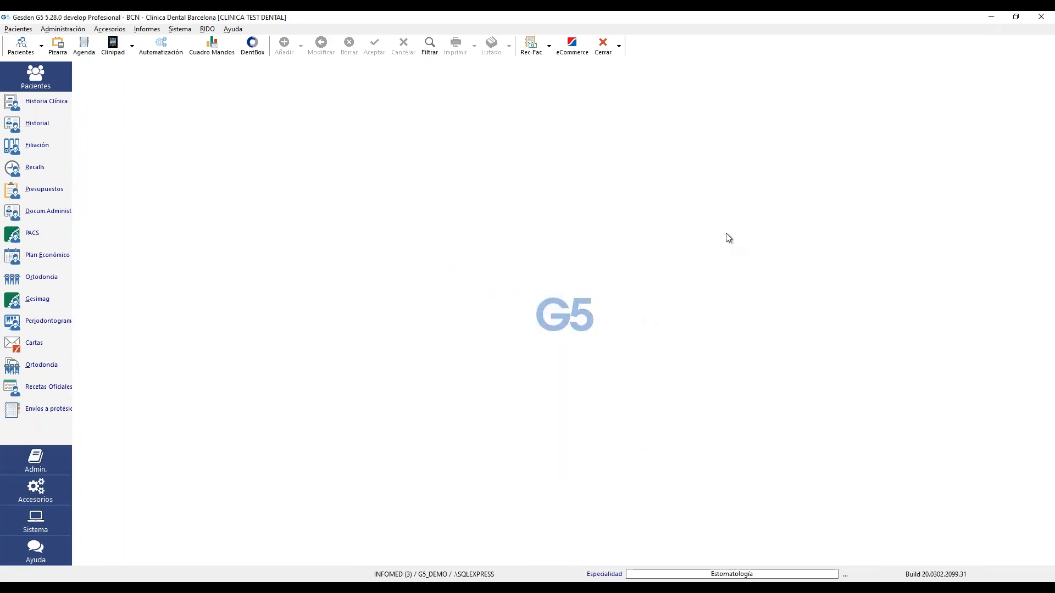
{"action": "left_click", "coordinate": [1041, 17]}
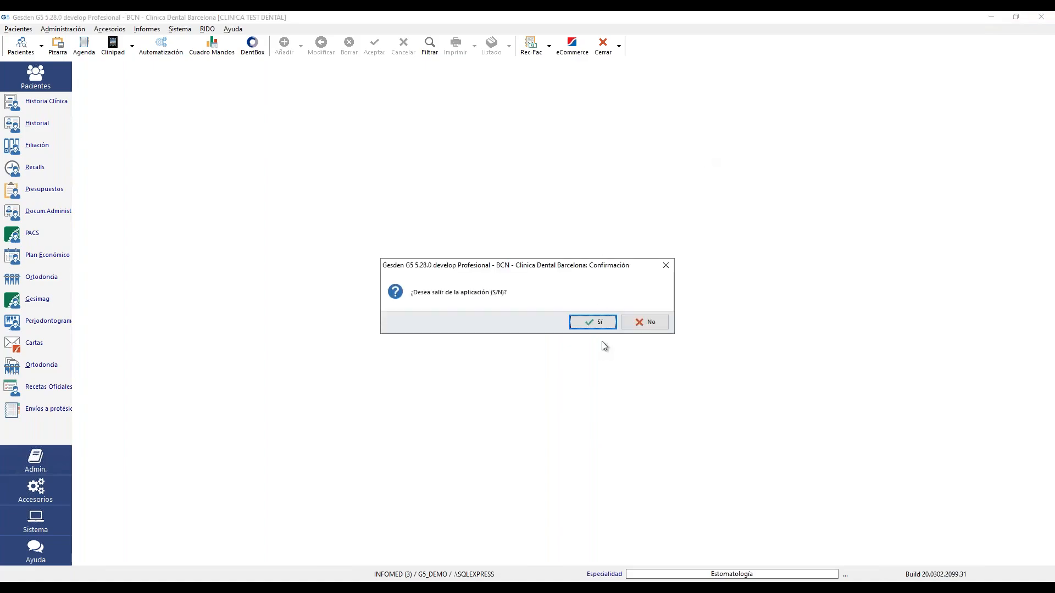
{"action": "left_click", "coordinate": [599, 323]}
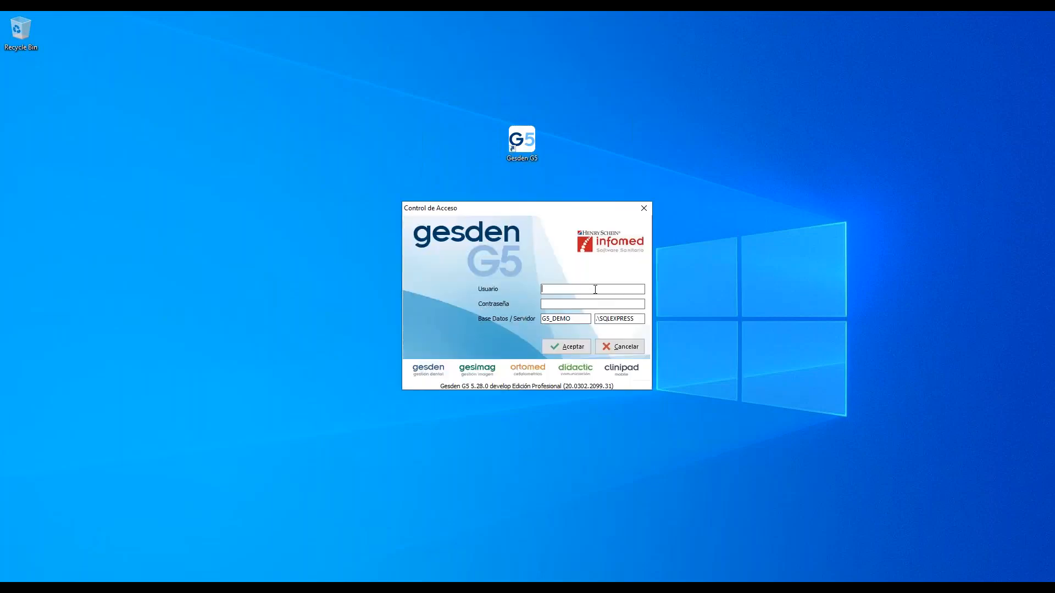
- Log back in with the user name and password
{"action": "type", "text": "INFOM"}
{"action": "type", "text": "***"}
{"action": "key", "text": "Return"}
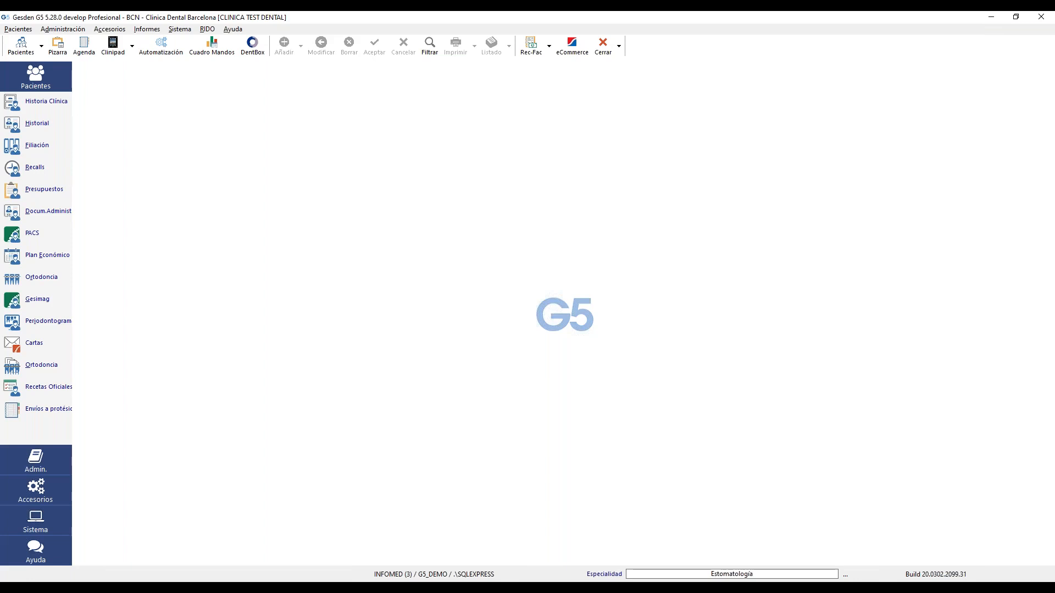
{"action": "left_click", "coordinate": [149, 29]}
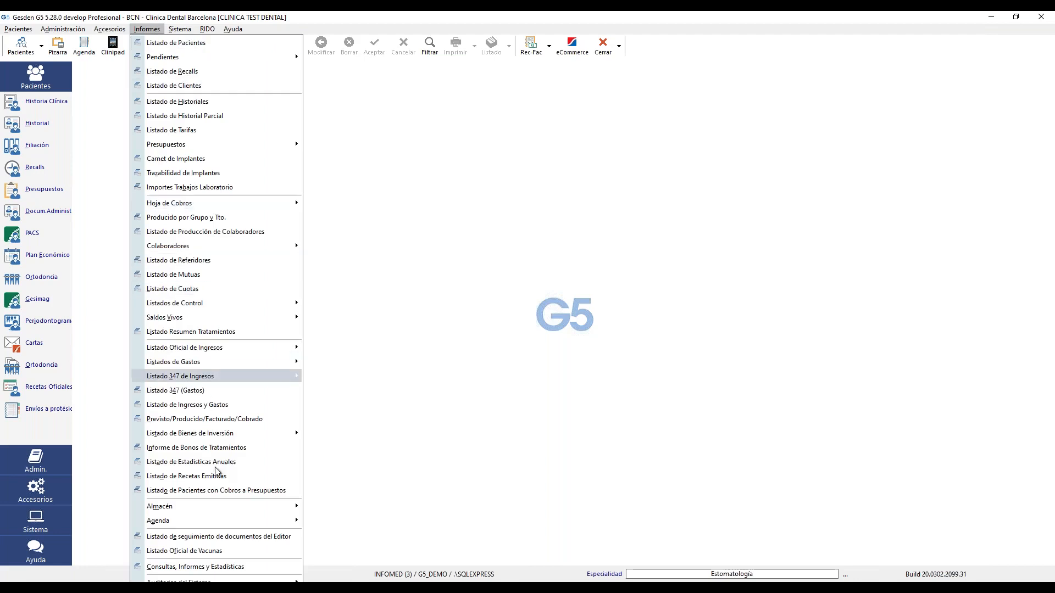
{"action": "mouse_move", "coordinate": [215, 581]}
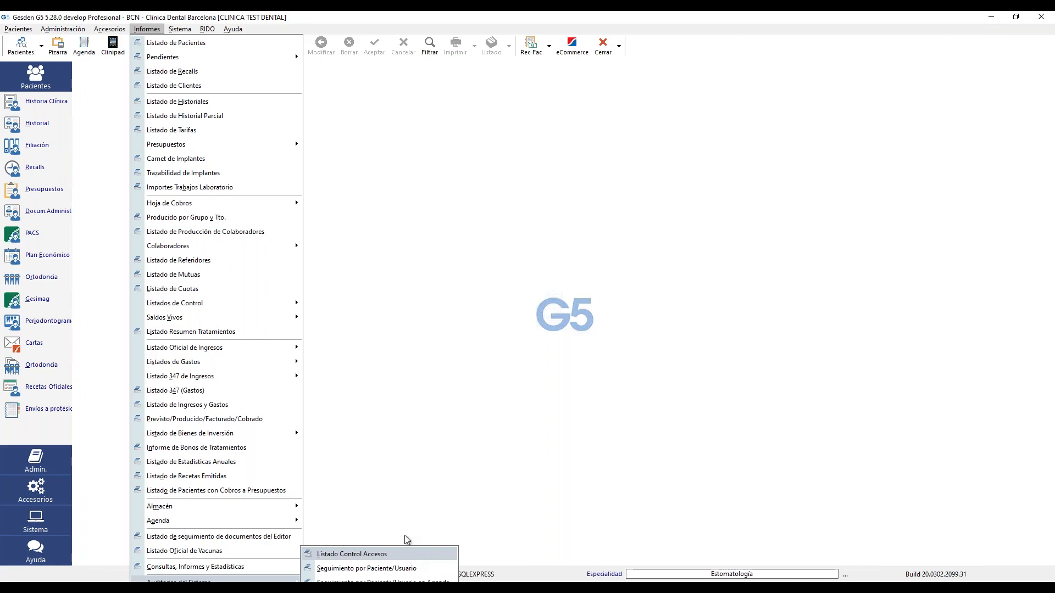
{"action": "left_click", "coordinate": [406, 552]}
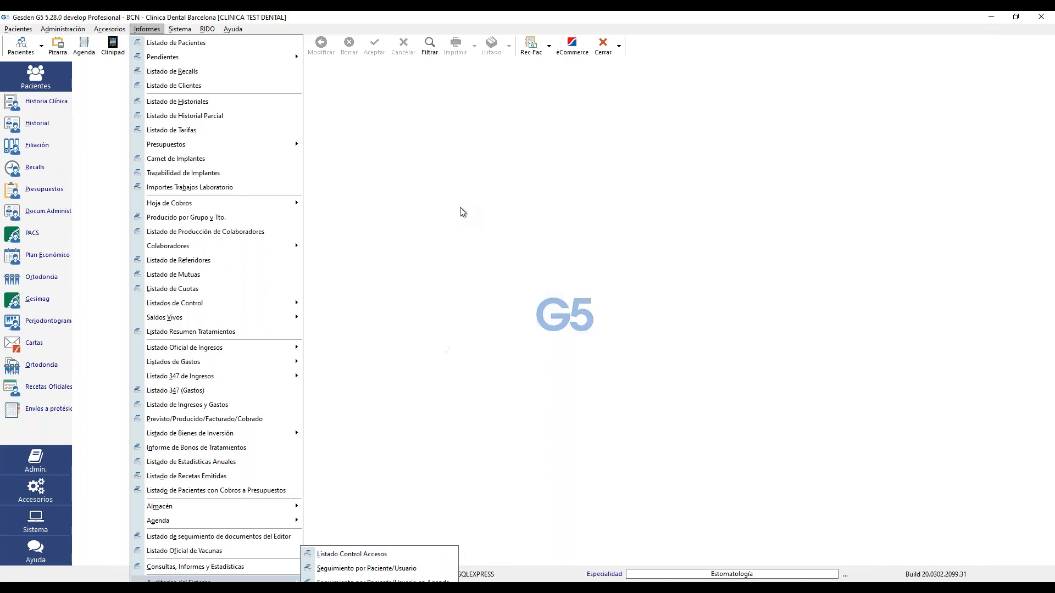
- Search the patients, open the chosen patient's record and go to its Historial
{"action": "left_click", "coordinate": [21, 47]}
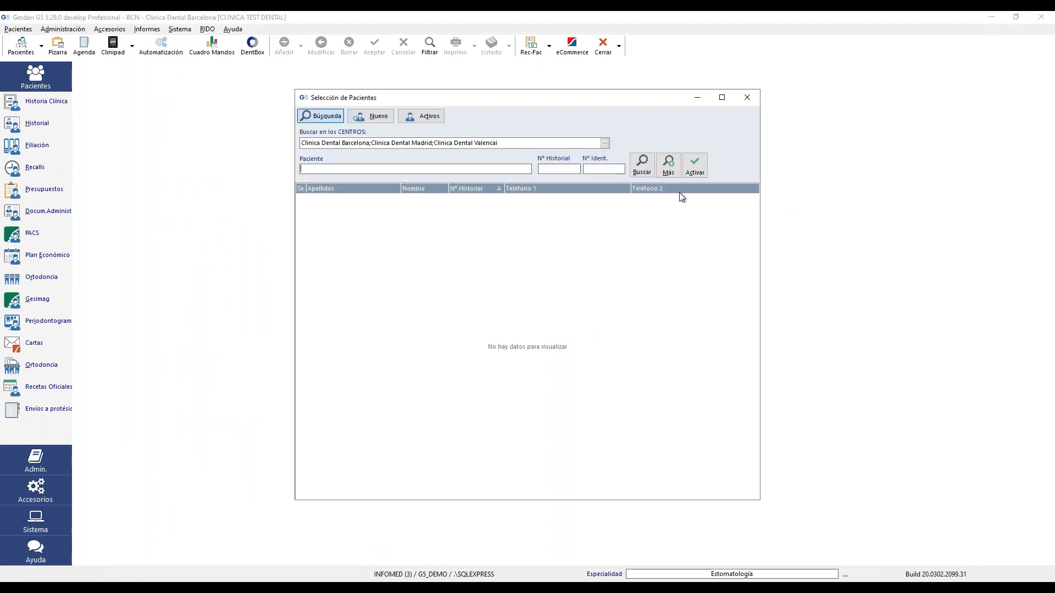
{"action": "left_click", "coordinate": [648, 166]}
{"action": "double_click", "coordinate": [528, 260]}
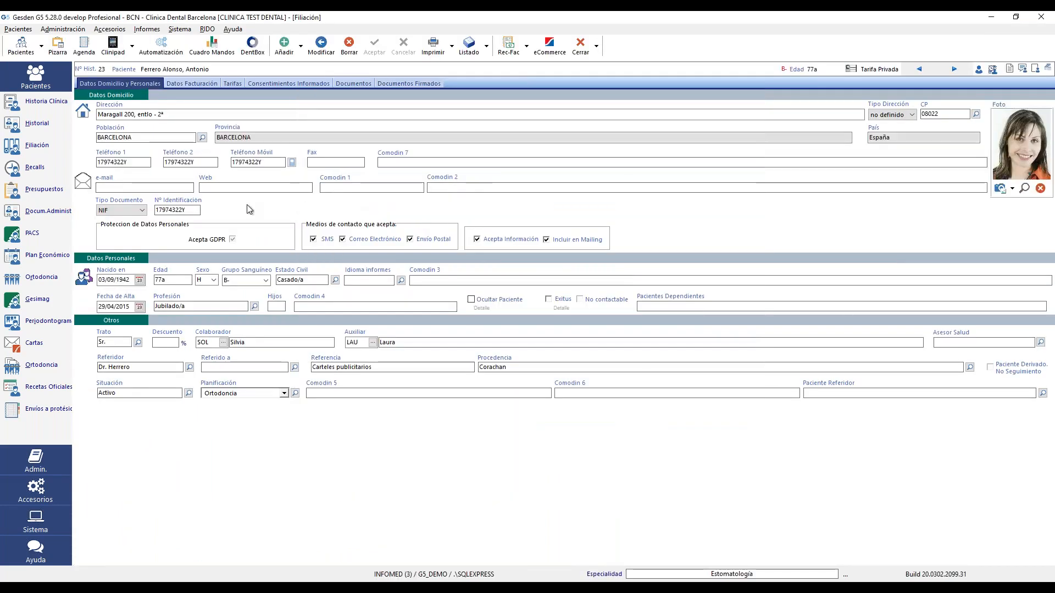
{"action": "left_click", "coordinate": [16, 130]}
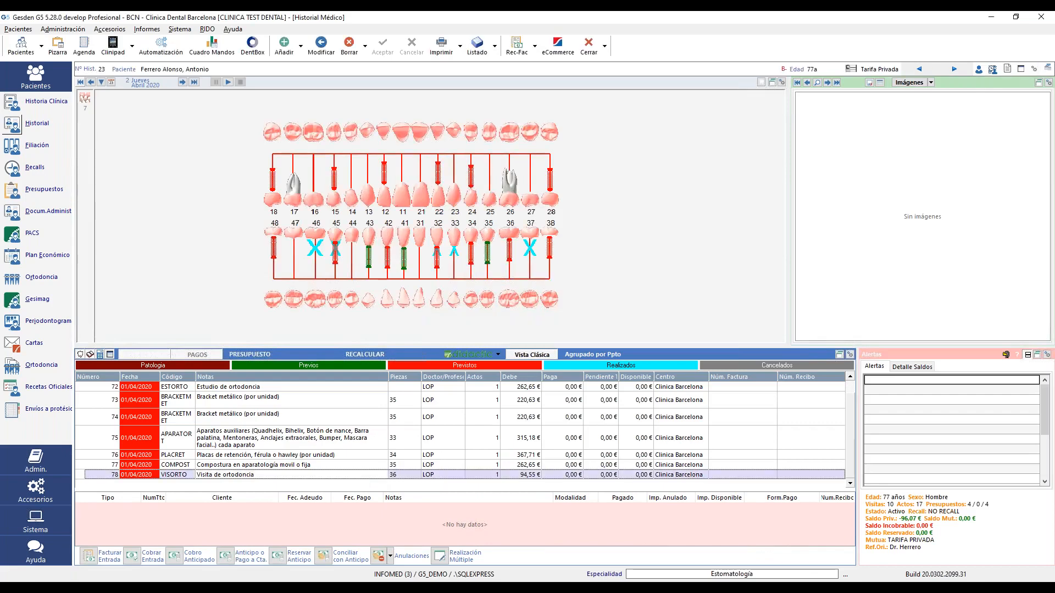
- Mark the Visita de ortodoncia treatment as performed on 02/04/2020, keeping 94,55 € pending
{"action": "right_click", "coordinate": [363, 474]}
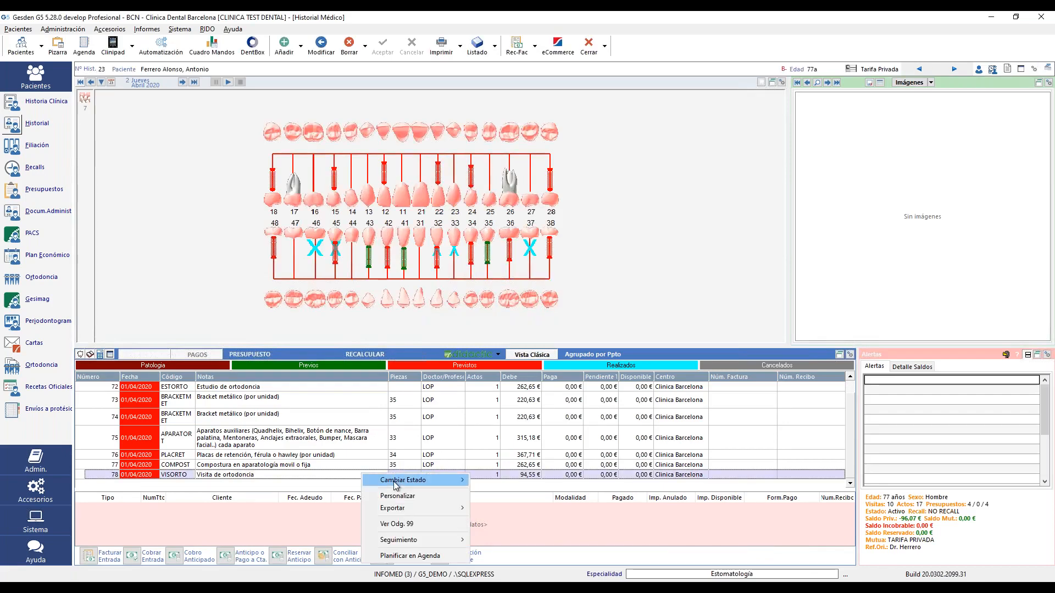
{"action": "mouse_move", "coordinate": [395, 484]}
{"action": "left_click", "coordinate": [497, 501]}
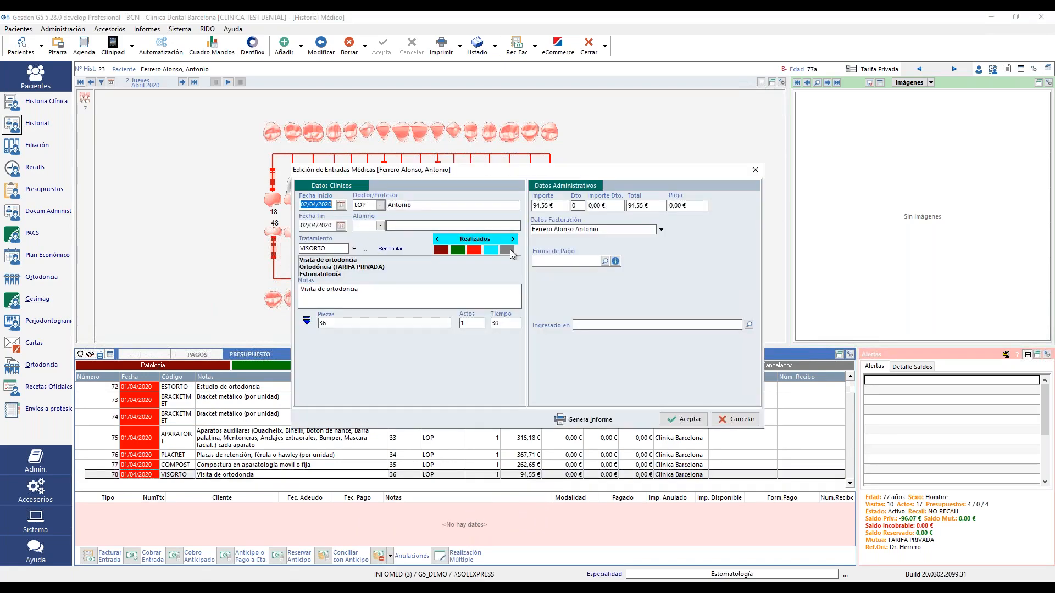
{"action": "left_click_drag", "start_coordinate": [424, 207], "coordinate": [370, 208]}
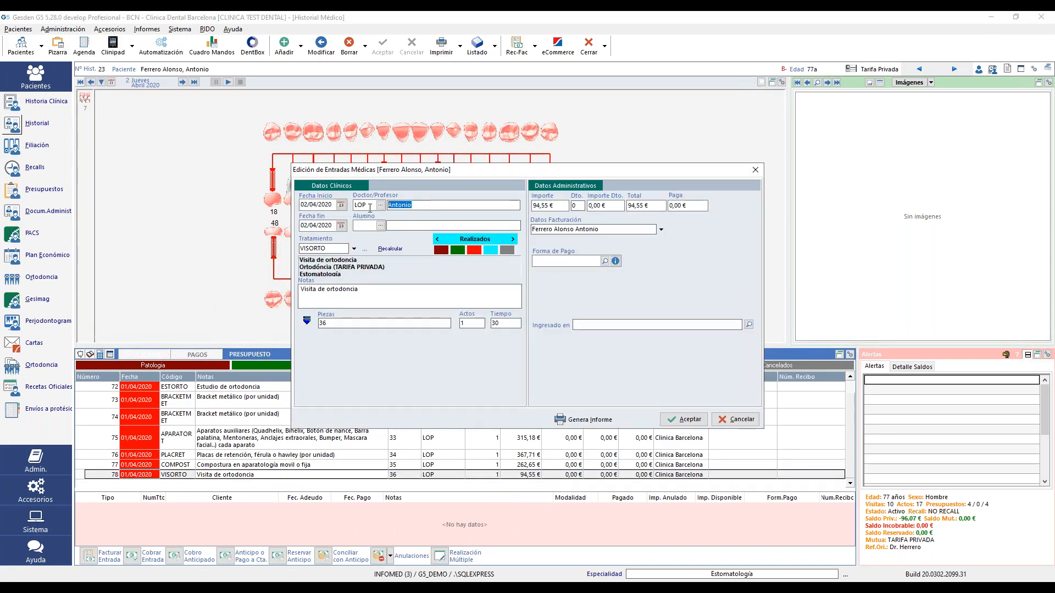
{"action": "left_click_drag", "start_coordinate": [556, 207], "coordinate": [513, 208]}
{"action": "left_click", "coordinate": [684, 422]}
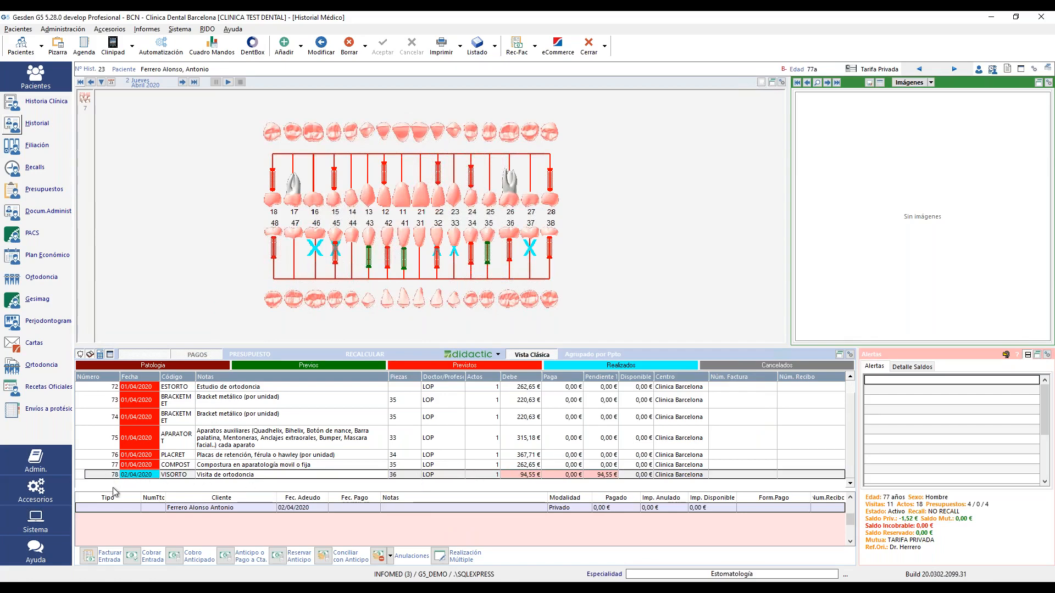
- Select the 02/04/2020 Visita de ortodoncia (94,55 €) for invoicing and continue to the invoice options
{"action": "left_click", "coordinate": [90, 557]}
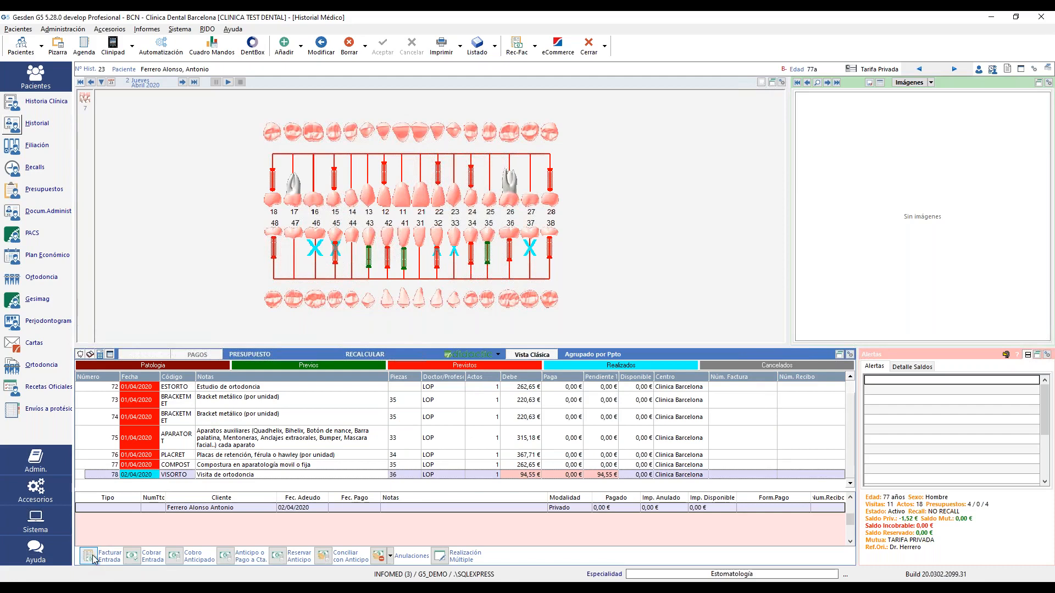
{"action": "left_click", "coordinate": [86, 556]}
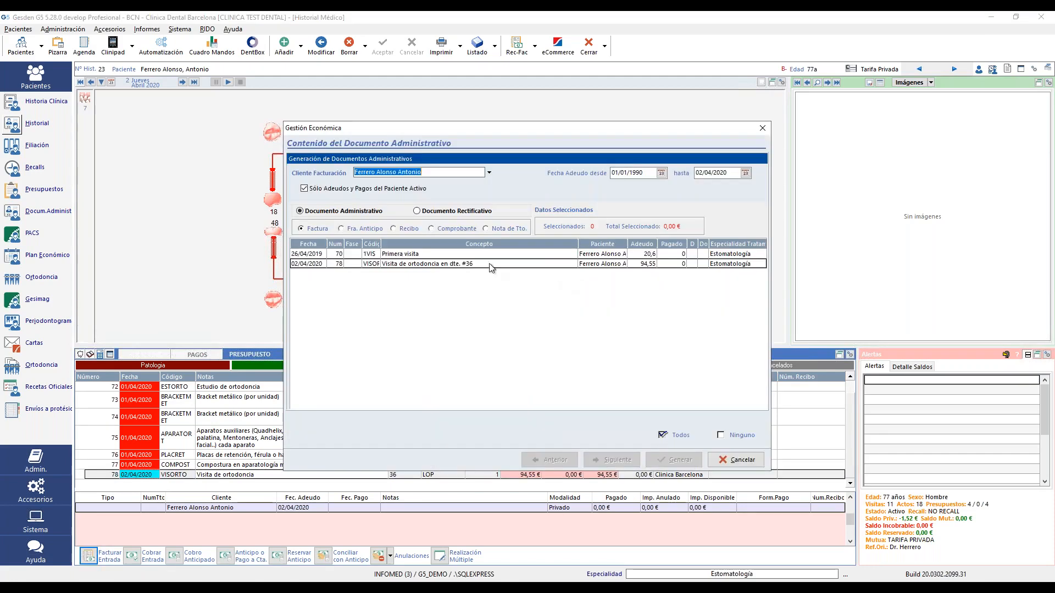
{"action": "left_click", "coordinate": [461, 265]}
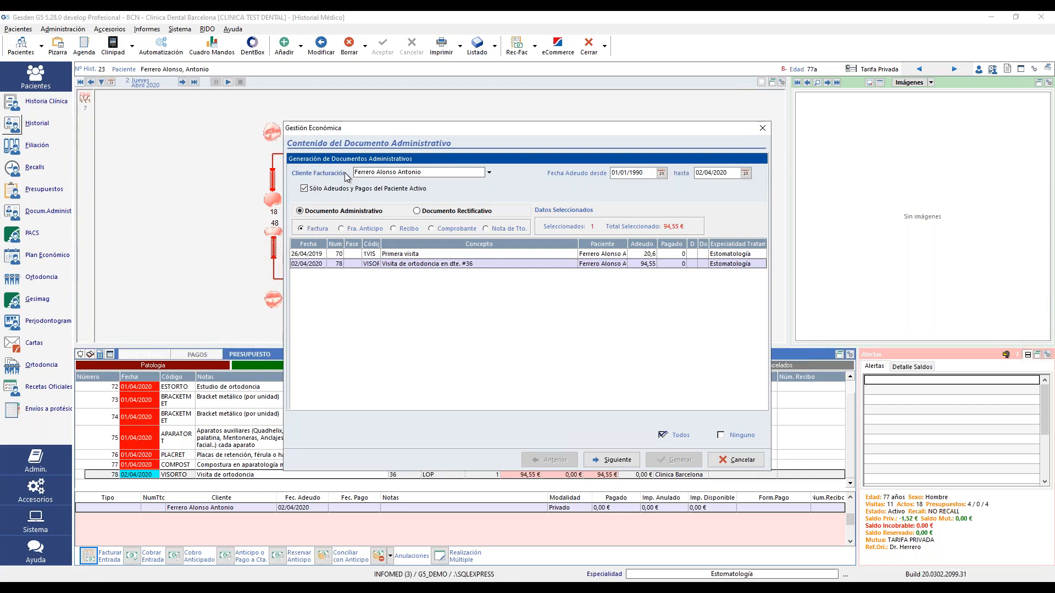
{"action": "left_click_drag", "start_coordinate": [422, 172], "coordinate": [338, 167]}
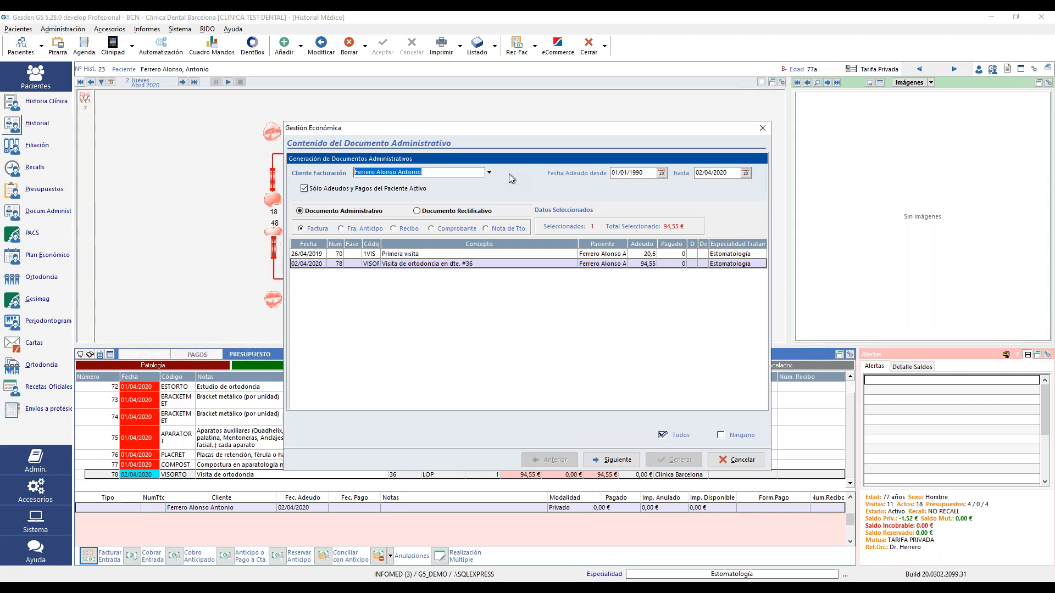
{"action": "left_click", "coordinate": [617, 460]}
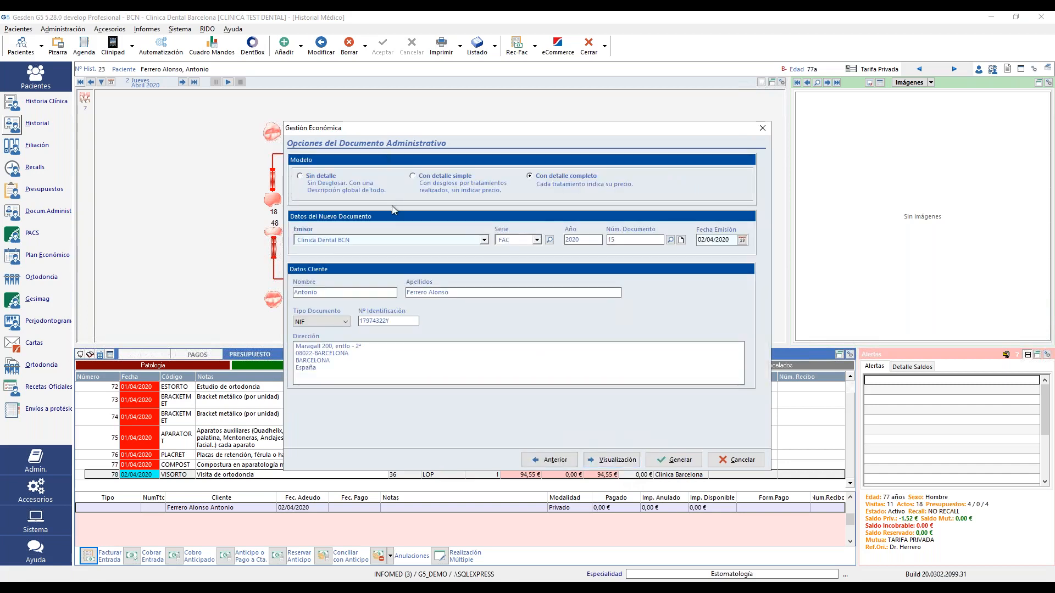
- Set Clinica Dental BCN as the issuing clinic for the invoice
{"action": "left_click", "coordinate": [484, 240]}
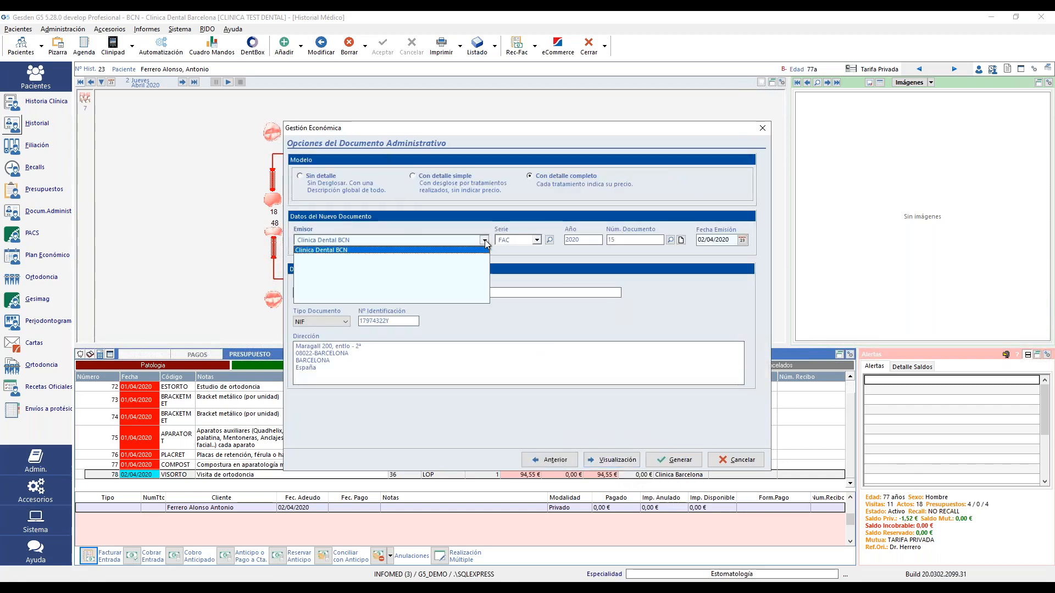
{"action": "left_click", "coordinate": [482, 250]}
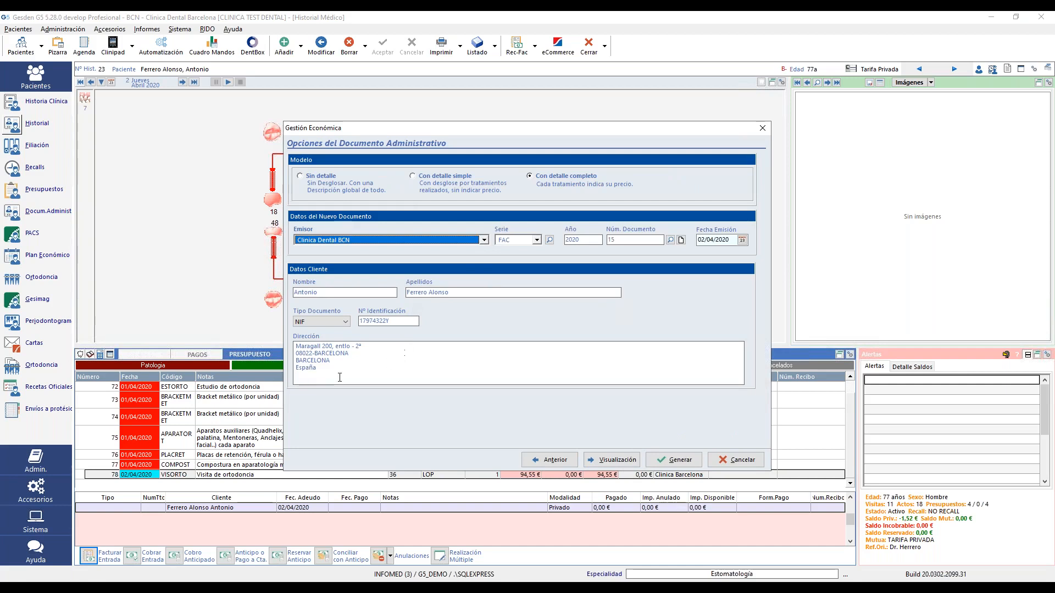
{"action": "left_click_drag", "start_coordinate": [331, 375], "coordinate": [295, 345]}
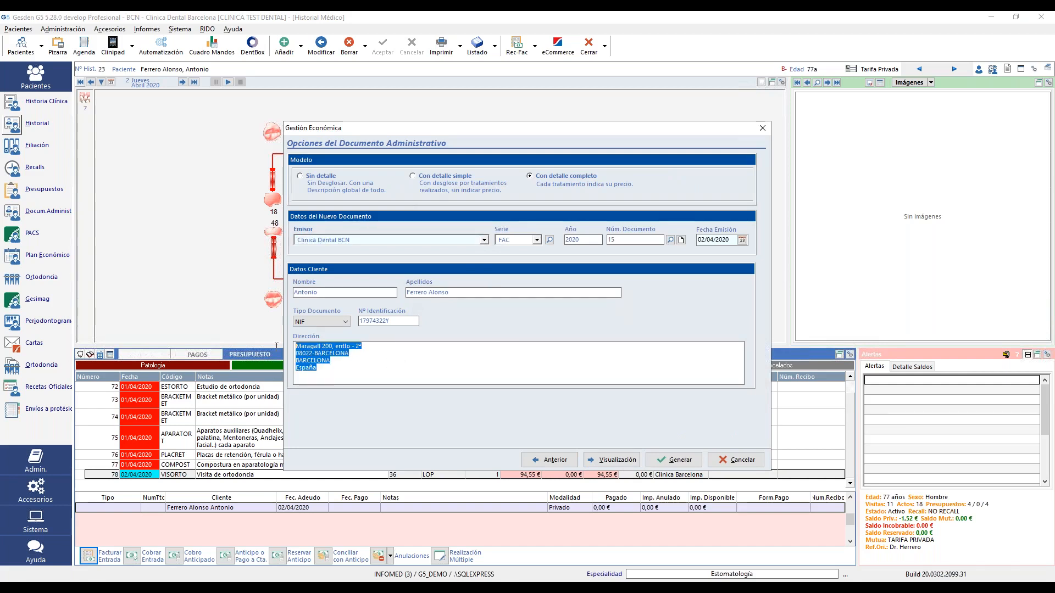
- Generate invoice FAC 15/2020 and accept printing to open its preview
{"action": "left_click", "coordinate": [673, 461]}
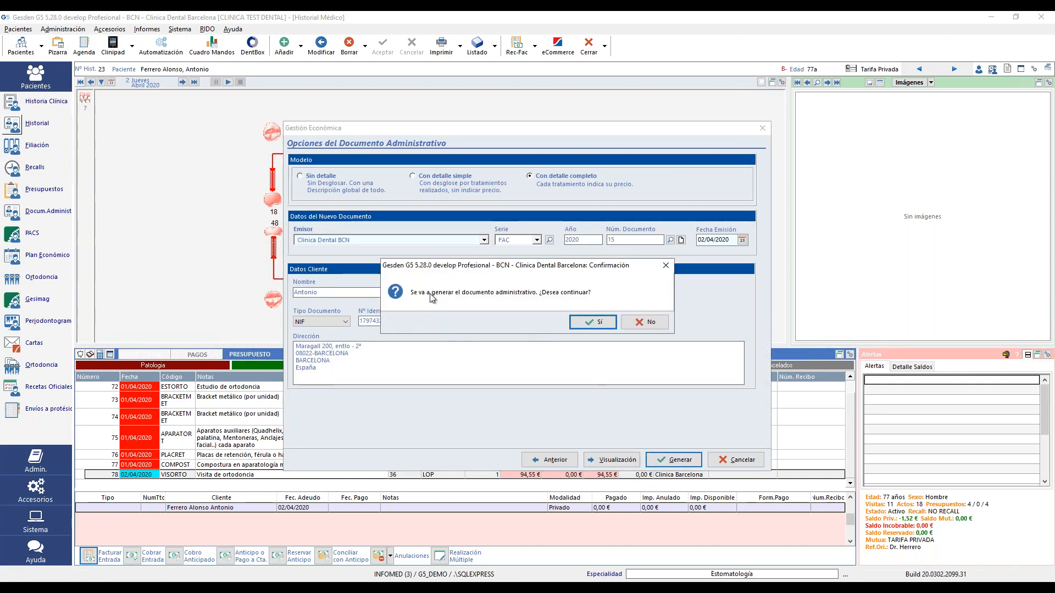
{"action": "left_click", "coordinate": [591, 323]}
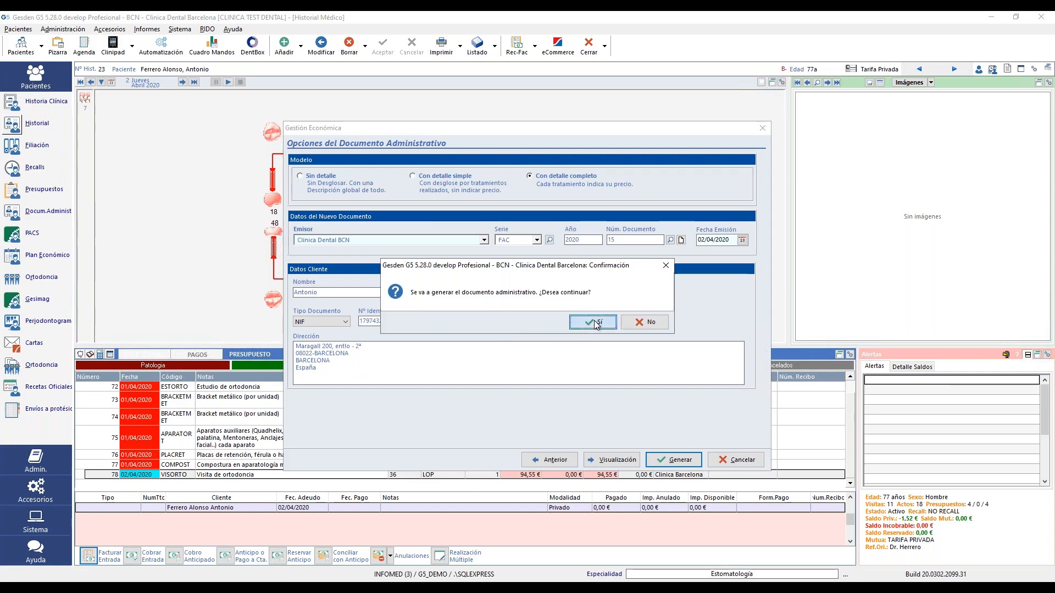
{"action": "left_click", "coordinate": [590, 323]}
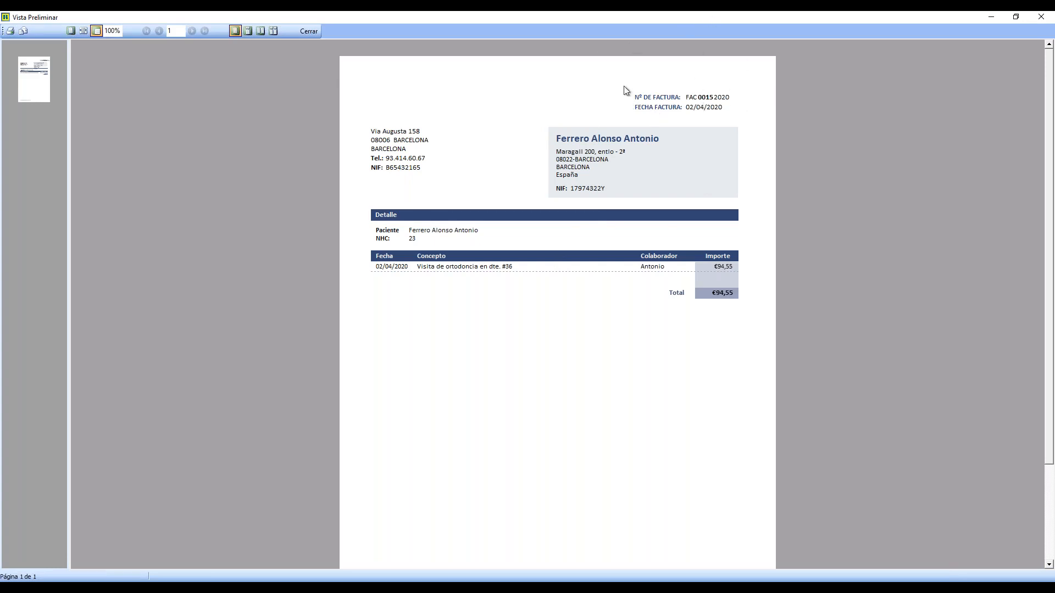
- Close the FAC 15 invoice preview to return to Historial Médico
{"action": "left_click", "coordinate": [309, 30]}
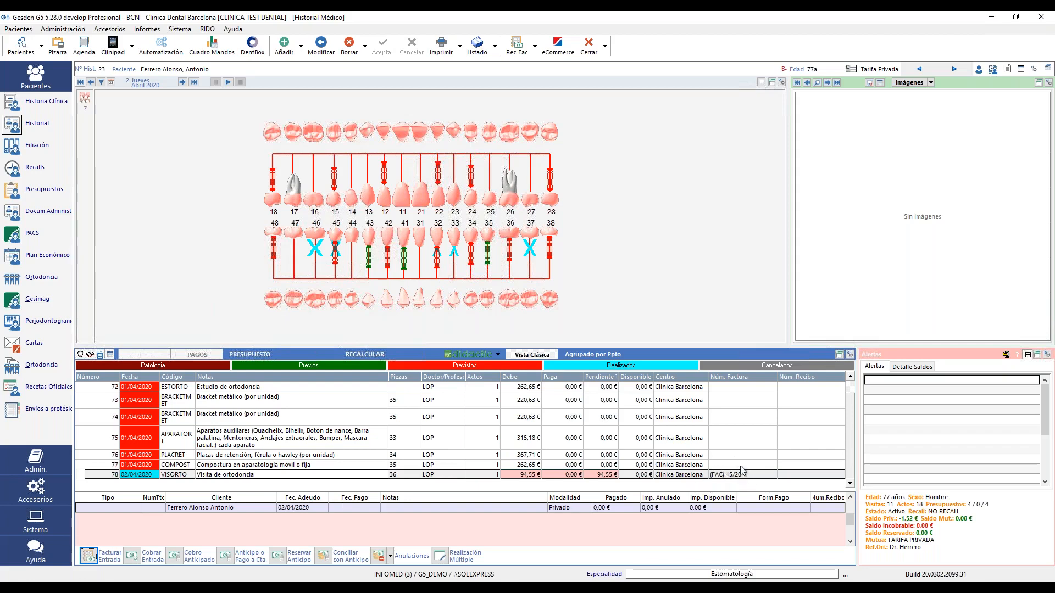
- Open Documentos Administrativos to view the new invoice FAC 15 for 94,55
{"action": "left_click", "coordinate": [15, 212]}
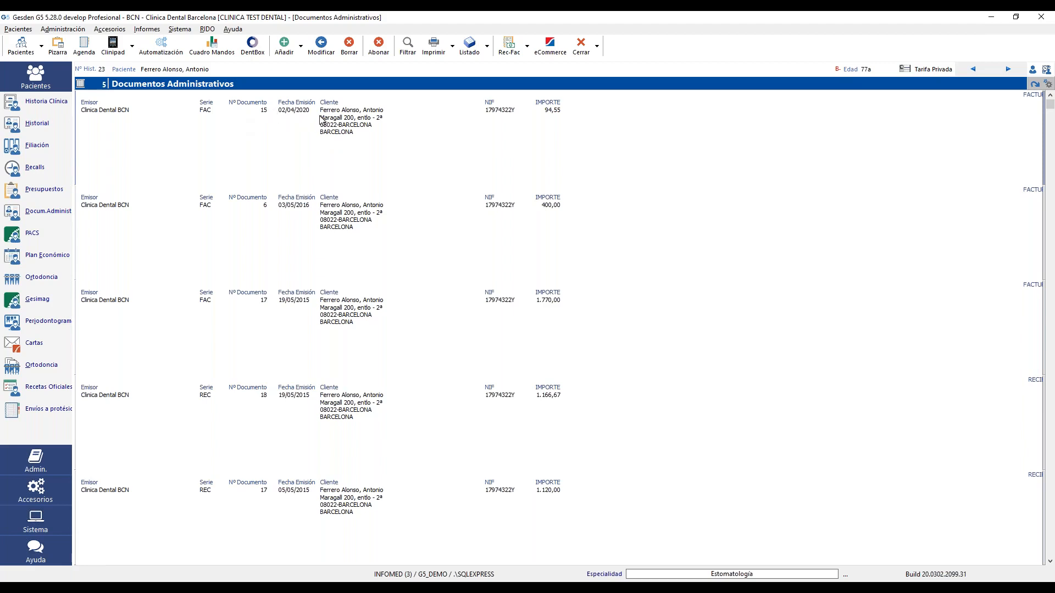
- Return to Historial Médico showing the odontogram and treatment list
{"action": "left_click", "coordinate": [14, 122]}
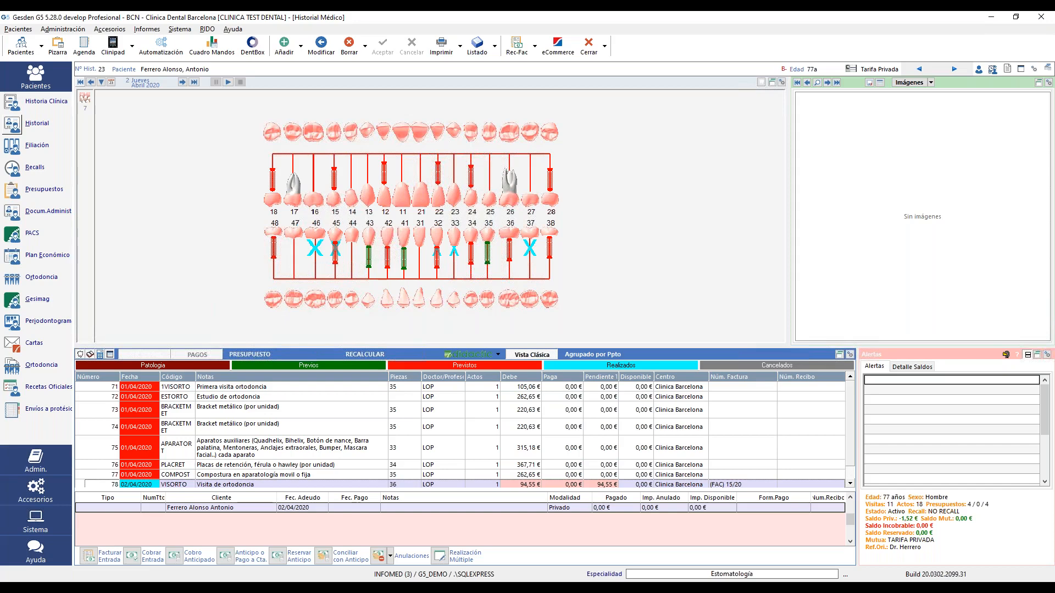
- Collect the 02/04/2020 94,55 € debt in cash (E En Efectivo) and start a receipt
{"action": "left_click", "coordinate": [132, 556]}
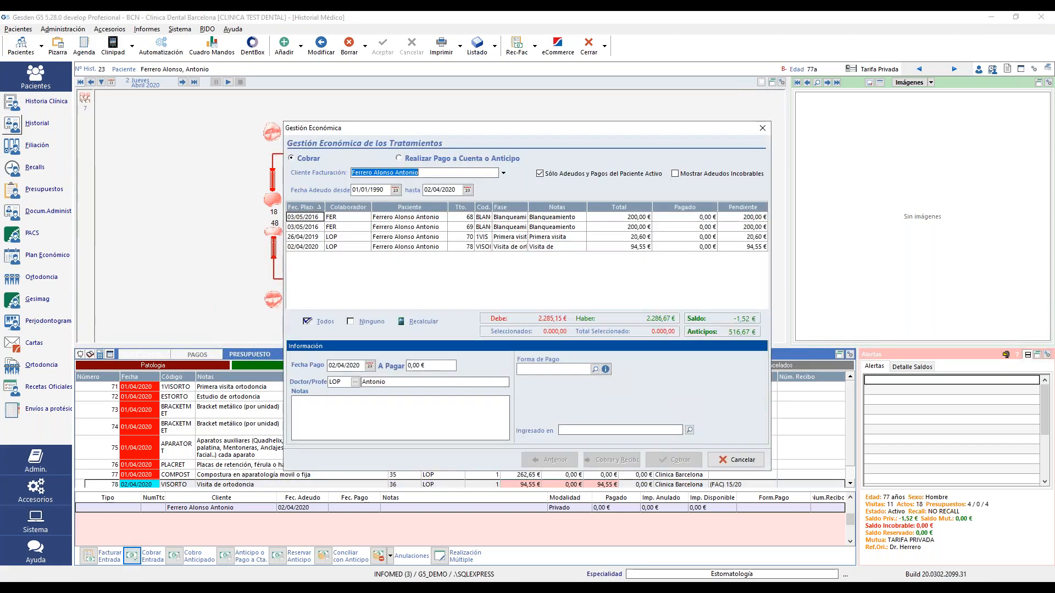
{"action": "left_click", "coordinate": [424, 246]}
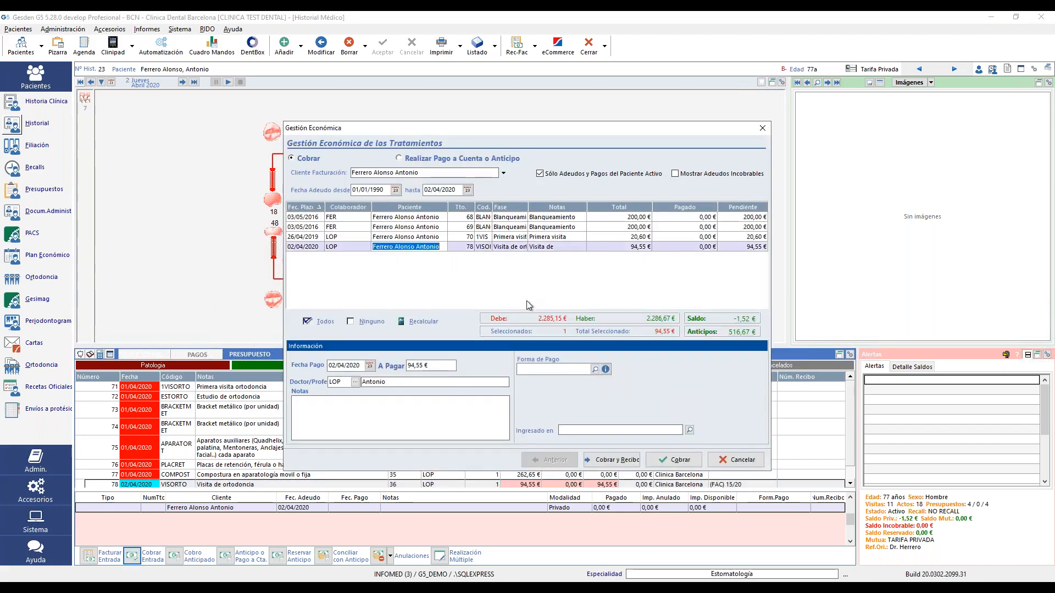
{"action": "left_click", "coordinate": [595, 369]}
{"action": "double_click", "coordinate": [461, 213]}
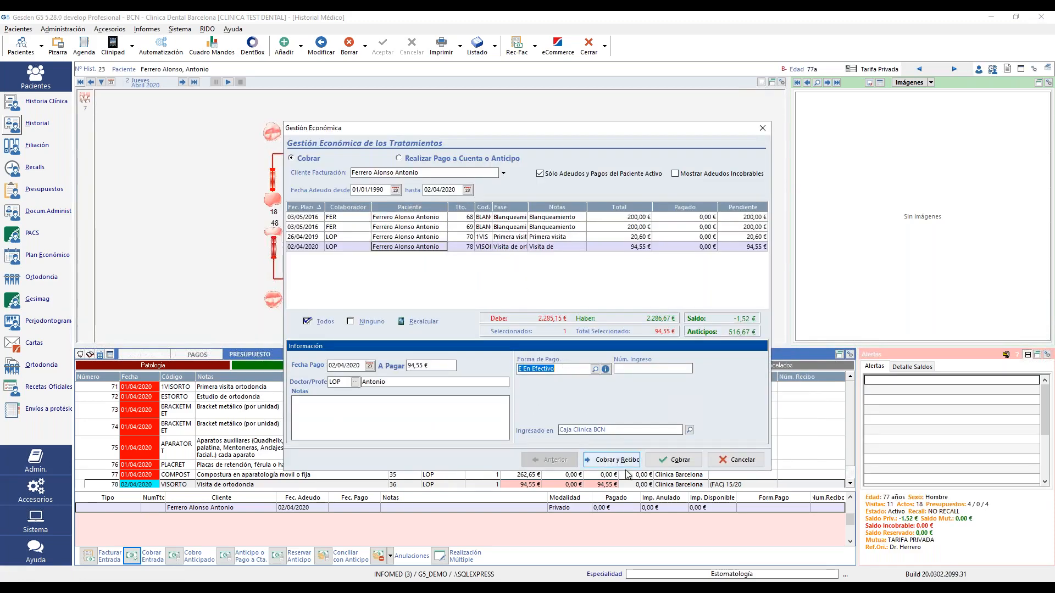
{"action": "left_click", "coordinate": [620, 465]}
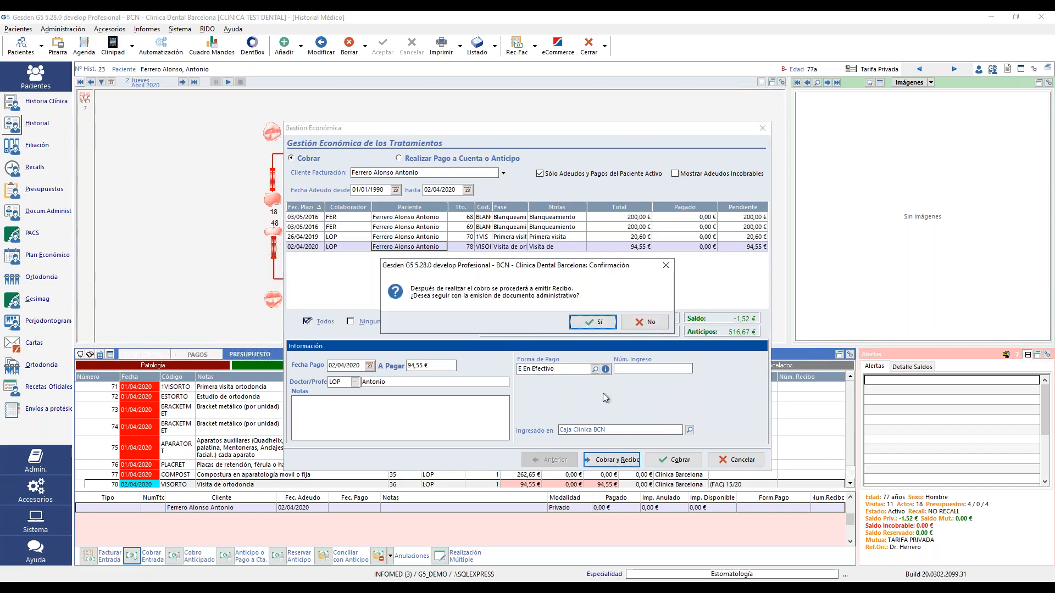
{"action": "left_click", "coordinate": [582, 321]}
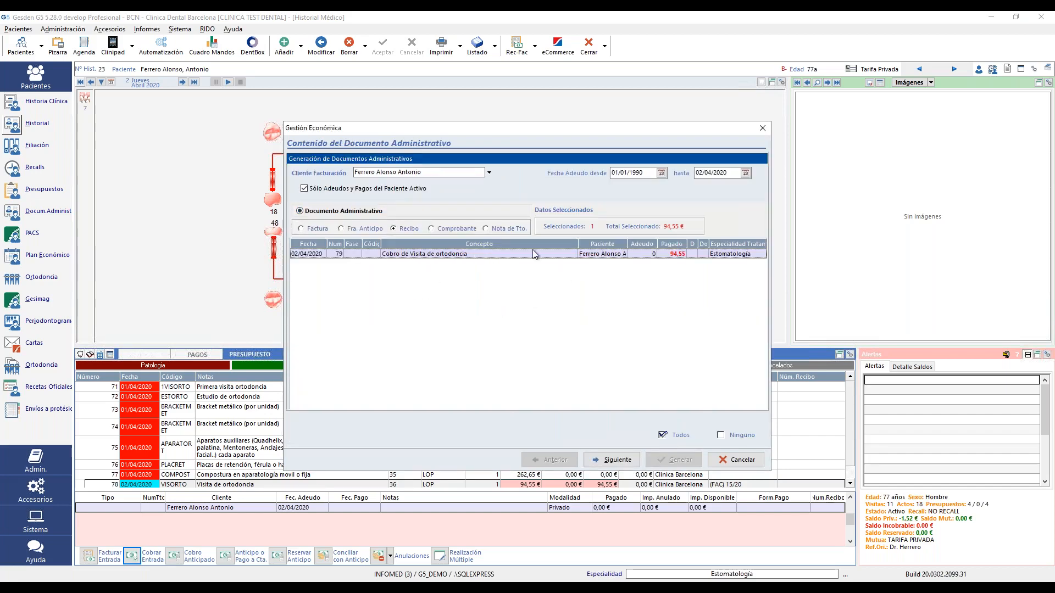
- Generate receipt REC 10/2020 for the 94,55 € cash payment without printing it
{"action": "left_click", "coordinate": [612, 460]}
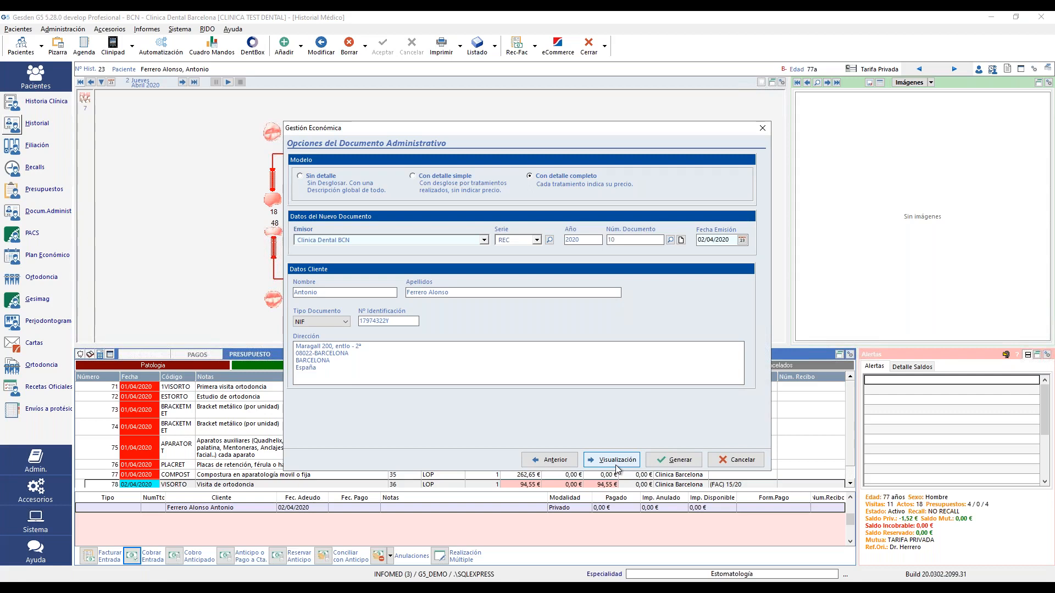
{"action": "left_click", "coordinate": [675, 460]}
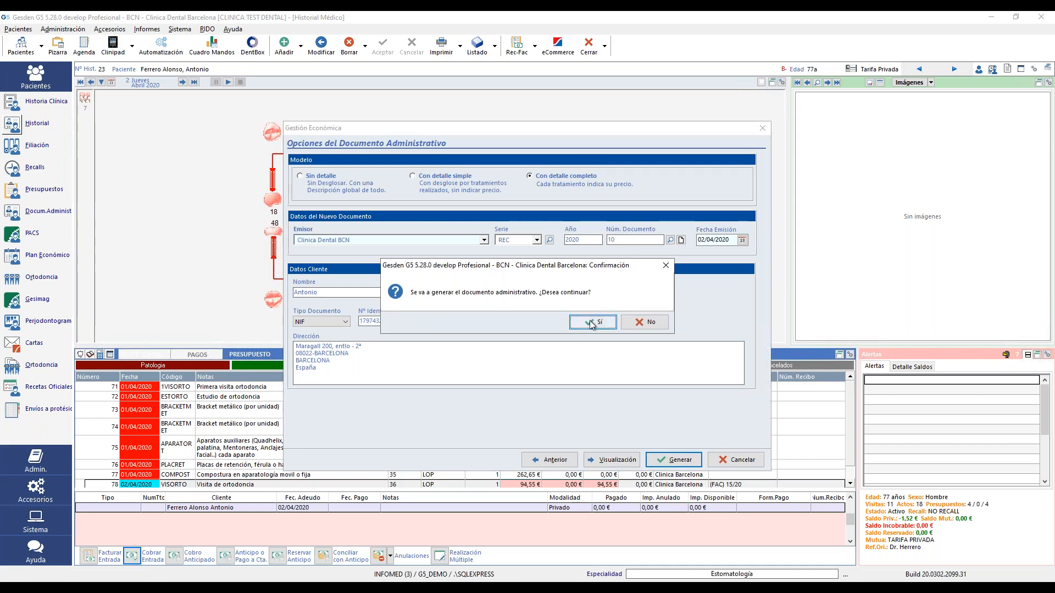
{"action": "left_click", "coordinate": [644, 322]}
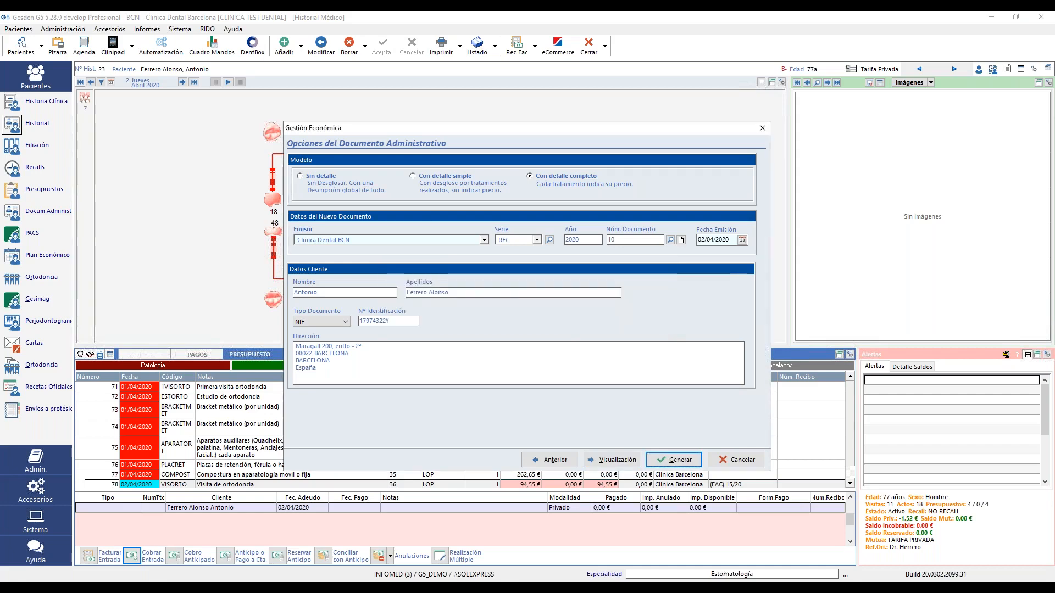
{"action": "left_click", "coordinate": [850, 469]}
{"action": "left_click", "coordinate": [803, 475]}
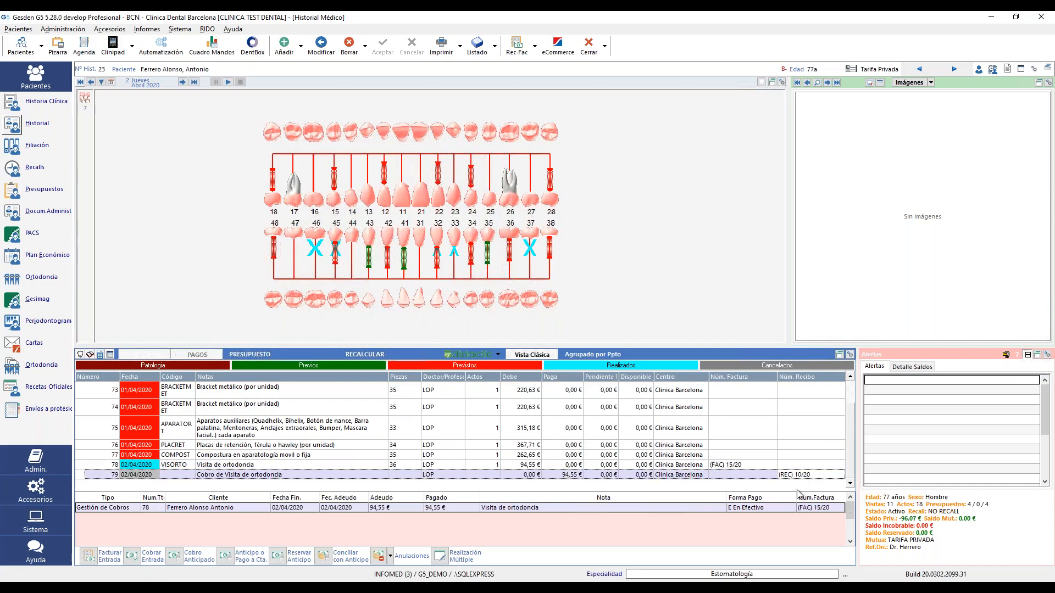
{"action": "left_click", "coordinate": [12, 212]}
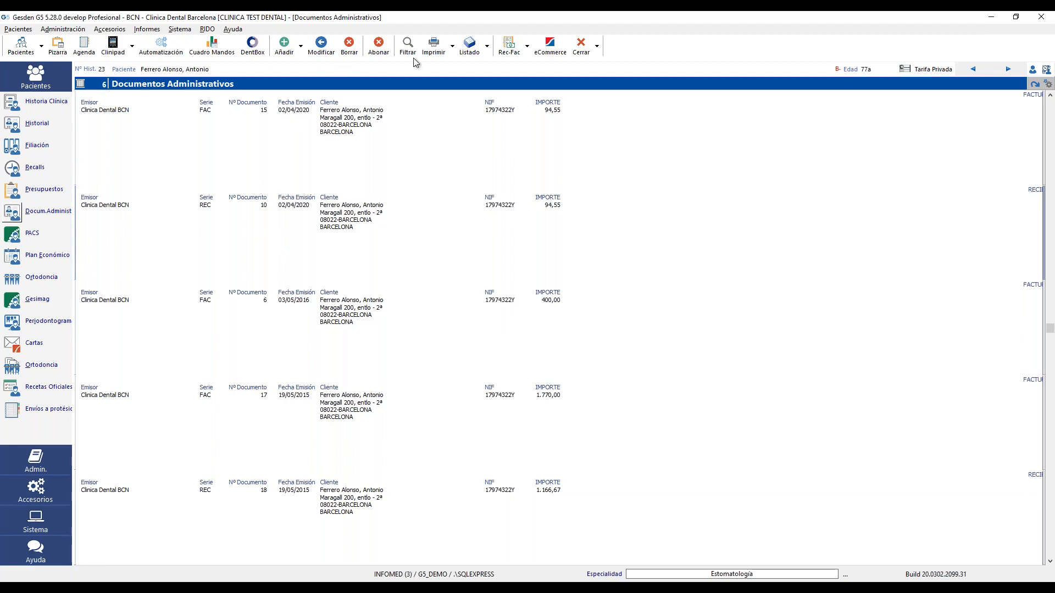
{"action": "left_click", "coordinate": [434, 49]}
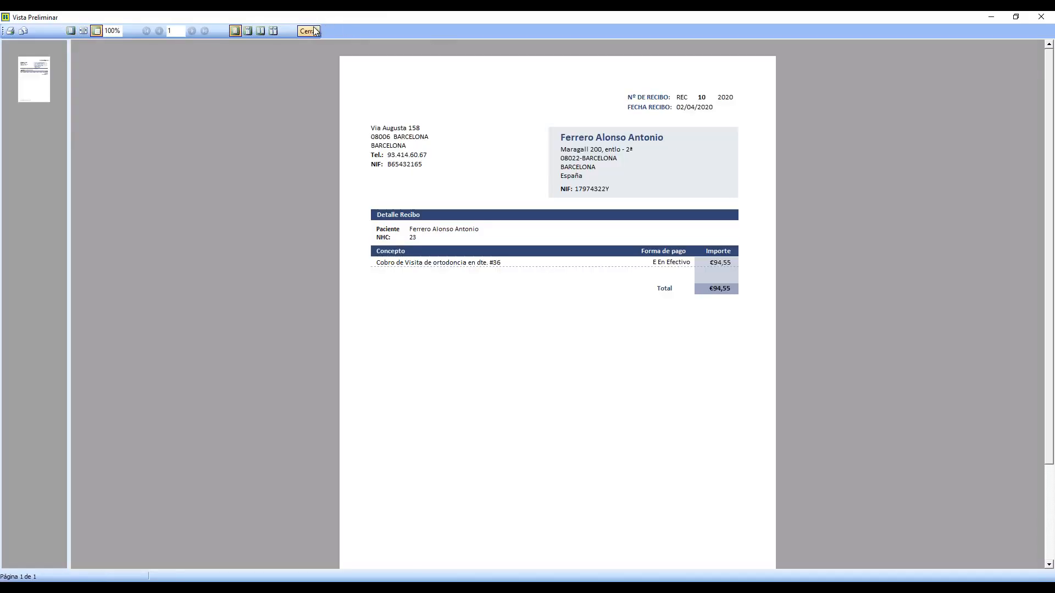
{"action": "left_click", "coordinate": [314, 31]}
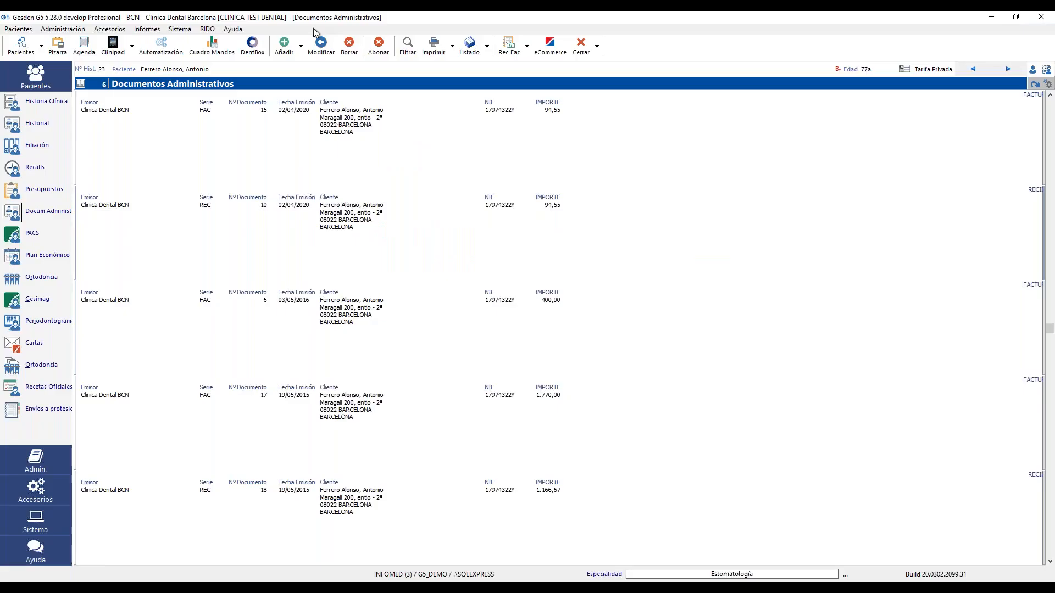
{"action": "left_click", "coordinate": [13, 126]}
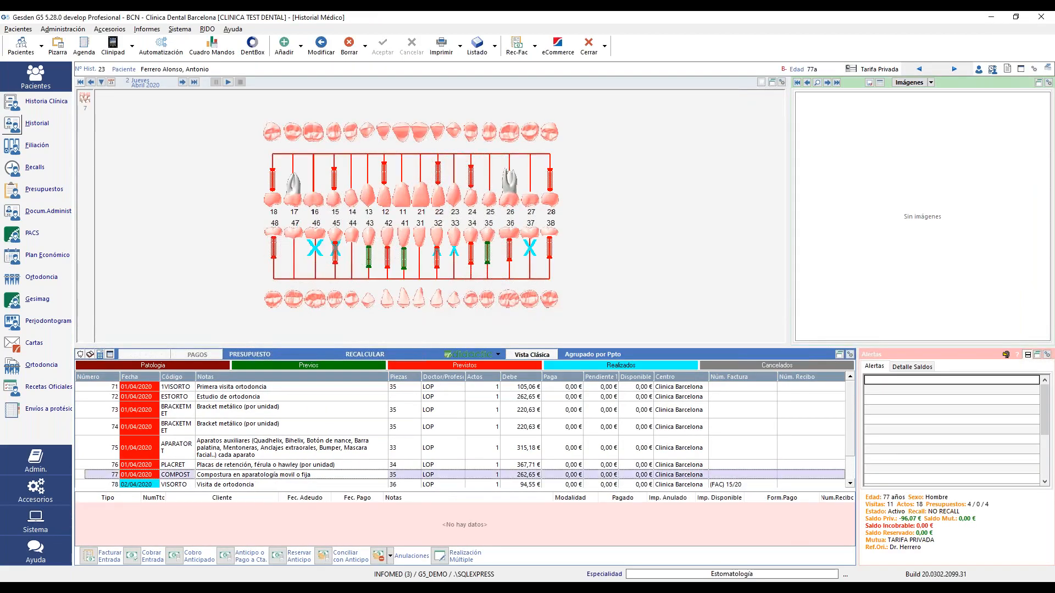
- Set the Compostura en aparatología movil o fija entry to Realizados on 02/04/2020 at 262,65 €
{"action": "right_click", "coordinate": [264, 473]}
{"action": "mouse_move", "coordinate": [324, 483]}
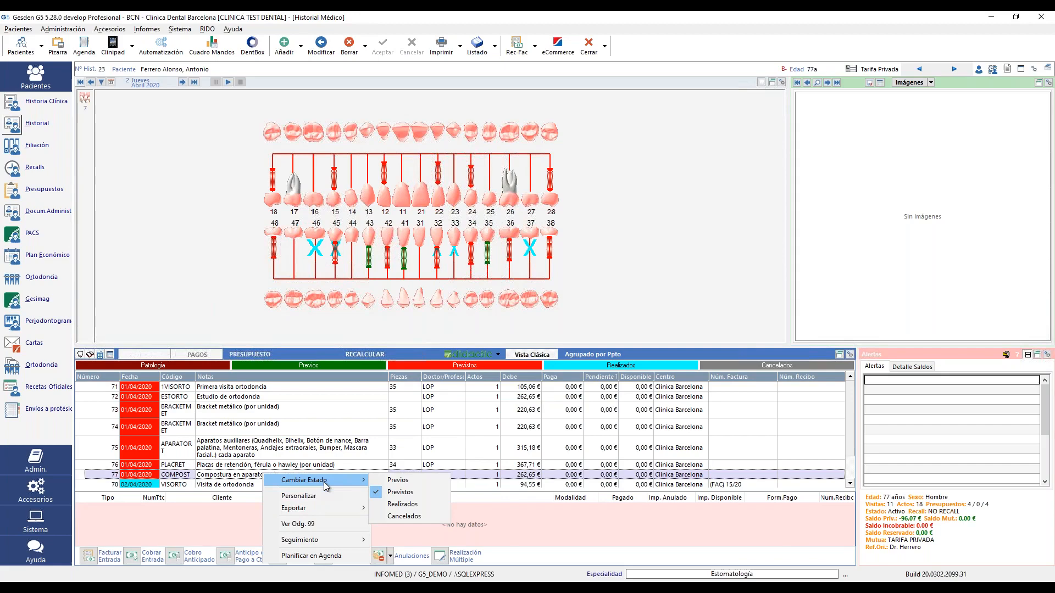
{"action": "left_click", "coordinate": [410, 505]}
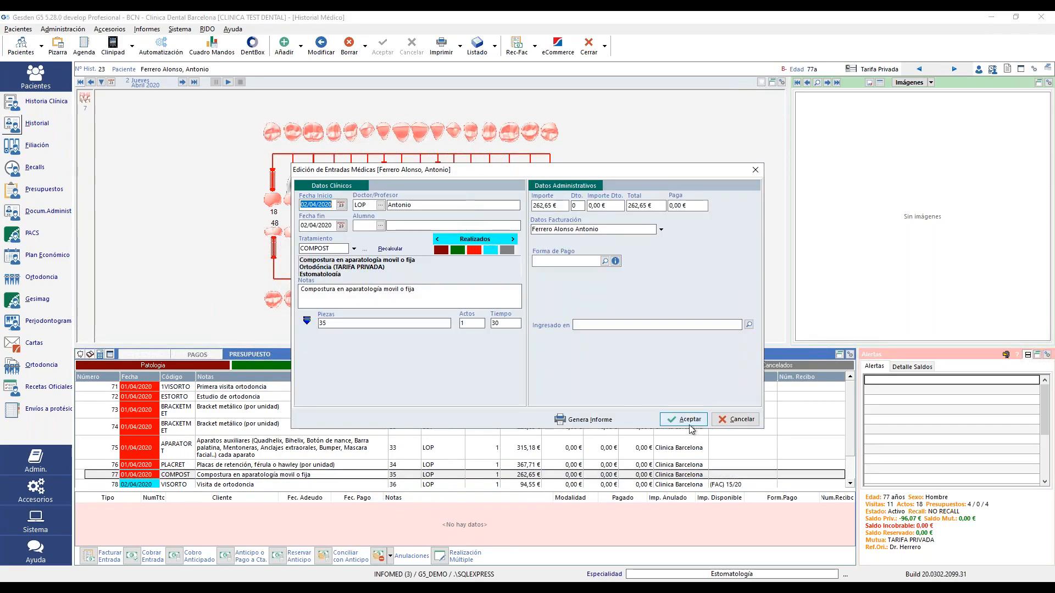
{"action": "left_click", "coordinate": [690, 425]}
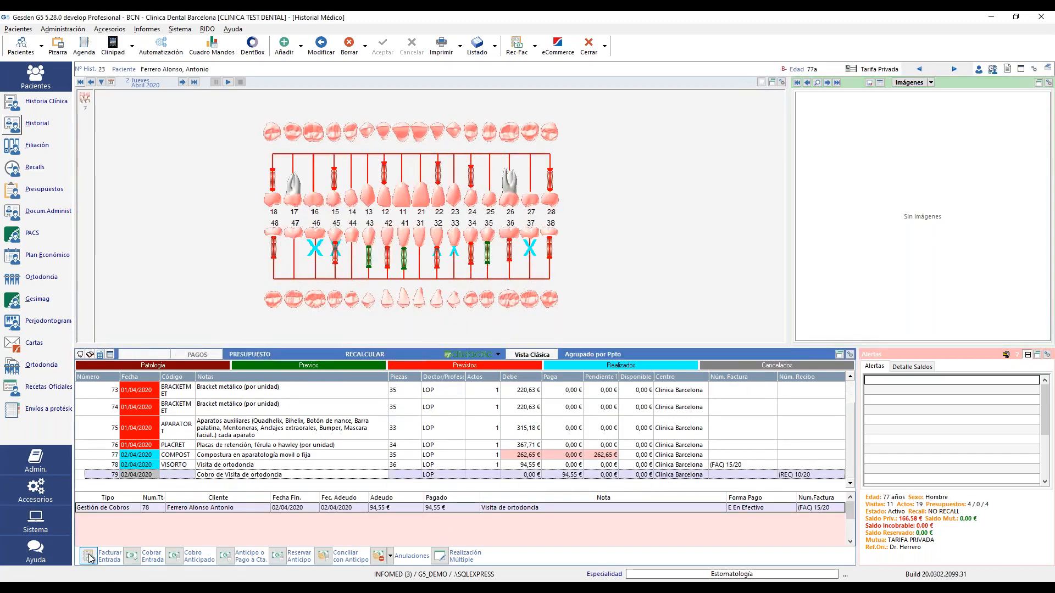
- Generate invoice FAC 16/2020 for the 262,65 € Compostura entry, skipping printing
{"action": "left_click", "coordinate": [90, 556]}
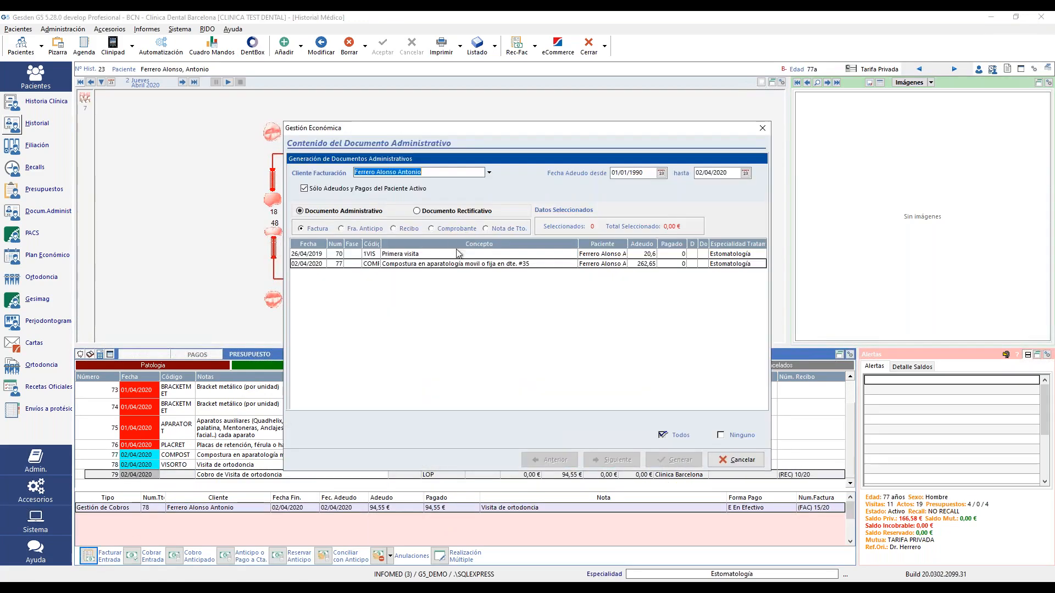
{"action": "left_click", "coordinate": [452, 264]}
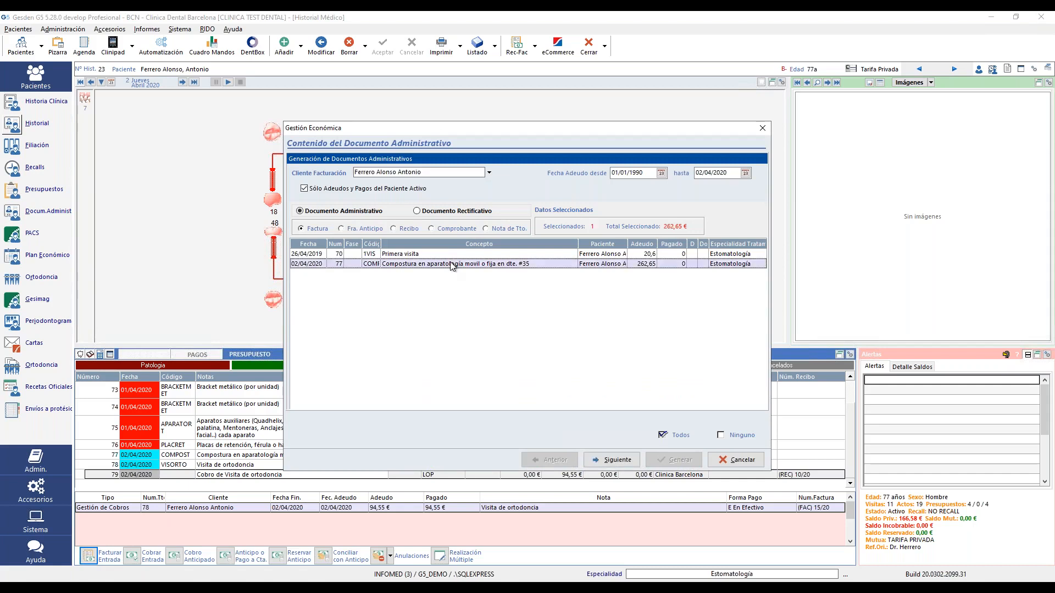
{"action": "left_click", "coordinate": [614, 465]}
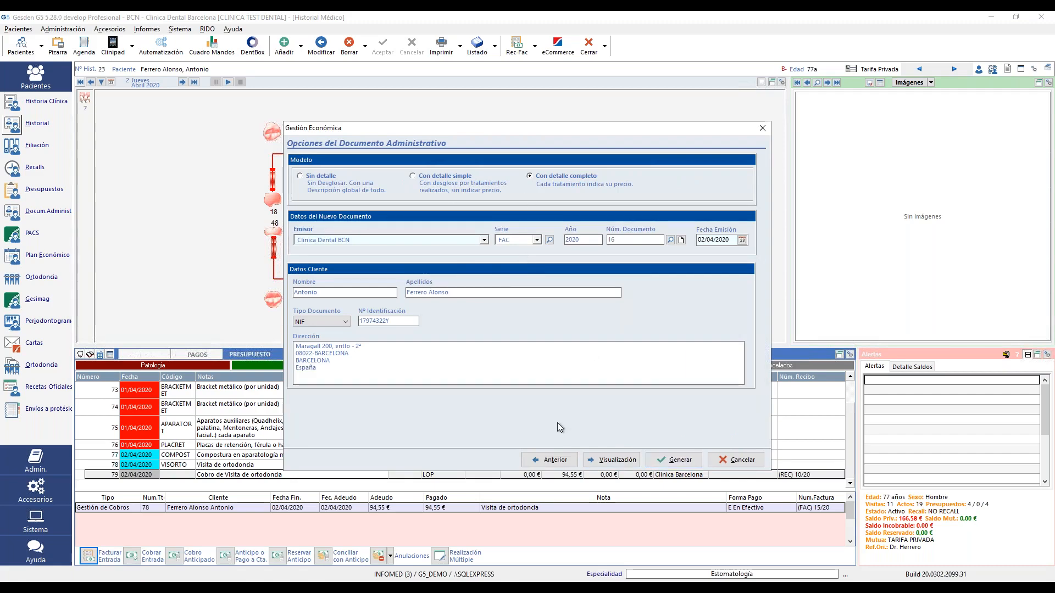
{"action": "left_click", "coordinate": [680, 460]}
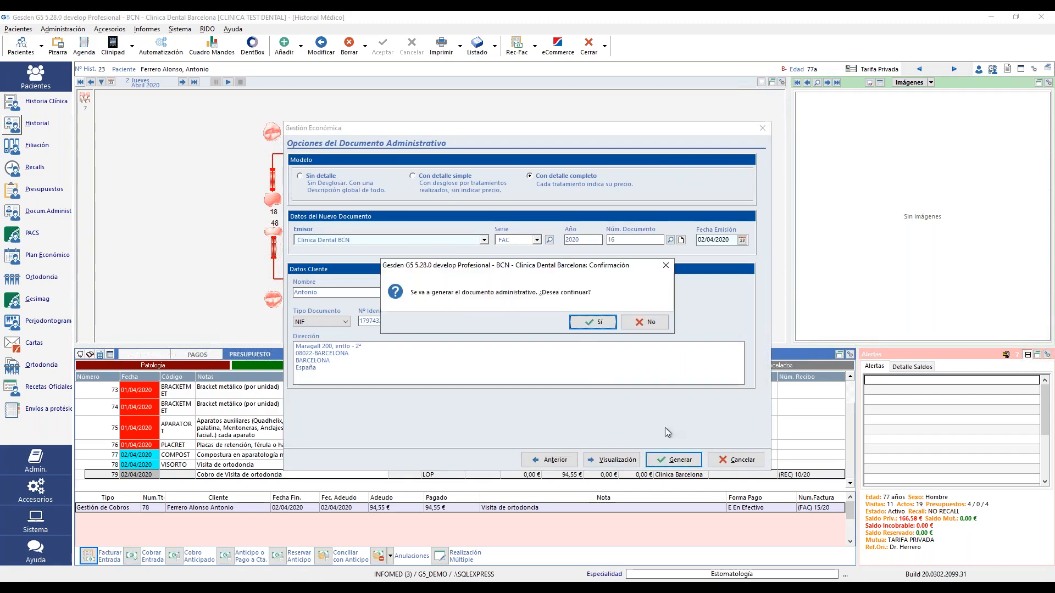
{"action": "left_click", "coordinate": [585, 318]}
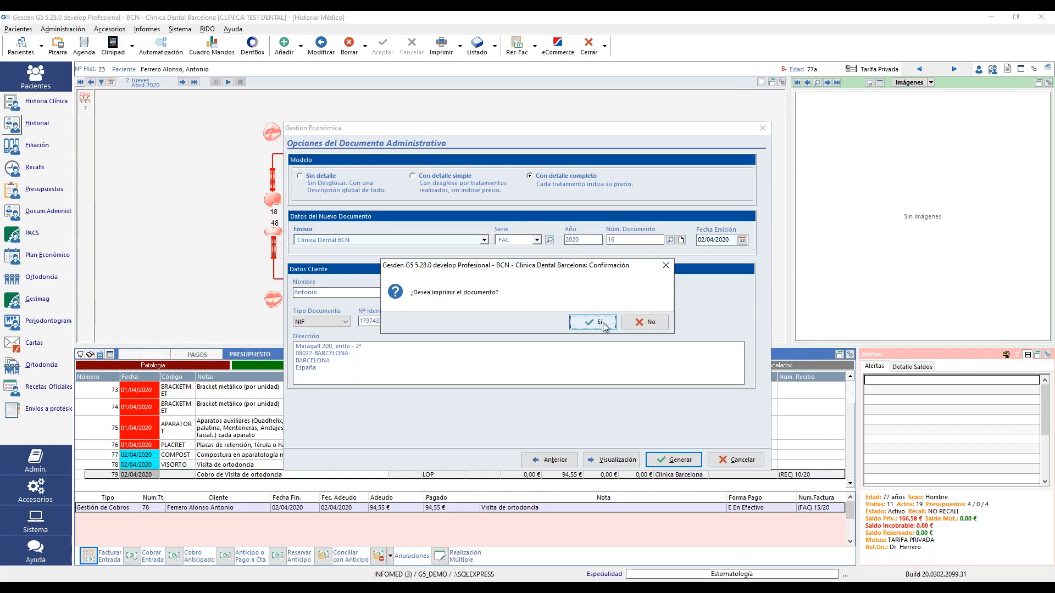
{"action": "left_click", "coordinate": [650, 322]}
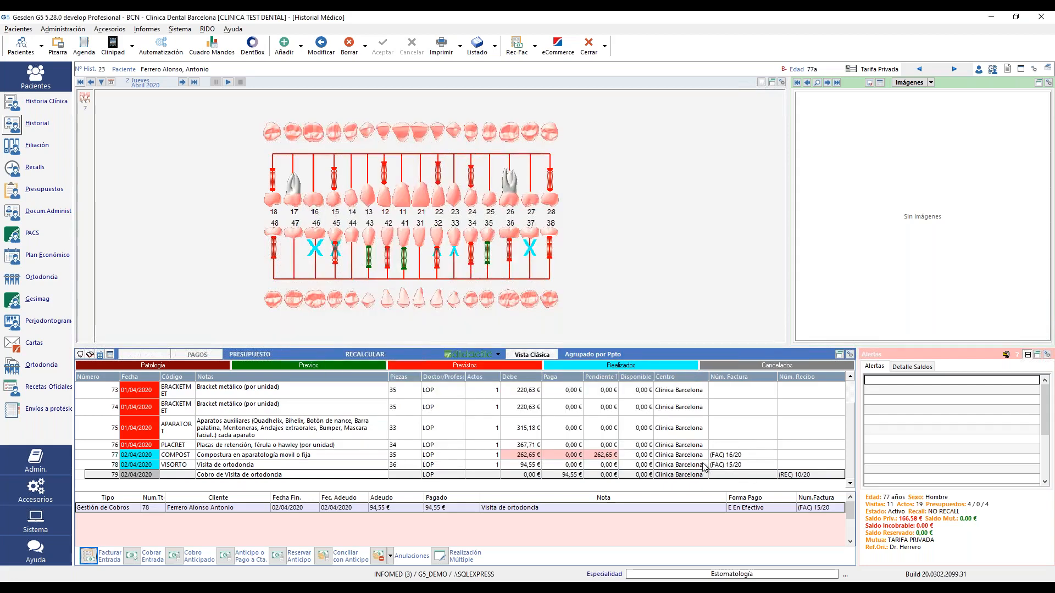
- Show the pending 262,65 € payment of Compostura row 77, billed on FAC 16/20
{"action": "left_click", "coordinate": [723, 457]}
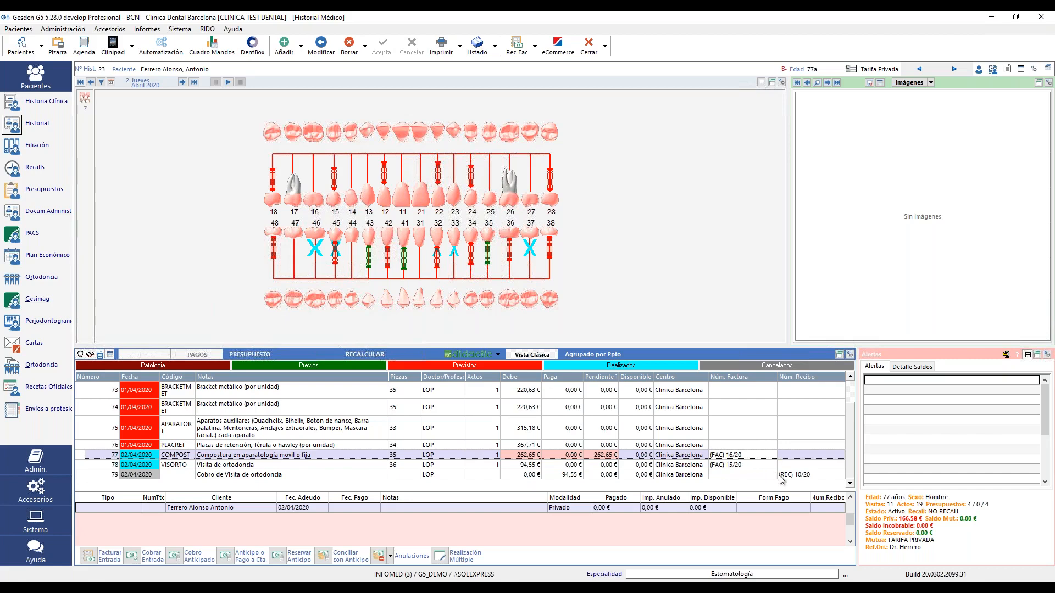
{"action": "left_click", "coordinate": [779, 476]}
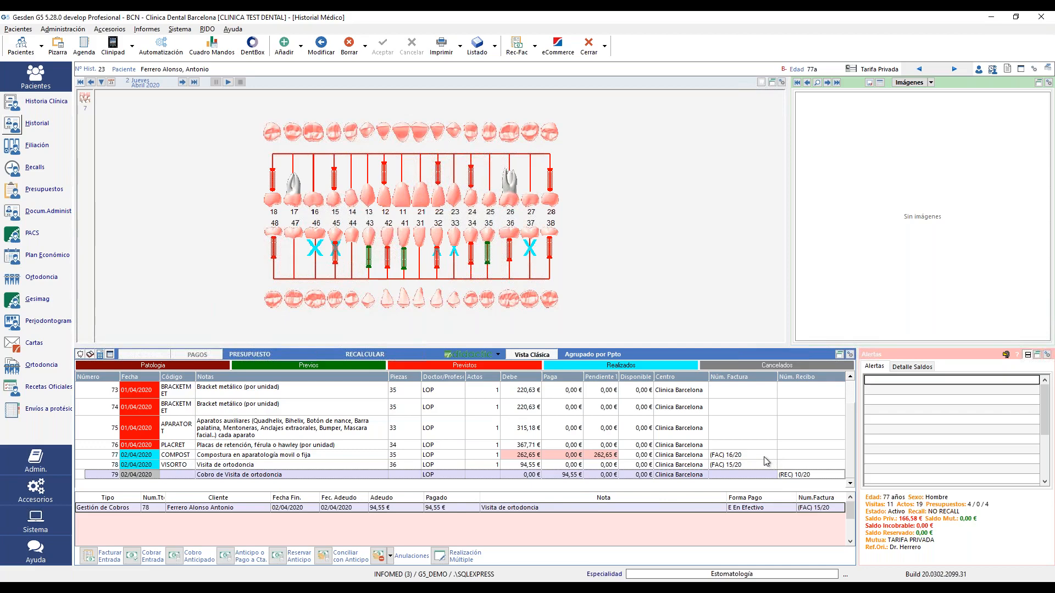
{"action": "left_click", "coordinate": [763, 456]}
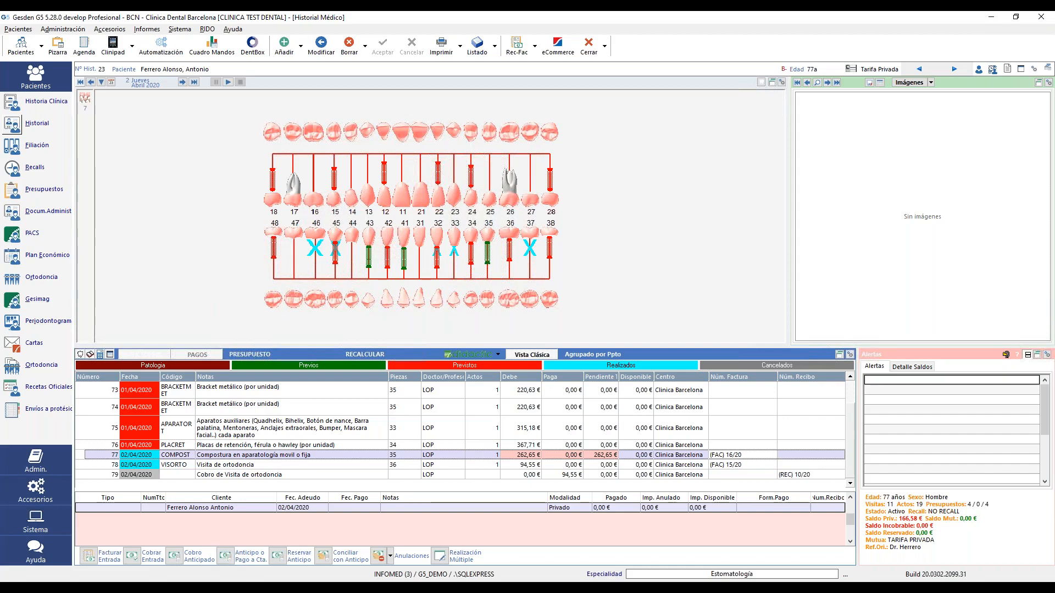
{"action": "left_click", "coordinate": [516, 455]}
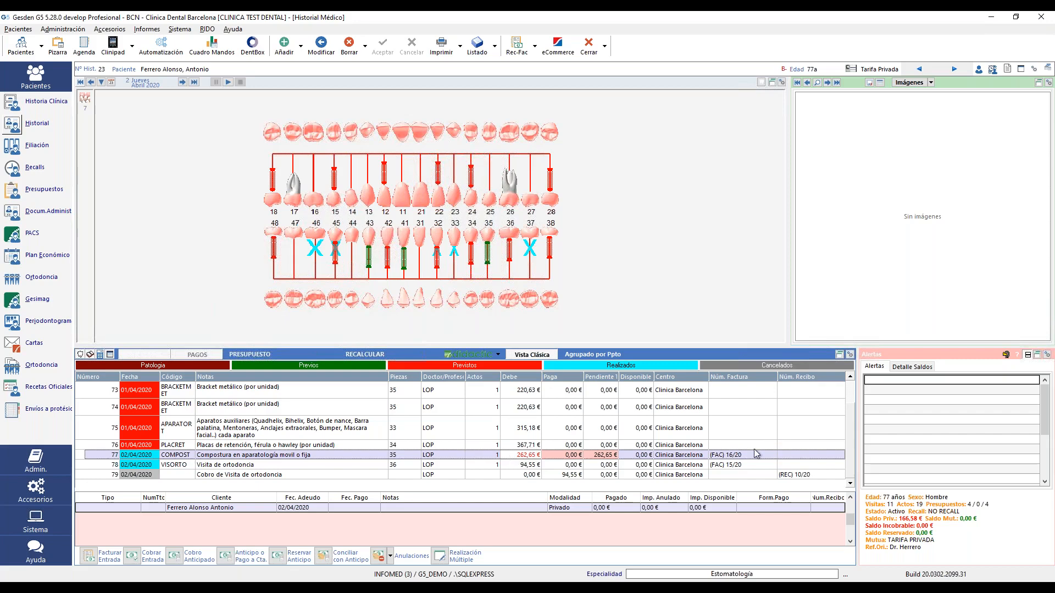
{"action": "left_click", "coordinate": [733, 456]}
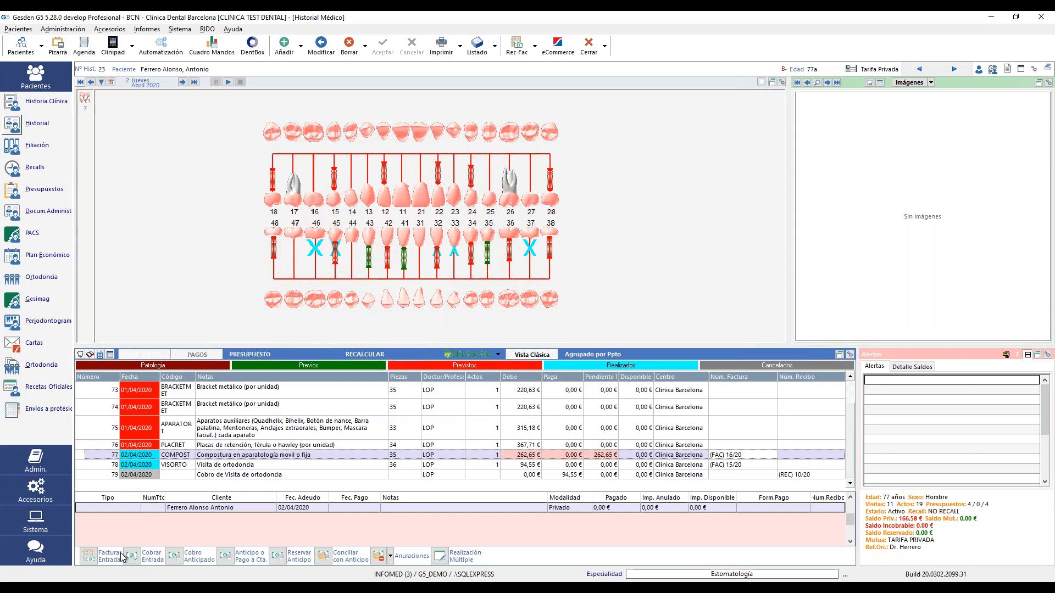
{"action": "left_click", "coordinate": [540, 456]}
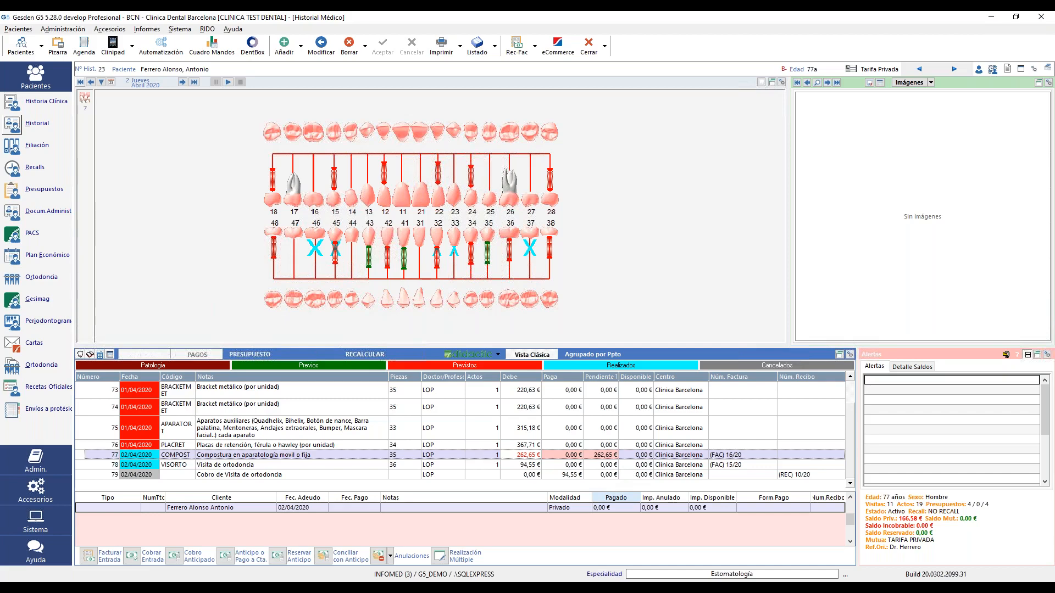
- Start a credit note for invoice 16/20 covering the Compostura line 1 in series ABF
{"action": "left_click", "coordinate": [390, 556]}
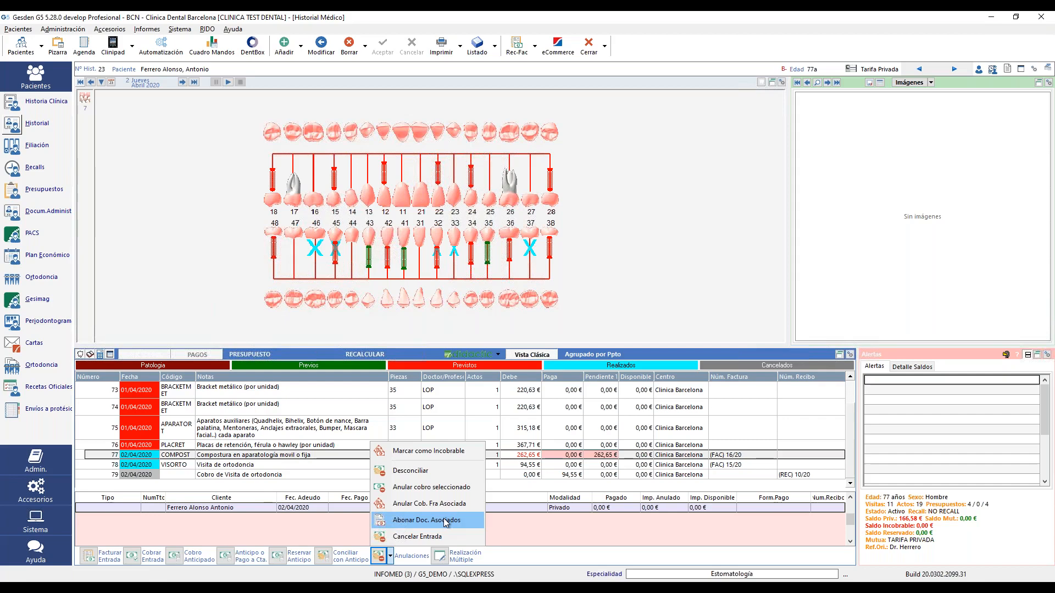
{"action": "left_click", "coordinate": [445, 521]}
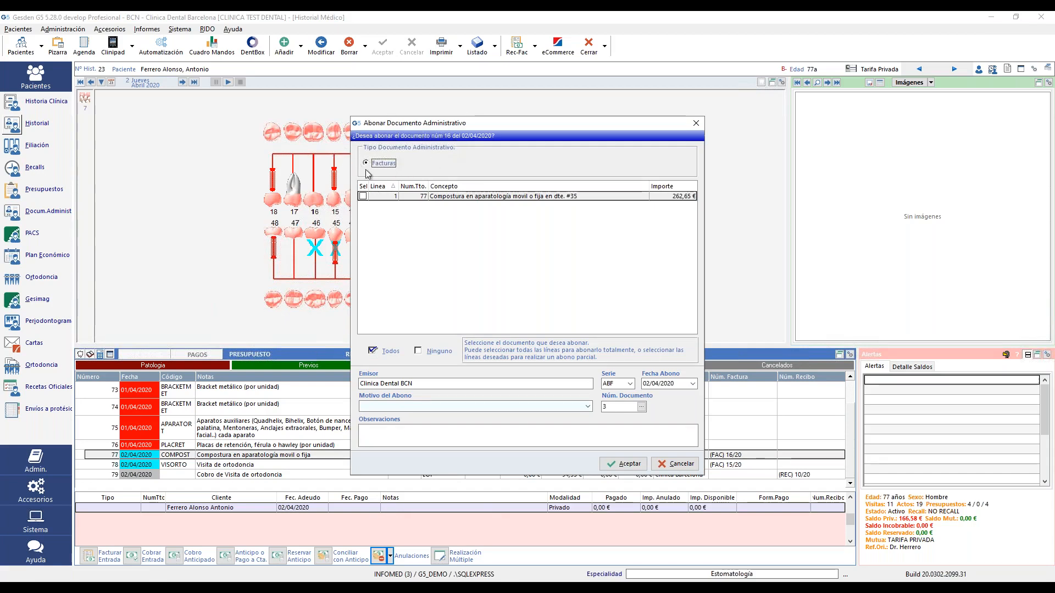
{"action": "left_click", "coordinate": [363, 196]}
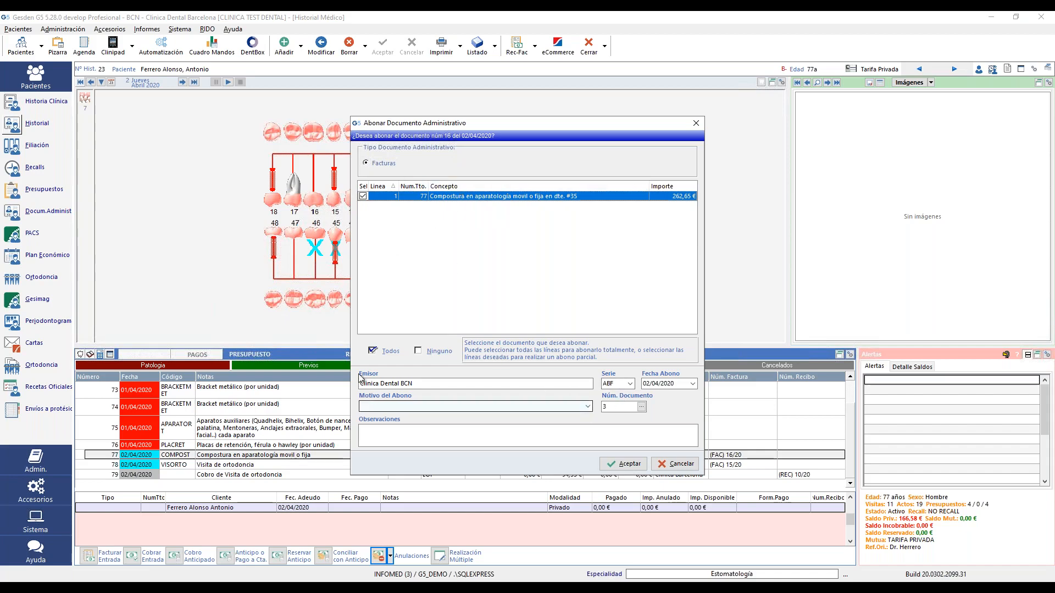
{"action": "left_click", "coordinate": [611, 384]}
{"action": "left_click_drag", "start_coordinate": [612, 384], "coordinate": [596, 384]}
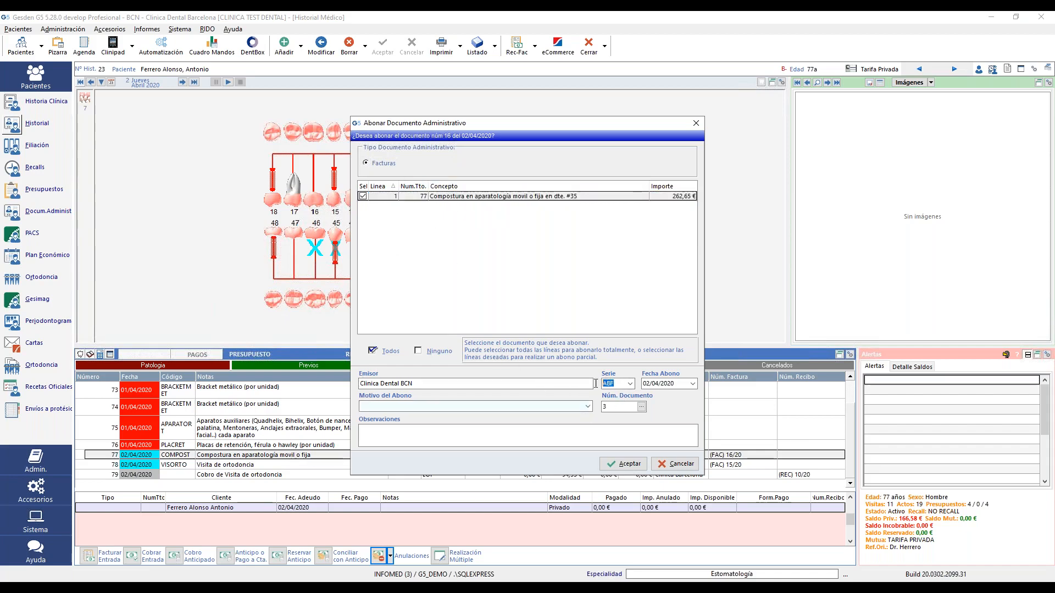
{"action": "left_click", "coordinate": [623, 384]}
{"action": "left_click", "coordinate": [365, 198]}
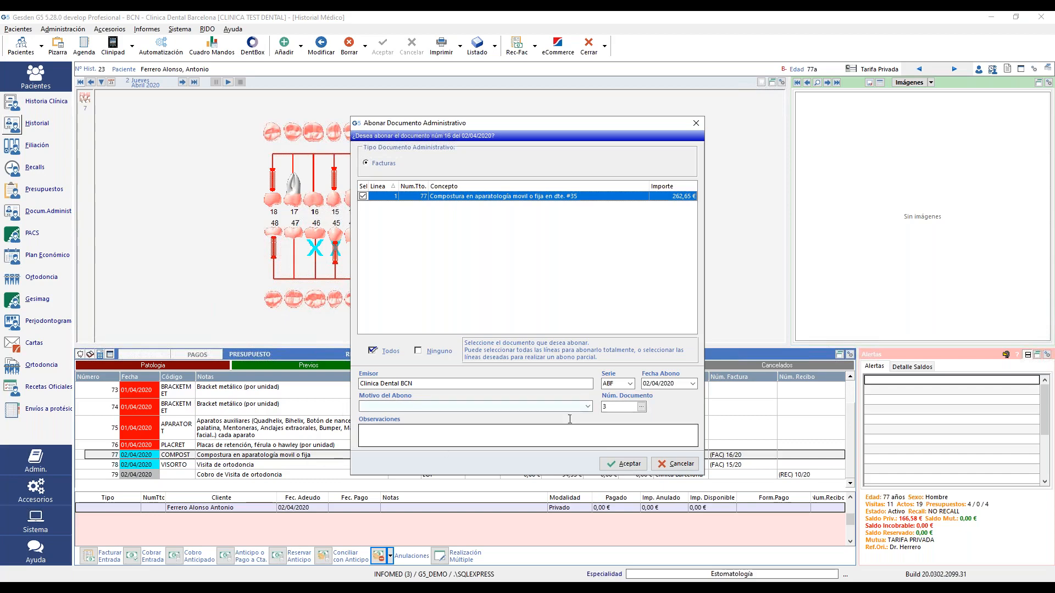
- Set reason 'Descuento no aplicado', note the 10% discount wasn't applied, and issue it
{"action": "left_click", "coordinate": [587, 407]}
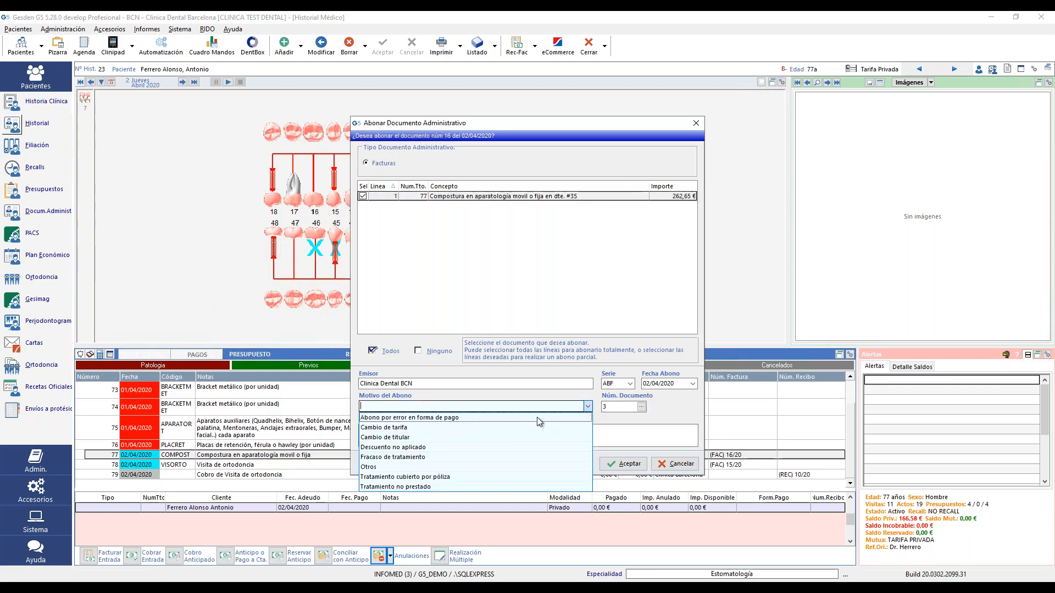
{"action": "left_click", "coordinate": [450, 447]}
{"action": "left_click", "coordinate": [459, 432]}
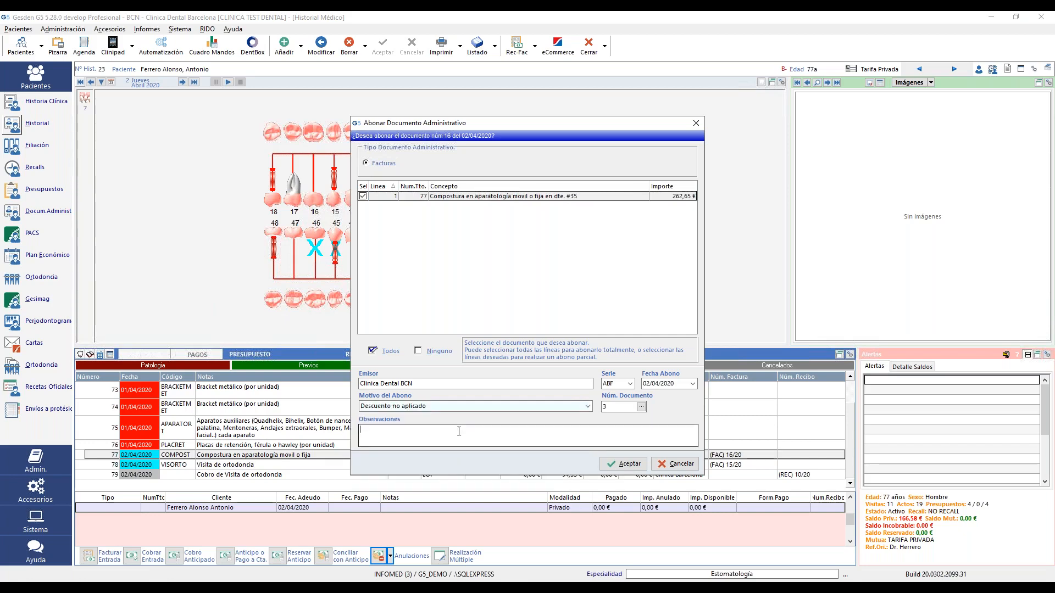
{"action": "type", "text": "nK SE LE HA APLICADO EL DESCUENTO DEL 10%"}
{"action": "left_click", "coordinate": [631, 467]}
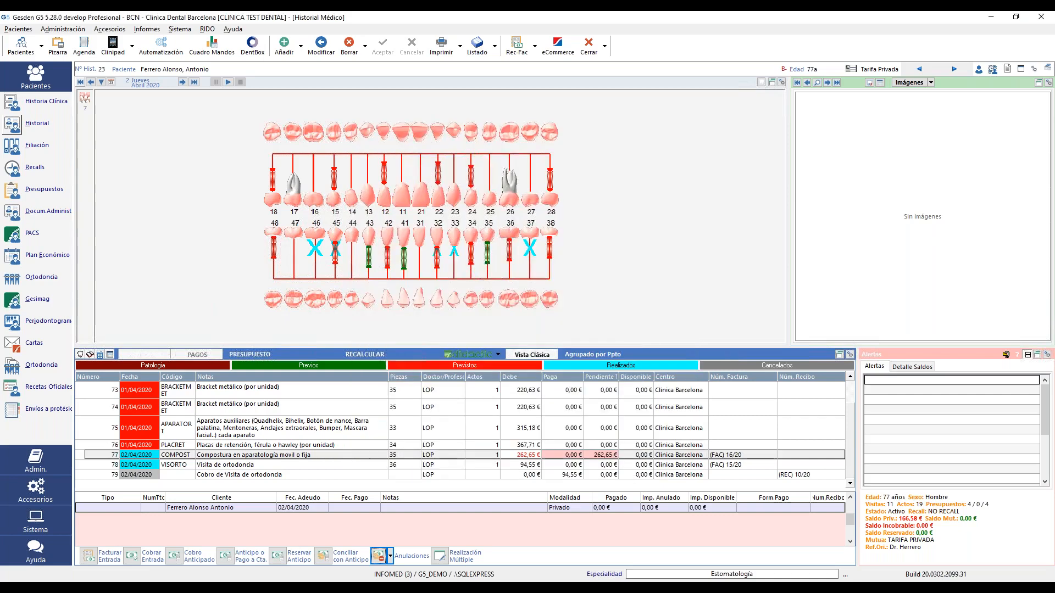
- Print the -262,65 € credit note ABF 0003/2020 to its preview
{"action": "left_click", "coordinate": [585, 324]}
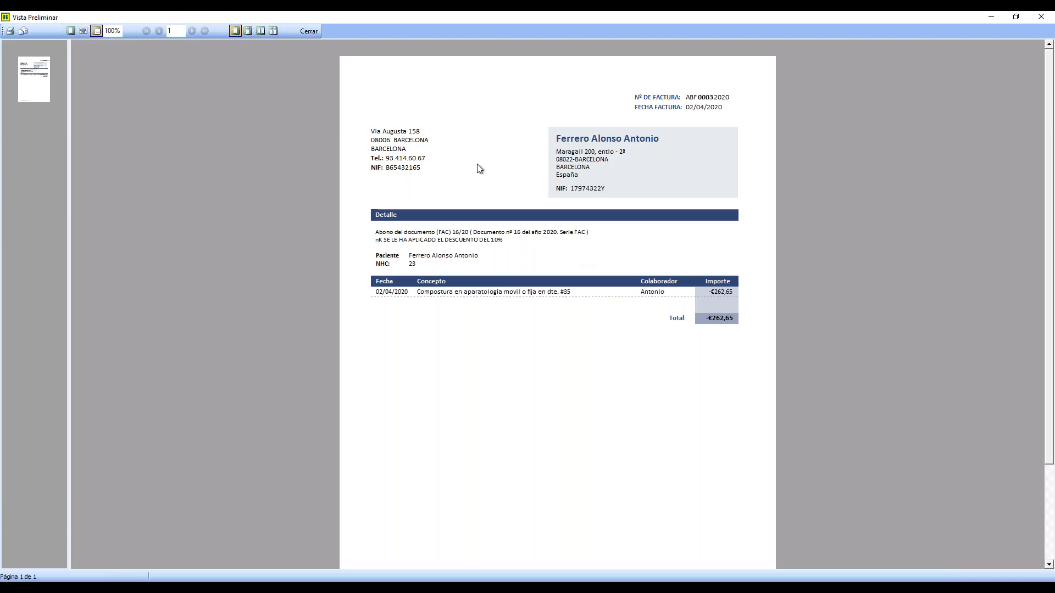
- Give the Compostura entry a 10% discount (26,27 €), leaving 236,38 € pending
{"action": "left_click", "coordinate": [308, 31]}
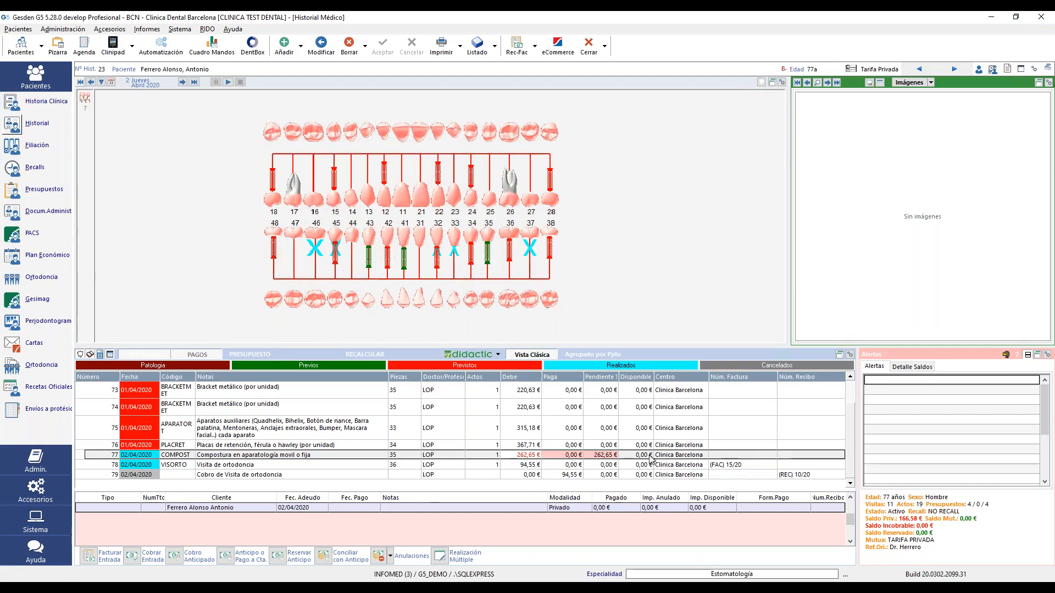
{"action": "left_click", "coordinate": [568, 456]}
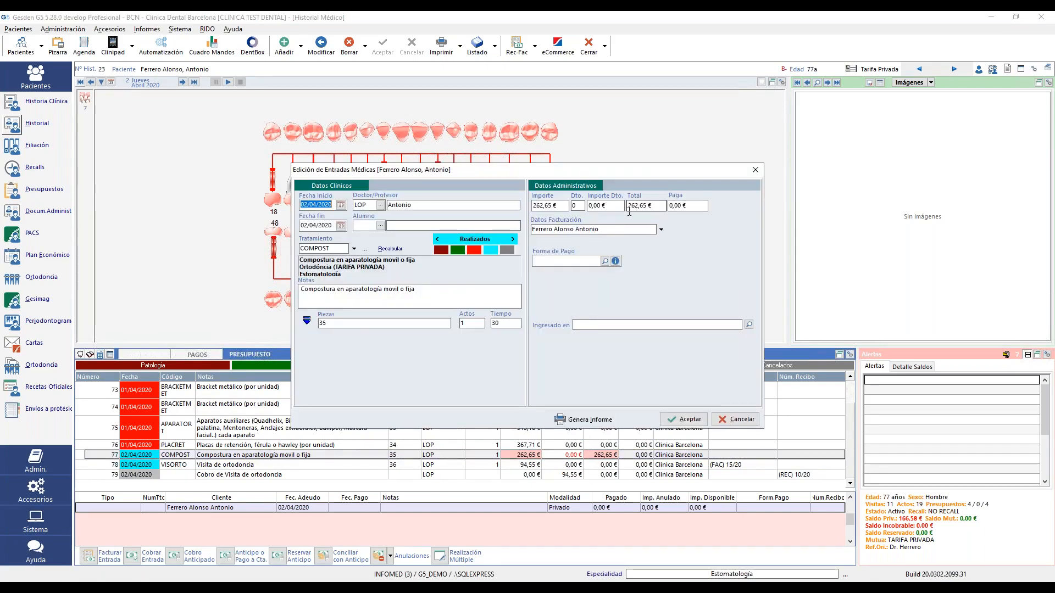
{"action": "left_click", "coordinate": [579, 205]}
{"action": "type", "text": "10"}
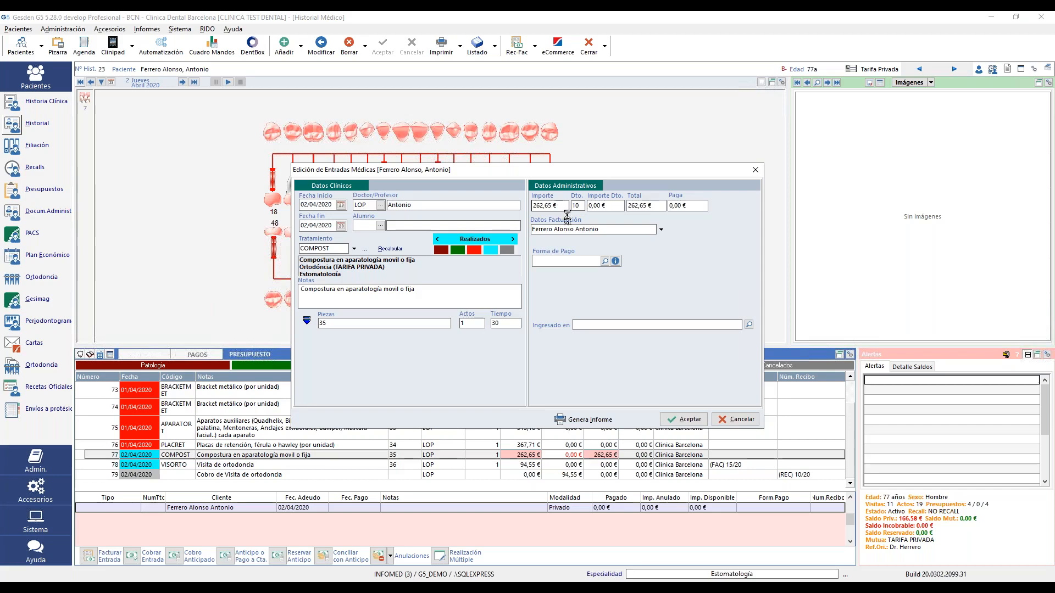
{"action": "key", "text": "Tab"}
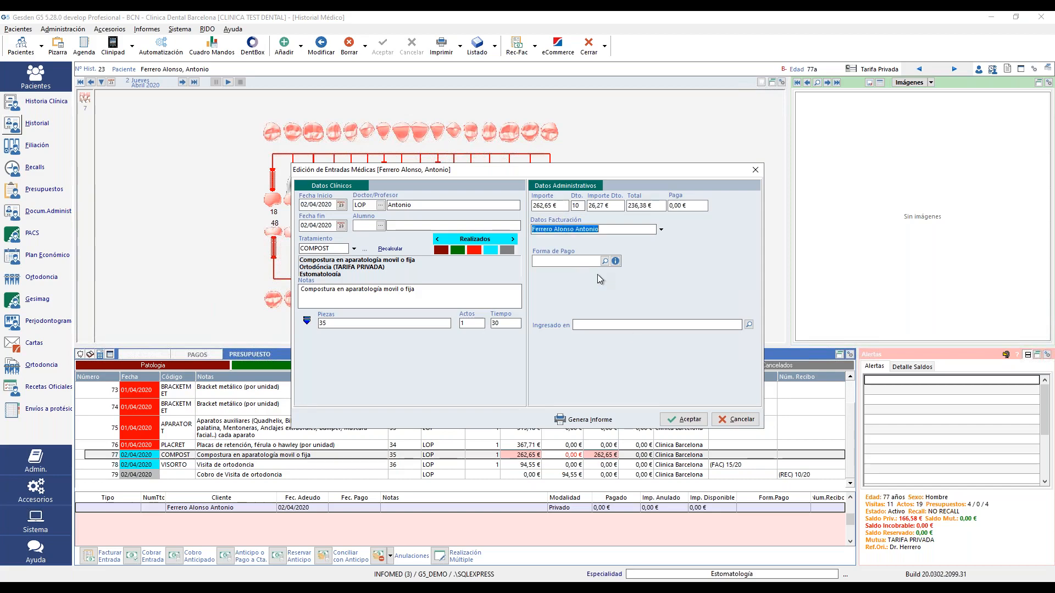
{"action": "left_click", "coordinate": [686, 421]}
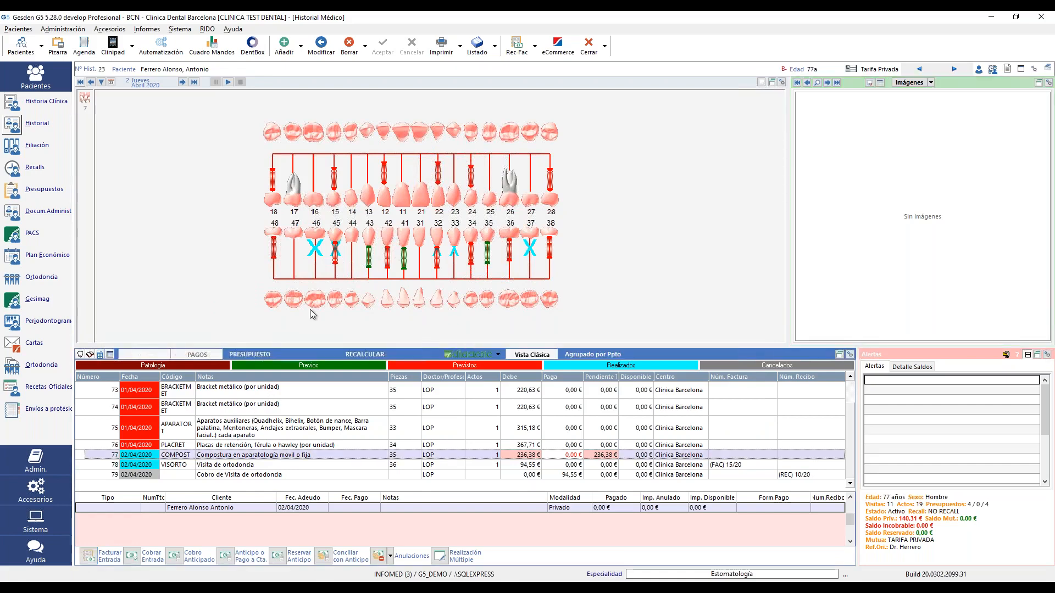
{"action": "left_click", "coordinate": [99, 557]}
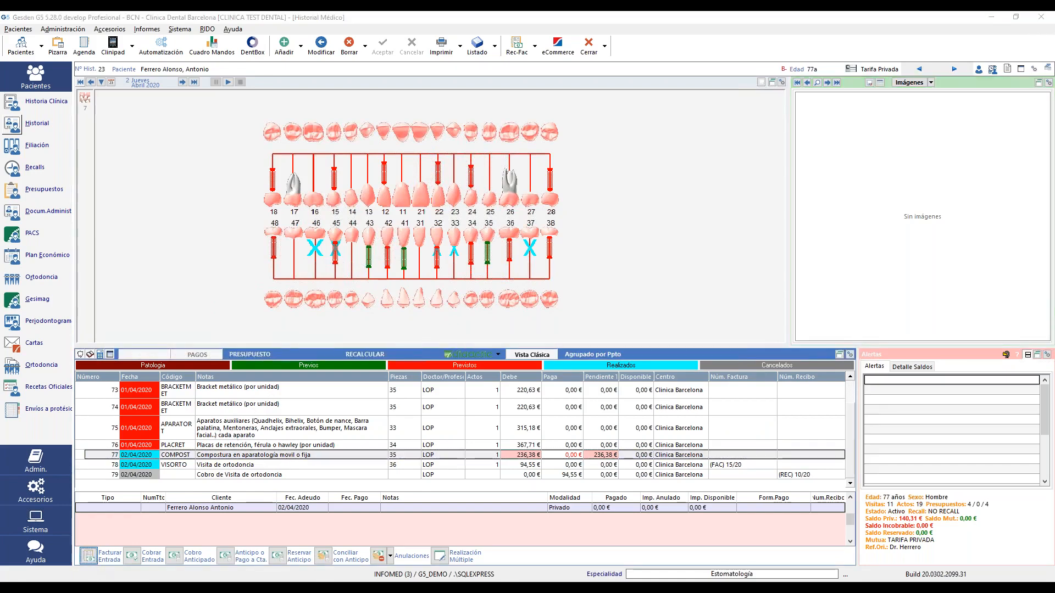
- Invoice the 236,38 € Compostura charge as FAC 17/2020 and review its print preview
{"action": "left_click", "coordinate": [444, 265]}
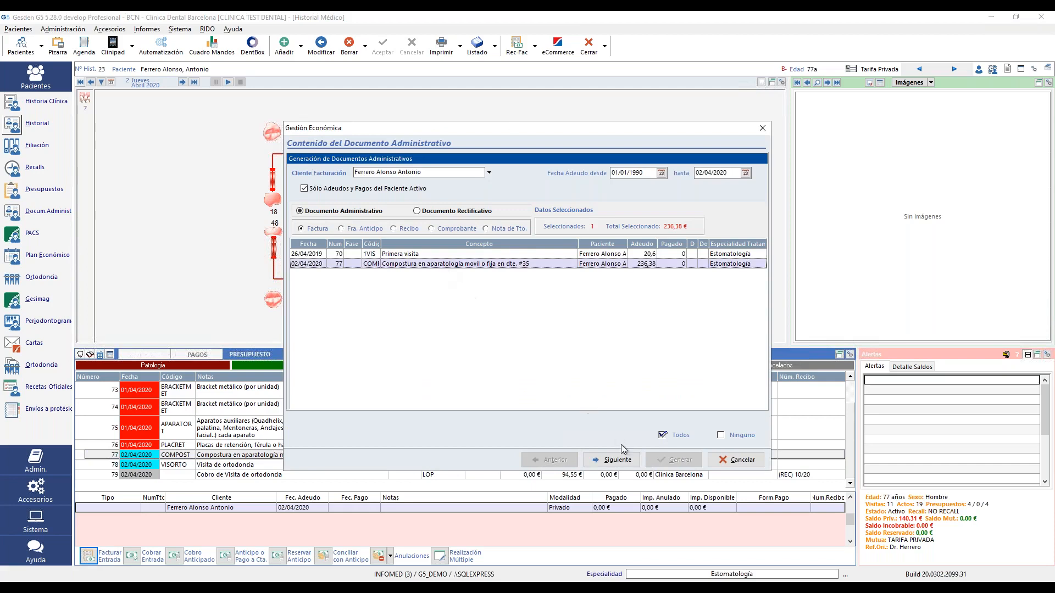
{"action": "left_click", "coordinate": [615, 461]}
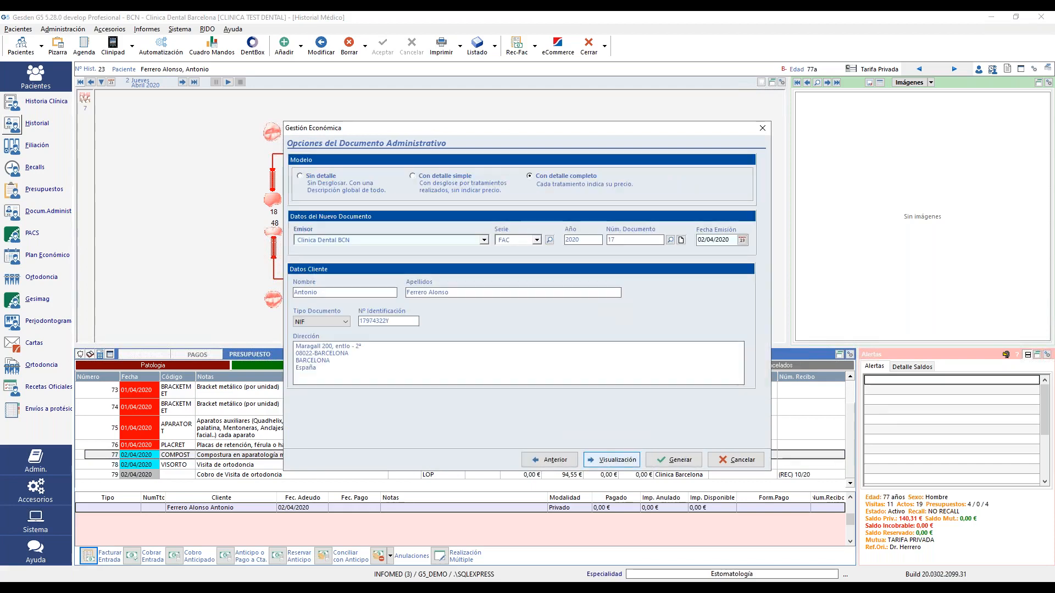
{"action": "left_click", "coordinate": [675, 461]}
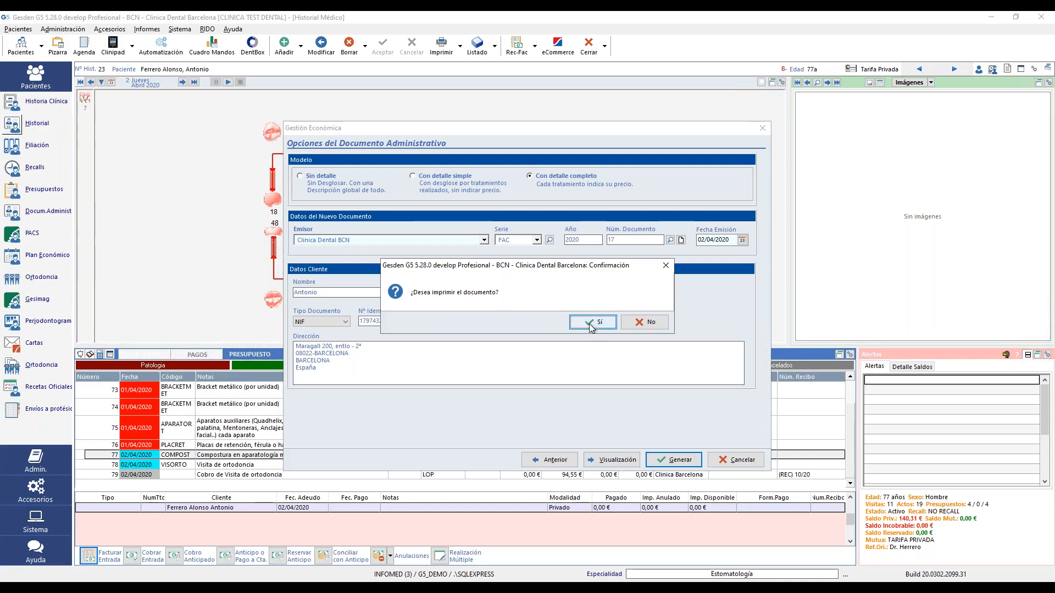
{"action": "left_click", "coordinate": [596, 323]}
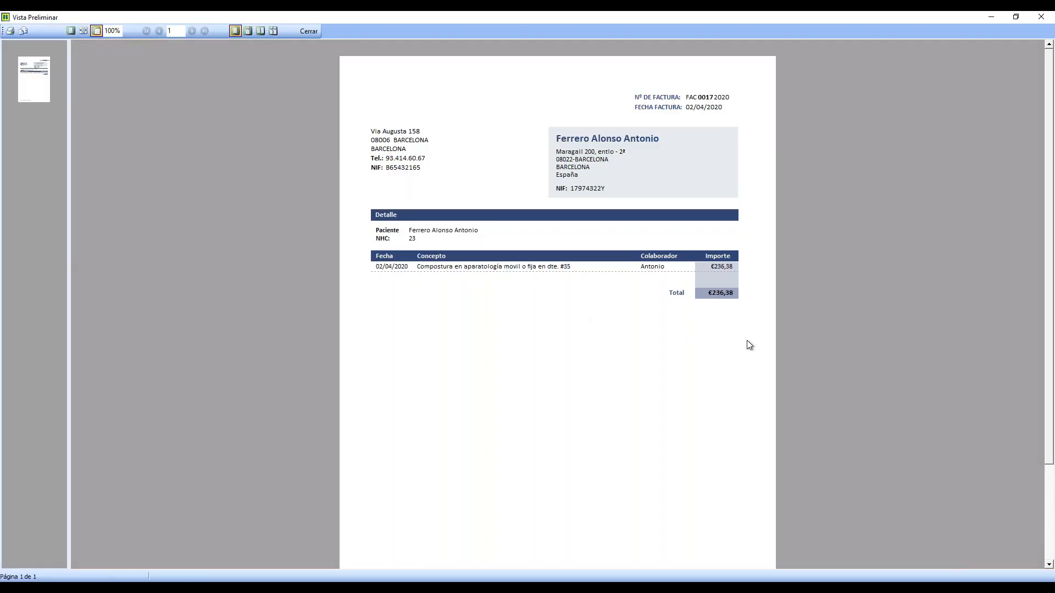
{"action": "left_click", "coordinate": [309, 31]}
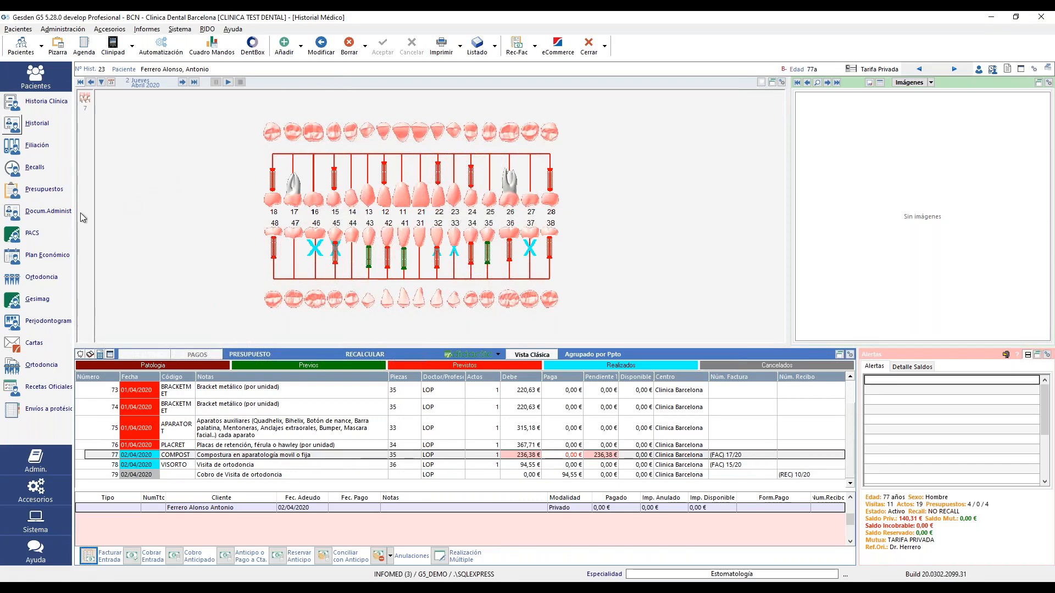
- Open the patient's administrative documents and preview the ABF 3/2020 credit note for -262,65
{"action": "left_click", "coordinate": [14, 215]}
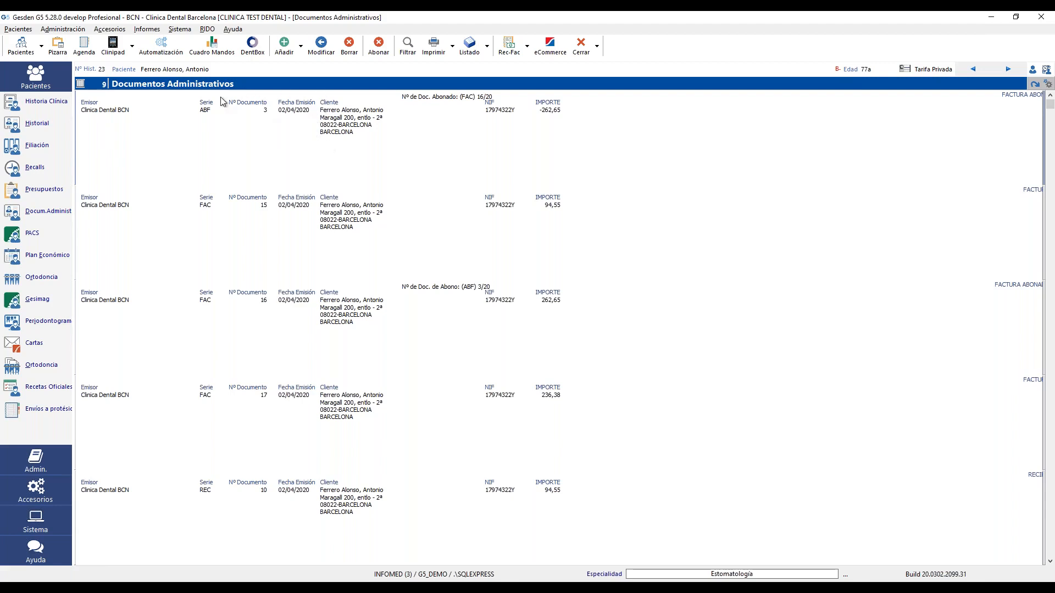
{"action": "left_click", "coordinate": [443, 53]}
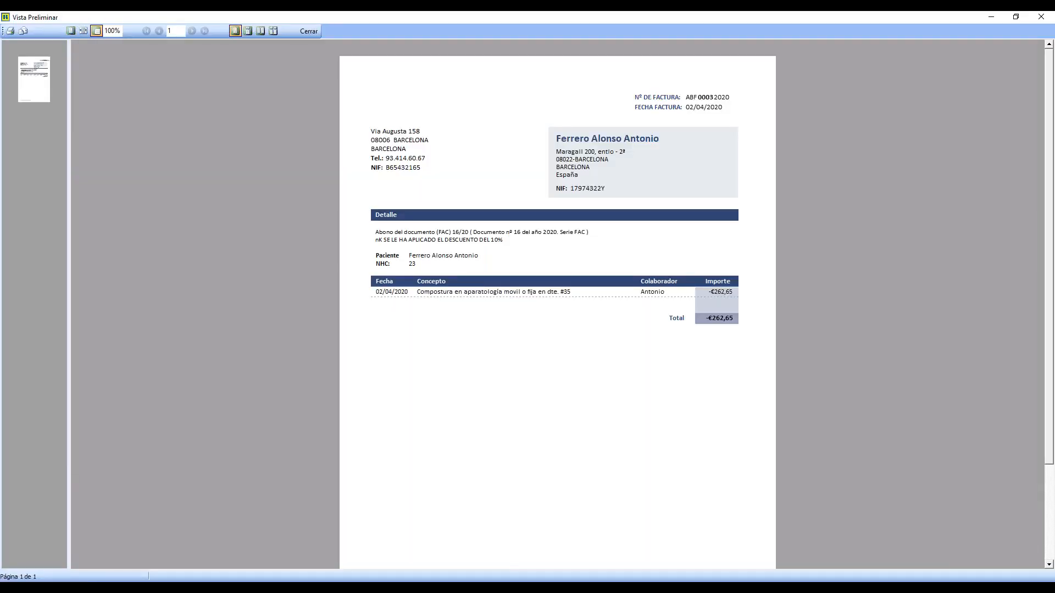
{"action": "left_click", "coordinate": [309, 31]}
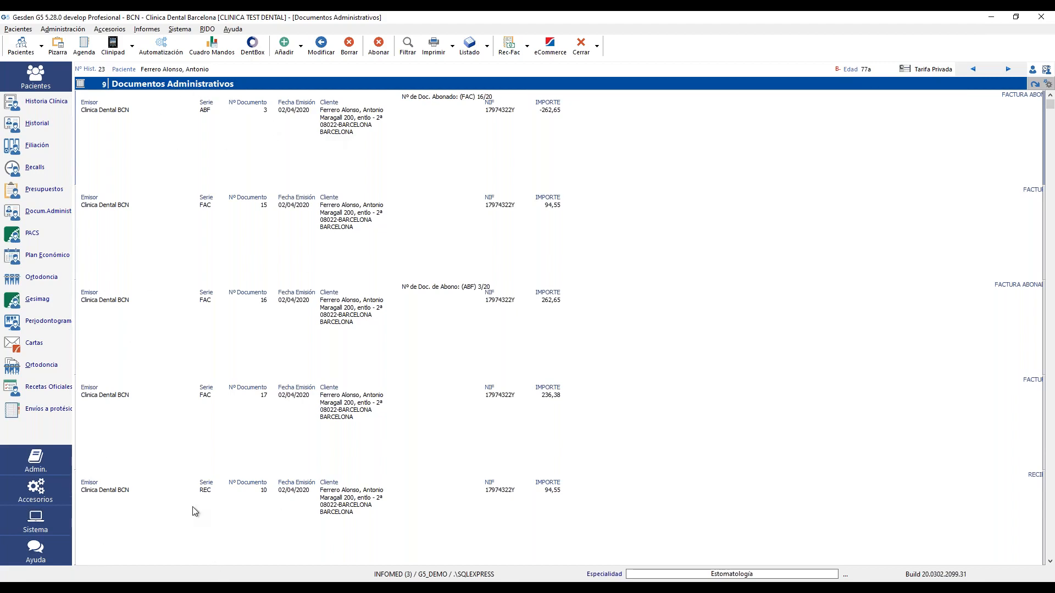
- Open the Facturas list under Administración and preview its printable listing
{"action": "left_click", "coordinate": [63, 28]}
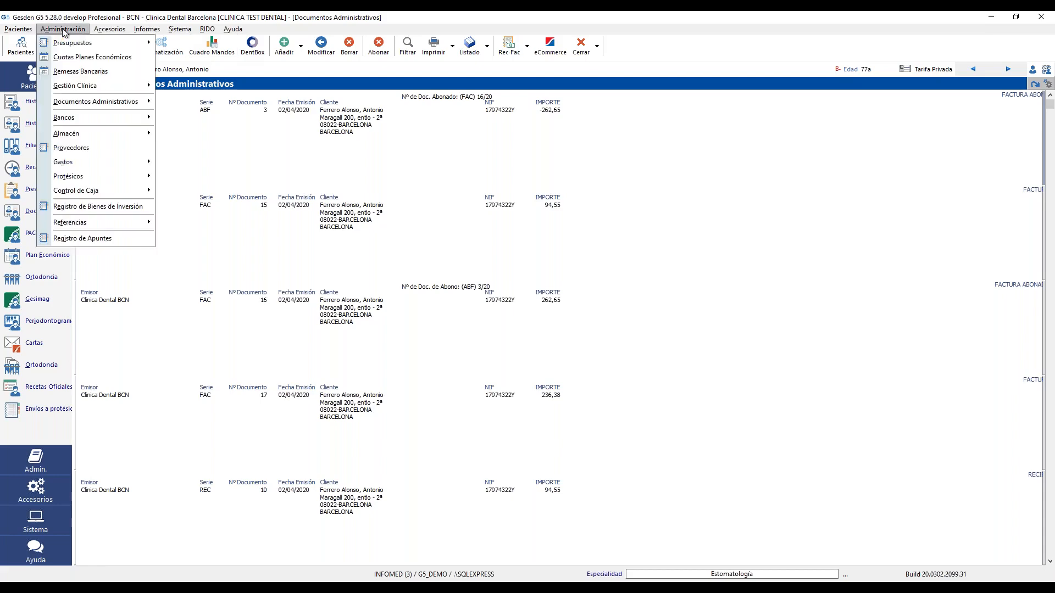
{"action": "mouse_move", "coordinate": [137, 110]}
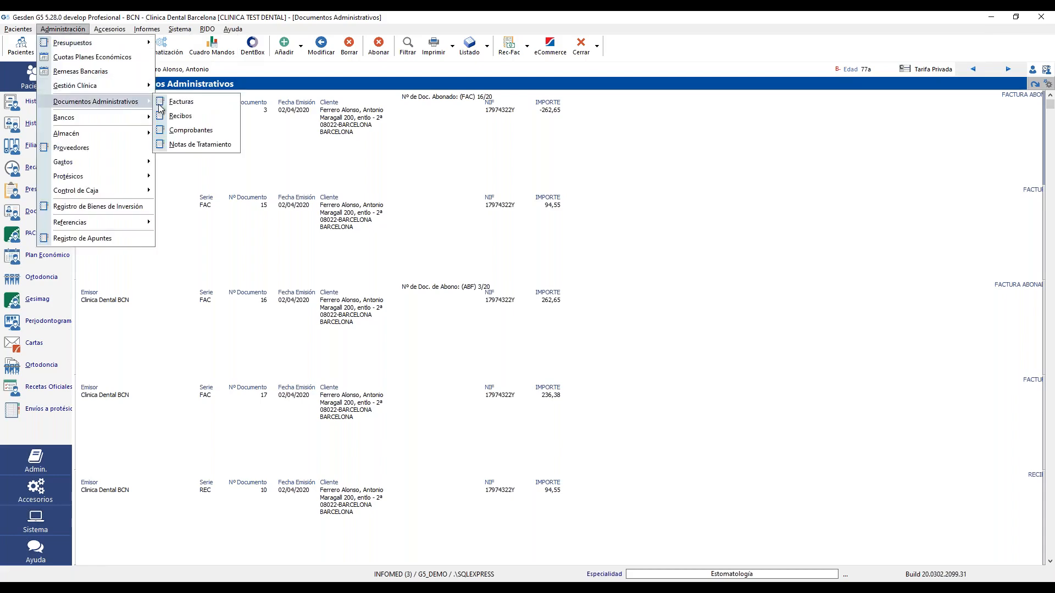
{"action": "left_click", "coordinate": [202, 103]}
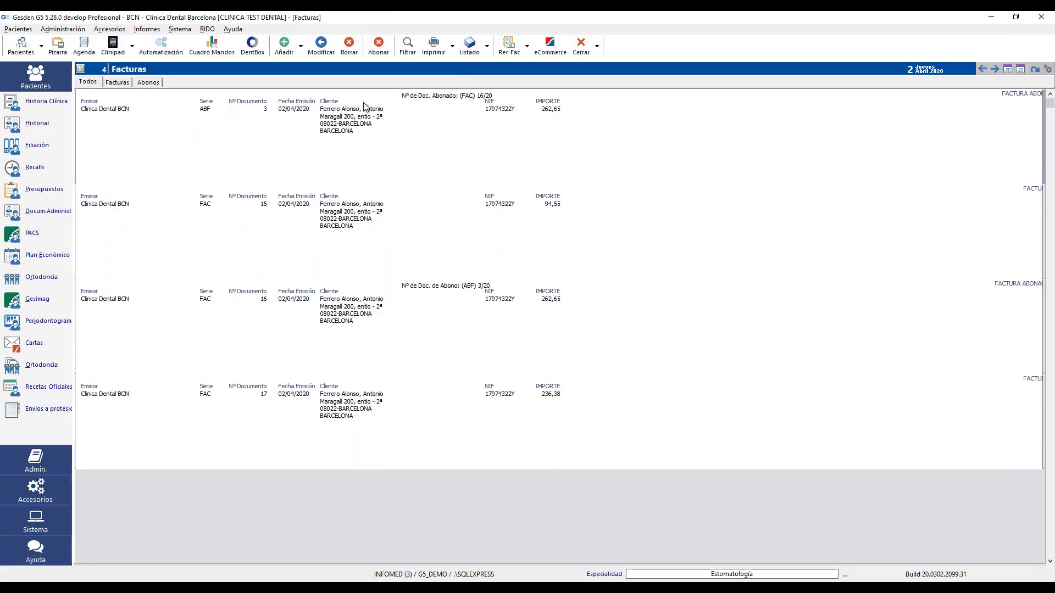
{"action": "left_click", "coordinate": [469, 44]}
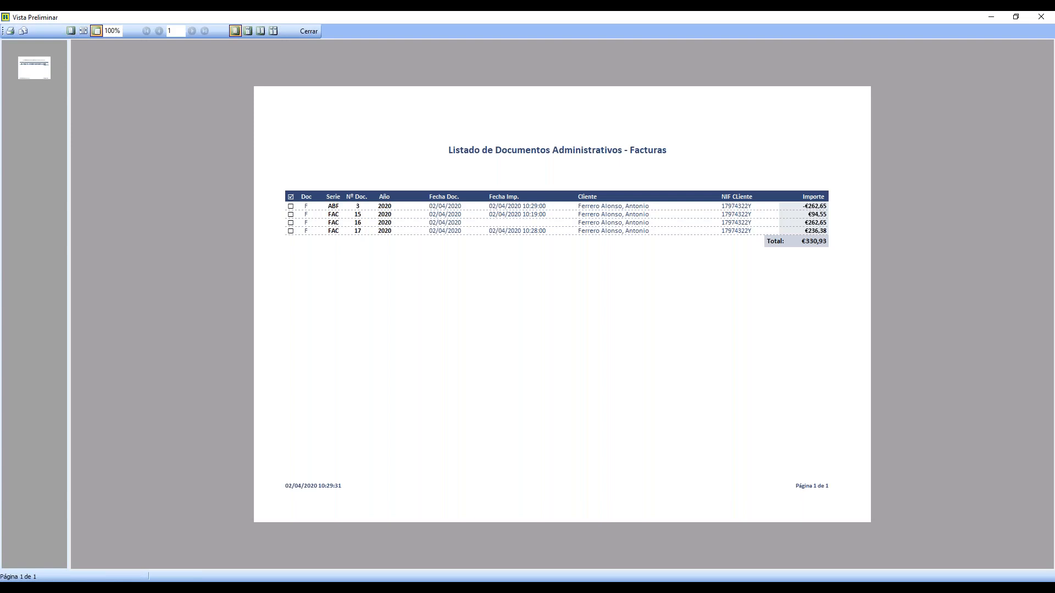
- Expand and collapse line details for FAC 17, FAC 16 and ABF 3, then close the preview
{"action": "left_click", "coordinate": [291, 231]}
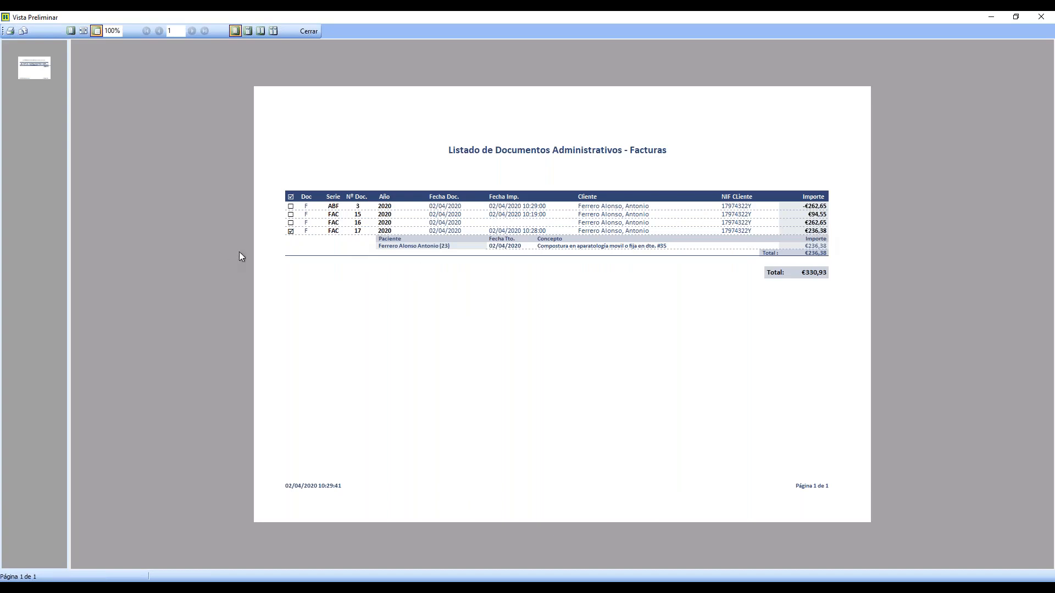
{"action": "left_click", "coordinate": [292, 224]}
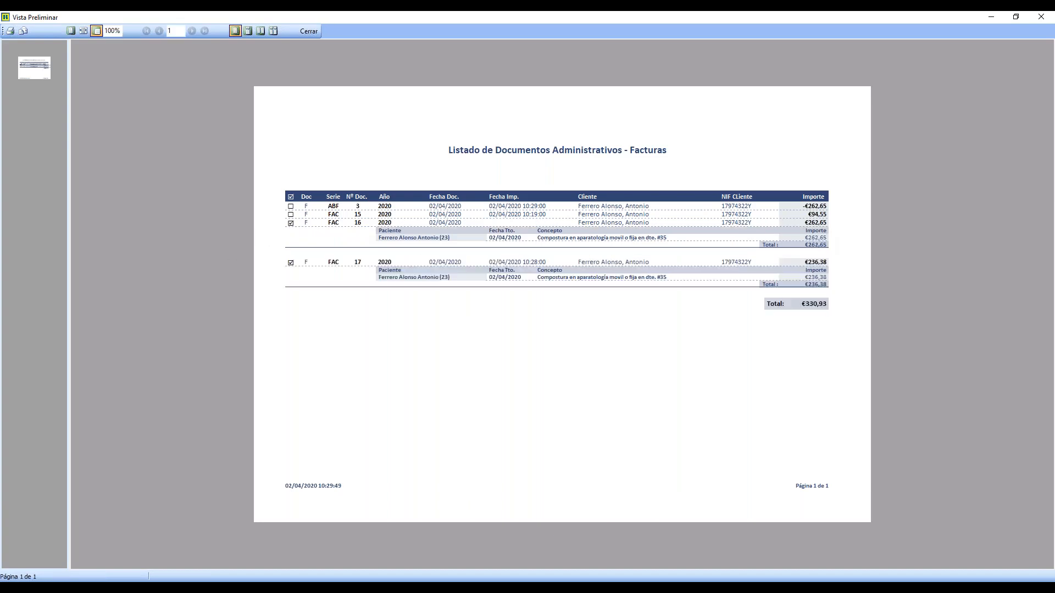
{"action": "left_click", "coordinate": [291, 208]}
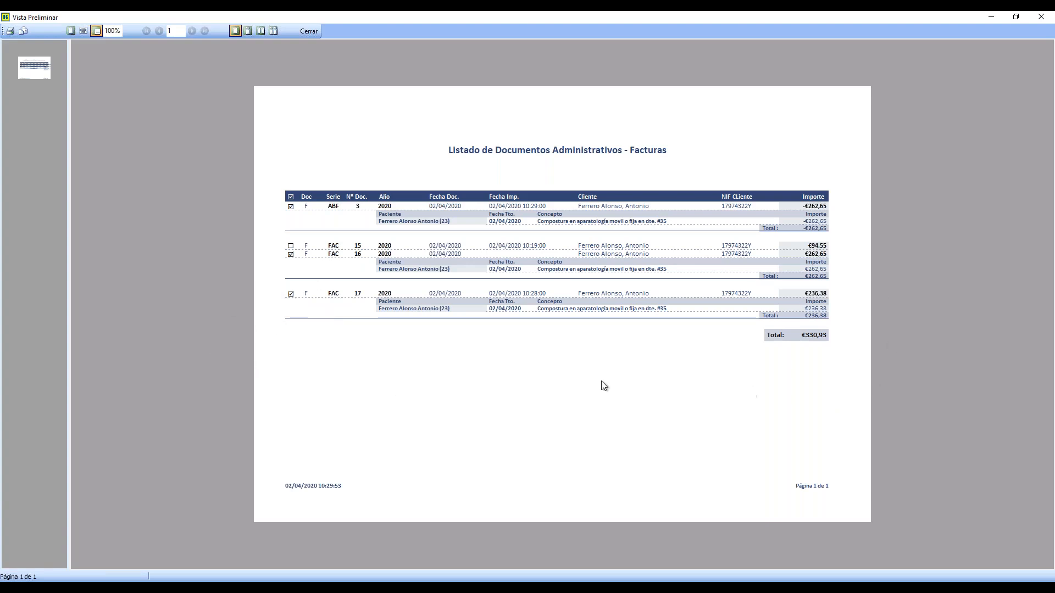
{"action": "left_click", "coordinate": [290, 294]}
{"action": "left_click", "coordinate": [290, 255]}
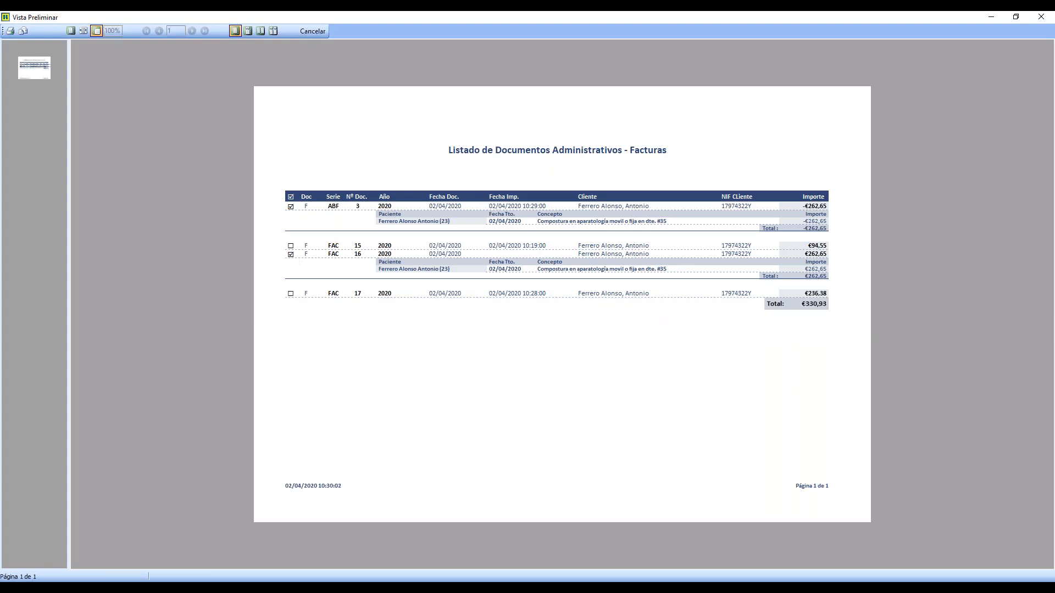
{"action": "left_click", "coordinate": [291, 207]}
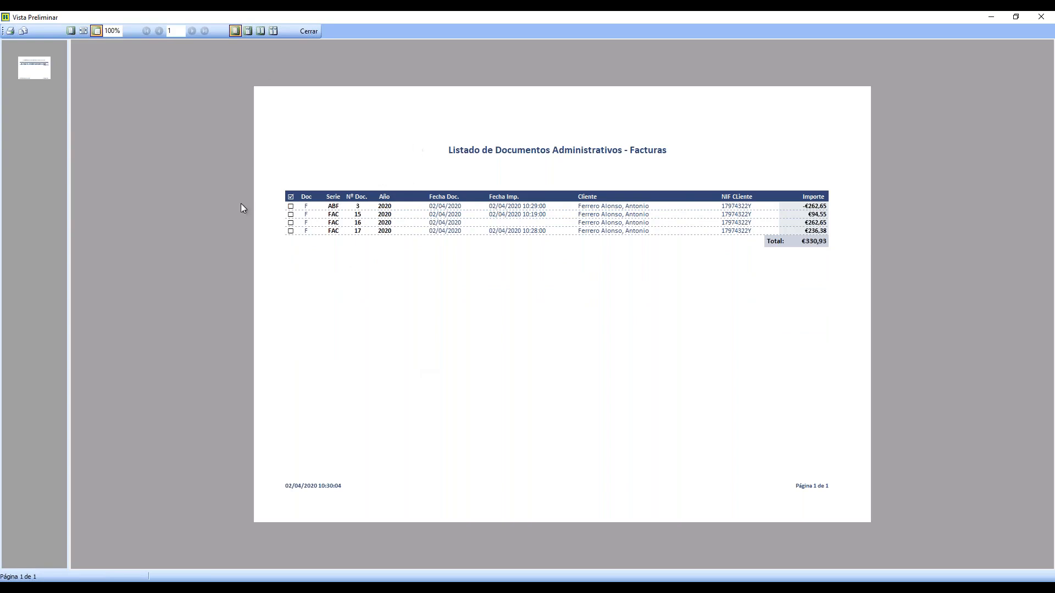
{"action": "left_click", "coordinate": [309, 32]}
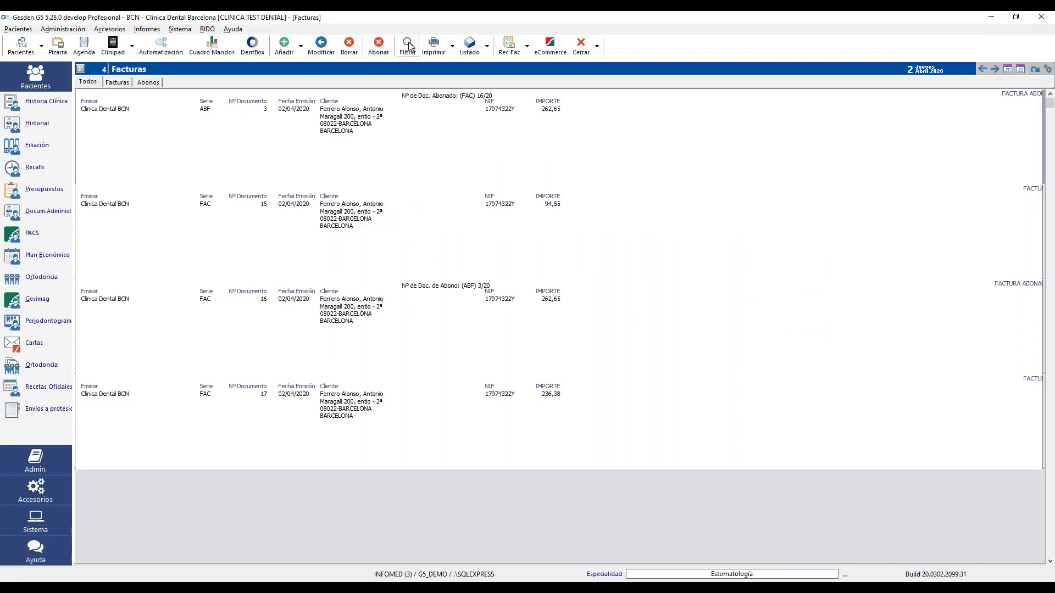
- Filter invoices by issue date from 01/03/2020 to 31/03/2020
{"action": "left_click", "coordinate": [408, 46]}
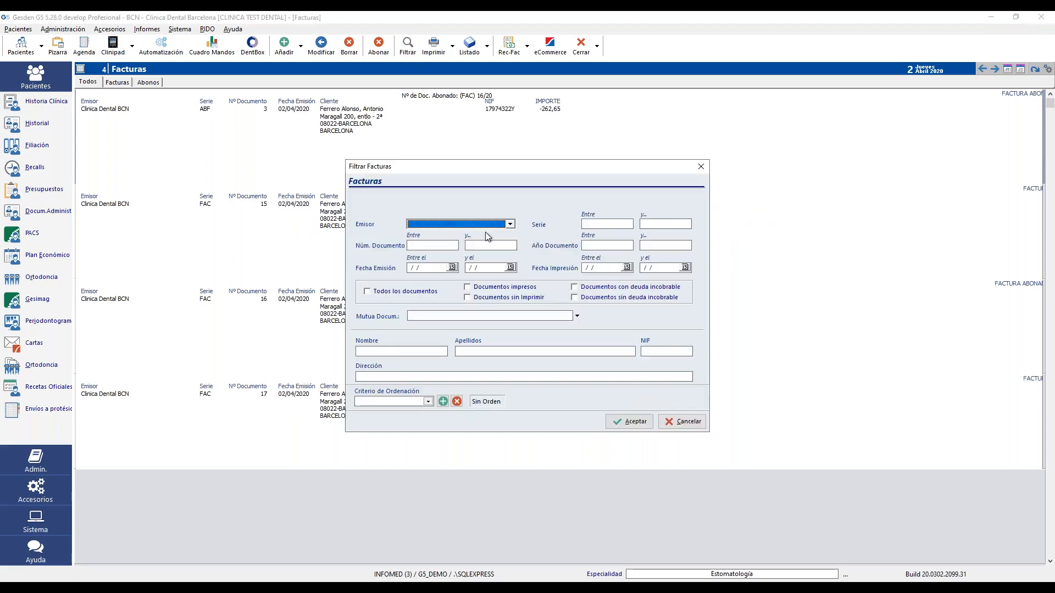
{"action": "left_click", "coordinate": [452, 268]}
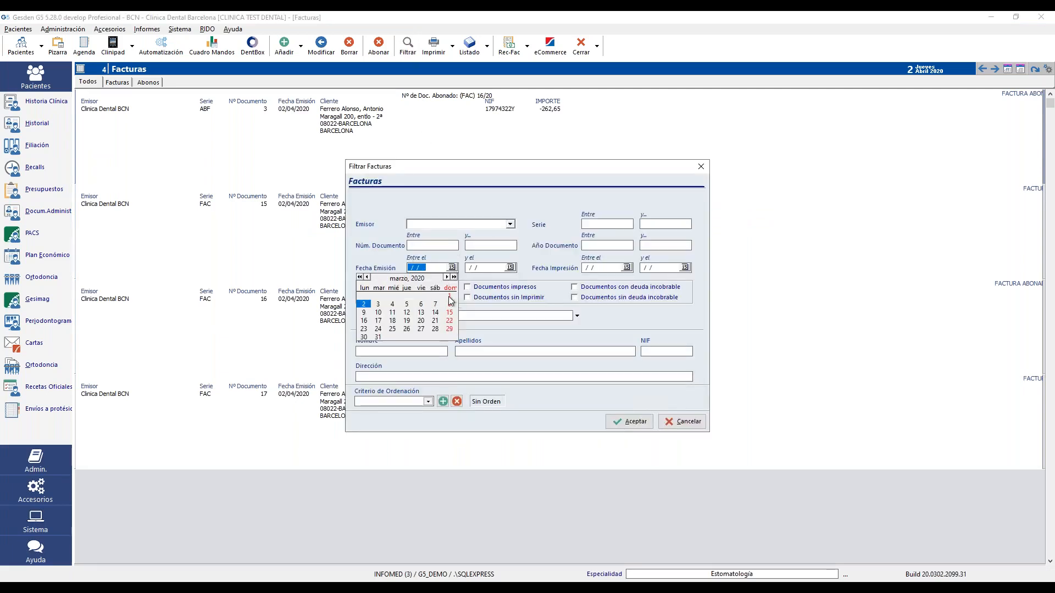
{"action": "left_click", "coordinate": [449, 296]}
{"action": "left_click", "coordinate": [511, 267]}
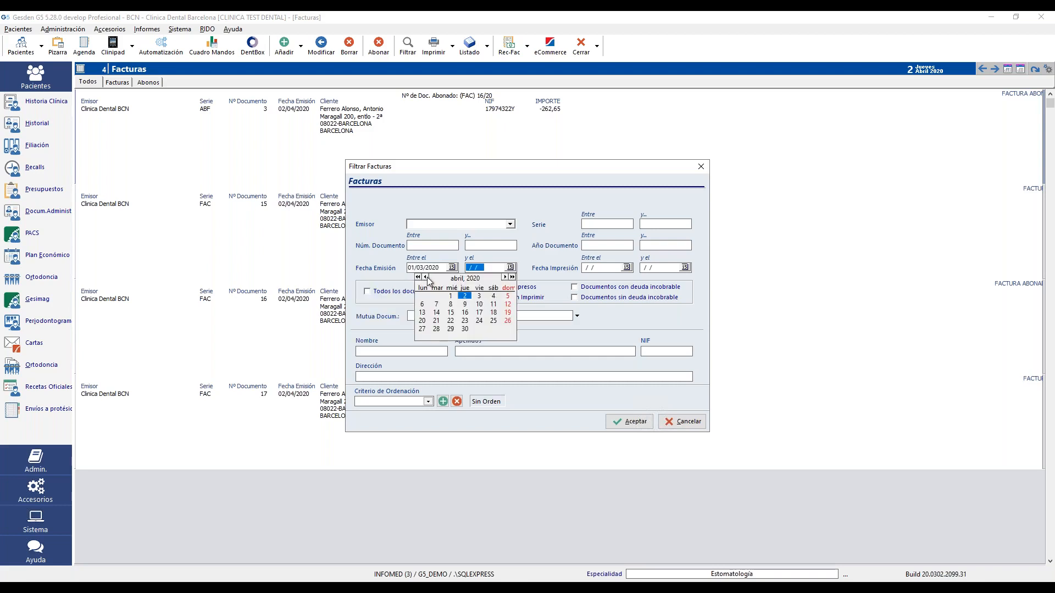
{"action": "left_click", "coordinate": [427, 277]}
{"action": "left_click", "coordinate": [439, 337]}
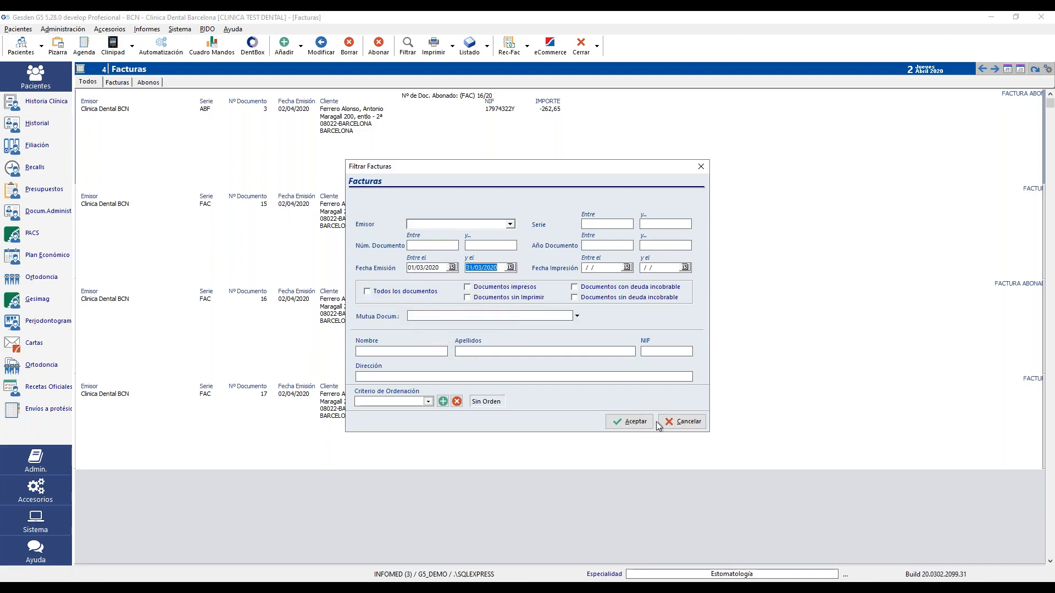
{"action": "left_click", "coordinate": [630, 422]}
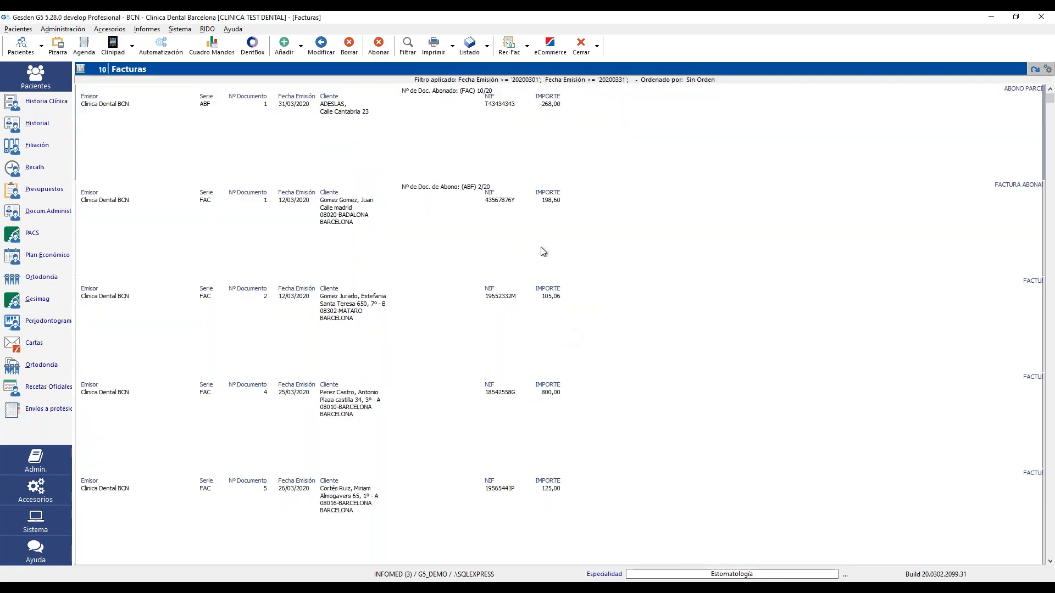
- Preview the March 2020 invoice listing (€1.912,55), then return to the medical history
{"action": "left_click", "coordinate": [469, 48]}
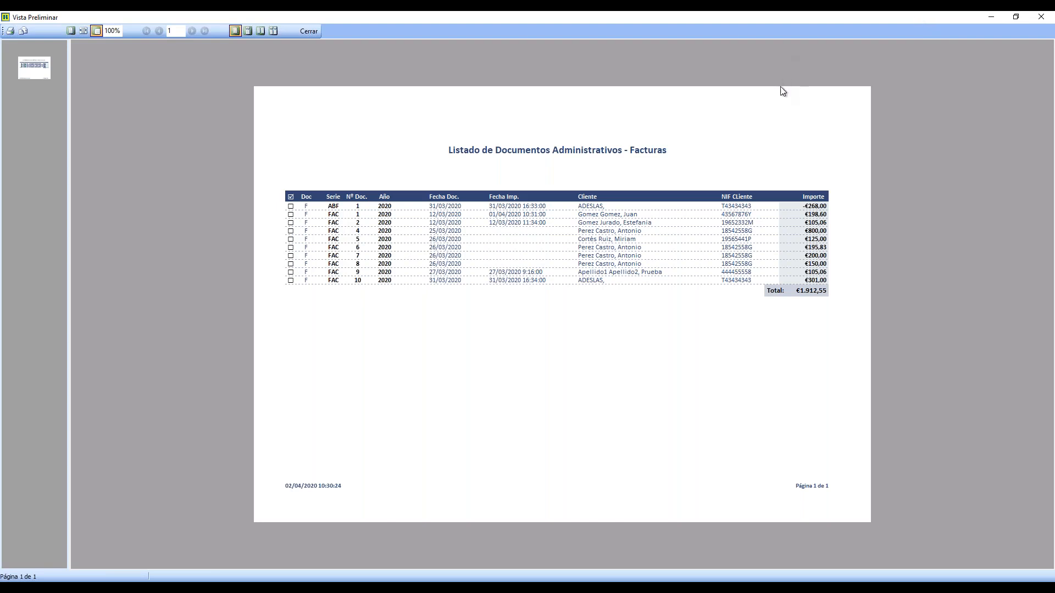
{"action": "left_click", "coordinate": [309, 31]}
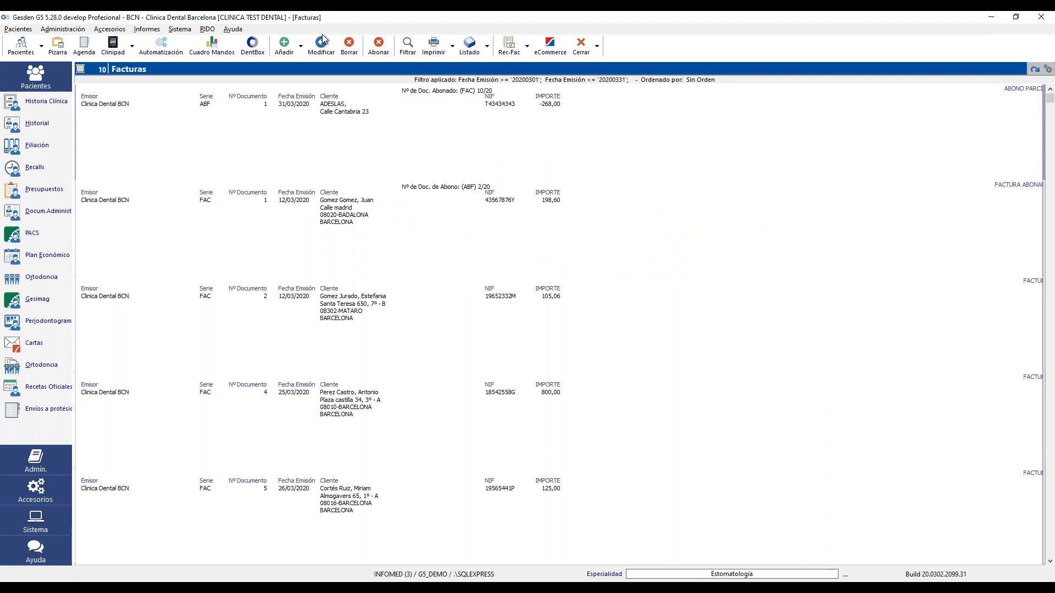
{"action": "left_click", "coordinate": [35, 124]}
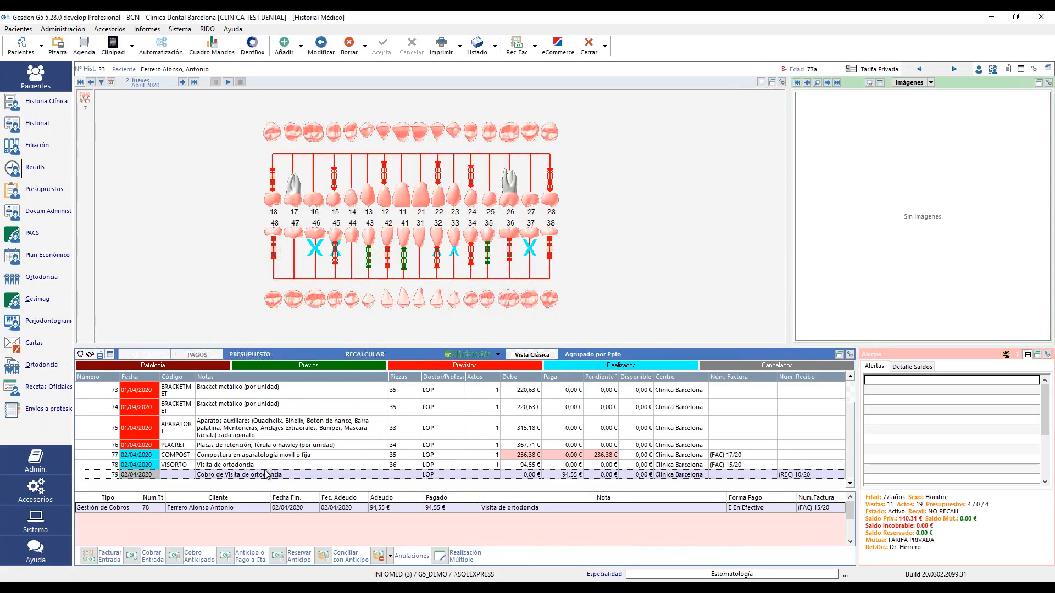
{"action": "left_click", "coordinate": [94, 557]}
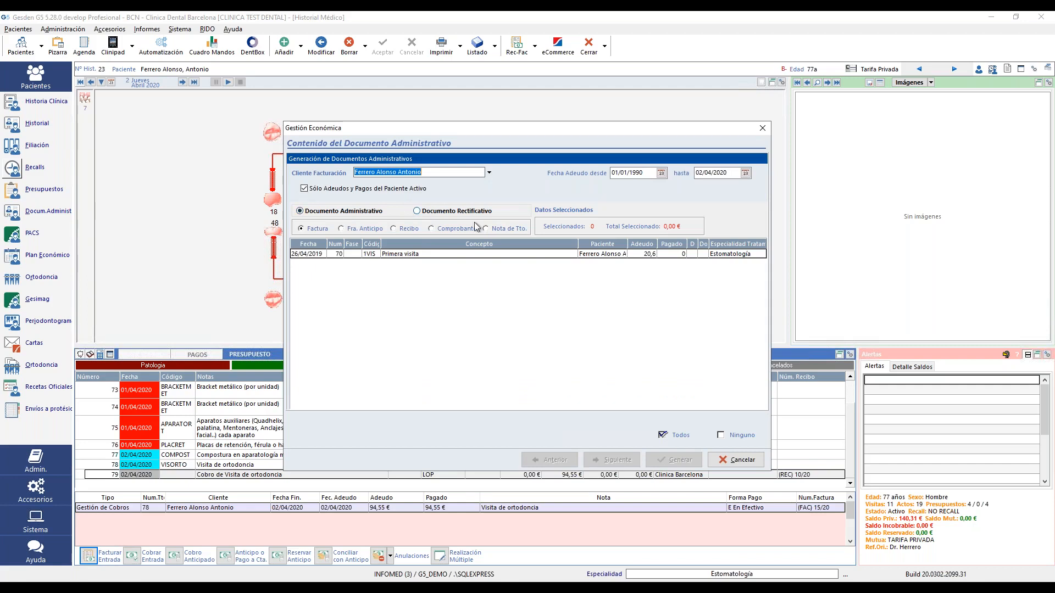
{"action": "left_click", "coordinate": [434, 211]}
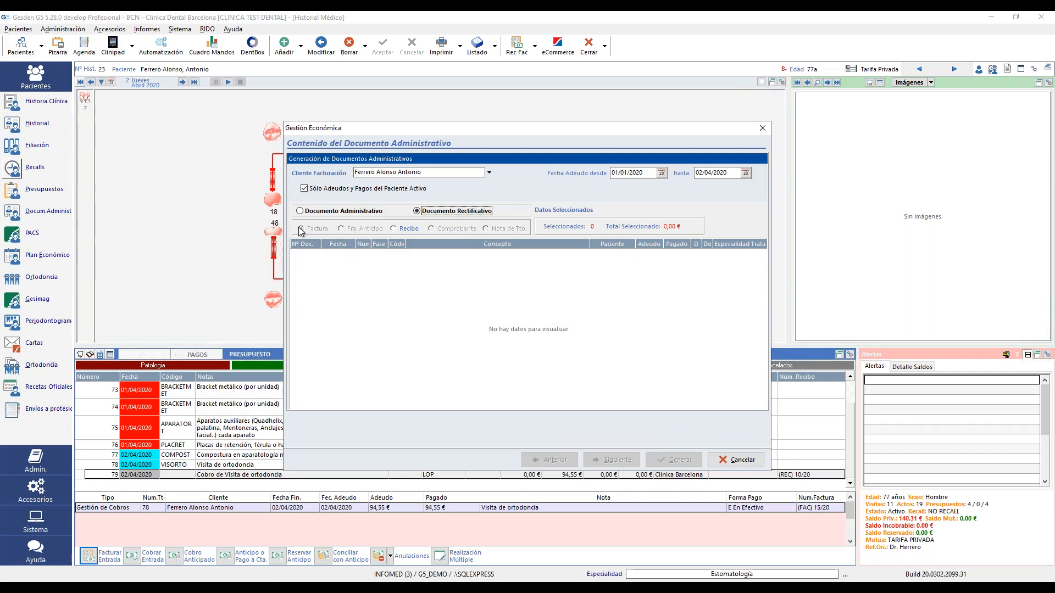
{"action": "left_click", "coordinate": [410, 229]}
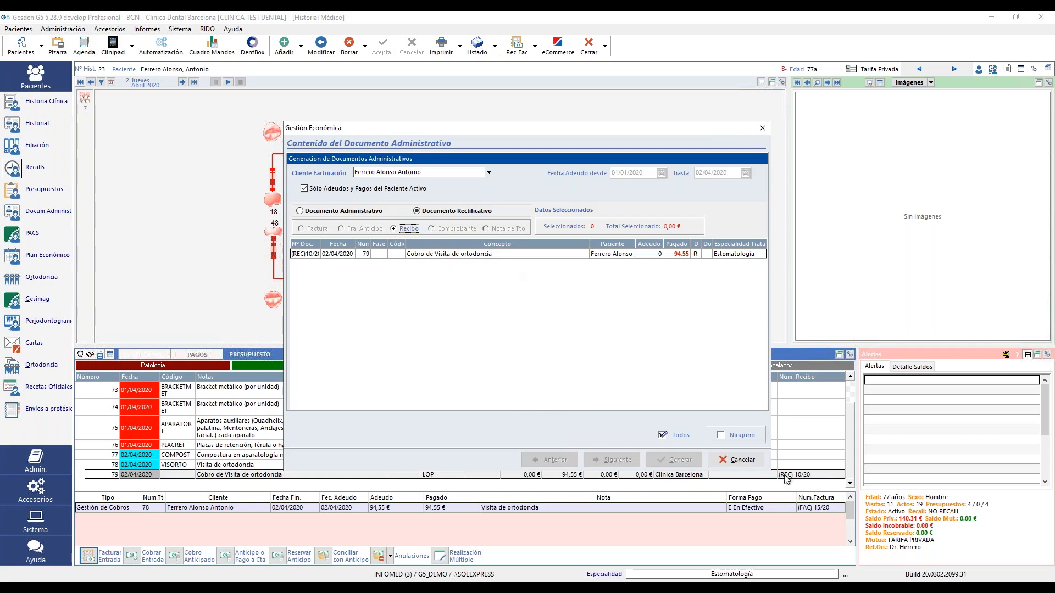
{"action": "left_click", "coordinate": [744, 463]}
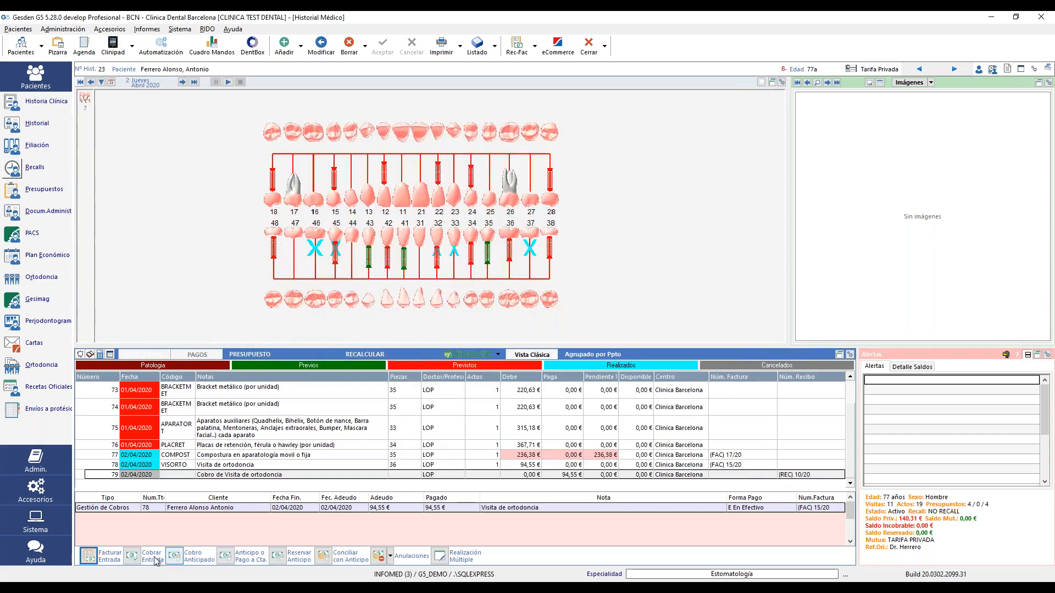
- Collect the 200,00 € Blanqueamiento charge by Tarjeta de Crédito
{"action": "left_click", "coordinate": [131, 556]}
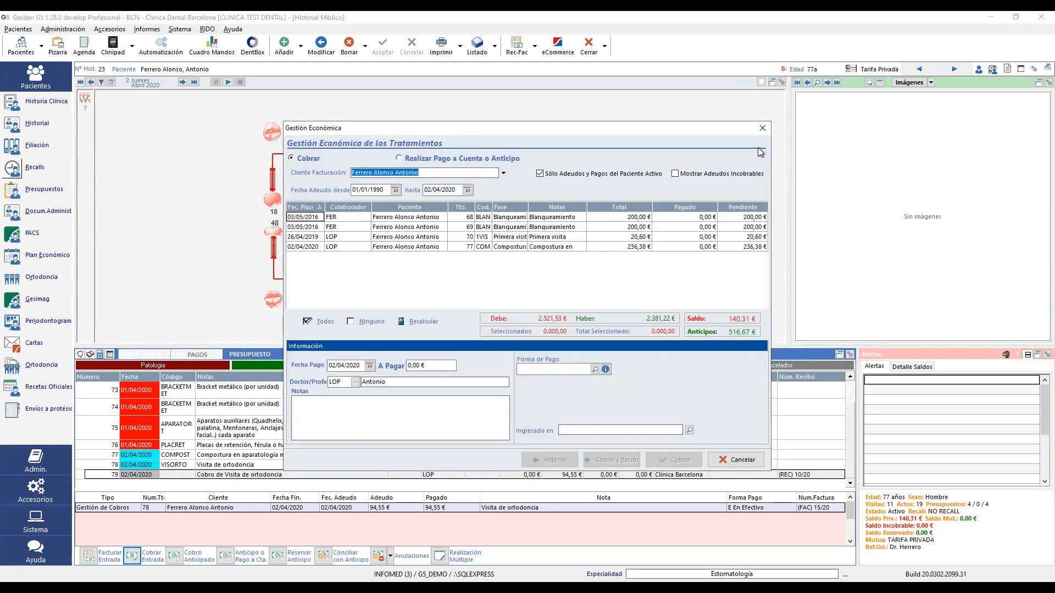
{"action": "left_click", "coordinate": [484, 230]}
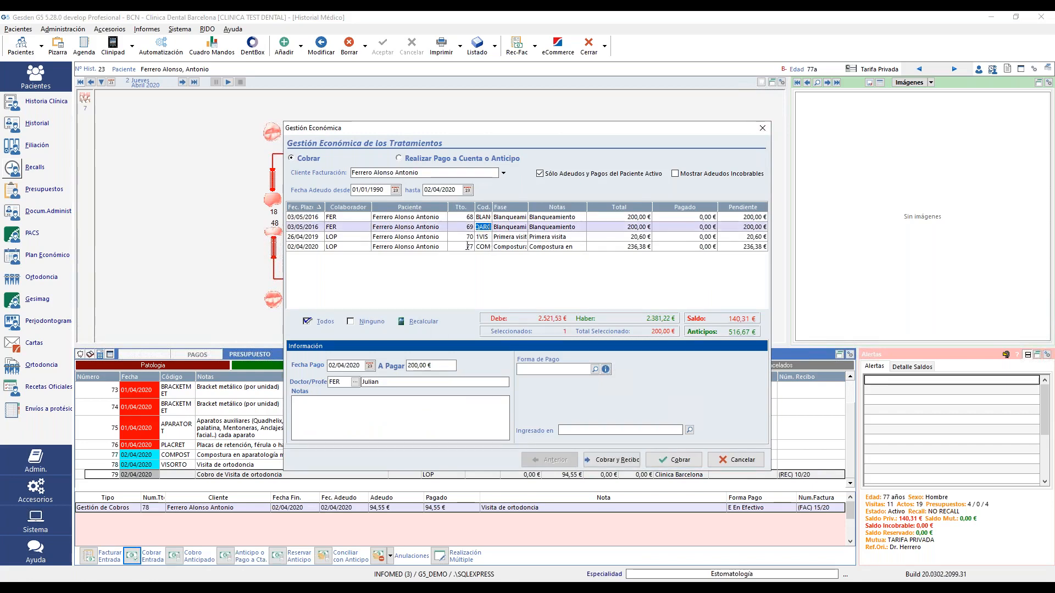
{"action": "left_click", "coordinate": [595, 369]}
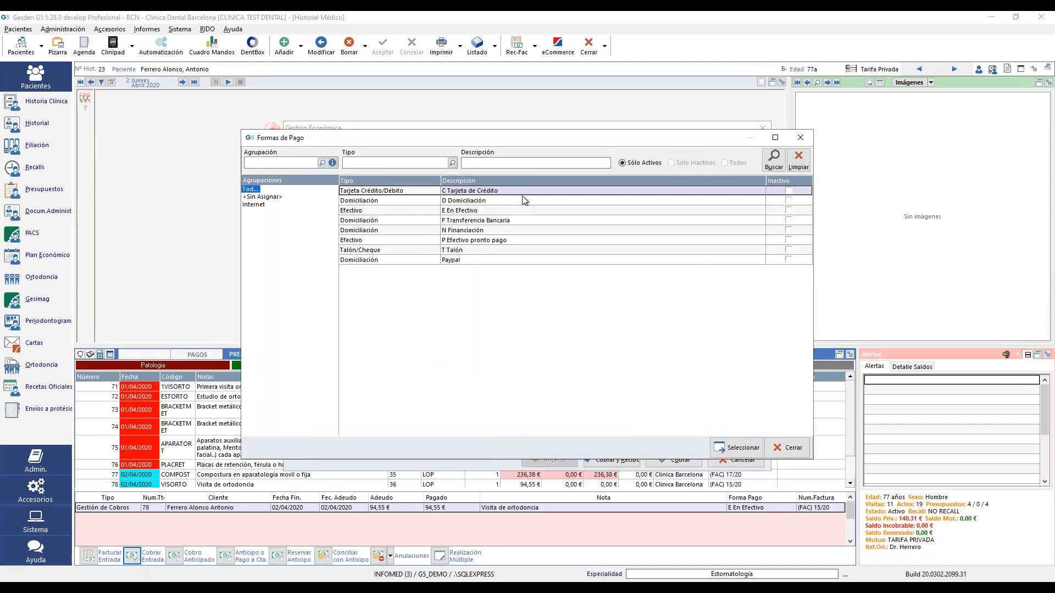
{"action": "double_click", "coordinate": [525, 191]}
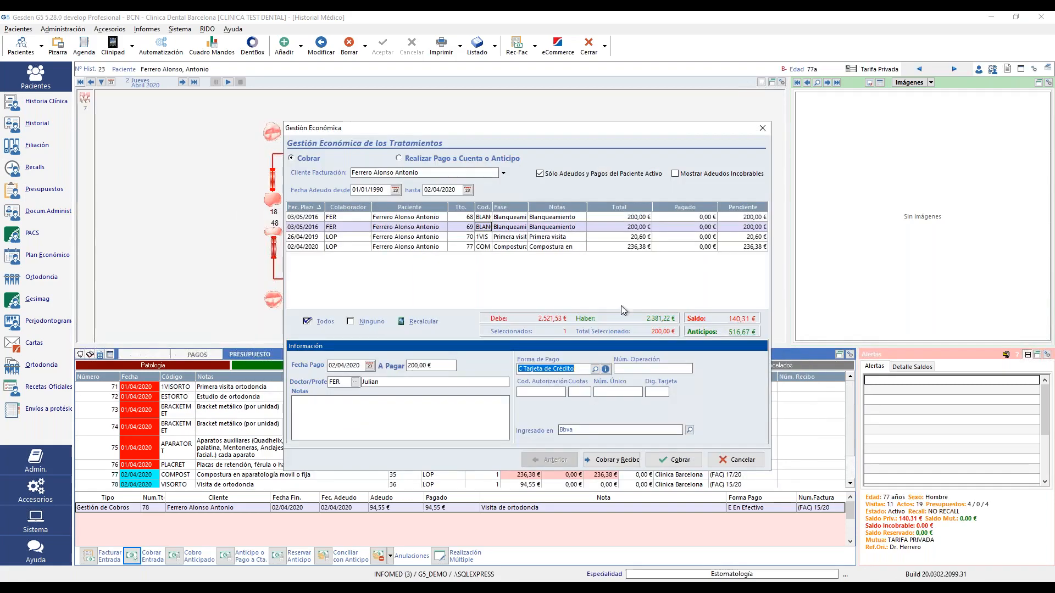
{"action": "left_click", "coordinate": [692, 461]}
{"action": "left_click", "coordinate": [596, 325]}
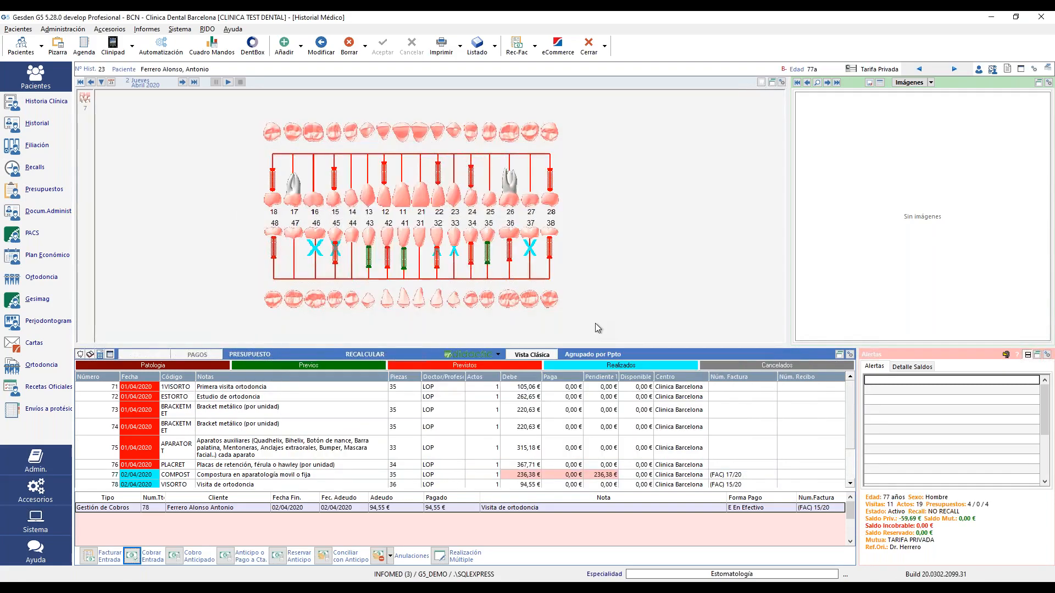
- Generate receipt REC 11/2020 for the 200,00 € Blanqueamiento payment without printing it
{"action": "left_click", "coordinate": [91, 561]}
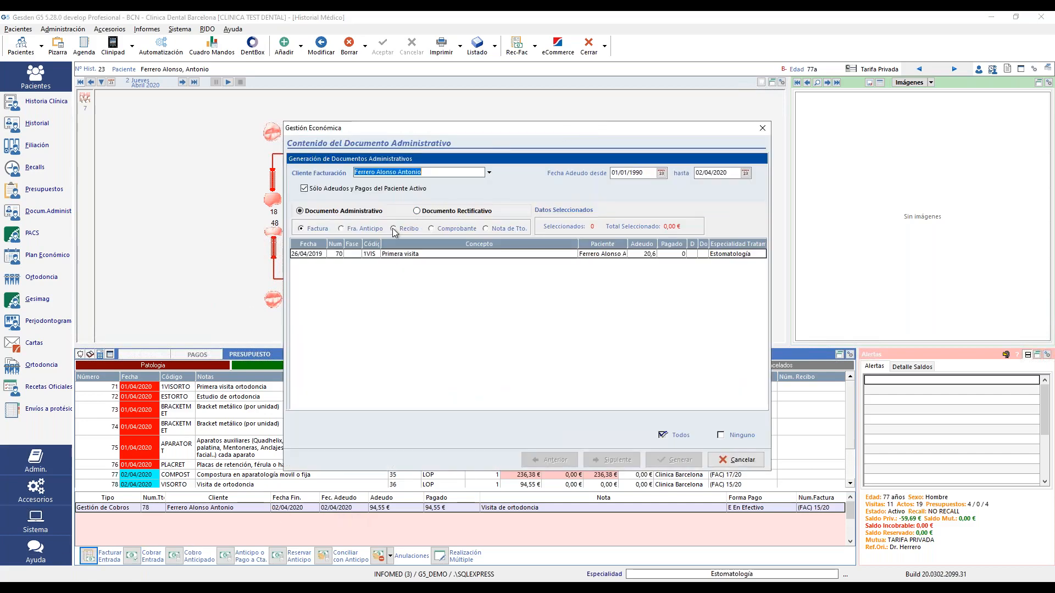
{"action": "left_click", "coordinate": [394, 228]}
{"action": "left_click", "coordinate": [399, 254]}
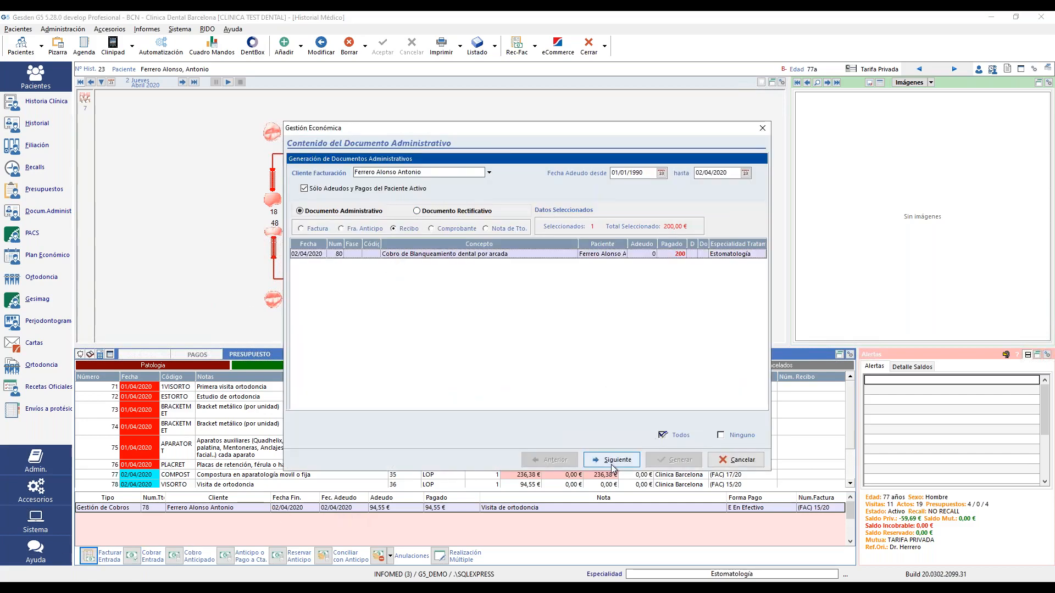
{"action": "left_click", "coordinate": [613, 466]}
{"action": "left_click", "coordinate": [687, 462]}
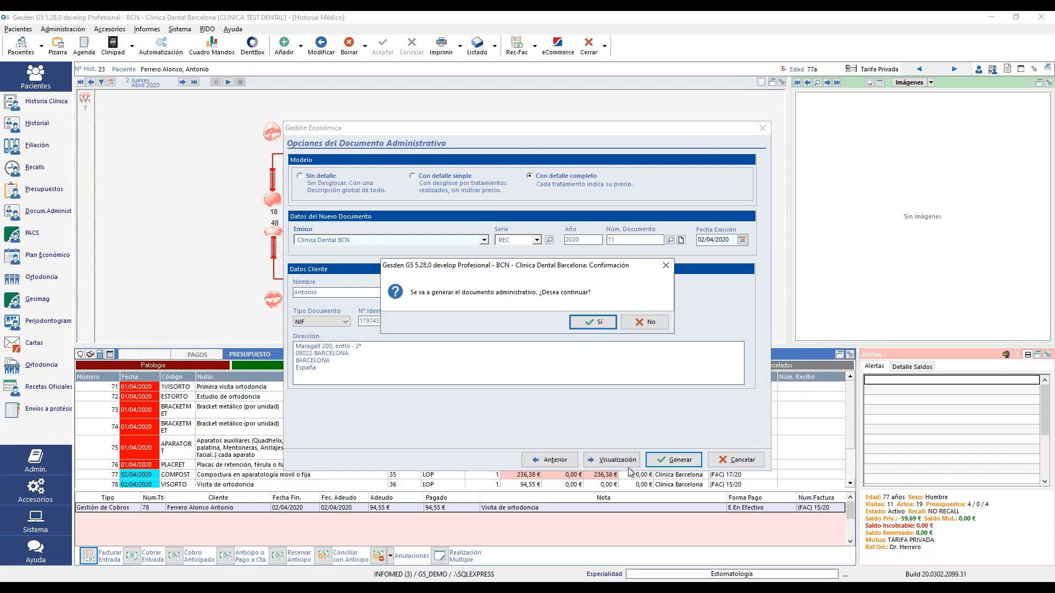
{"action": "left_click", "coordinate": [592, 326]}
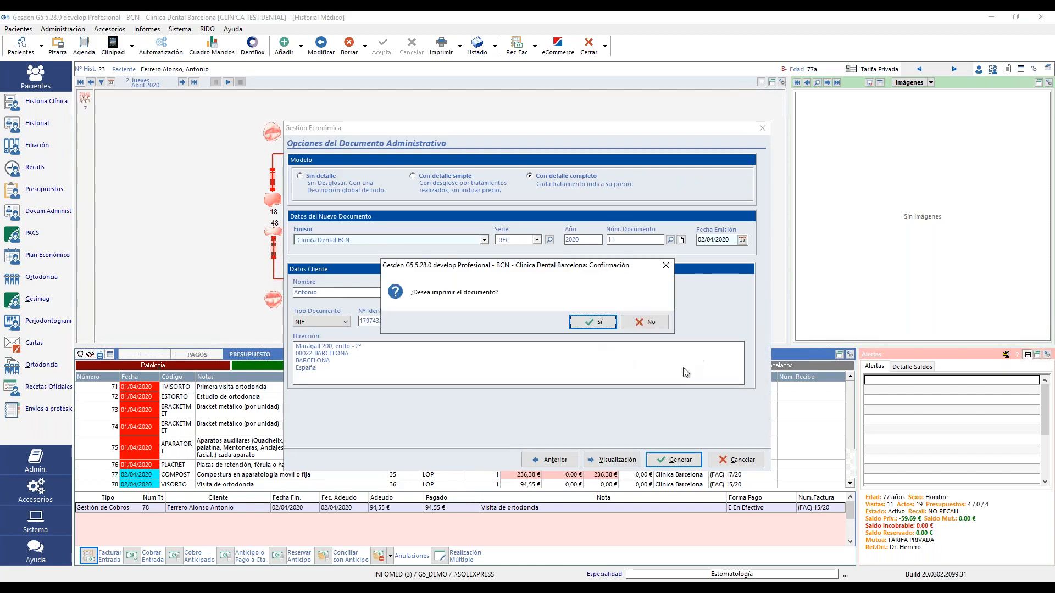
{"action": "left_click", "coordinate": [648, 325]}
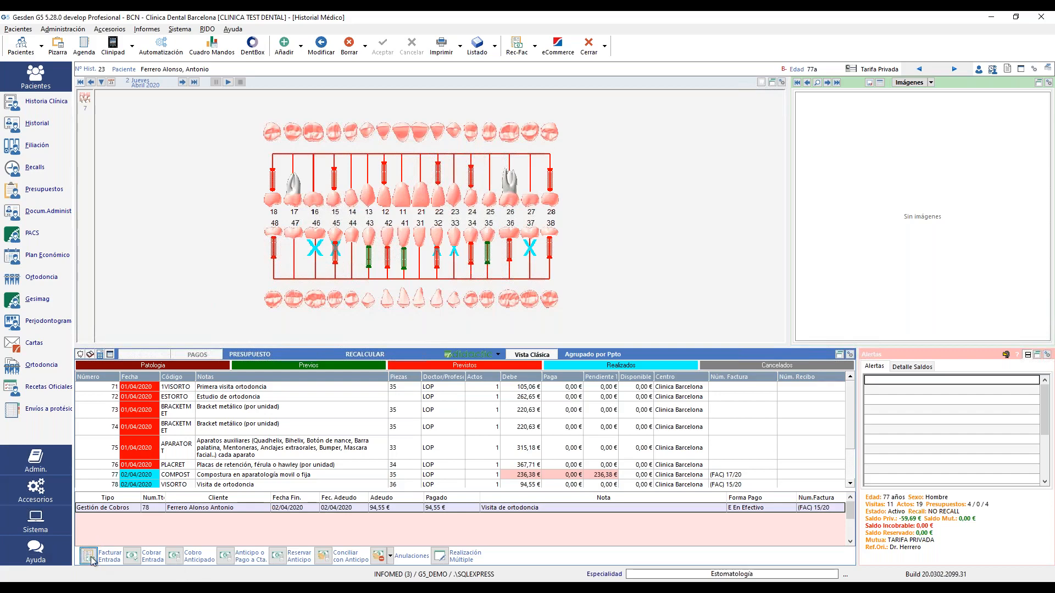
{"action": "left_click", "coordinate": [91, 556]}
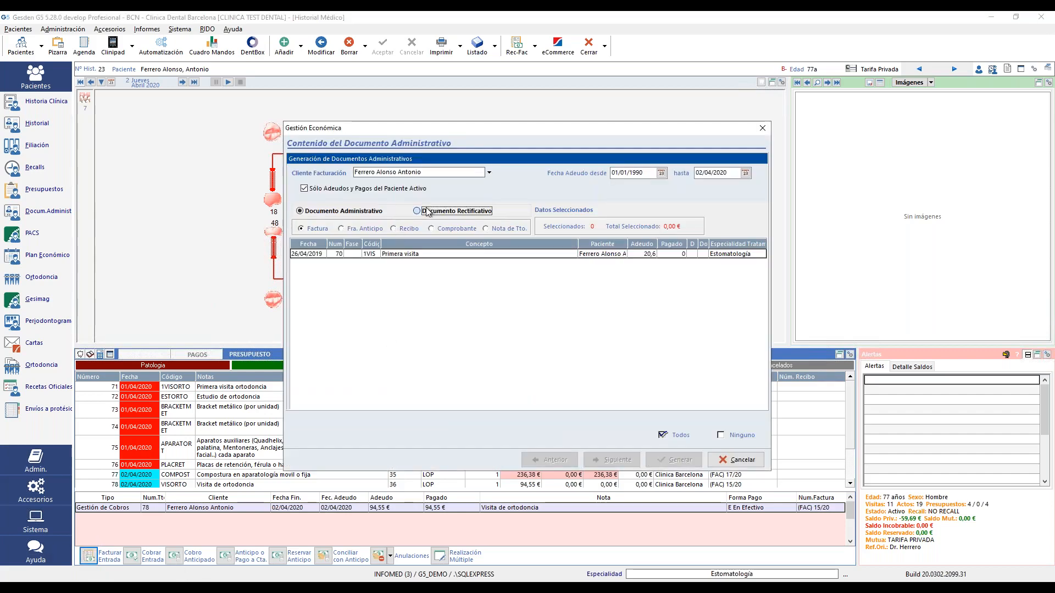
{"action": "left_click", "coordinate": [427, 213]}
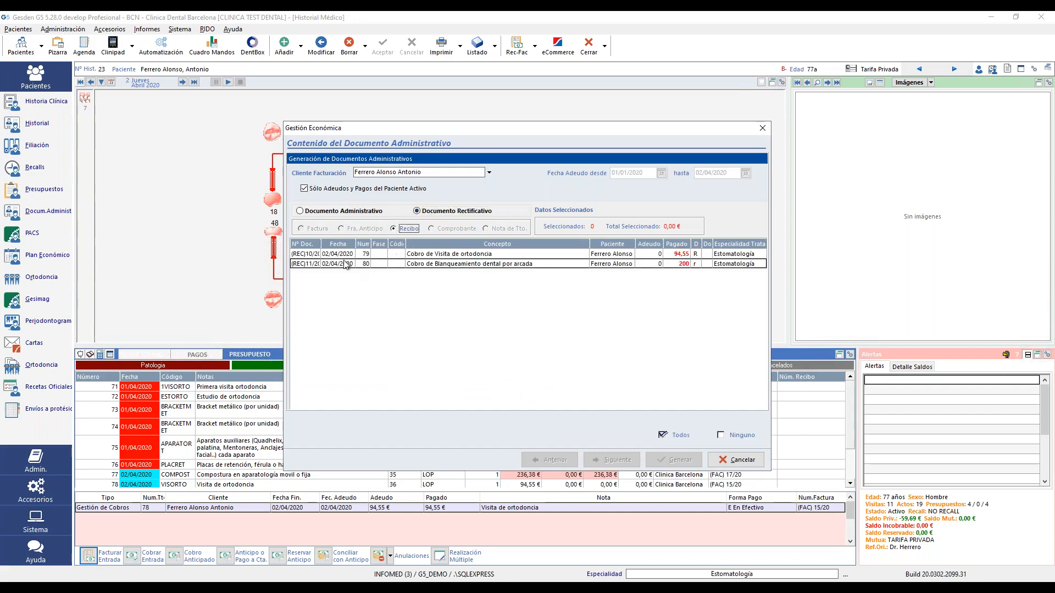
{"action": "left_click_drag", "start_coordinate": [324, 245], "coordinate": [361, 245]}
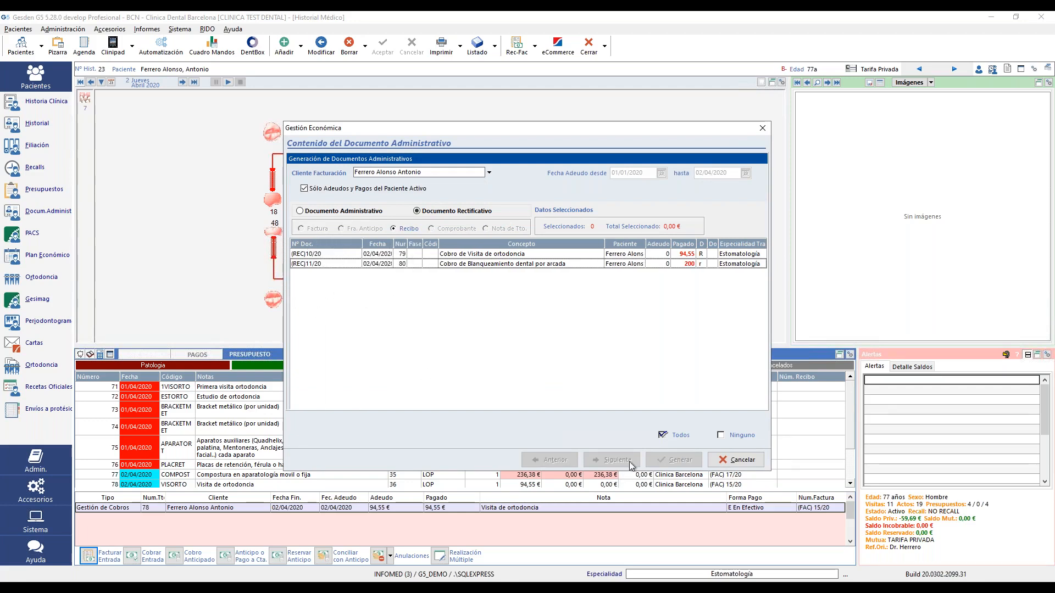
{"action": "left_click", "coordinate": [680, 436]}
{"action": "left_click", "coordinate": [620, 461]}
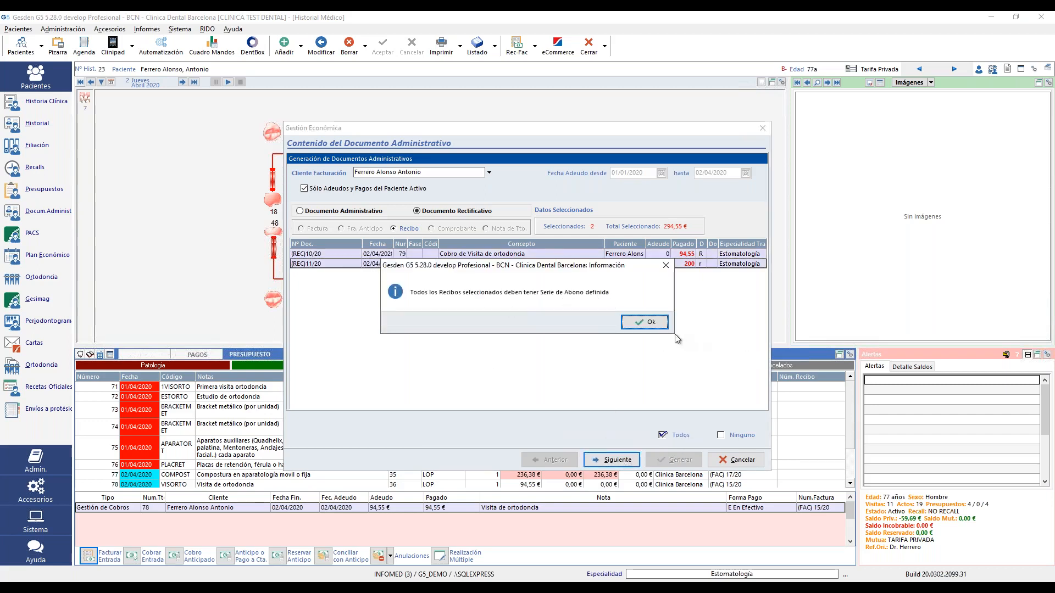
{"action": "left_click", "coordinate": [651, 323]}
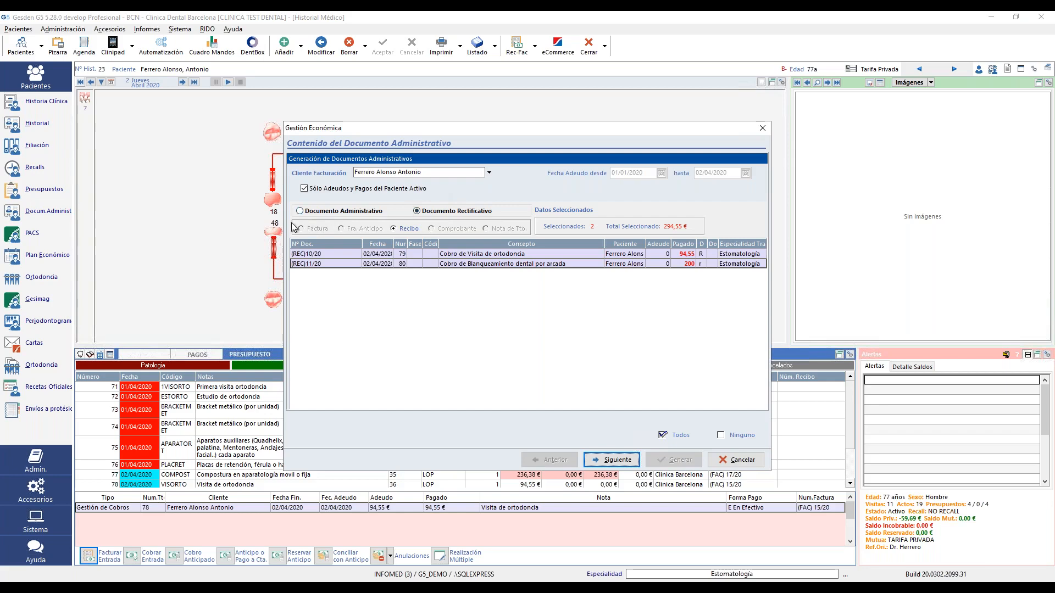
{"action": "left_click", "coordinate": [742, 460]}
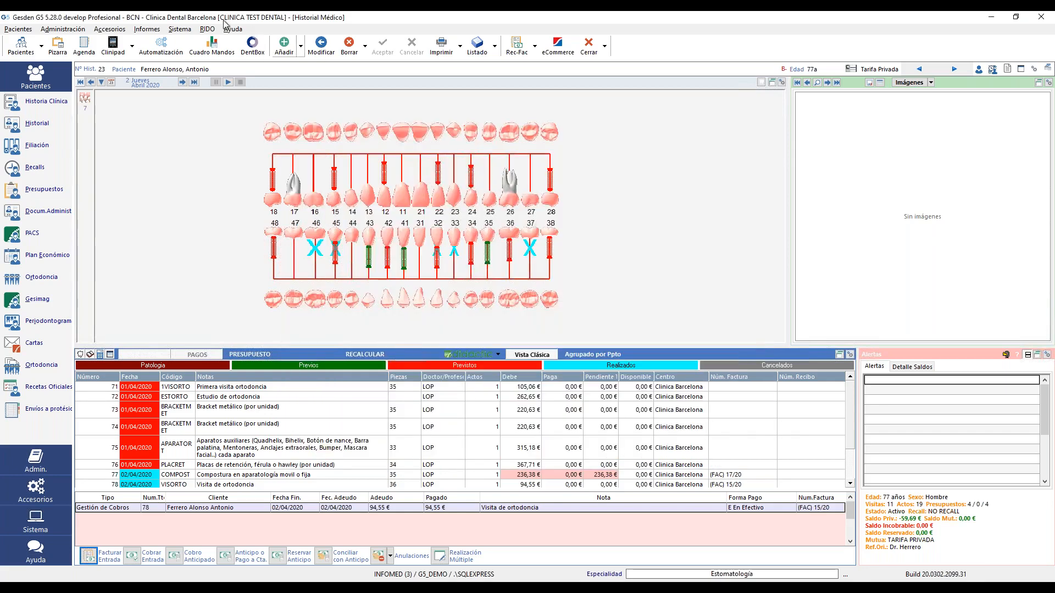
- Tick 'Activar emision Documento Rectificativo' on the 9.Docs.Admin. configuration tab and save with Aceptar
{"action": "left_click", "coordinate": [179, 29]}
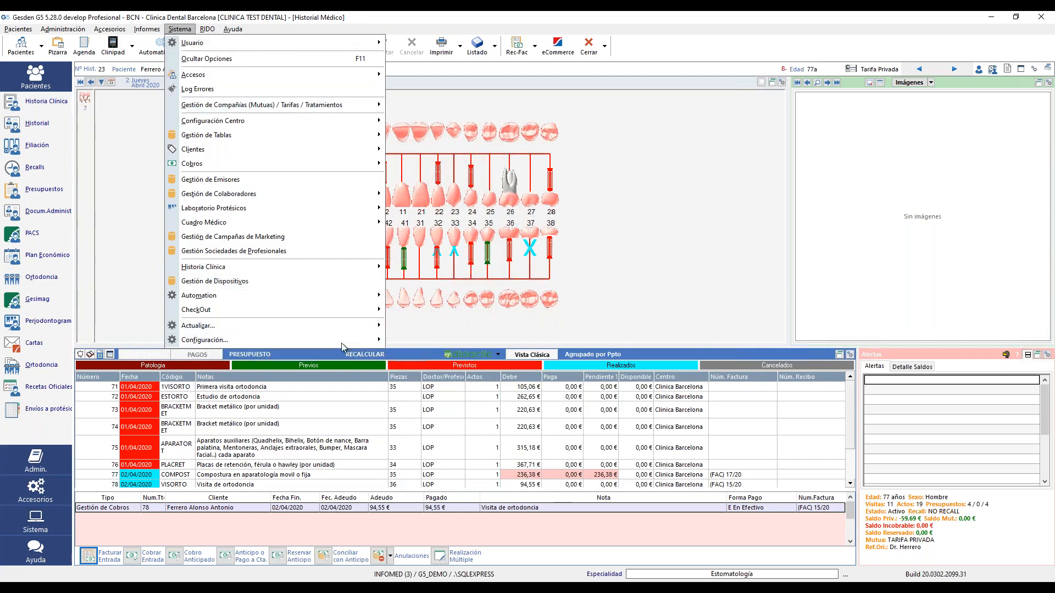
{"action": "mouse_move", "coordinate": [341, 342]}
{"action": "left_click", "coordinate": [444, 341]}
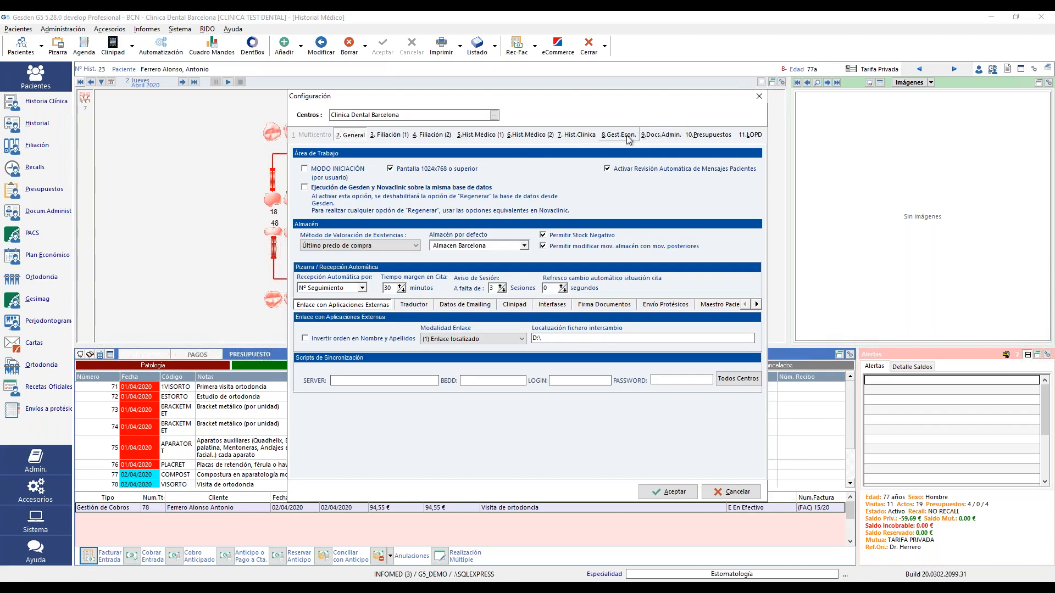
{"action": "left_click", "coordinate": [649, 140]}
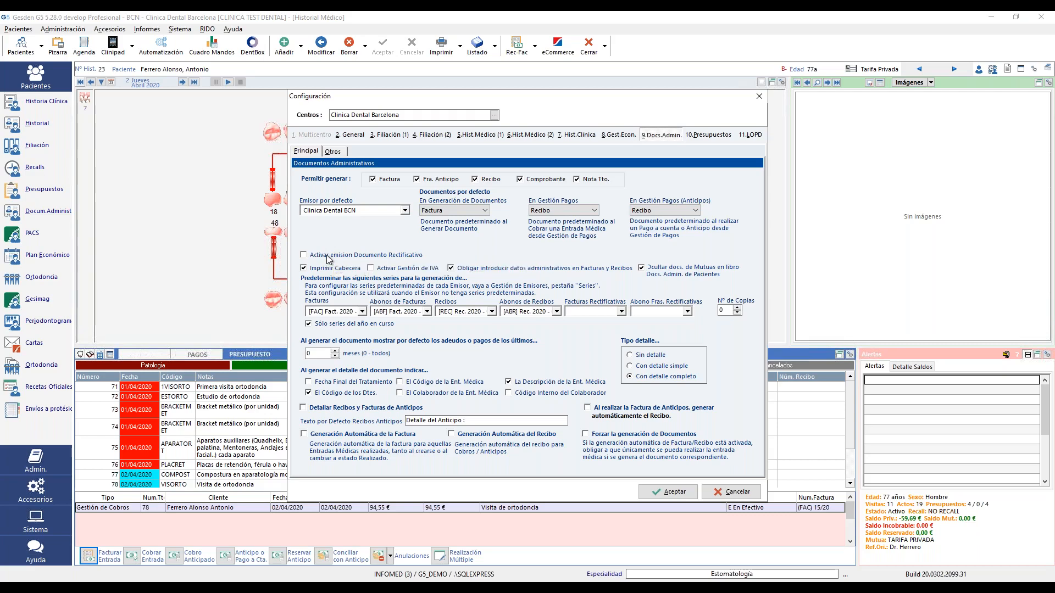
{"action": "left_click", "coordinate": [326, 254]}
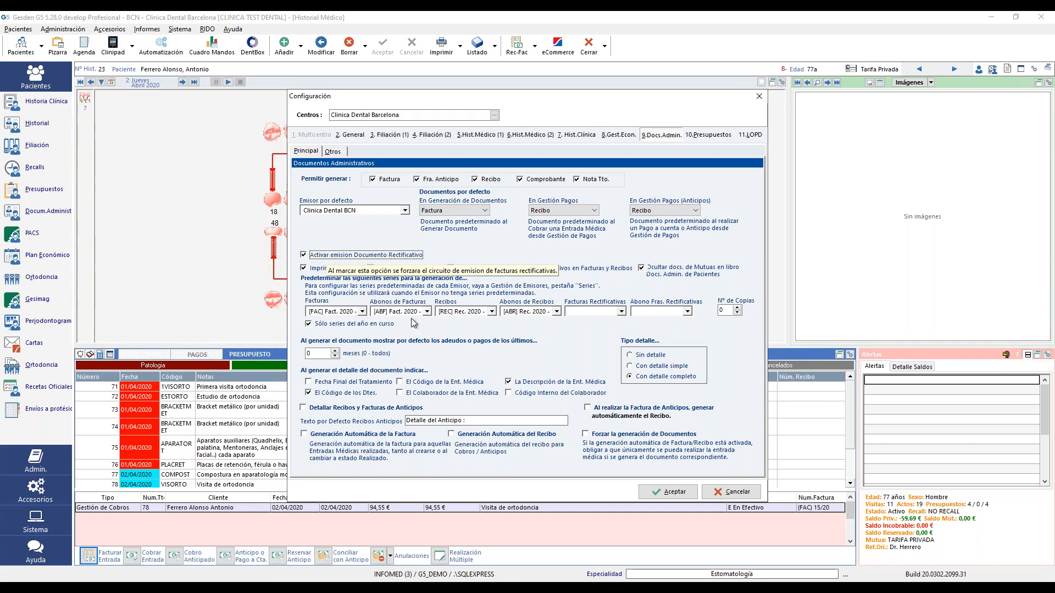
{"action": "left_click", "coordinate": [657, 493]}
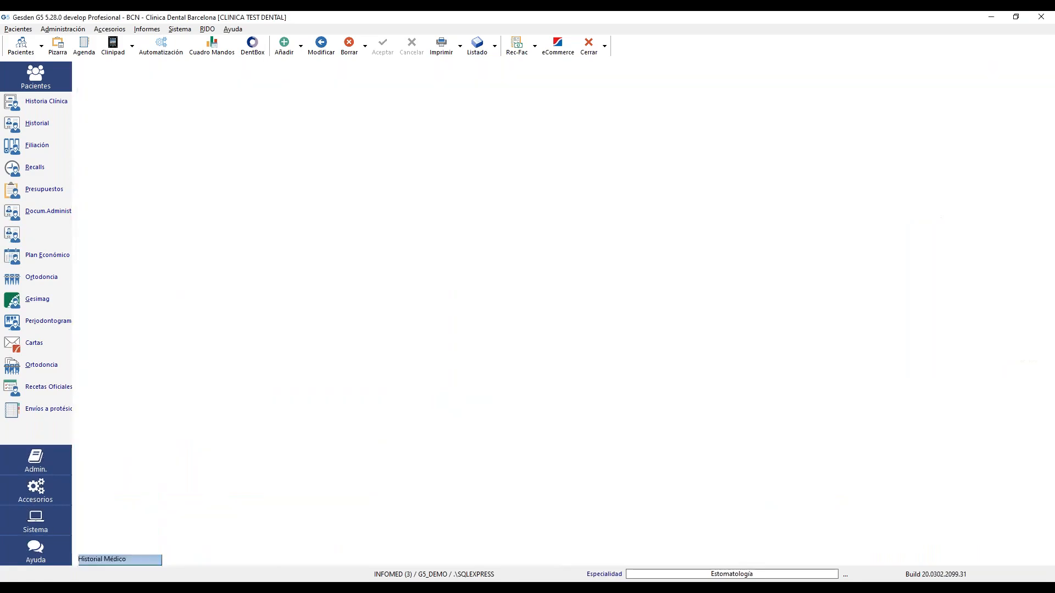
- Acknowledge the restart notice, exit Gesden G5 and log back in
{"action": "left_click", "coordinate": [643, 322]}
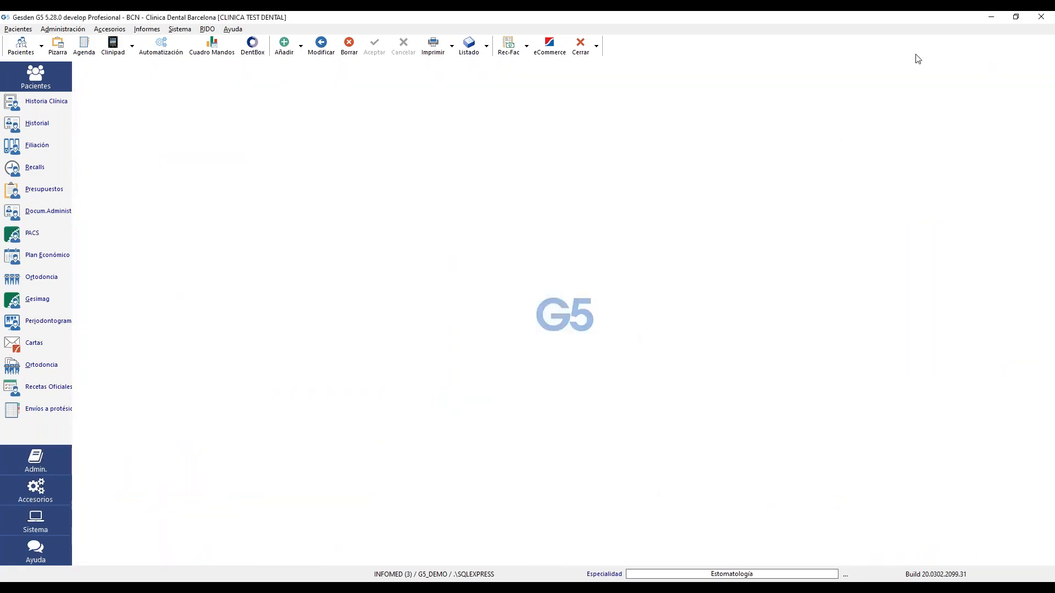
{"action": "left_click", "coordinate": [1044, 20]}
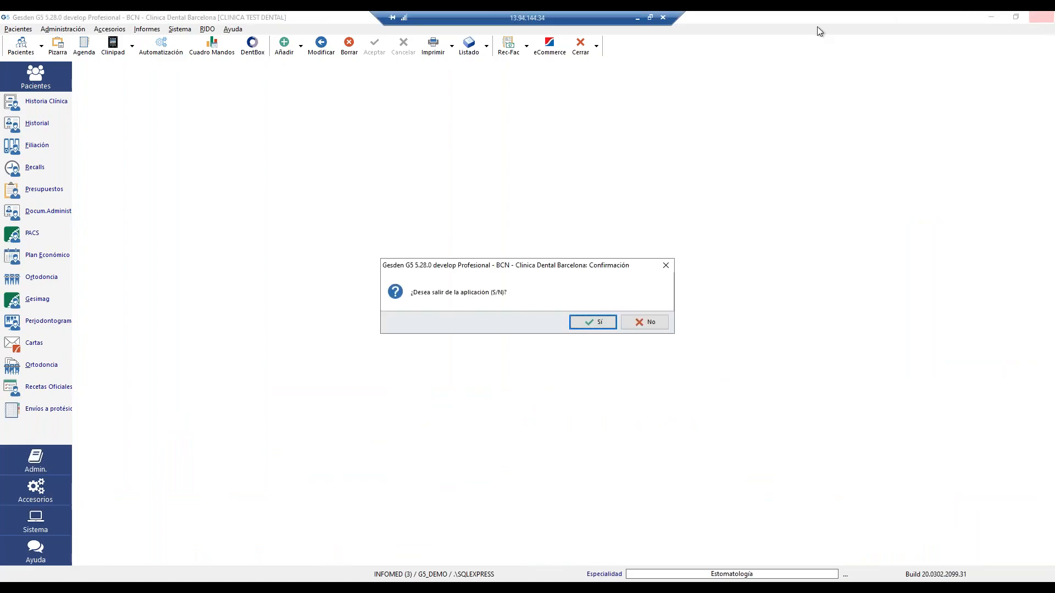
{"action": "left_click", "coordinate": [592, 323]}
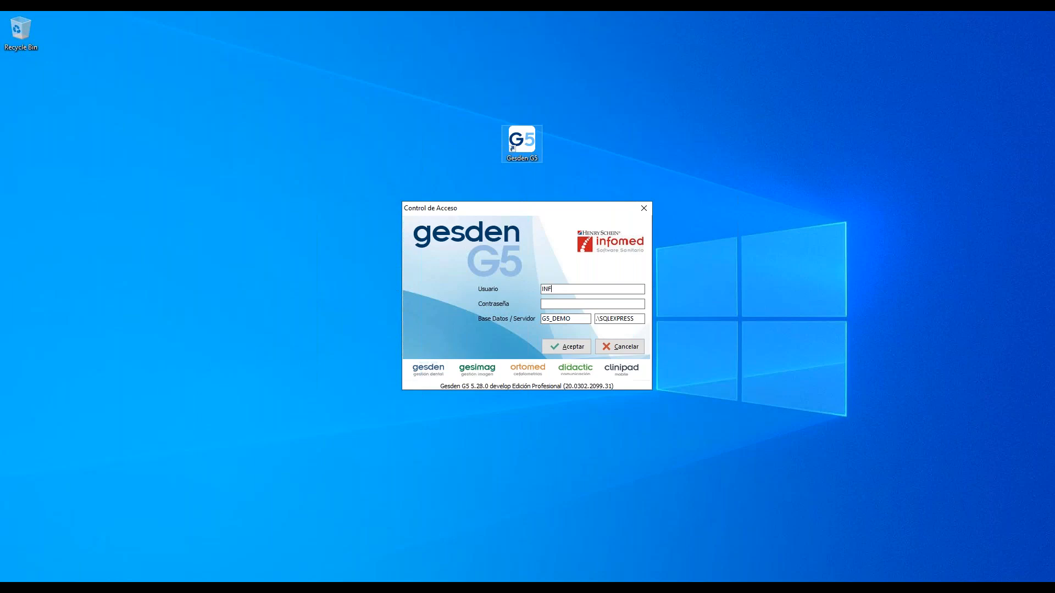
{"action": "type", "text": "OMED"}
{"action": "key", "text": "Return"}
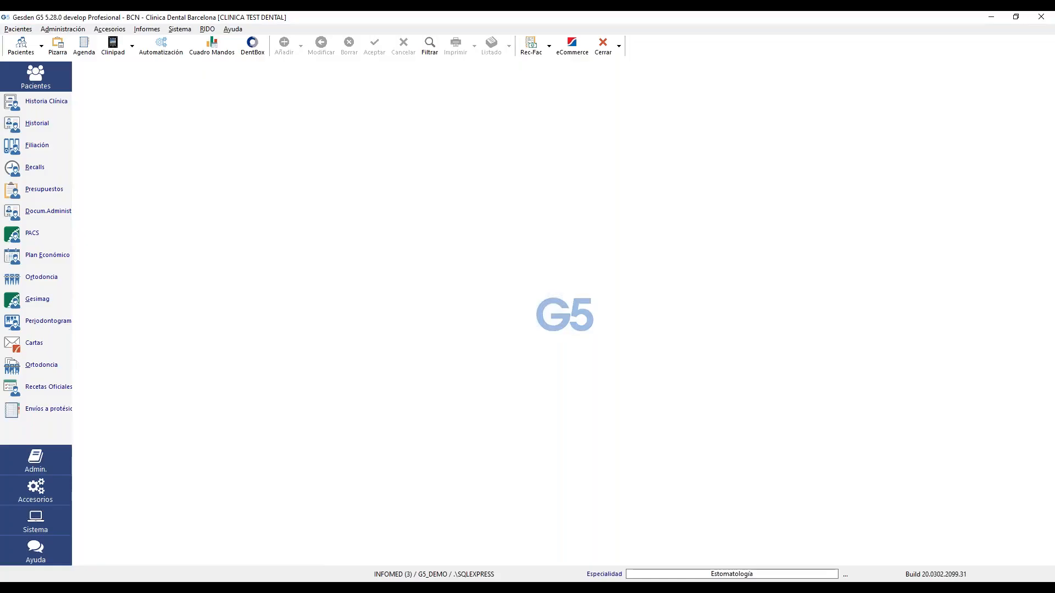
- Find the patient through the Pacientes search and open their Historial Médico
{"action": "left_click", "coordinate": [21, 45]}
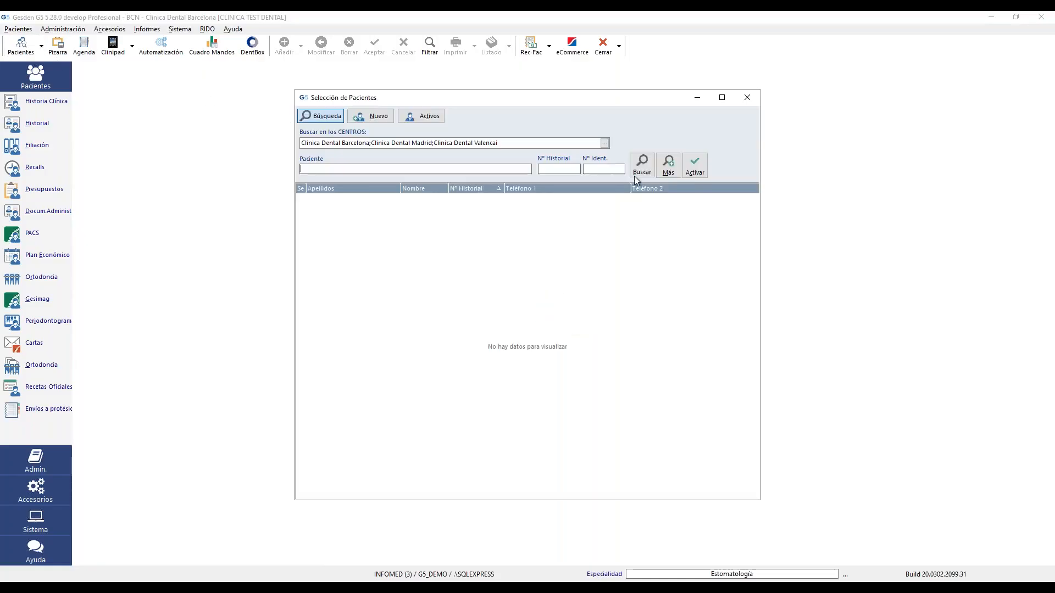
{"action": "type", "text": "23"}
{"action": "left_click", "coordinate": [642, 163]}
{"action": "double_click", "coordinate": [570, 208]}
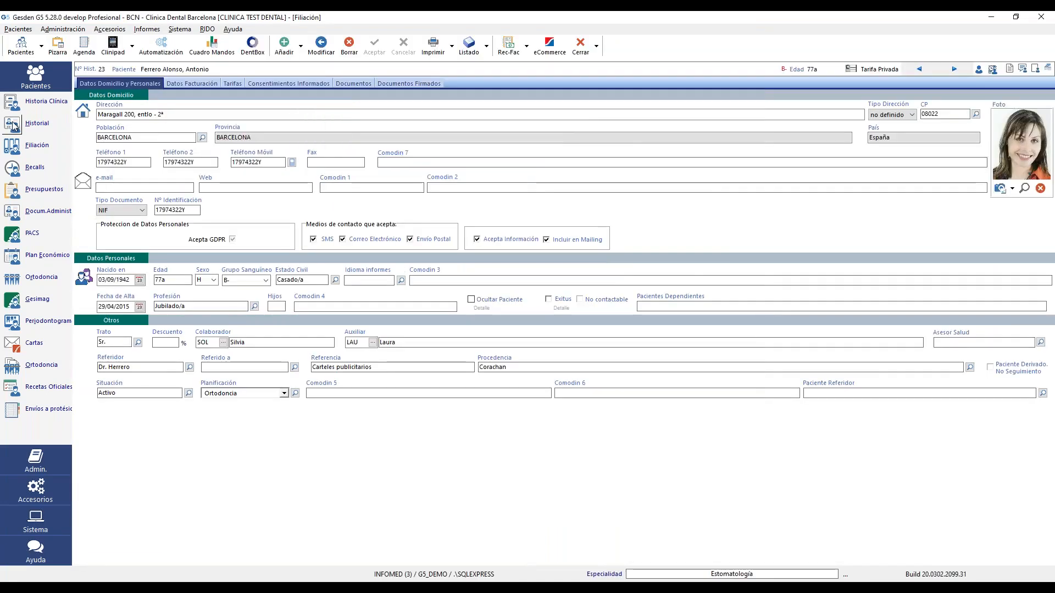
{"action": "left_click", "coordinate": [37, 124]}
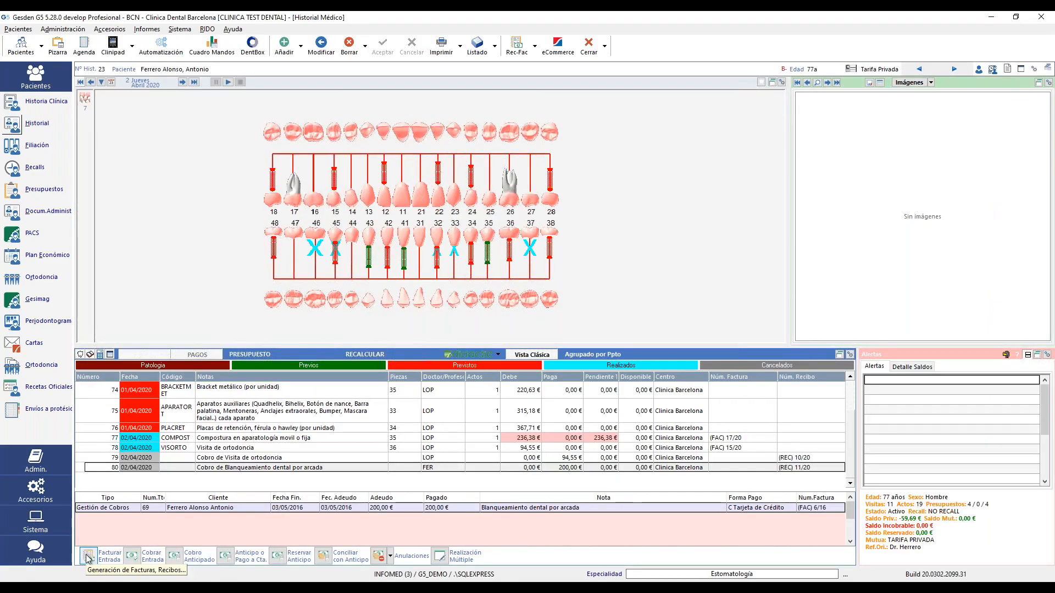
- Try the corrective-invoice option in Facturar Entrada, cancel, then open Anulaciones for Compostura row 77
{"action": "left_click", "coordinate": [88, 556]}
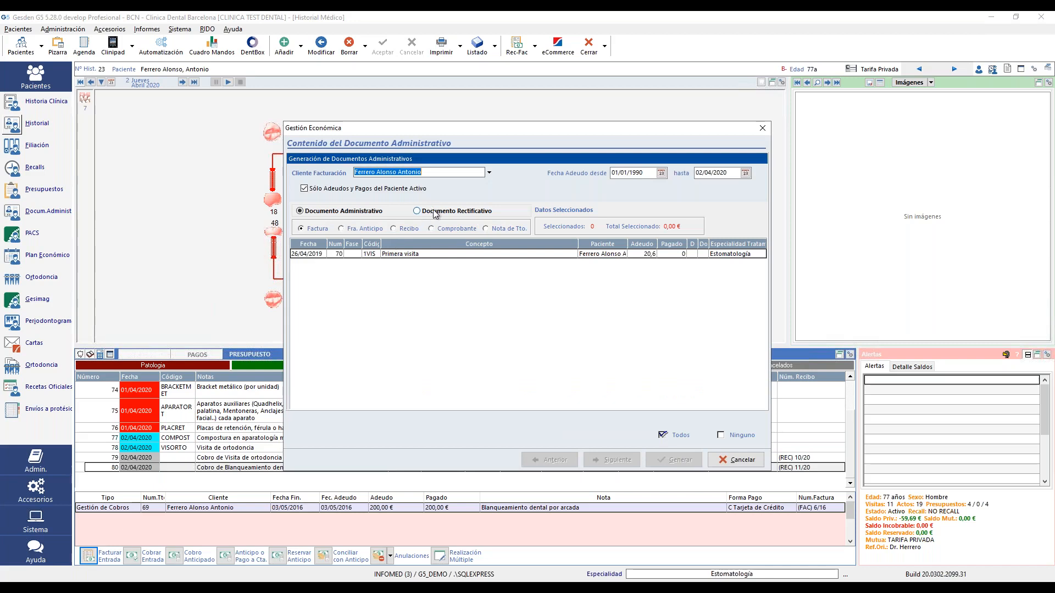
{"action": "left_click", "coordinate": [435, 212]}
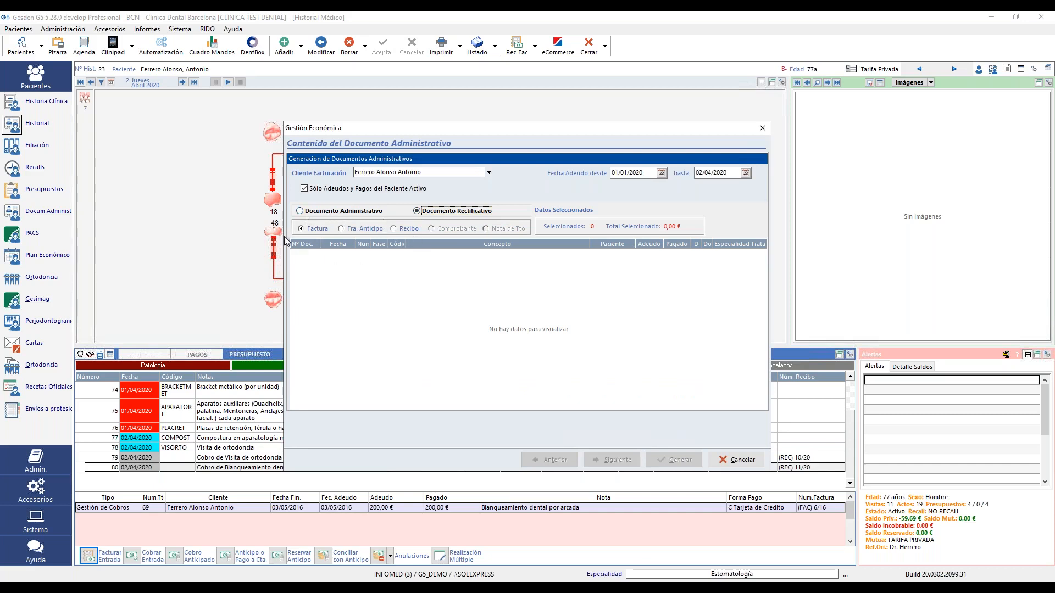
{"action": "left_click", "coordinate": [319, 229]}
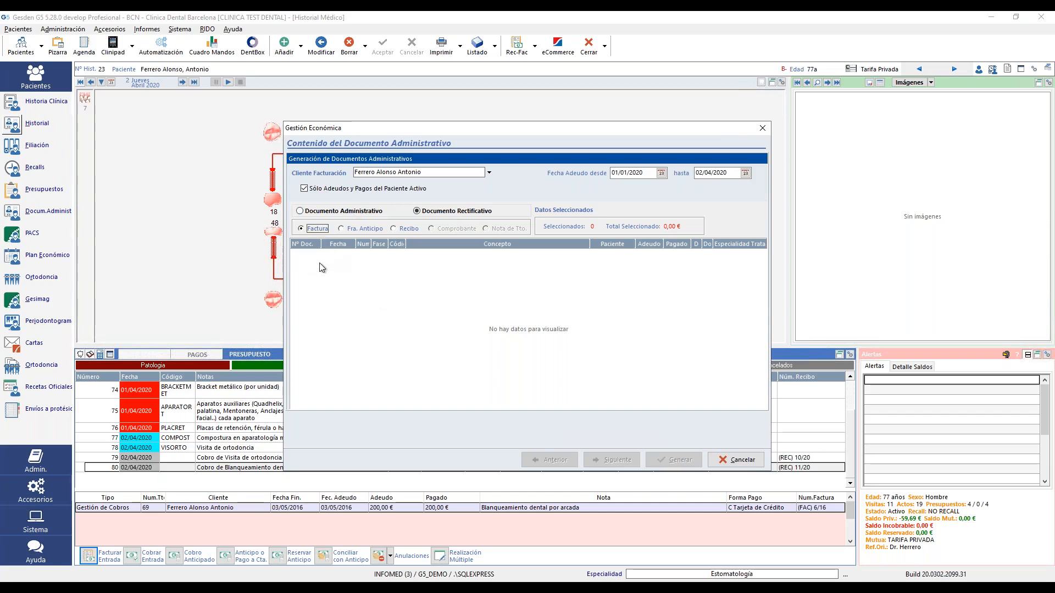
{"action": "left_click", "coordinate": [320, 214]}
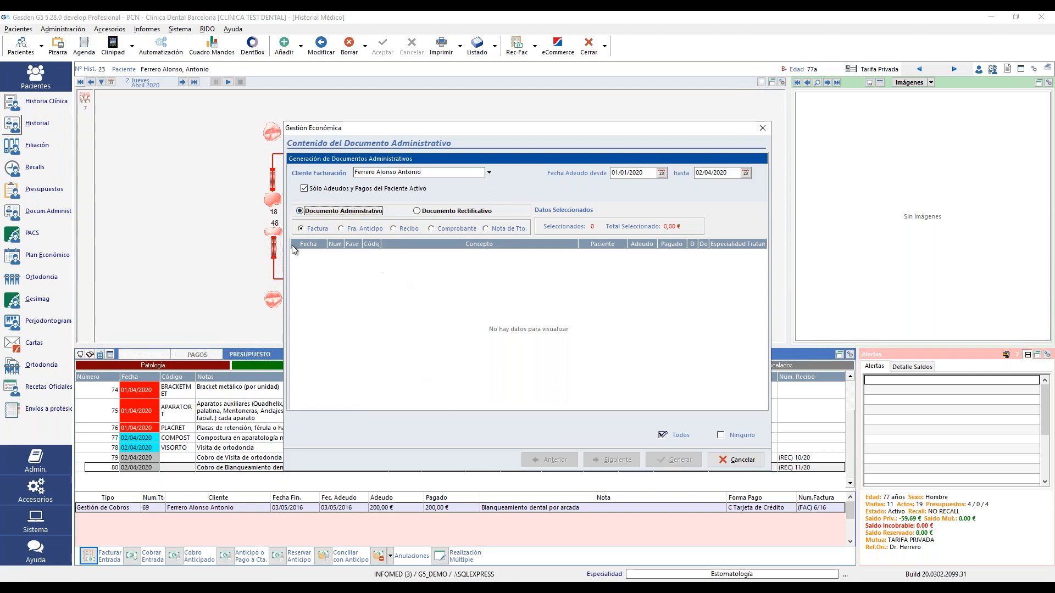
{"action": "left_click", "coordinate": [737, 463]}
{"action": "left_click", "coordinate": [736, 443]}
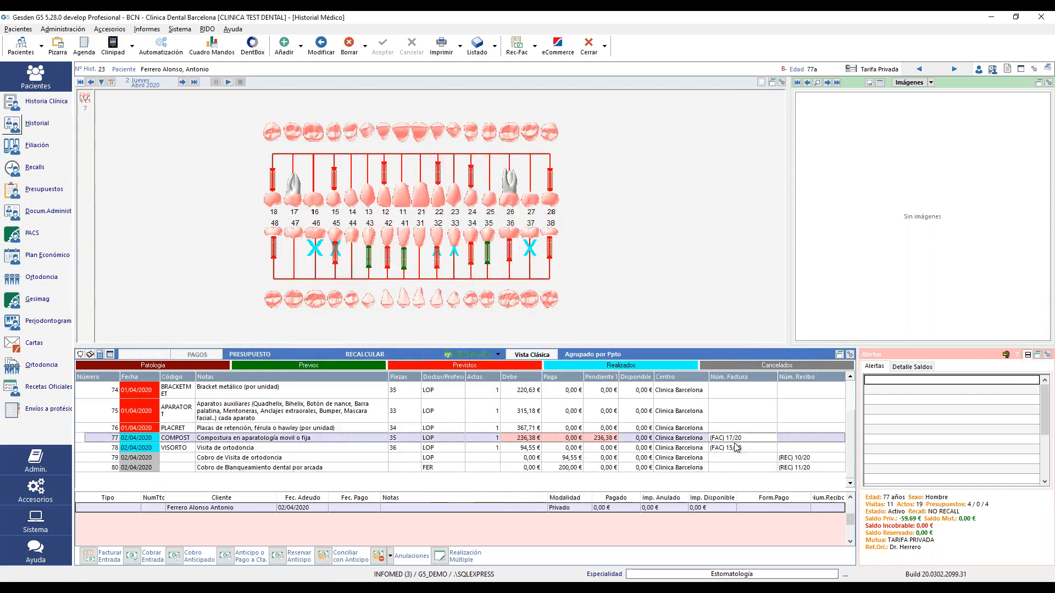
{"action": "left_click", "coordinate": [390, 557]}
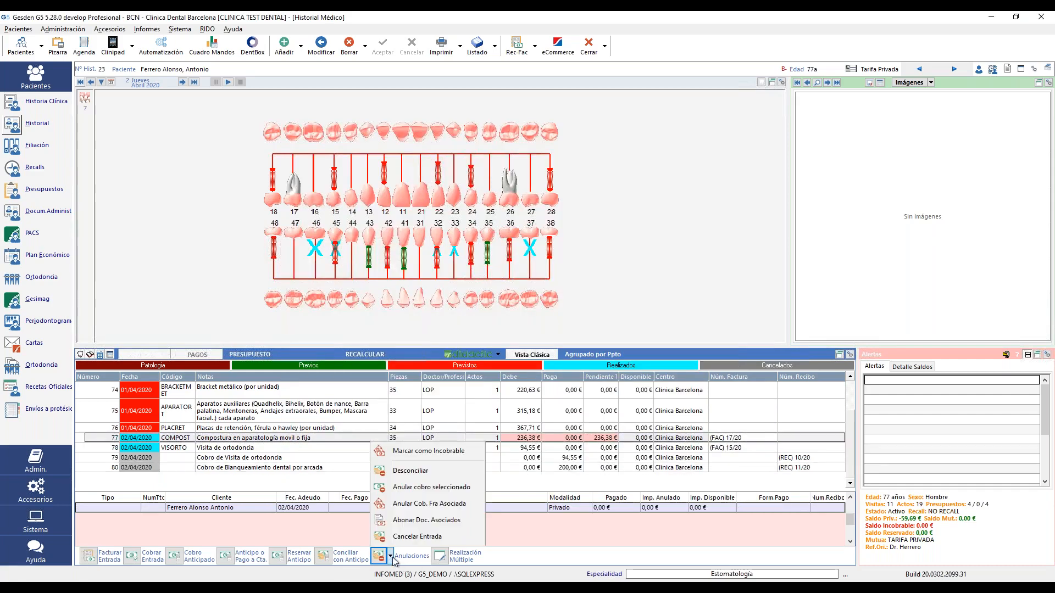
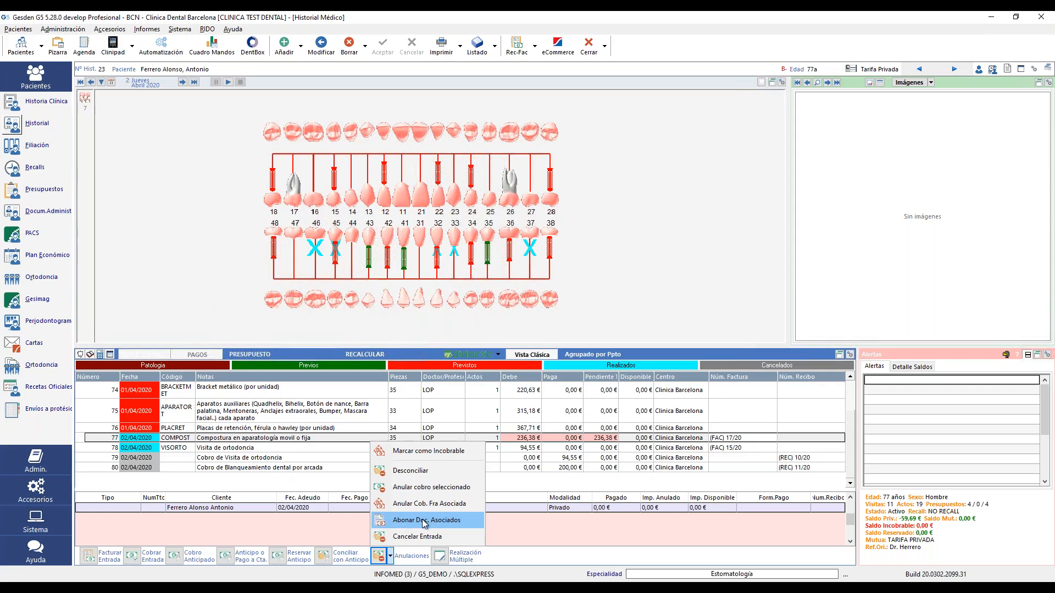
- Try to credit retainer-plates row 76's documents (none found), then open cancellation options for row 77
{"action": "left_click", "coordinate": [546, 448]}
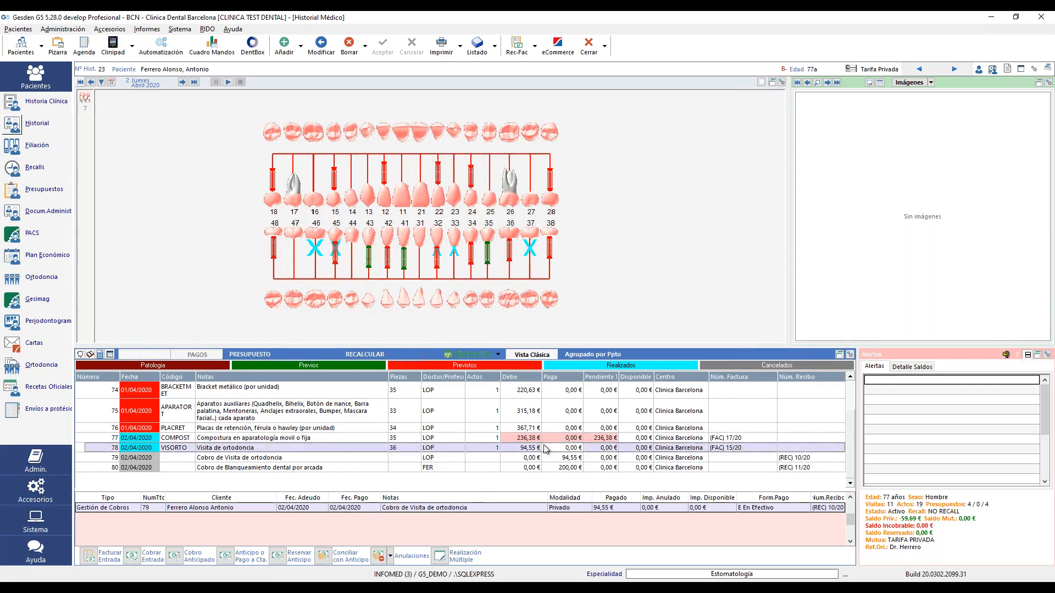
{"action": "left_click", "coordinate": [534, 438]}
{"action": "left_click", "coordinate": [531, 428]}
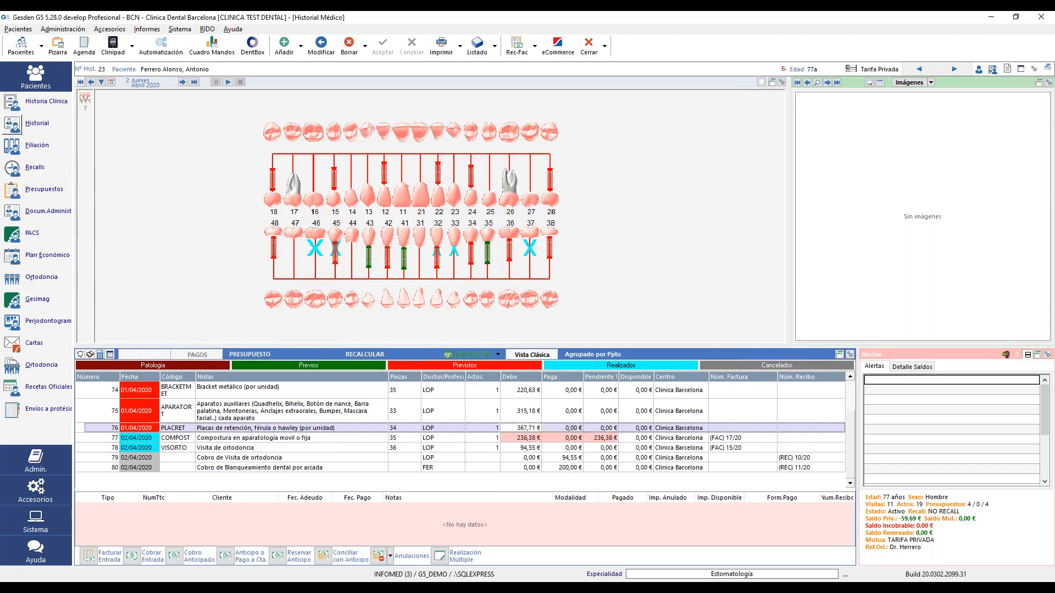
{"action": "left_click", "coordinate": [390, 556]}
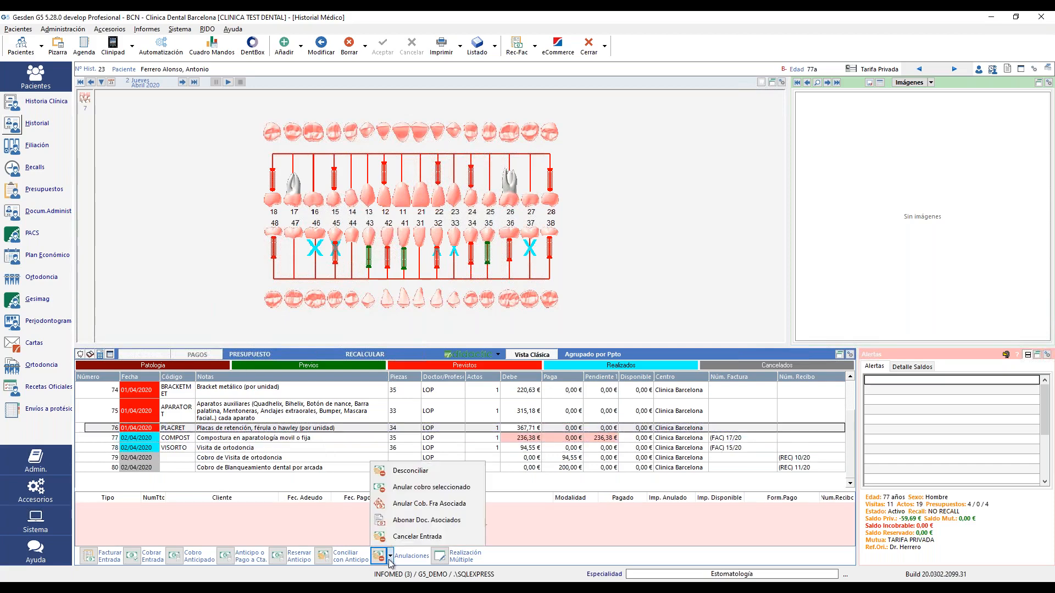
{"action": "left_click", "coordinate": [429, 521]}
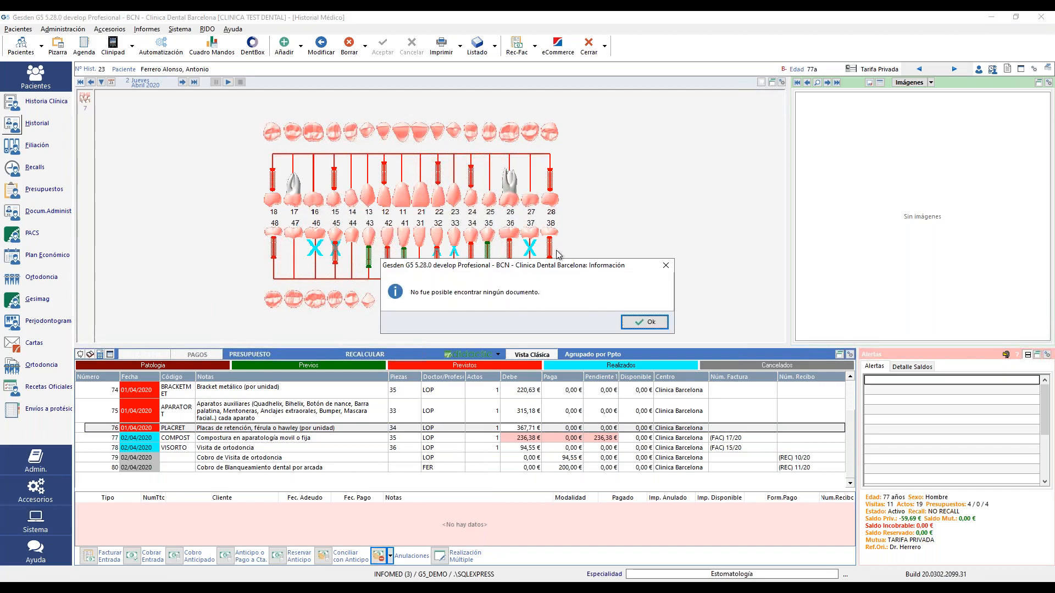
{"action": "left_click", "coordinate": [650, 322]}
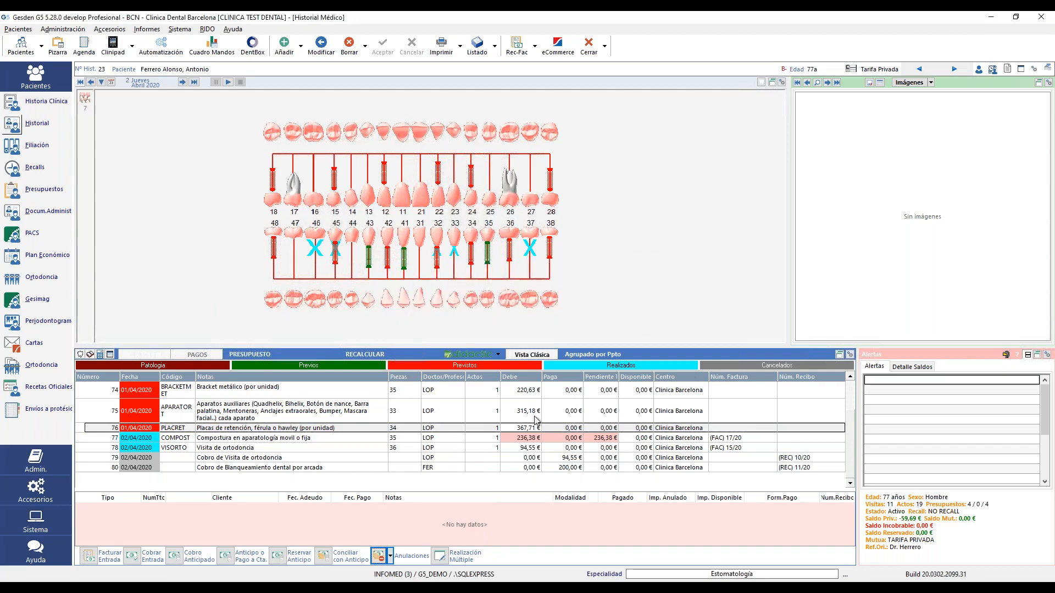
{"action": "left_click", "coordinate": [480, 439]}
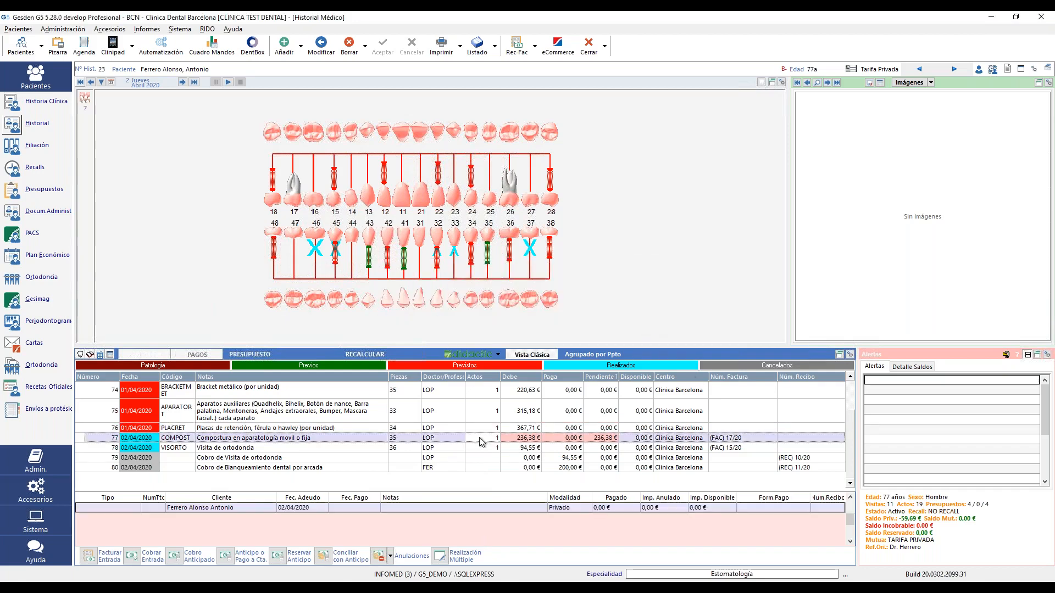
{"action": "left_click", "coordinate": [391, 556]}
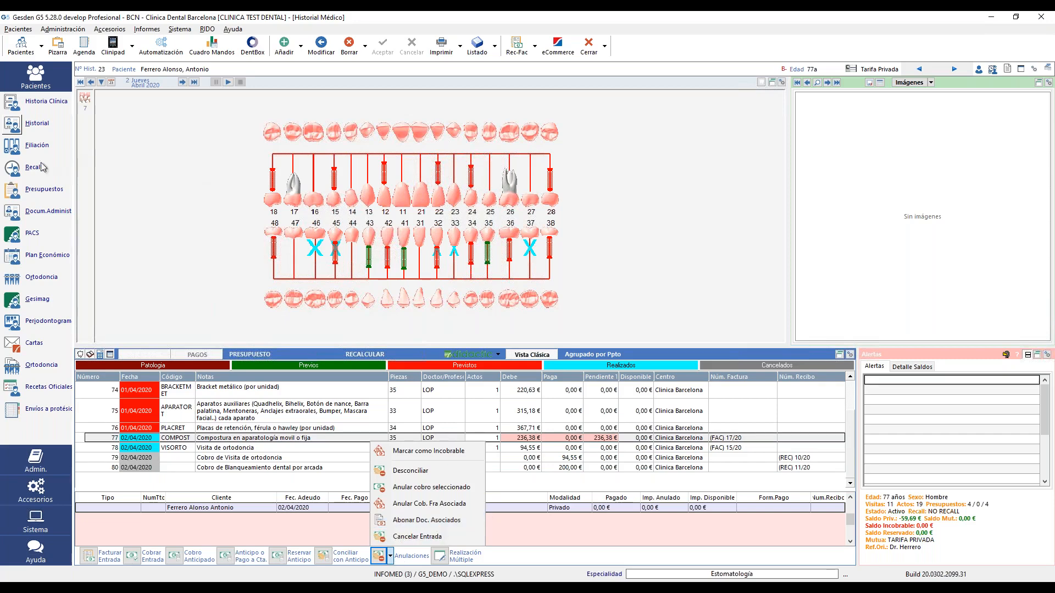
- Browse the administrative documents and select invoice FAC 17 for 236,38 €
{"action": "left_click", "coordinate": [15, 214]}
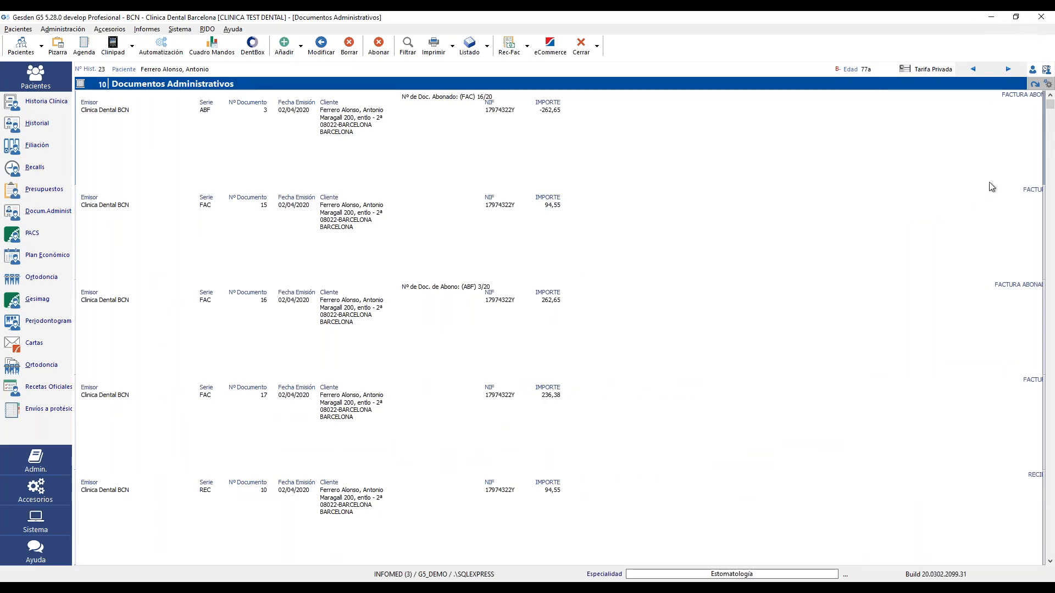
{"action": "left_click", "coordinate": [245, 301]}
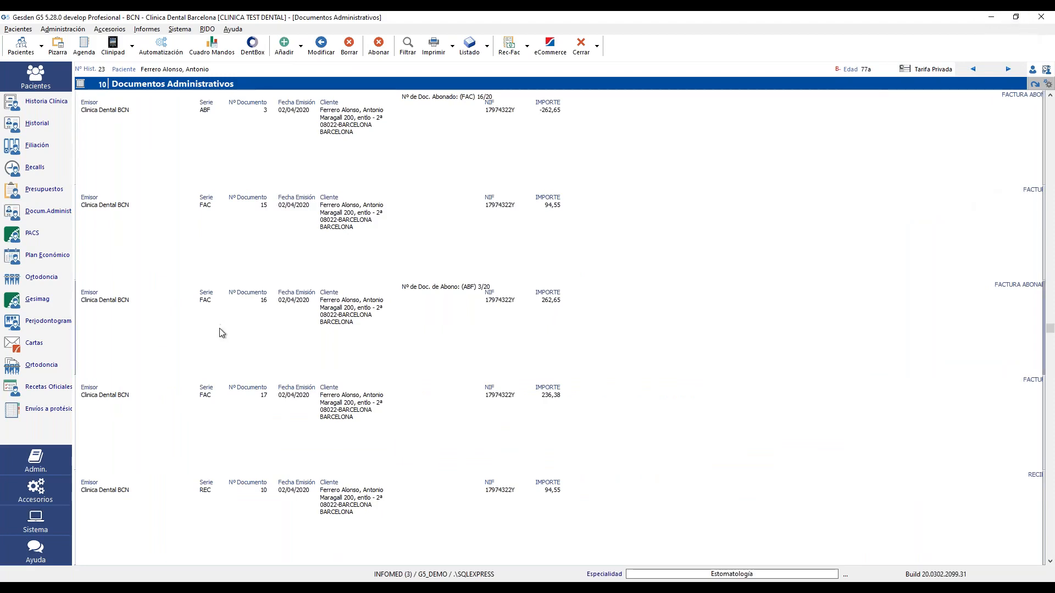
{"action": "left_click", "coordinate": [168, 413]}
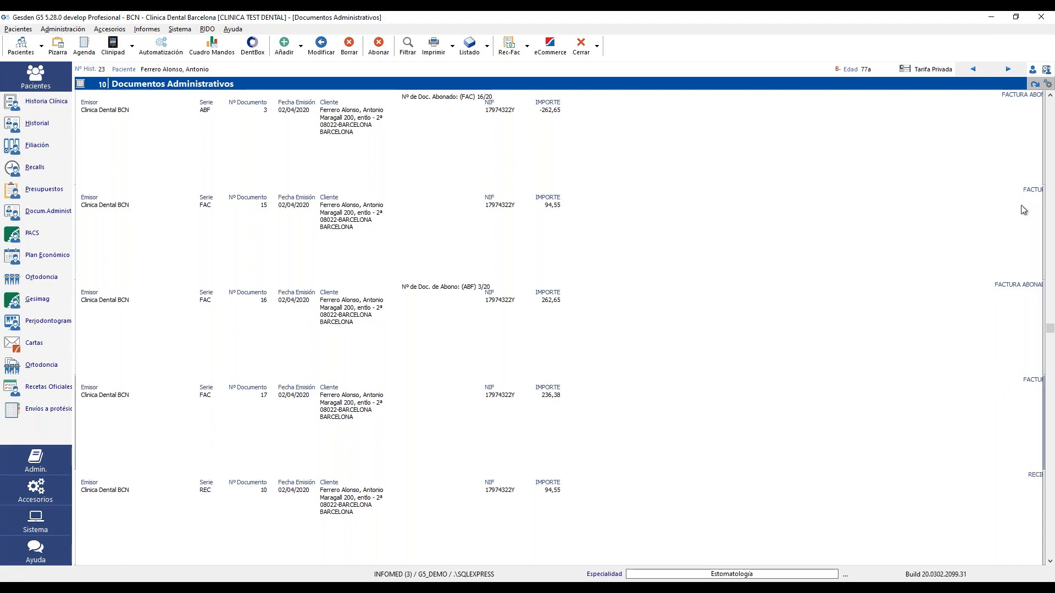
{"action": "left_click", "coordinate": [979, 116]}
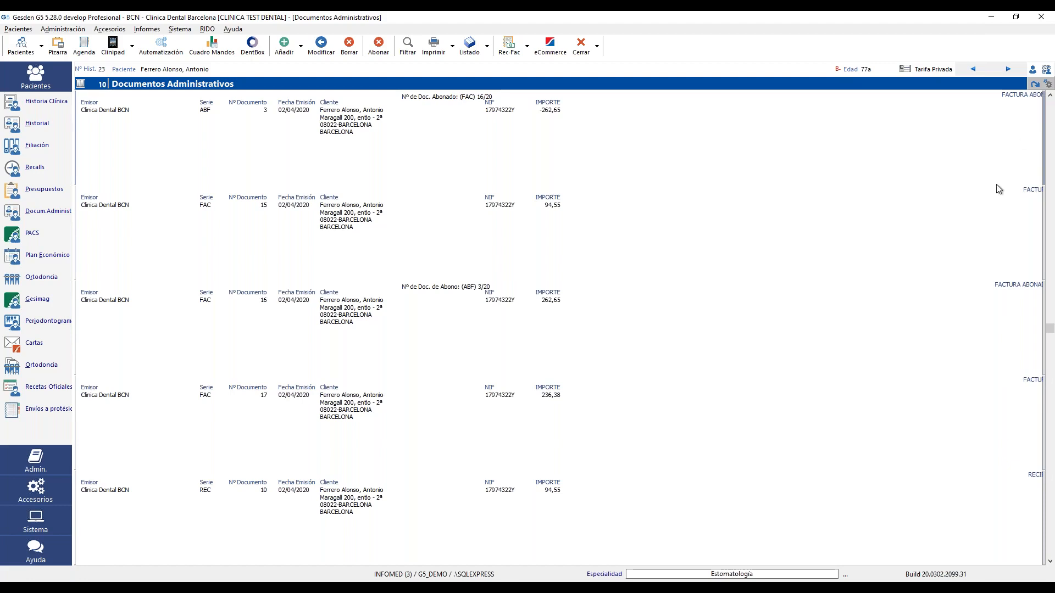
{"action": "left_click", "coordinate": [1007, 220]}
{"action": "left_click", "coordinate": [1001, 312]}
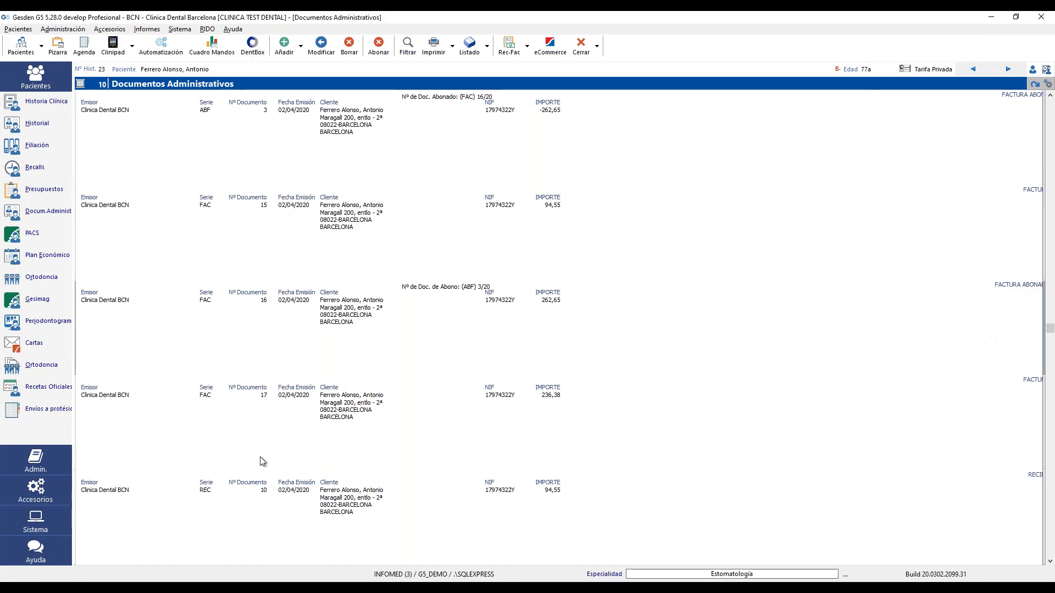
{"action": "left_click", "coordinate": [301, 452]}
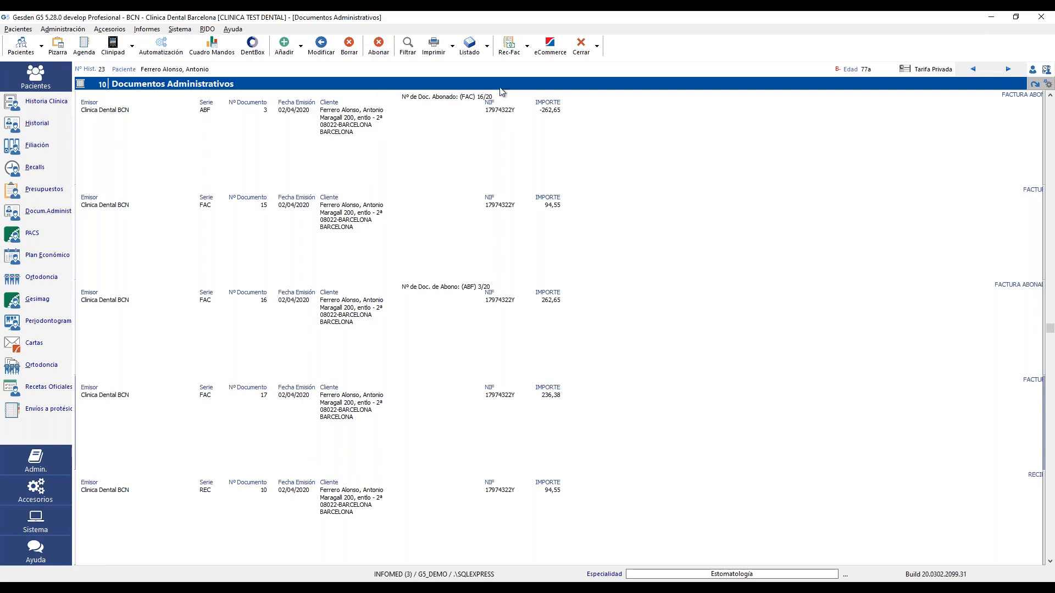
- Credit invoice FAC 17 with reason 'Fracaso de tratamiento' and print the credit note
{"action": "left_click", "coordinate": [380, 46]}
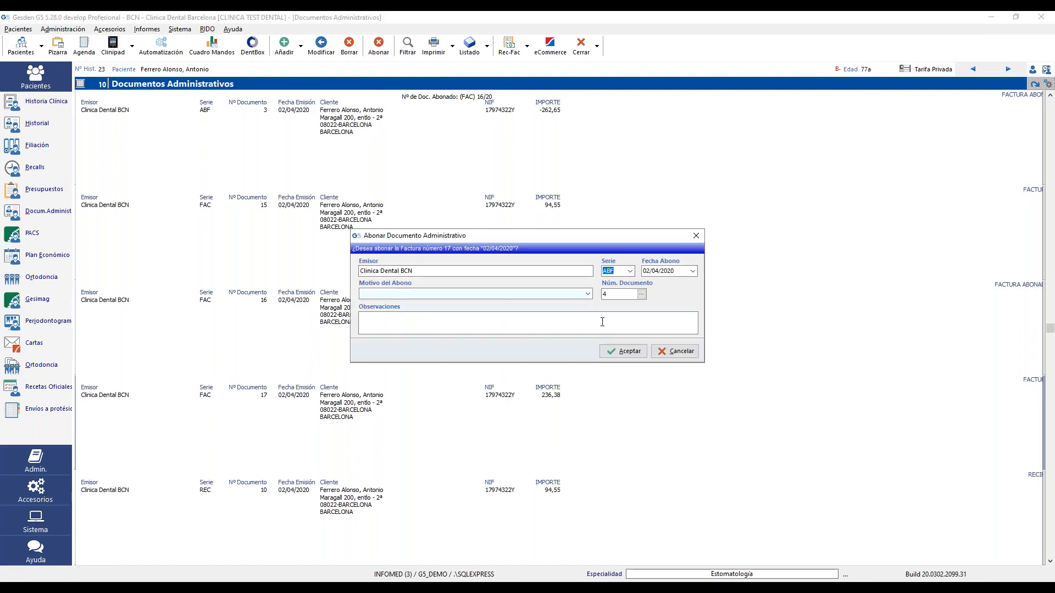
{"action": "left_click", "coordinate": [588, 294]}
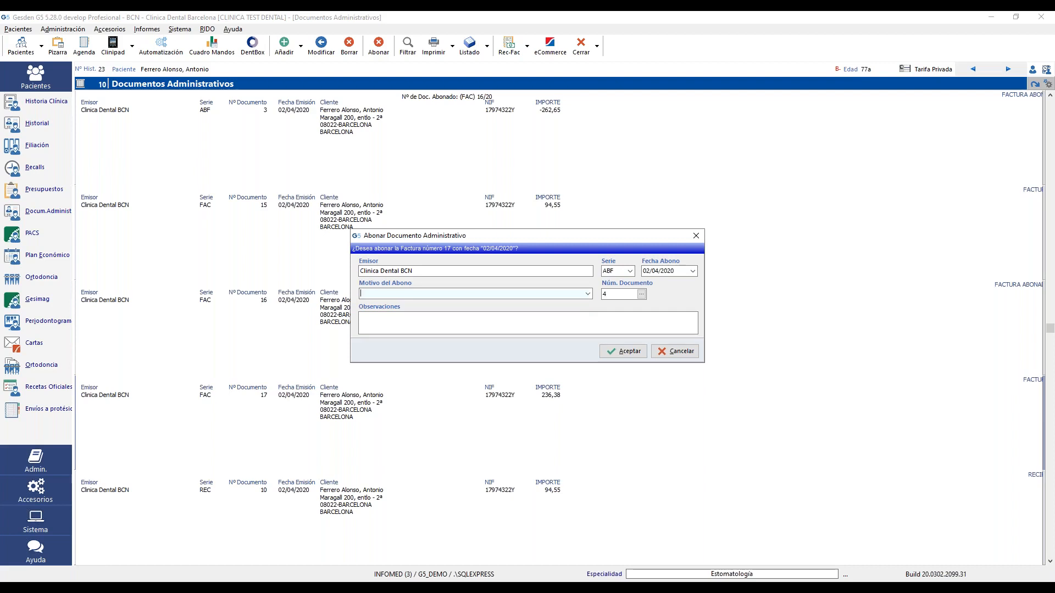
{"action": "left_click", "coordinate": [588, 295]}
{"action": "left_click", "coordinate": [431, 345]}
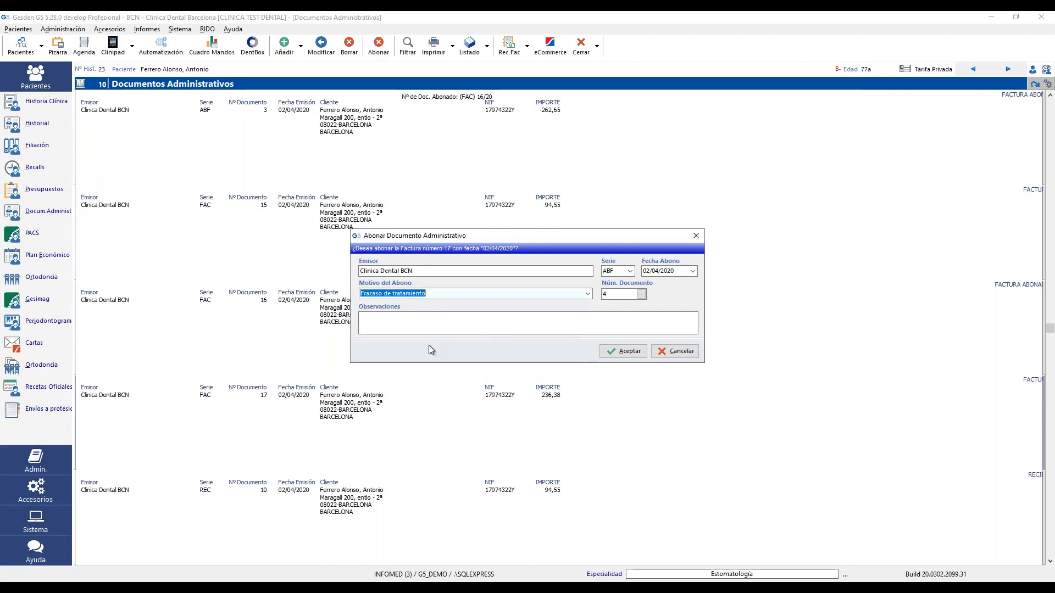
{"action": "left_click", "coordinate": [611, 271]}
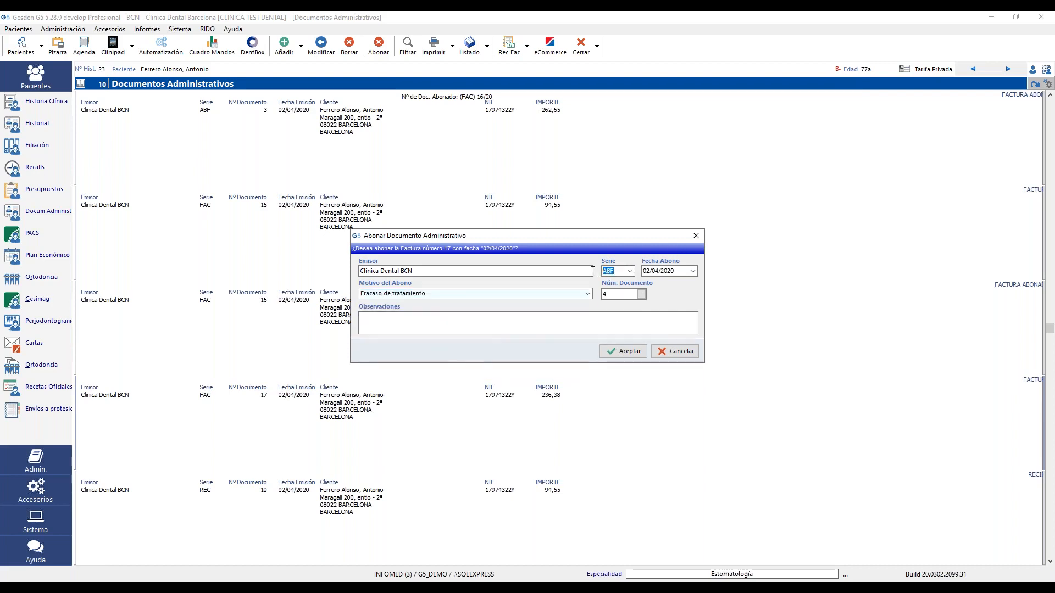
{"action": "left_click", "coordinate": [626, 351]}
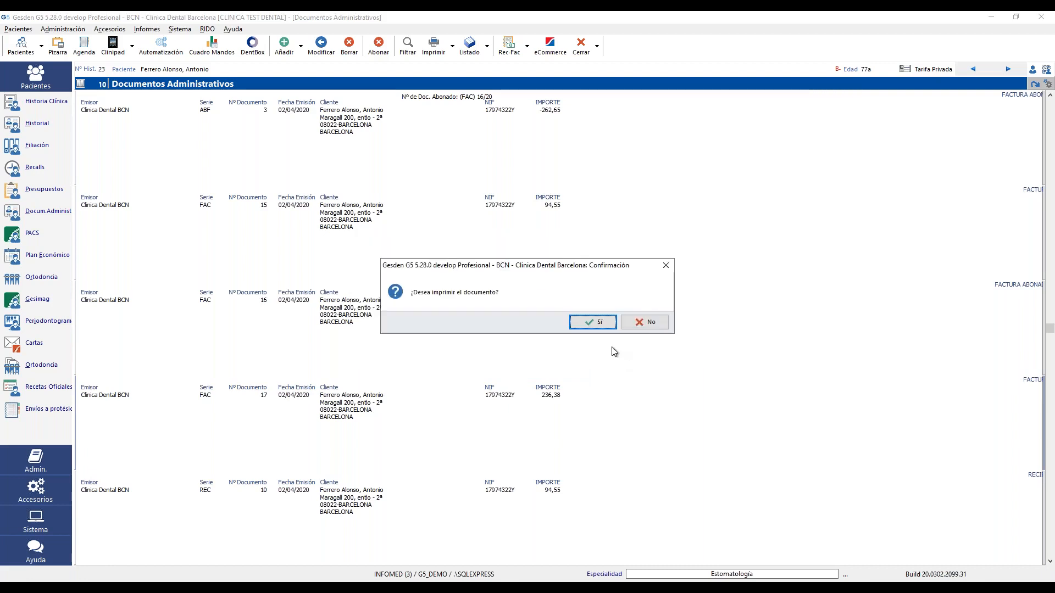
{"action": "left_click", "coordinate": [600, 323]}
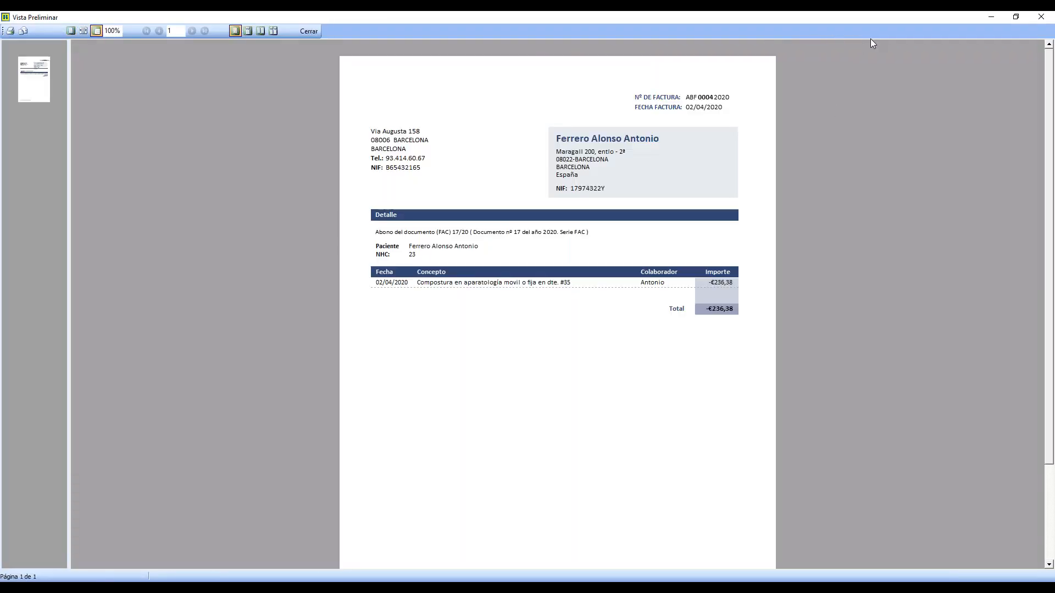
{"action": "left_click", "coordinate": [308, 31]}
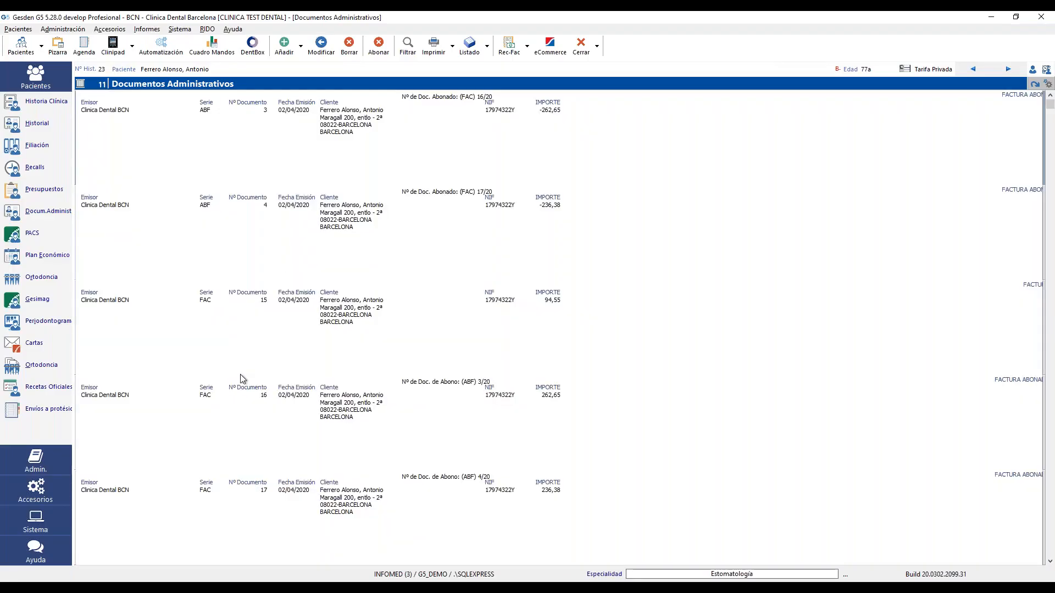
- Check the new credit note ABF 4 alongside invoice FAC 15
{"action": "left_click", "coordinate": [250, 254]}
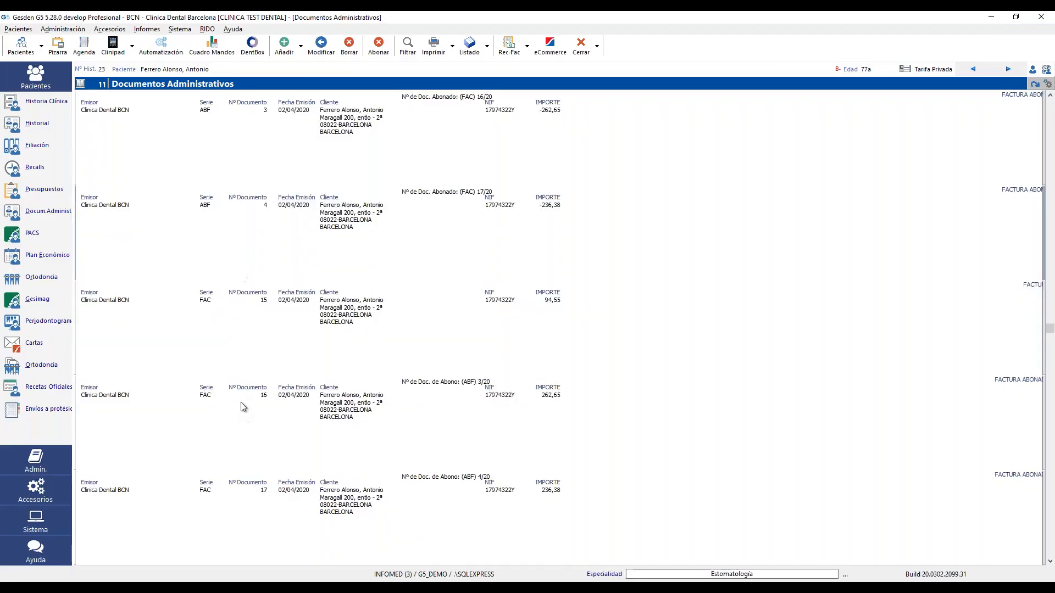
{"action": "left_click", "coordinate": [241, 357]}
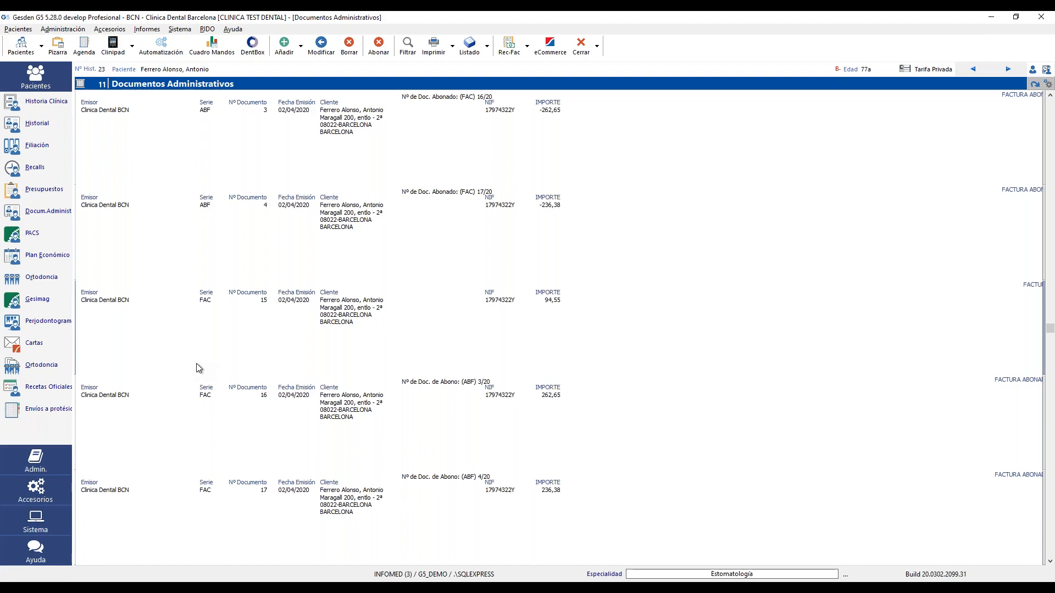
{"action": "left_click", "coordinate": [177, 29]}
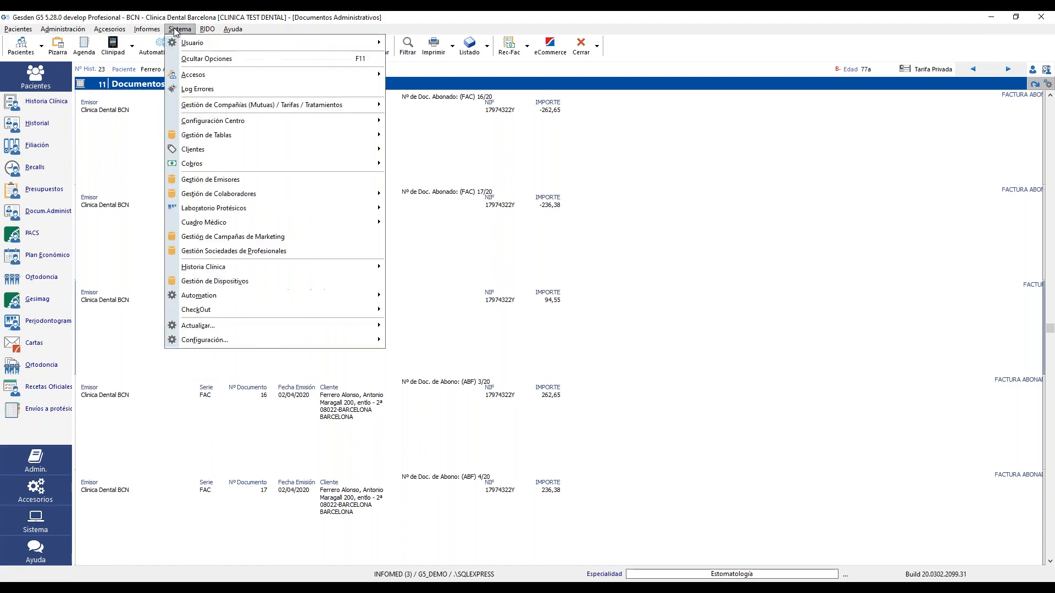
- In Configuración > Docs.Admin., try the automatic invoice, receipt and advance-receipt generation options
{"action": "mouse_move", "coordinate": [300, 344]}
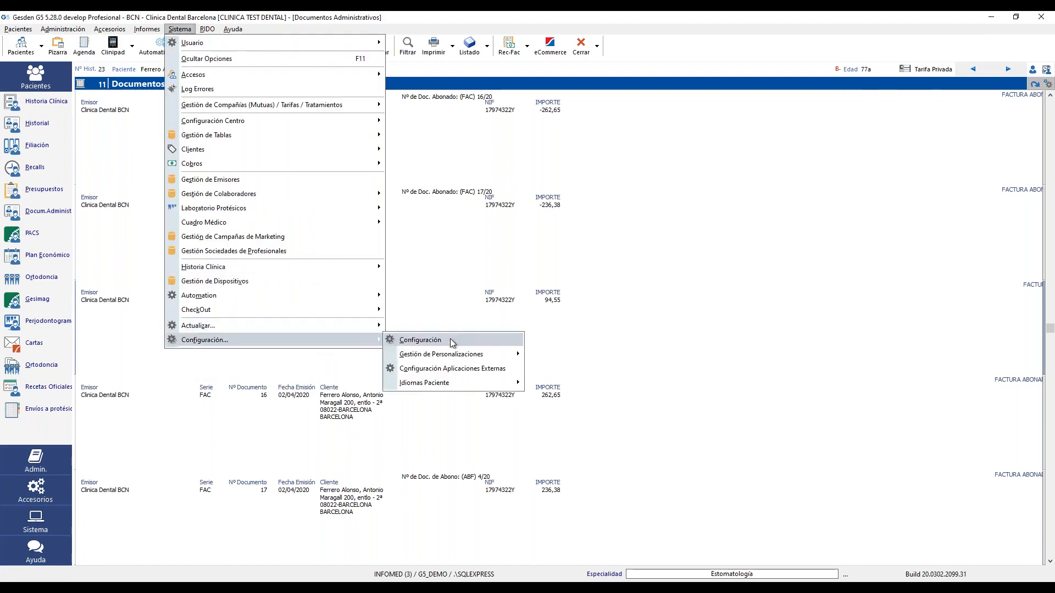
{"action": "left_click", "coordinate": [453, 341]}
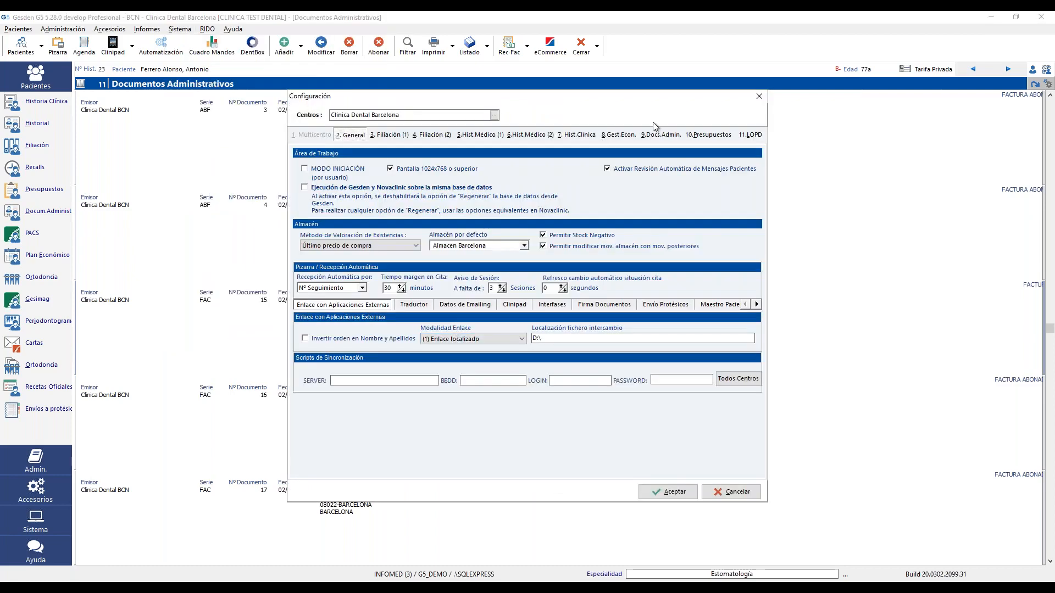
{"action": "left_click", "coordinate": [656, 136]}
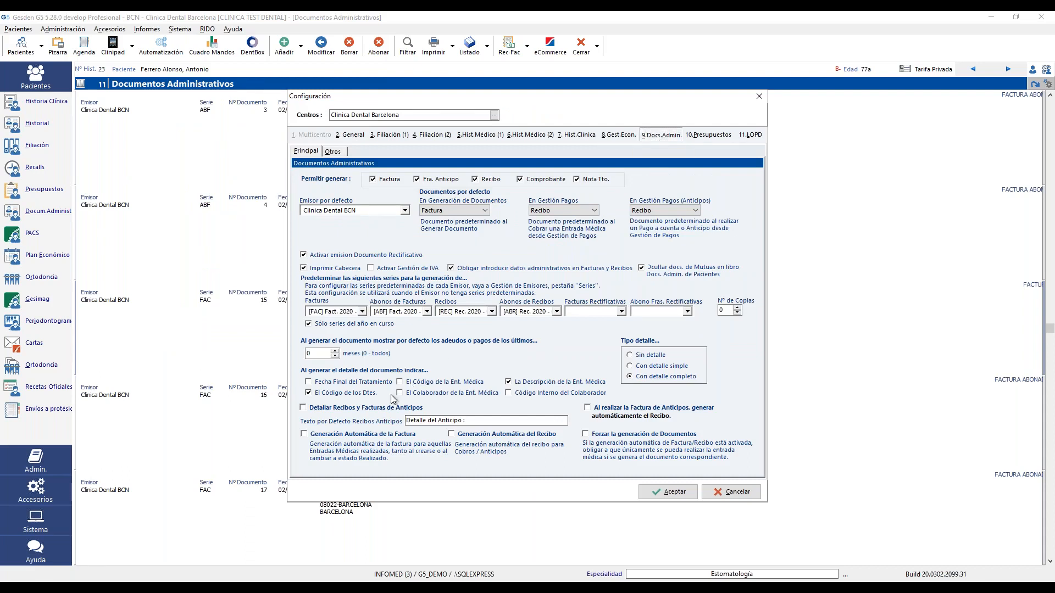
{"action": "left_click", "coordinate": [317, 435]}
{"action": "left_click", "coordinate": [468, 434]}
{"action": "left_click", "coordinate": [612, 437]}
{"action": "left_click", "coordinate": [615, 411]}
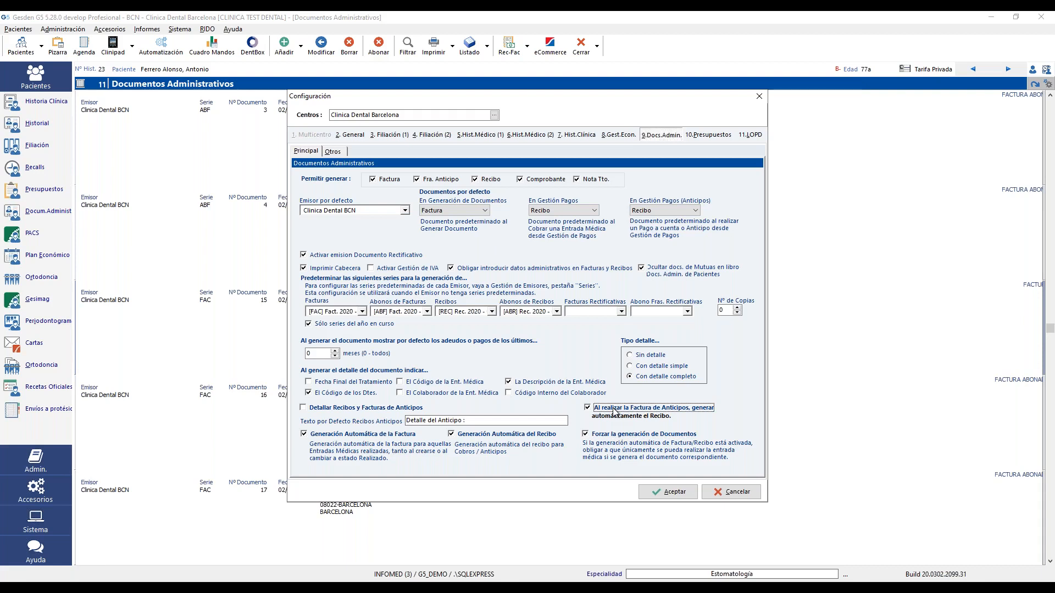
{"action": "left_click", "coordinate": [622, 435]}
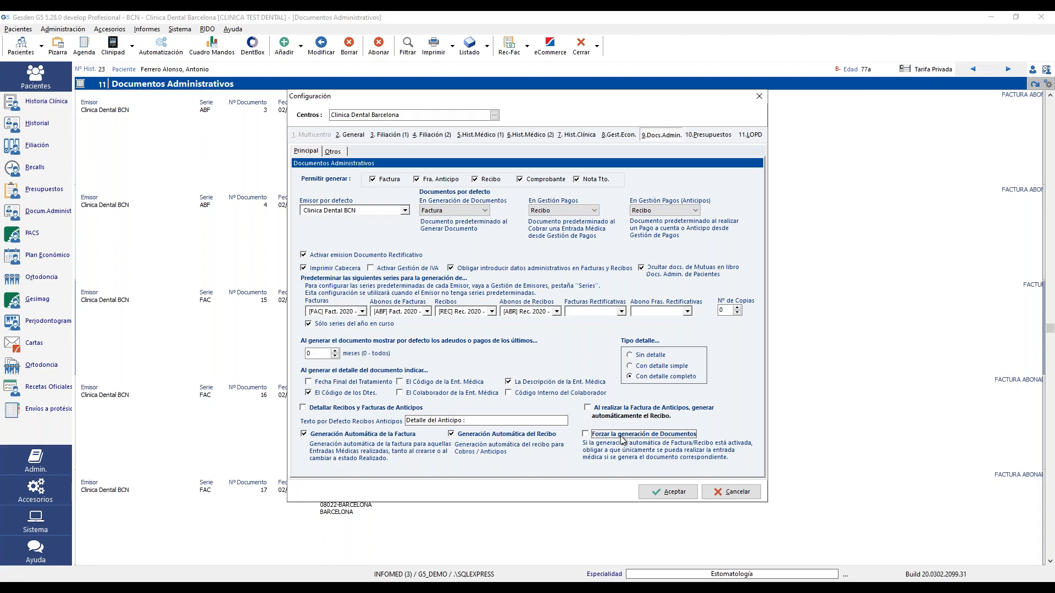
- Enable Forzar generación and Detallar Recibos y Facturas de Anticipos, disable automatic receipts, and save
{"action": "left_click", "coordinate": [622, 437]}
{"action": "left_click", "coordinate": [327, 411]}
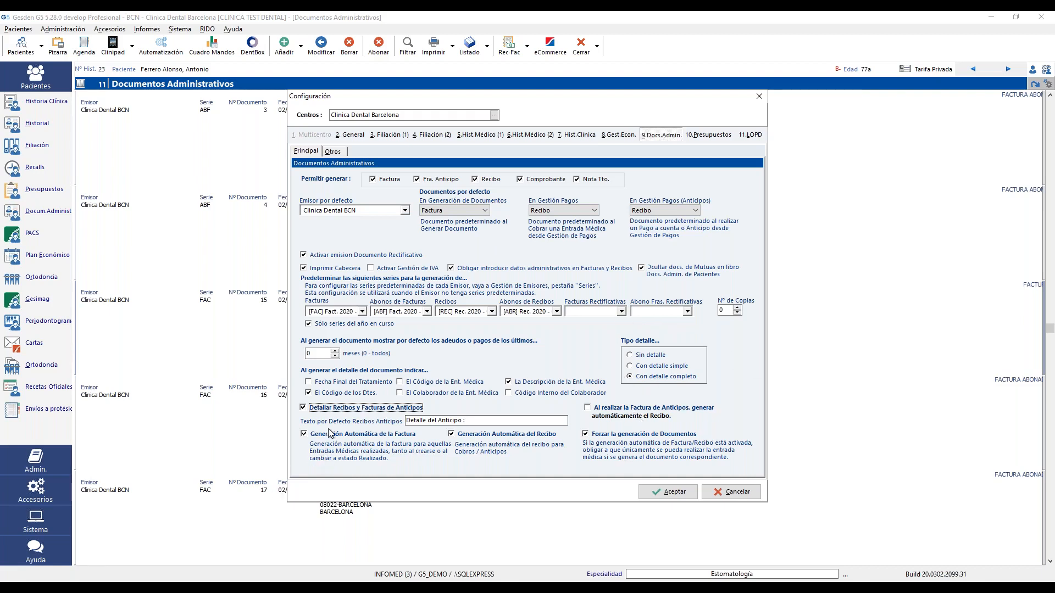
{"action": "left_click", "coordinate": [489, 435]}
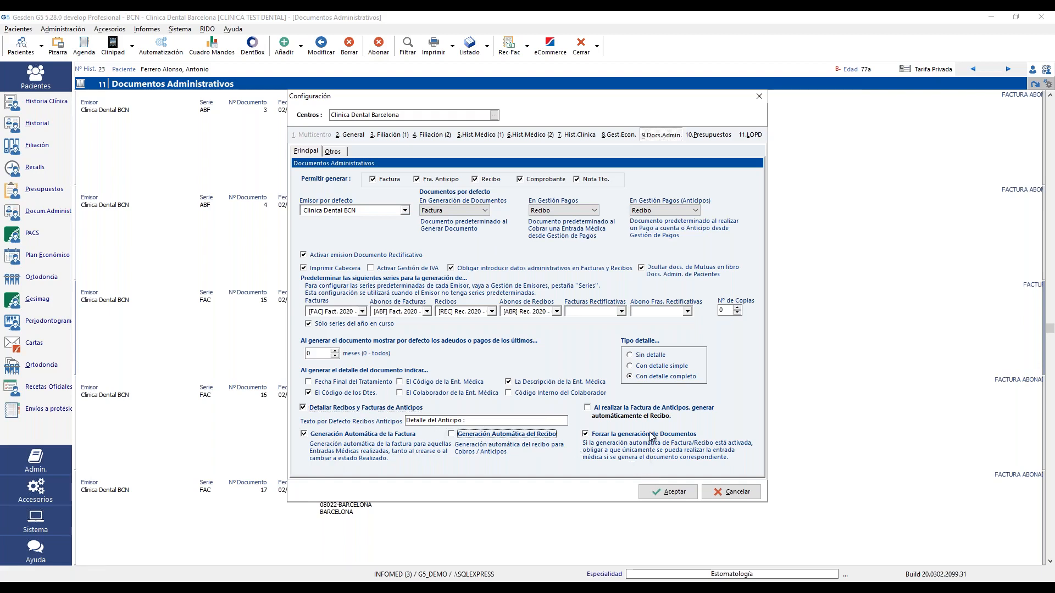
{"action": "left_click", "coordinate": [669, 492]}
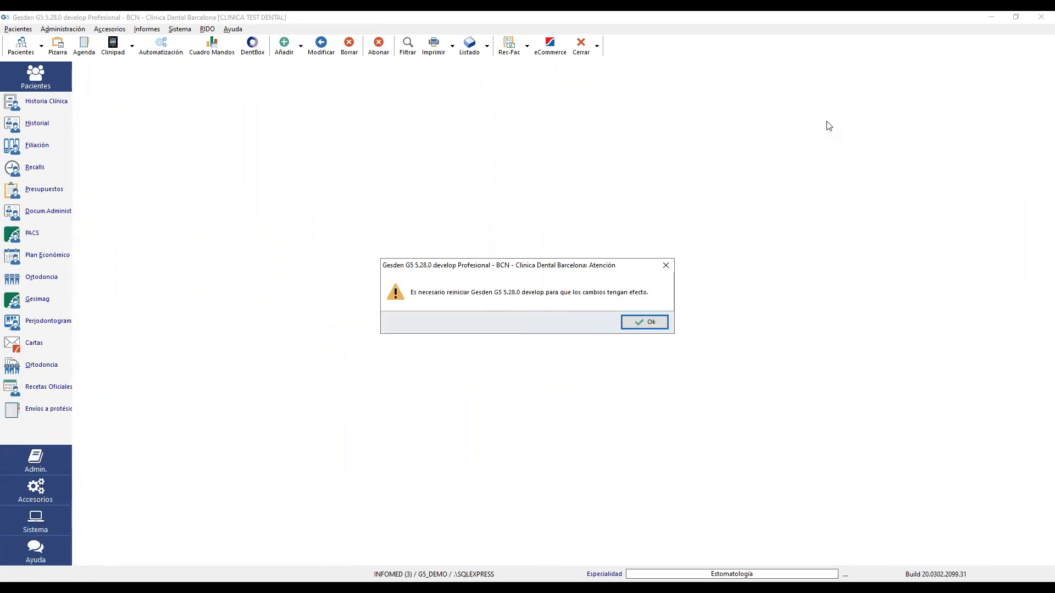
{"action": "left_click", "coordinate": [646, 322]}
- Exit Gesden G5, relaunch it and log in with the clinic user and password
{"action": "left_click", "coordinate": [1042, 18]}
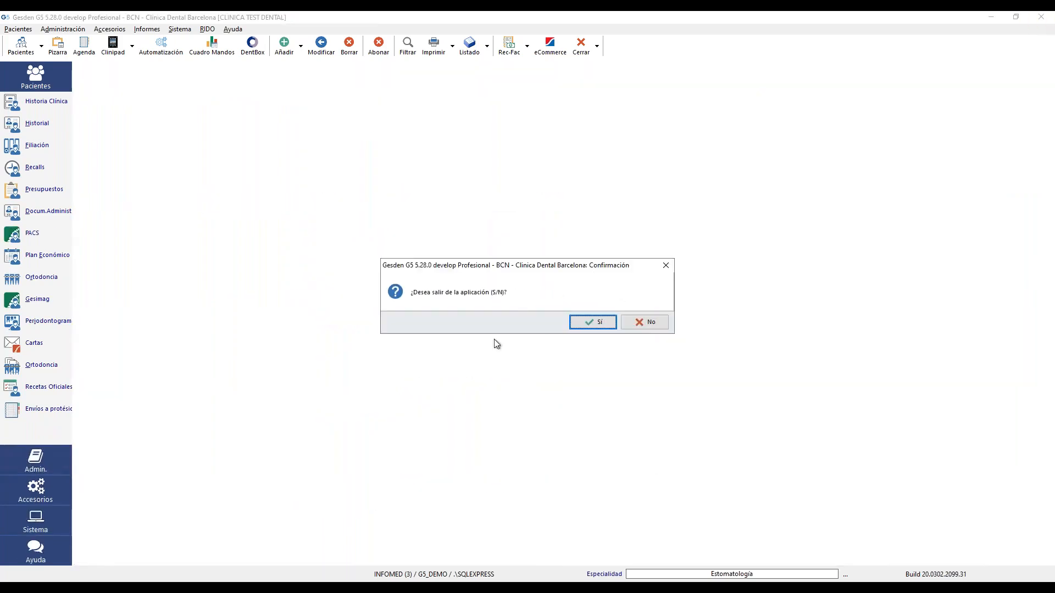
{"action": "left_click", "coordinate": [584, 322]}
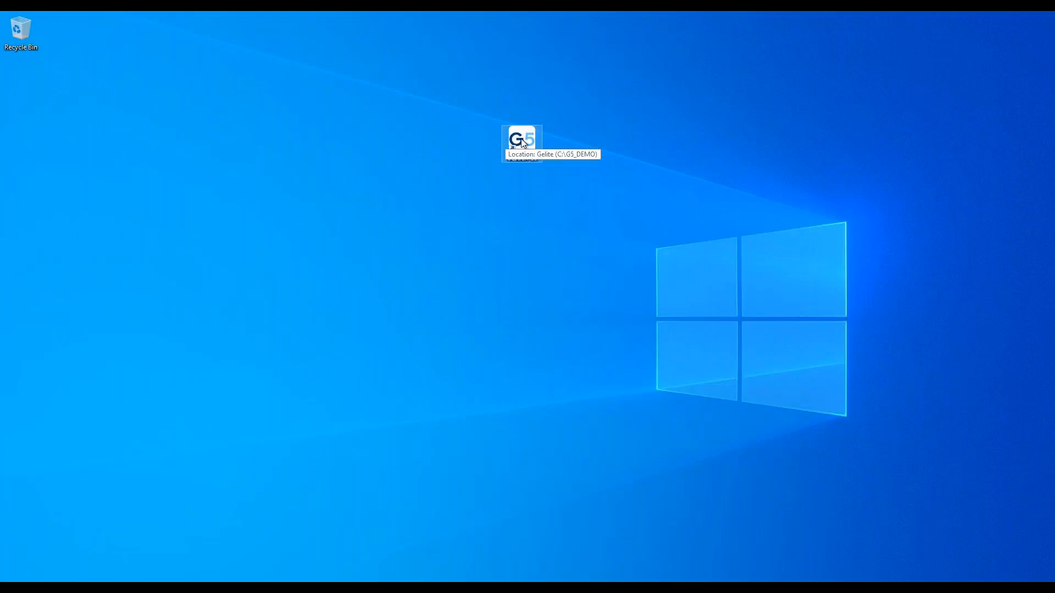
{"action": "double_click", "coordinate": [522, 139]}
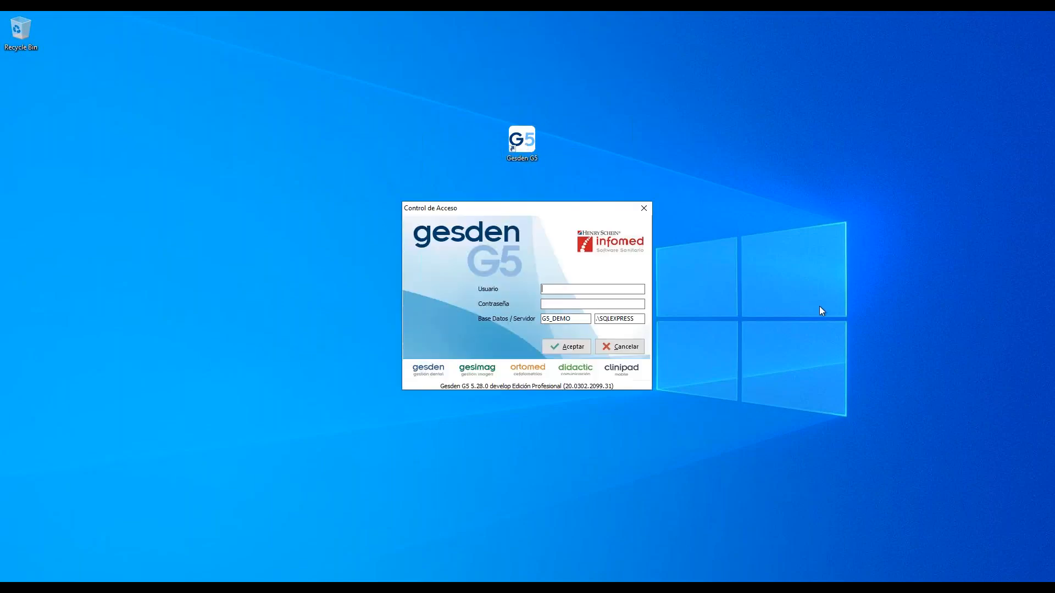
{"action": "type", "text": "INFOMED"}
{"action": "key", "text": "Tab"}
{"action": "type", "text": "gesden"}
{"action": "key", "text": "Return"}
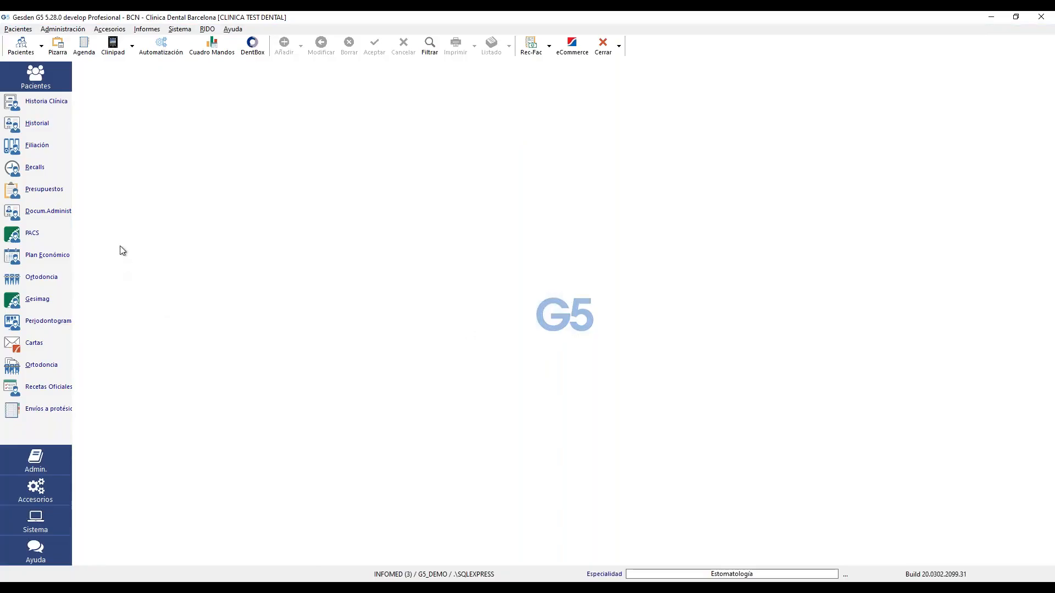
- Find the patient by medical history number and open their clinical history
{"action": "left_click", "coordinate": [63, 29]}
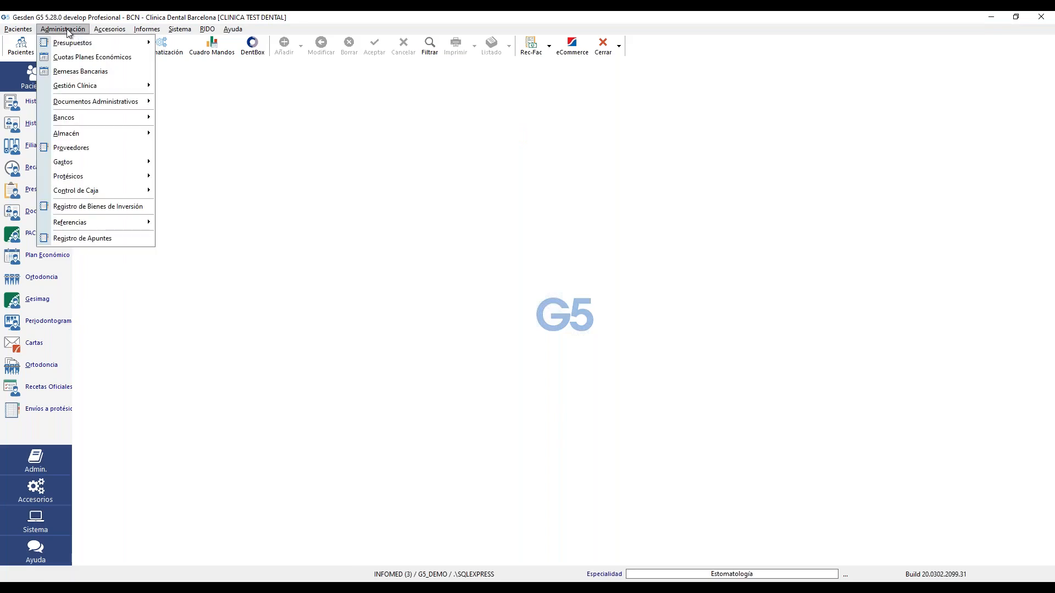
{"action": "left_click", "coordinate": [248, 96]}
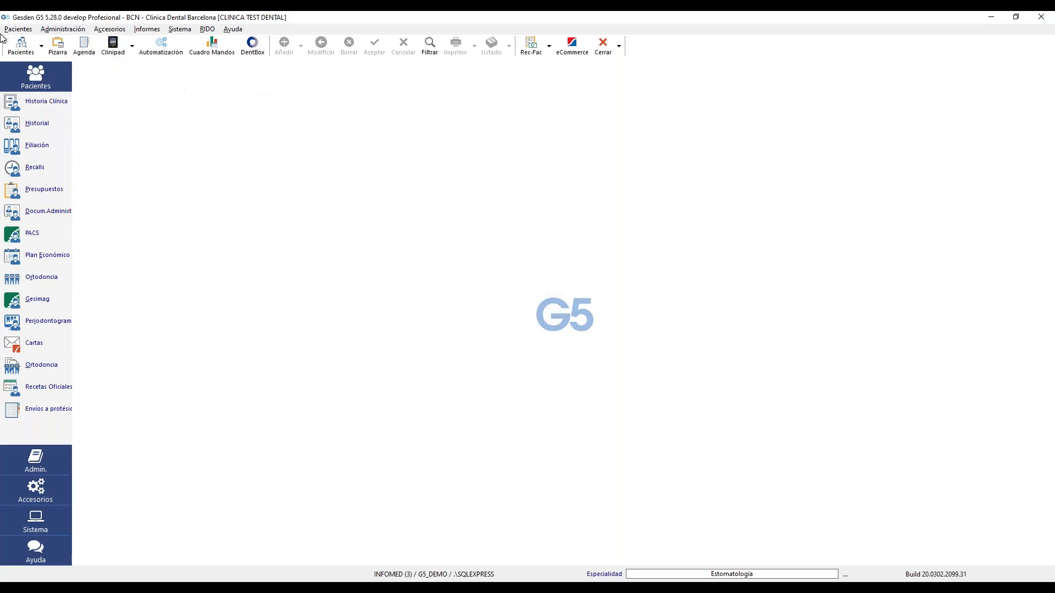
{"action": "left_click", "coordinate": [21, 47]}
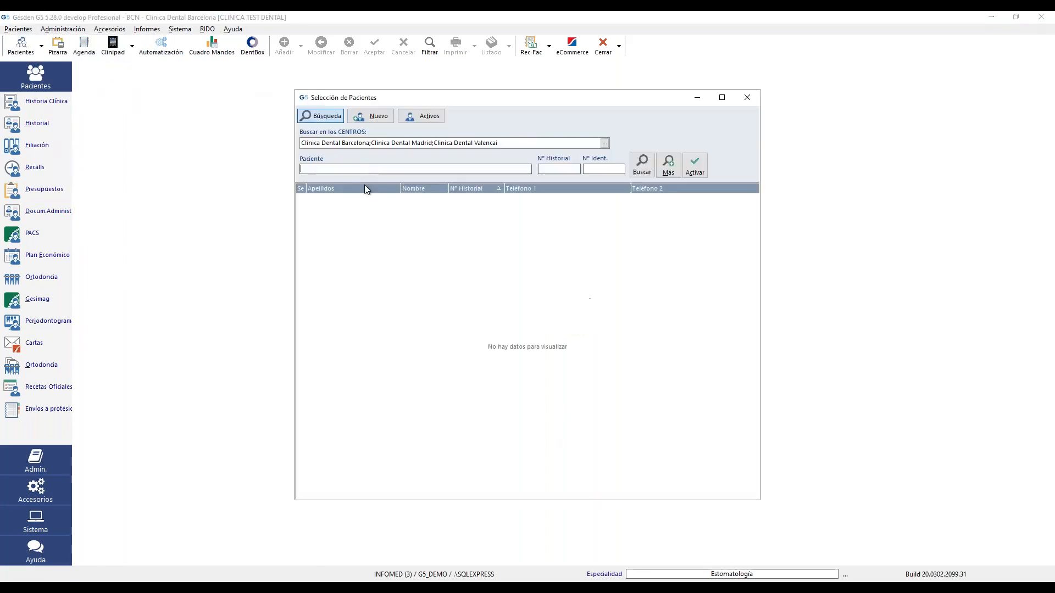
{"action": "left_click", "coordinate": [544, 170]}
{"action": "type", "text": "23"}
{"action": "left_click", "coordinate": [642, 164]}
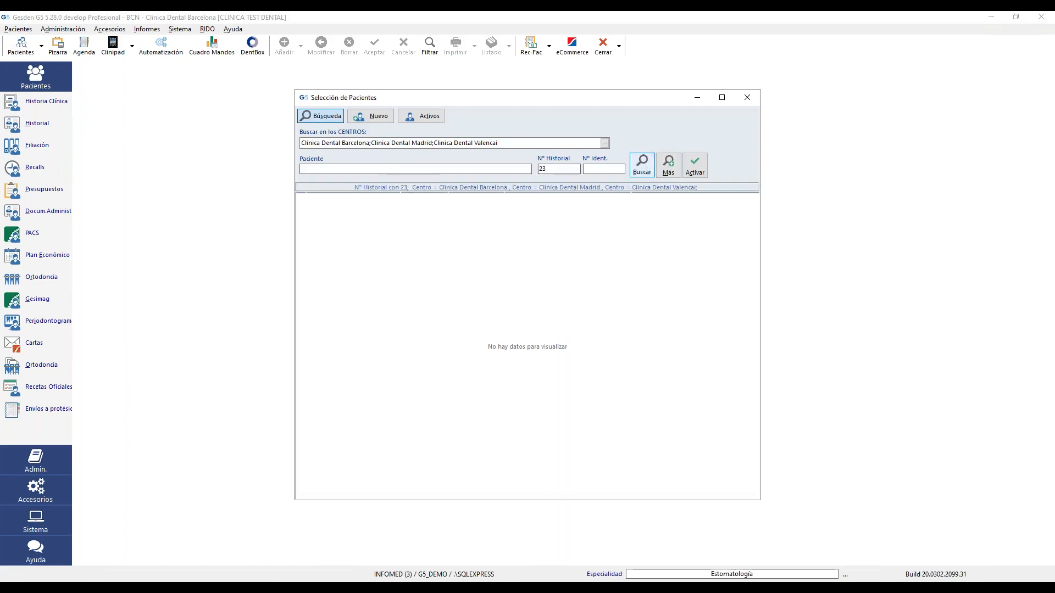
{"action": "double_click", "coordinate": [495, 209]}
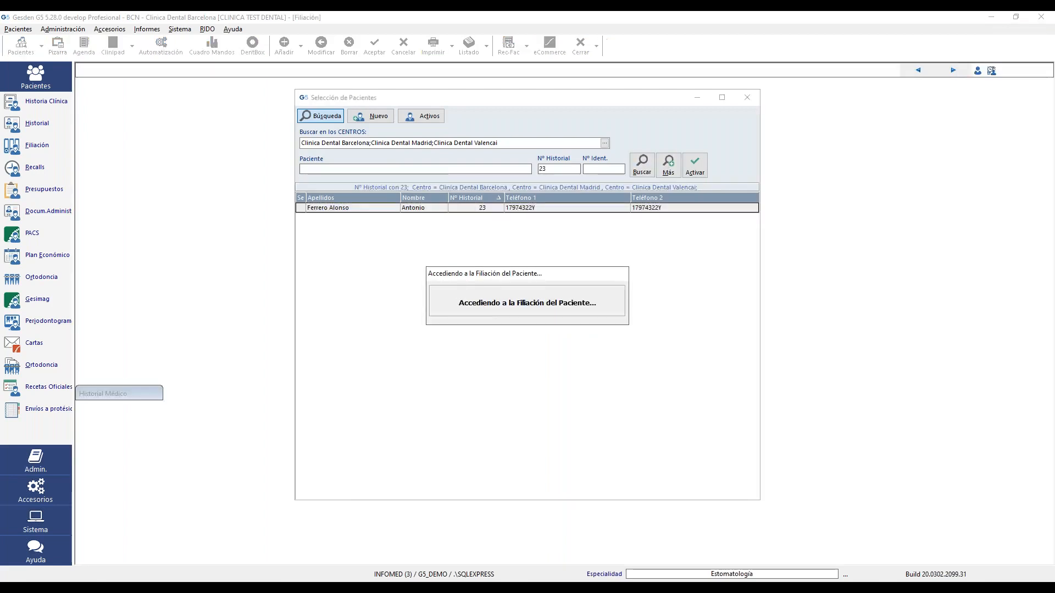
{"action": "left_click", "coordinate": [17, 126]}
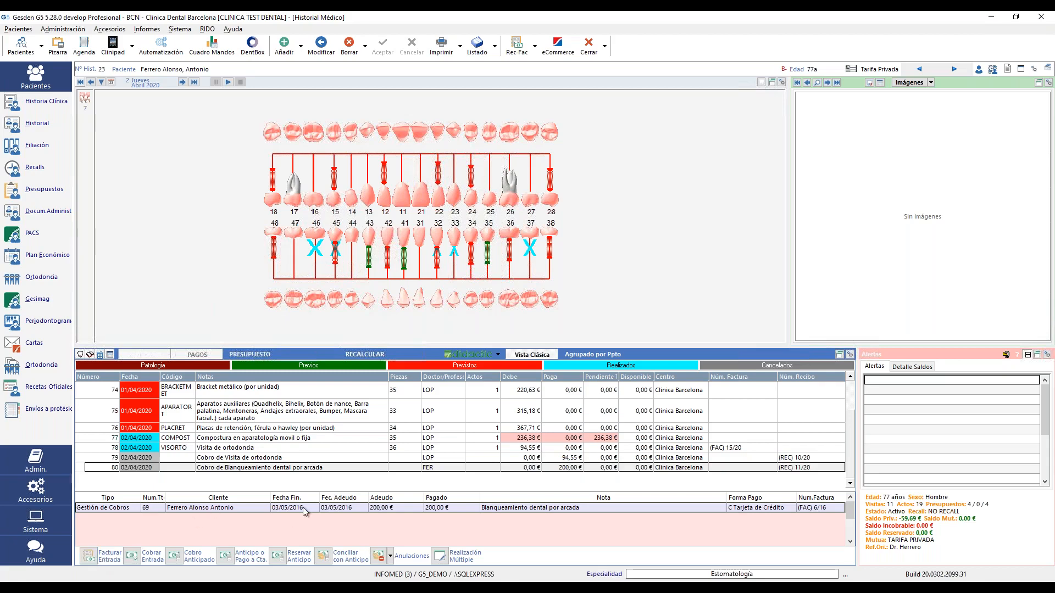
- Select row 77, the orthodontic appliance repair on tooth 35
{"action": "left_click", "coordinate": [467, 440]}
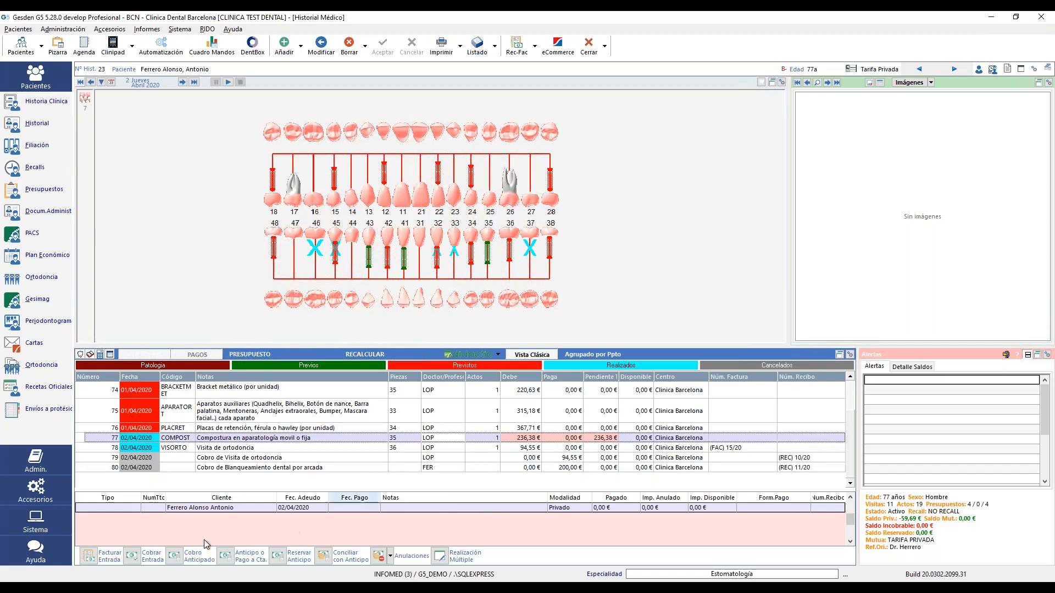
{"action": "left_click", "coordinate": [134, 557]}
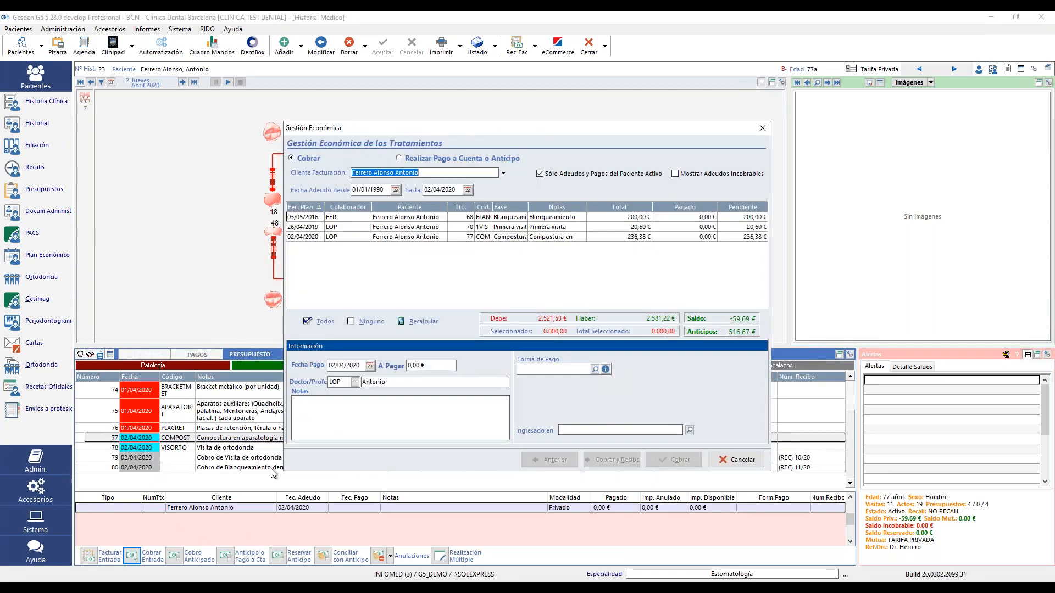
{"action": "left_click", "coordinate": [499, 237]}
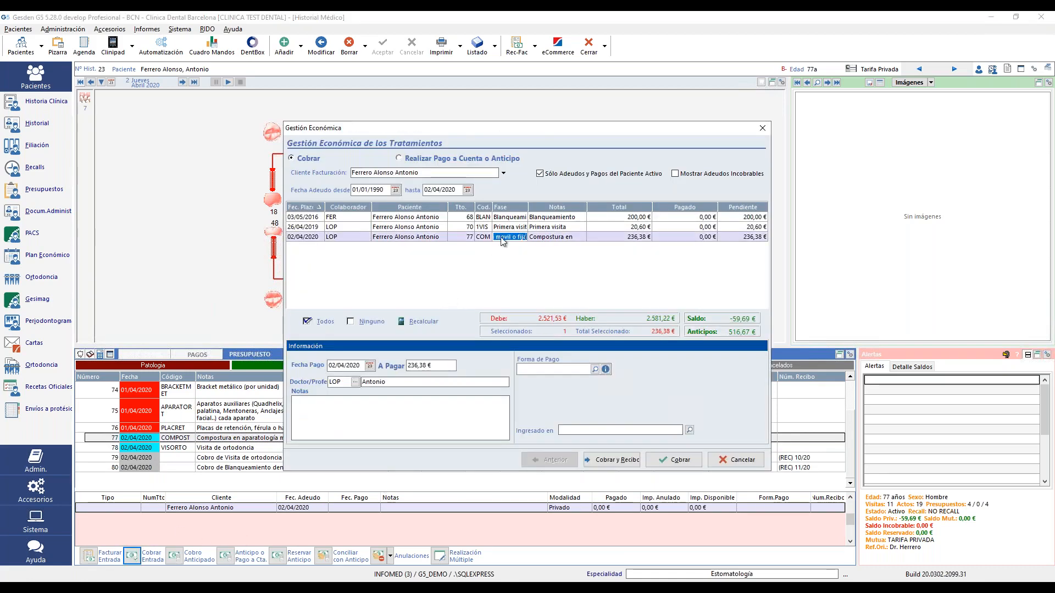
{"action": "left_click", "coordinate": [681, 465]}
{"action": "left_click", "coordinate": [641, 322]}
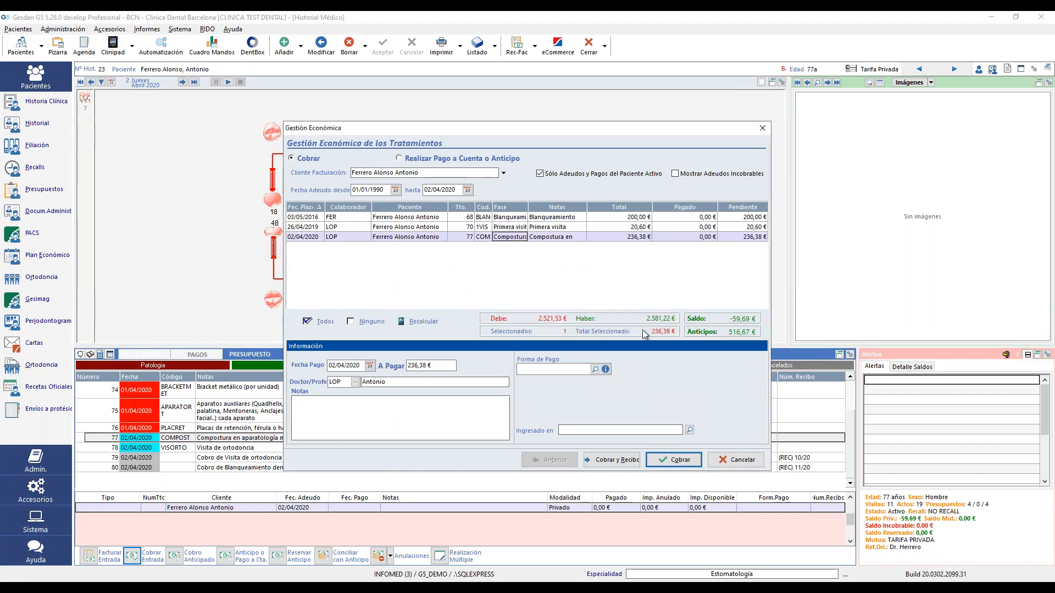
{"action": "left_click", "coordinate": [595, 369]}
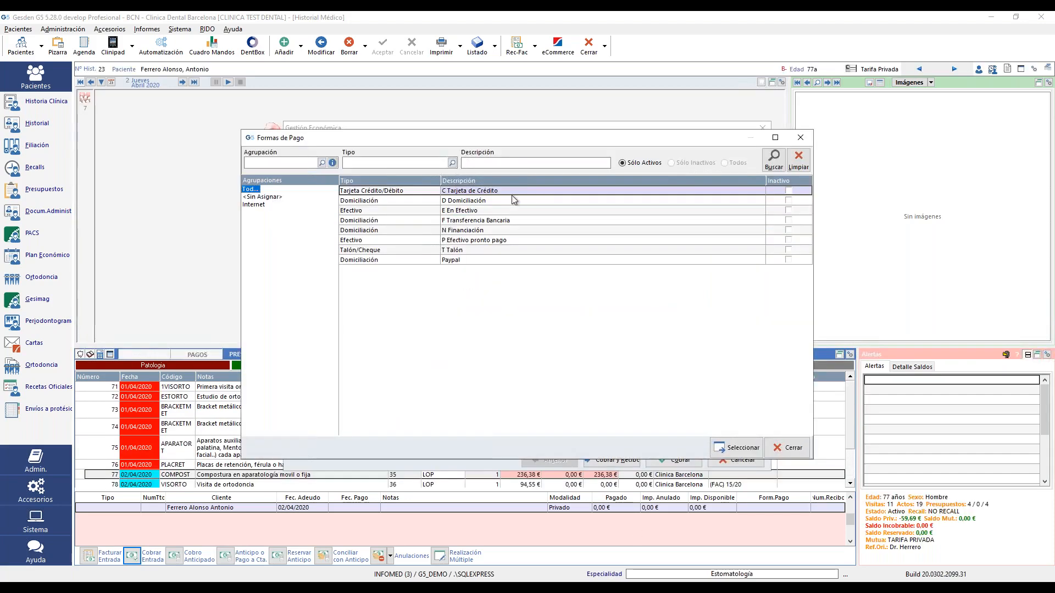
{"action": "double_click", "coordinate": [506, 210]}
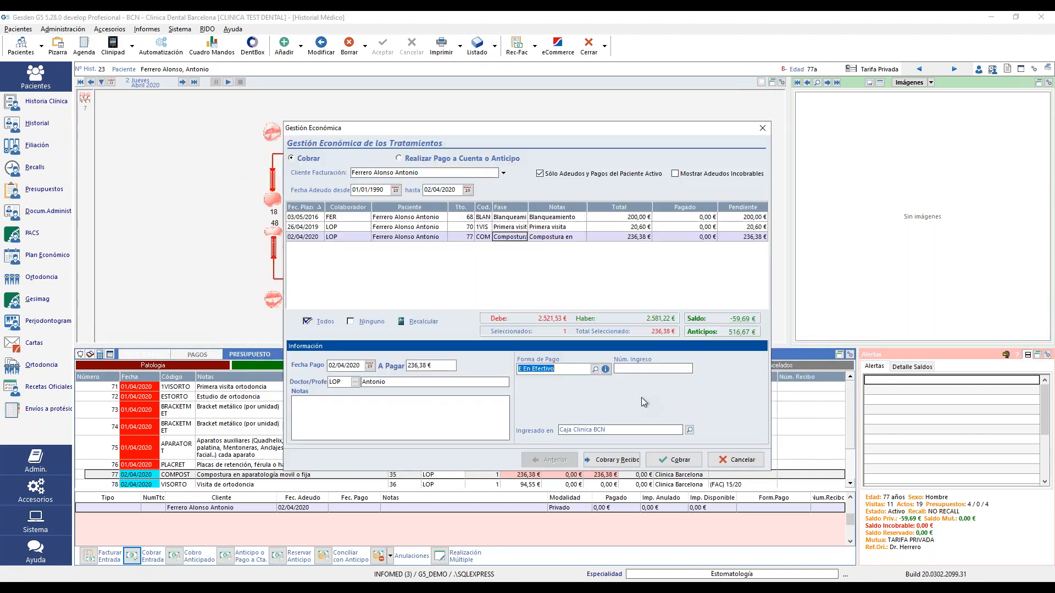
{"action": "left_click", "coordinate": [680, 461]}
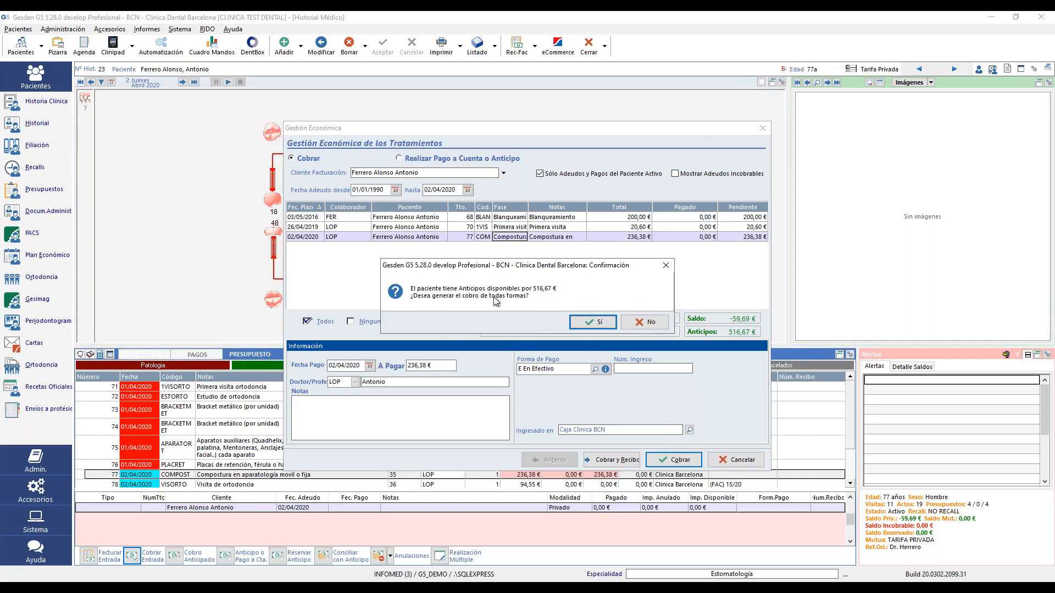
{"action": "left_click", "coordinate": [646, 324]}
{"action": "left_click", "coordinate": [735, 460]}
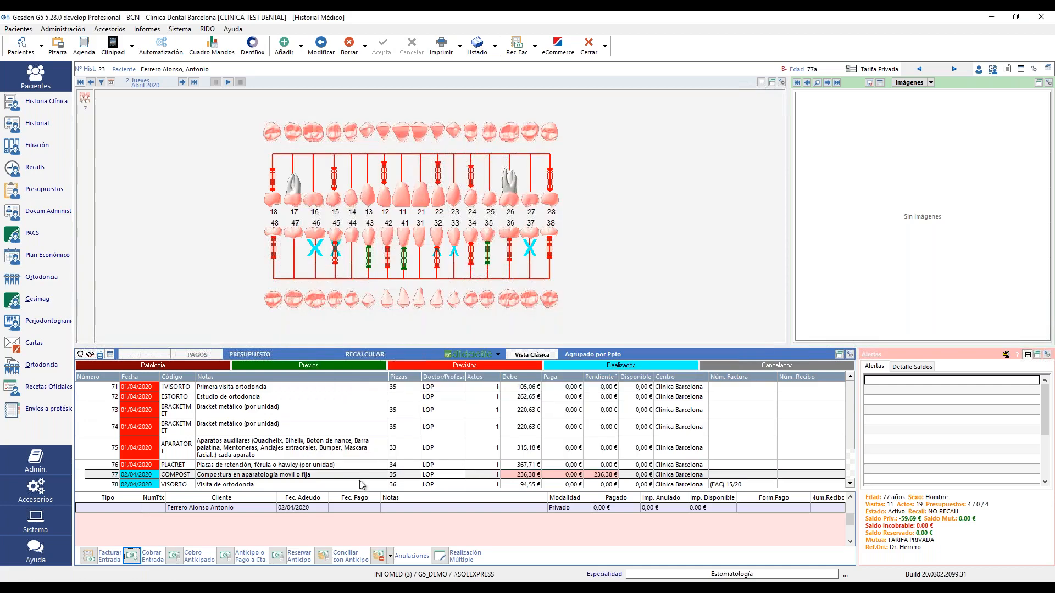
- Manually reconcile the 236,38 € repair against the 19/05/2015 advance, with 0 collected
{"action": "left_click", "coordinate": [323, 557]}
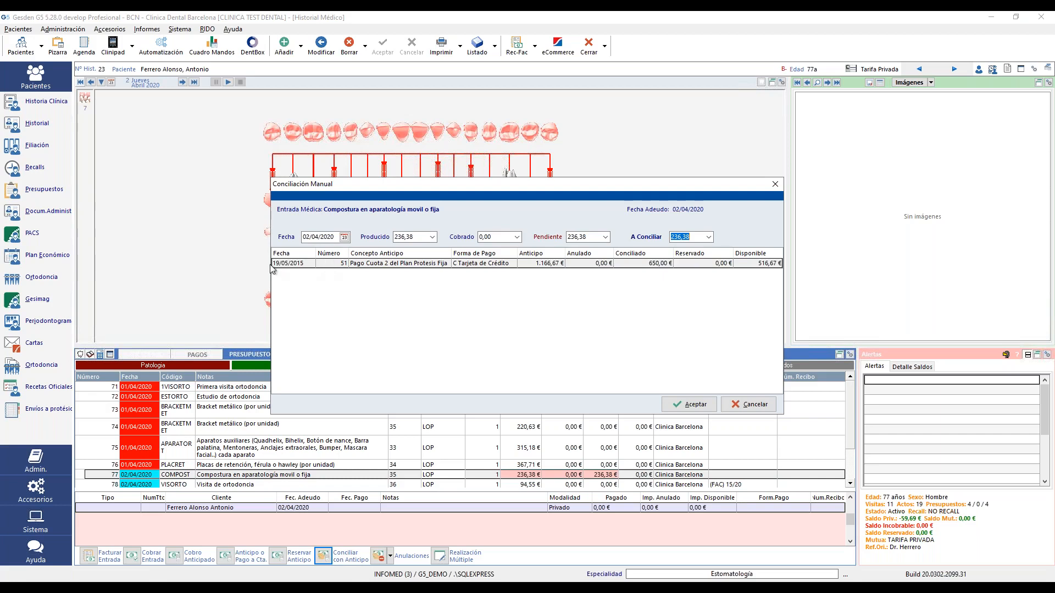
{"action": "left_click", "coordinate": [336, 237]}
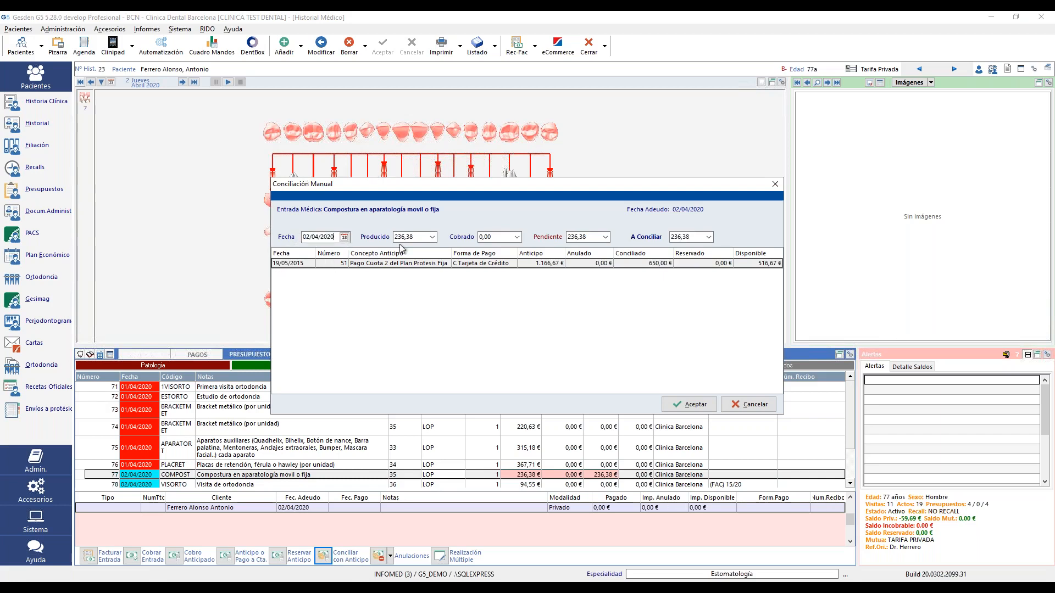
{"action": "key", "text": "Tab"}
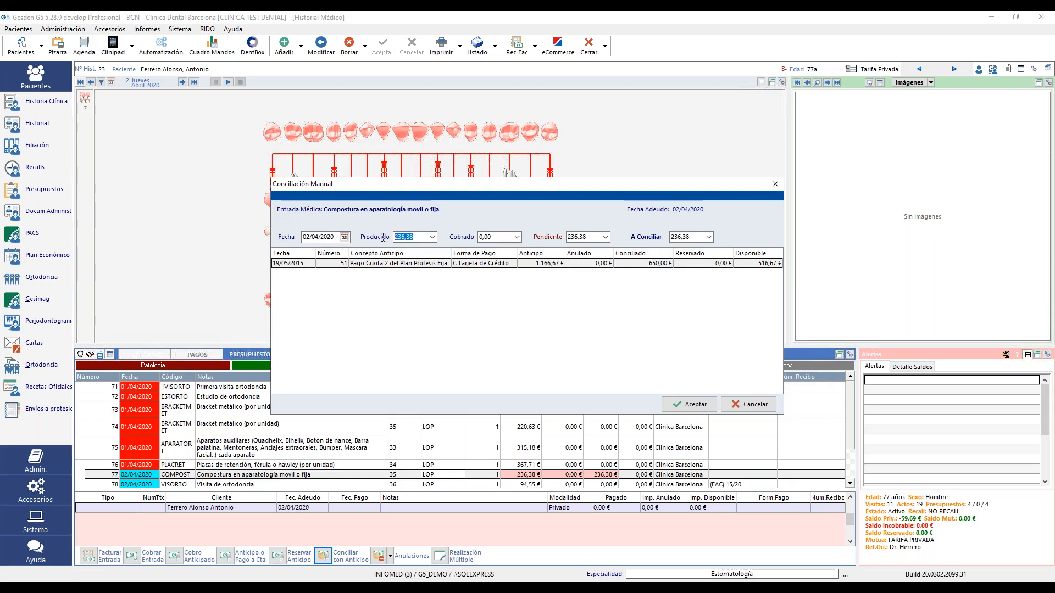
{"action": "left_click", "coordinate": [492, 237]}
{"action": "type", "text": "0"}
{"action": "key", "text": "shift+Tab"}
{"action": "left_click", "coordinate": [588, 237]}
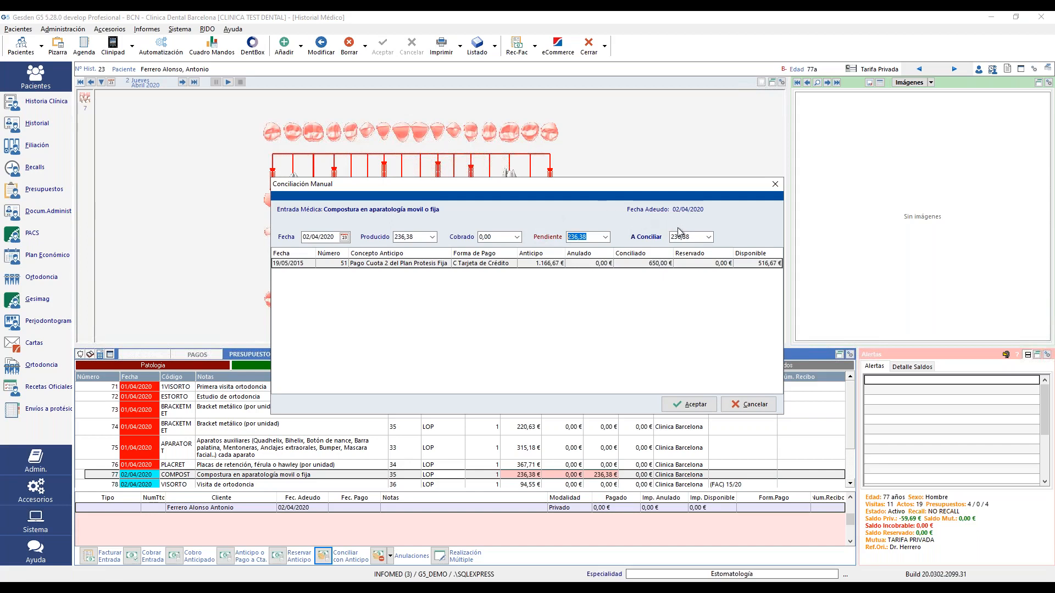
{"action": "left_click", "coordinate": [697, 238]}
{"action": "left_click_drag", "start_coordinate": [646, 236], "coordinate": [594, 239]}
{"action": "left_click", "coordinate": [494, 237]}
{"action": "type", "text": "0"}
{"action": "left_click", "coordinate": [565, 265]}
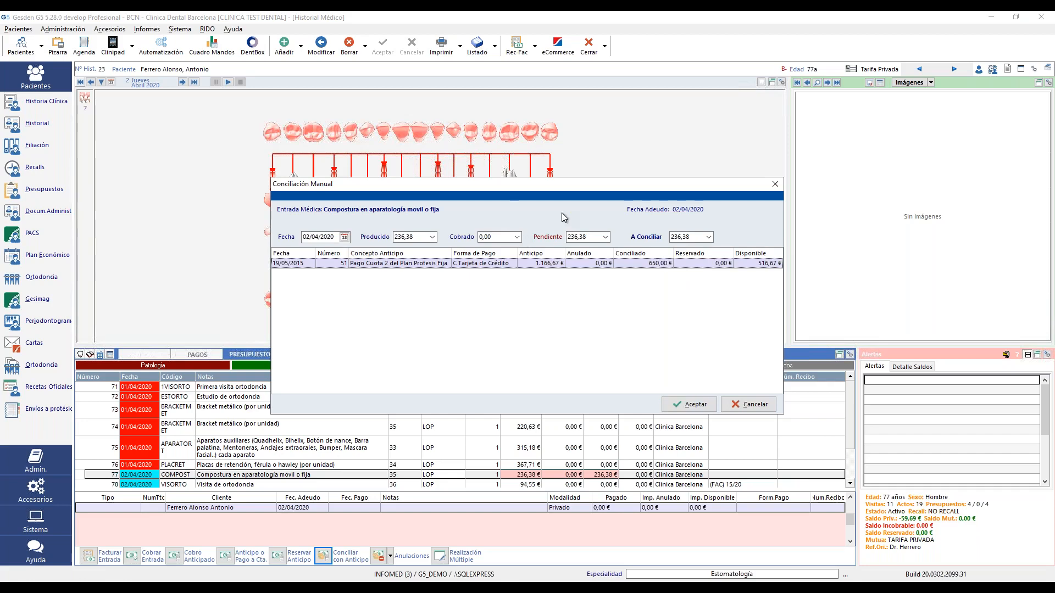
{"action": "left_click", "coordinate": [667, 404]}
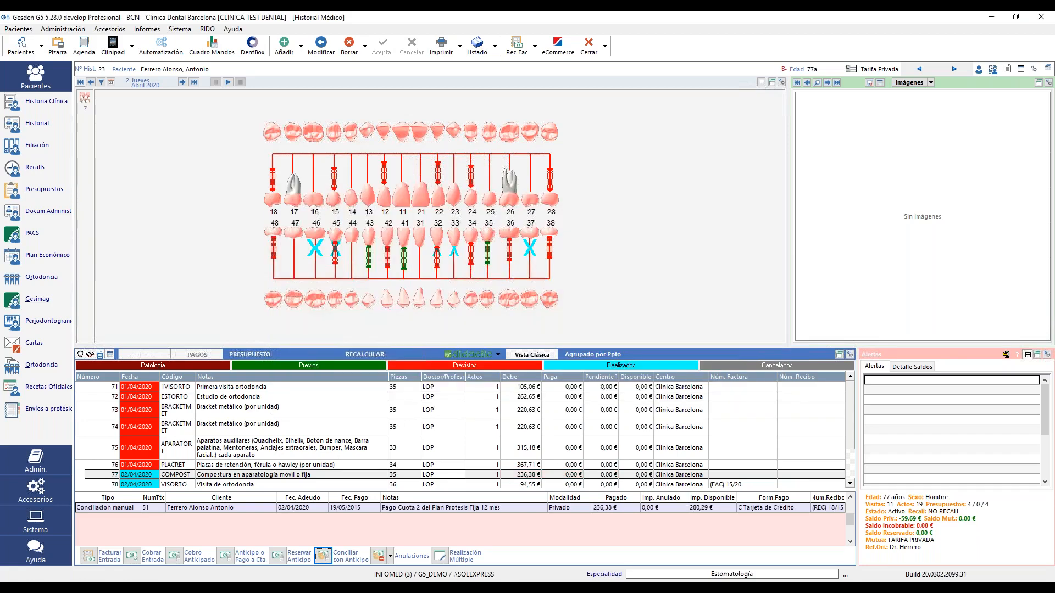
- Cancel document generation and review the repair, orthodontic visit and whitening rows
{"action": "left_click", "coordinate": [89, 556]}
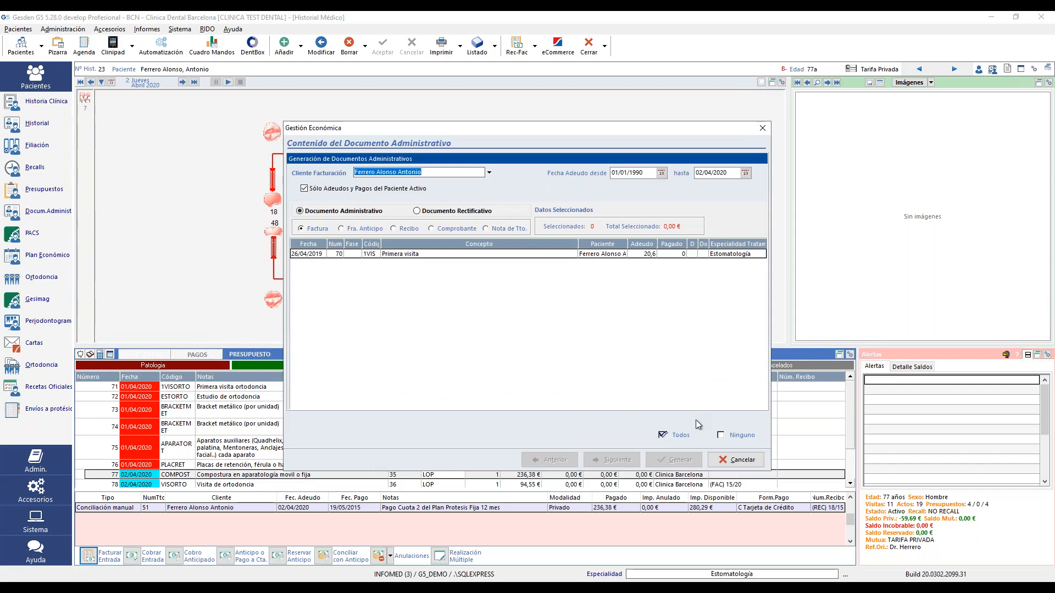
{"action": "left_click", "coordinate": [754, 460]}
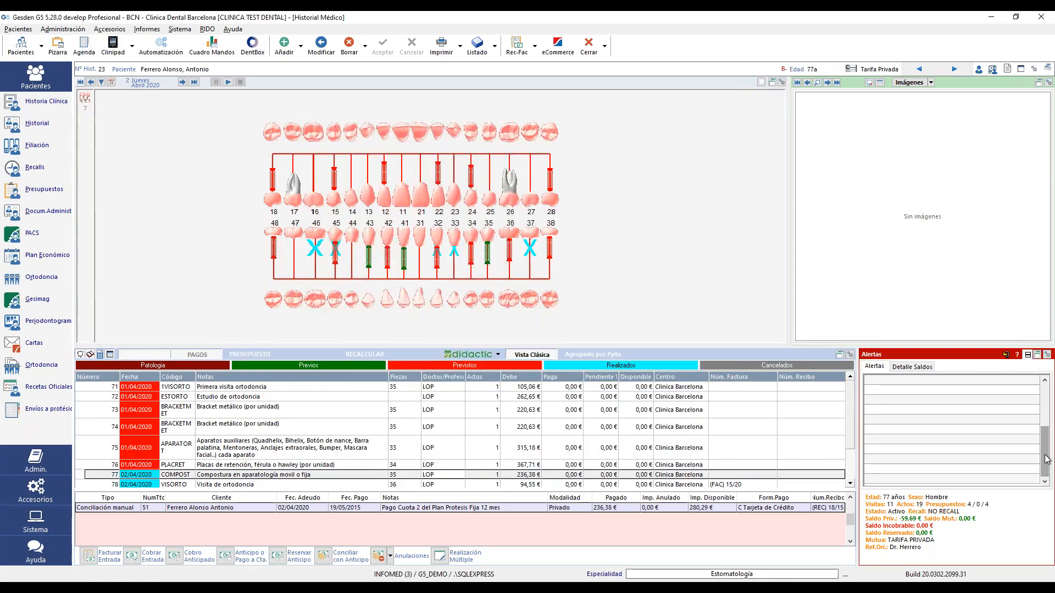
{"action": "left_click_drag", "start_coordinate": [1045, 455], "coordinate": [1051, 495]}
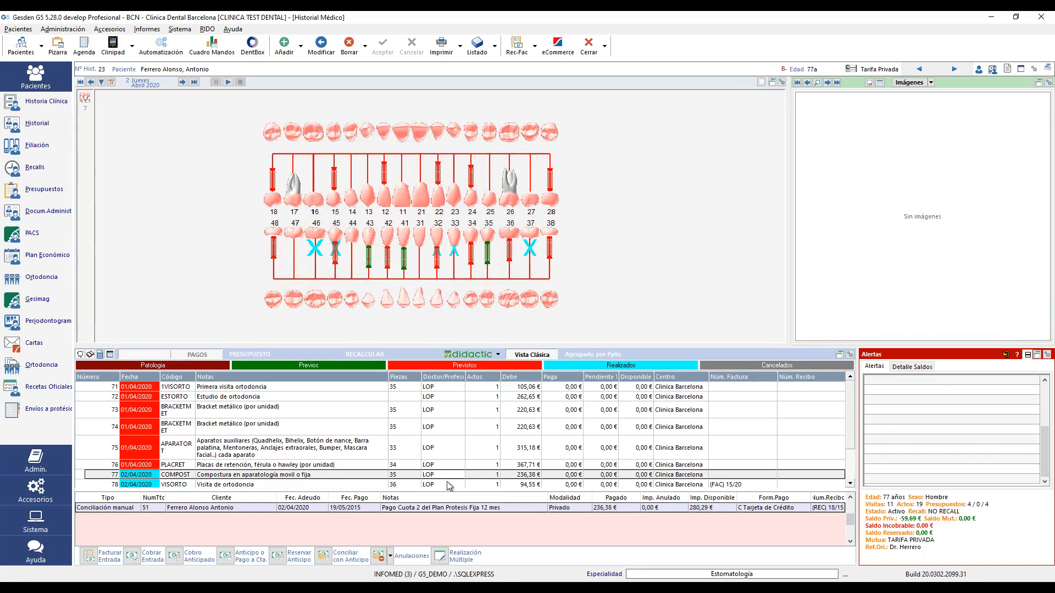
{"action": "left_click_drag", "start_coordinate": [1047, 437], "coordinate": [1036, 377]}
{"action": "scroll", "coordinate": [379, 421], "scroll_direction": "down", "scroll_amount": 1}
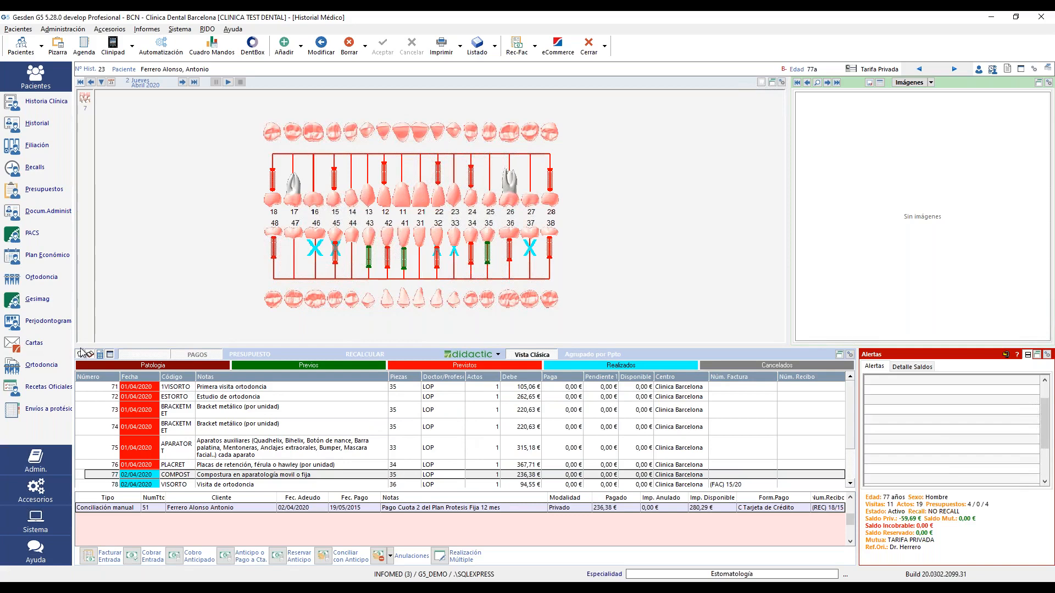
{"action": "left_click", "coordinate": [99, 354]}
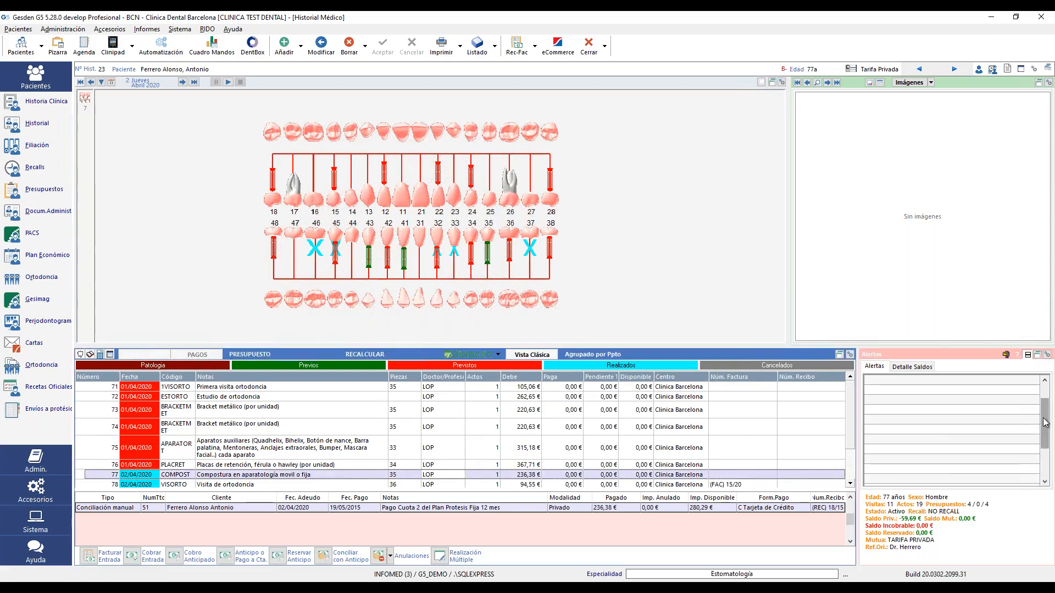
{"action": "left_click_drag", "start_coordinate": [1044, 417], "coordinate": [1043, 491]}
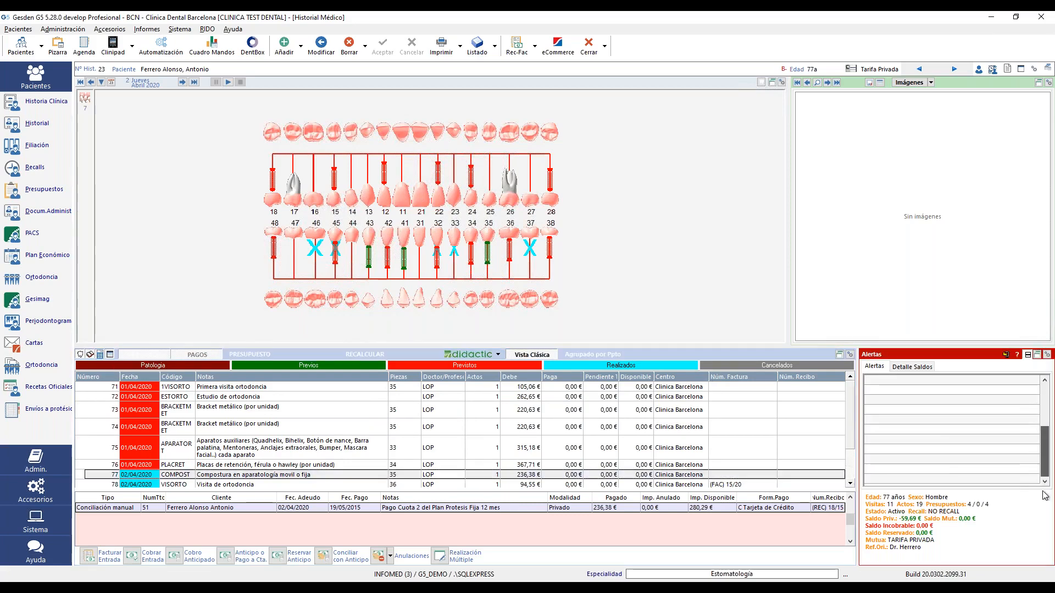
{"action": "left_click", "coordinate": [270, 484]}
{"action": "left_click", "coordinate": [252, 485]}
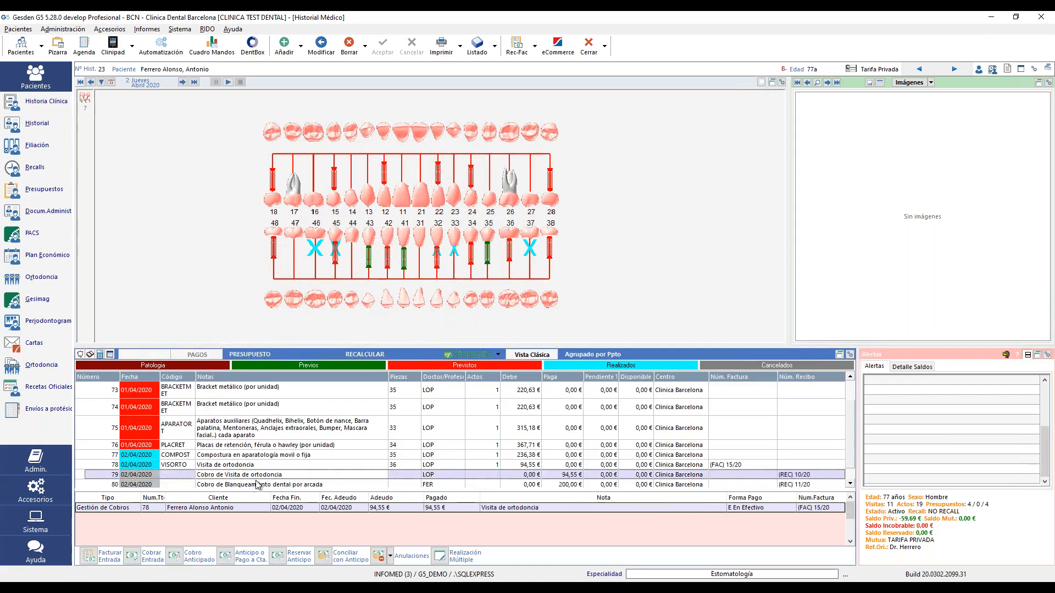
{"action": "left_click", "coordinate": [256, 486]}
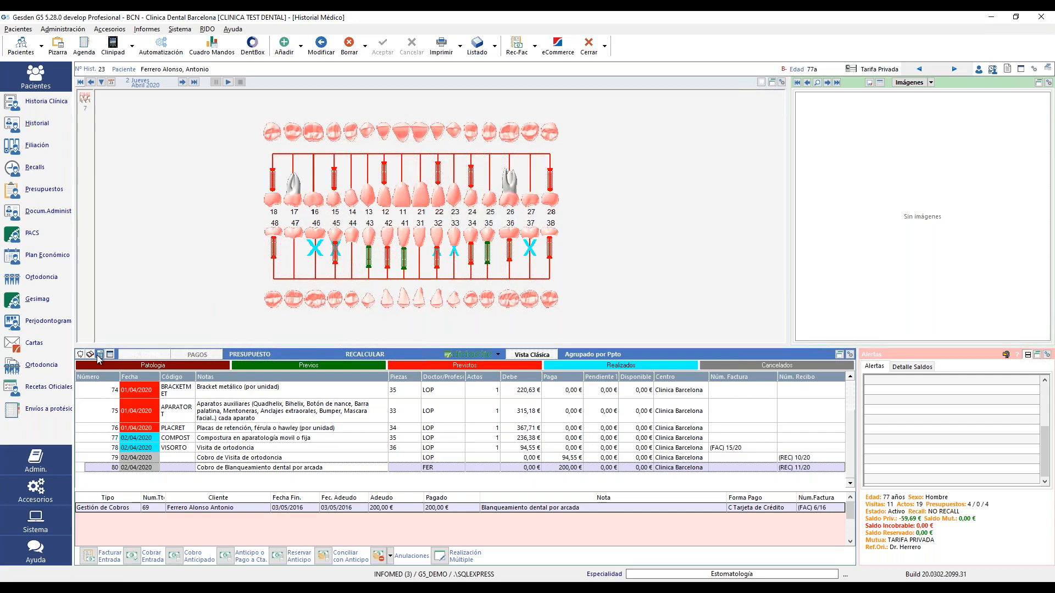
- Toggle the payment notes in the list, then load the next patient from the patient list
{"action": "left_click", "coordinate": [99, 356]}
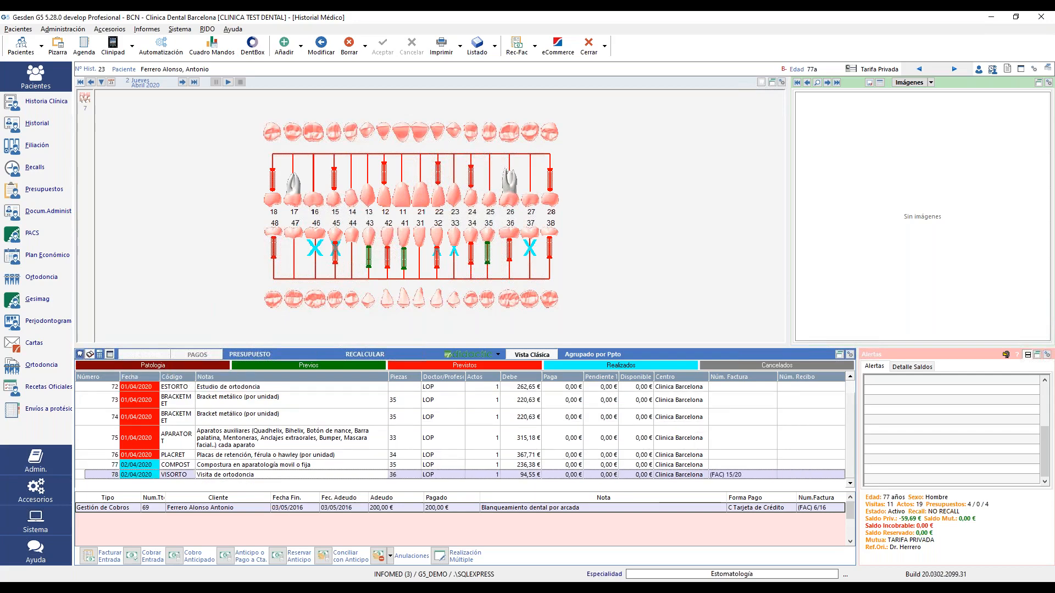
{"action": "left_click", "coordinate": [90, 356]}
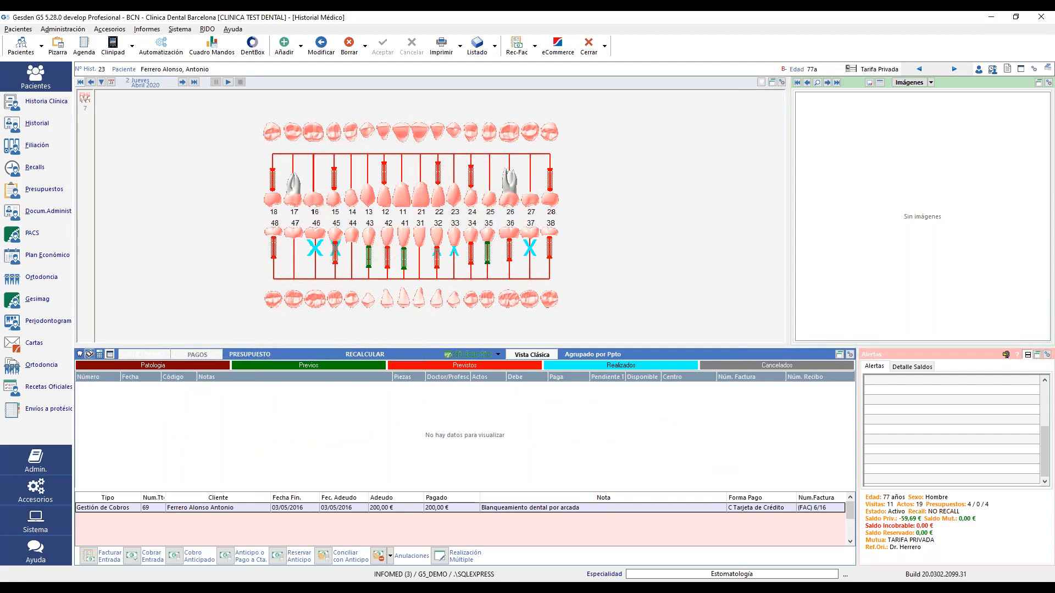
{"action": "left_click", "coordinate": [99, 355]}
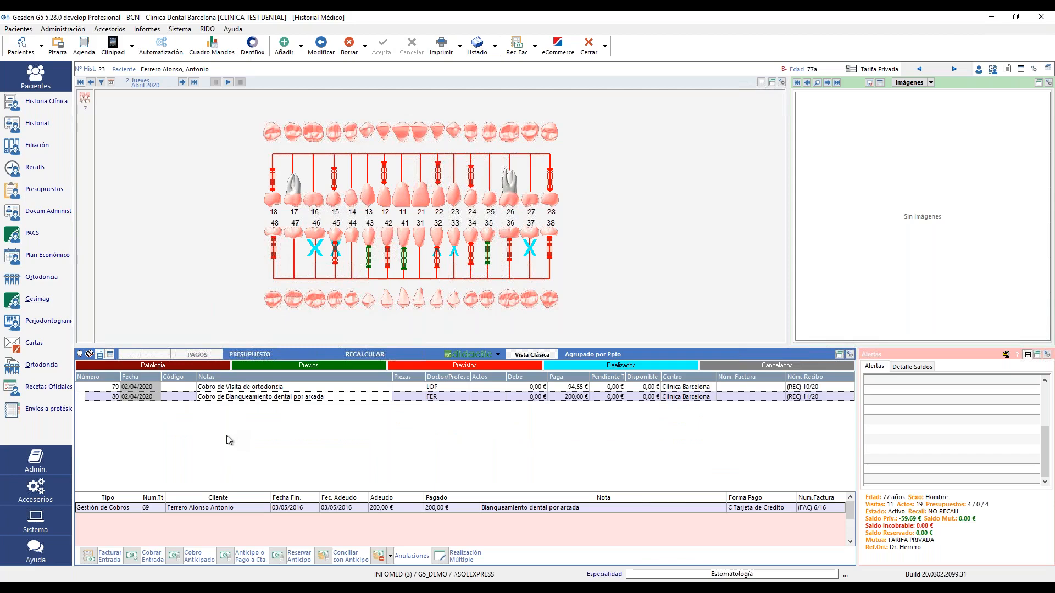
{"action": "left_click", "coordinate": [22, 42]}
{"action": "double_click", "coordinate": [486, 294]}
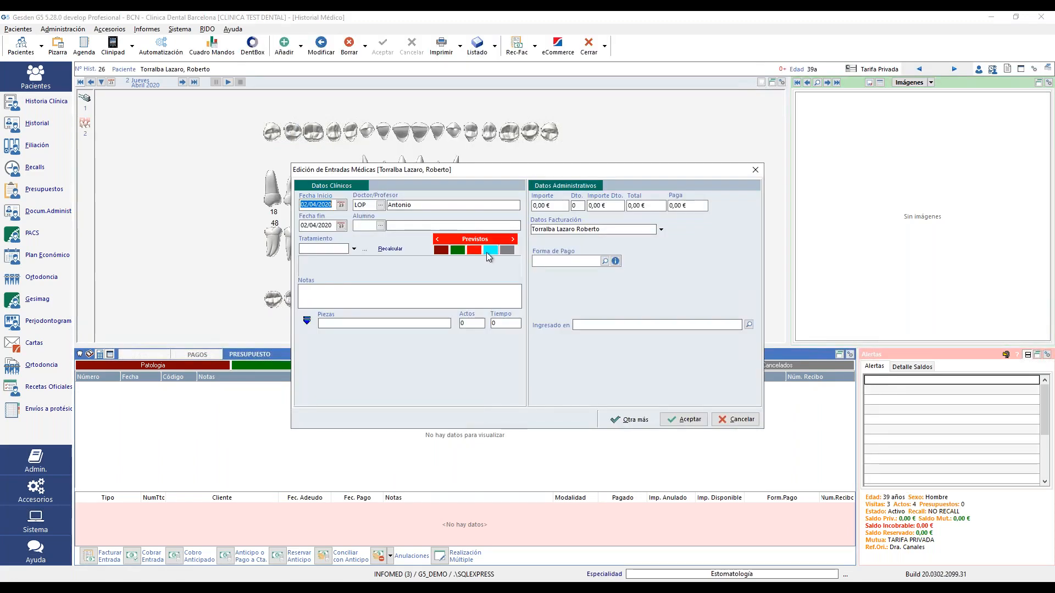
- Create a completed OBTAMAL amalgam filling entry priced at 100 €
{"action": "left_click", "coordinate": [489, 254]}
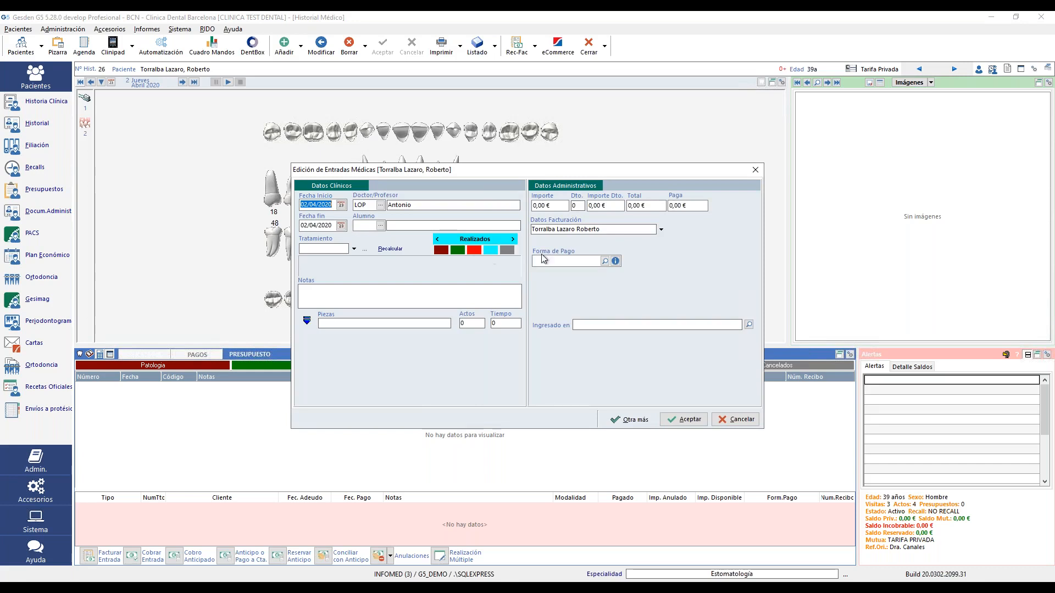
{"action": "left_click", "coordinate": [354, 249]}
{"action": "mouse_move", "coordinate": [370, 265]}
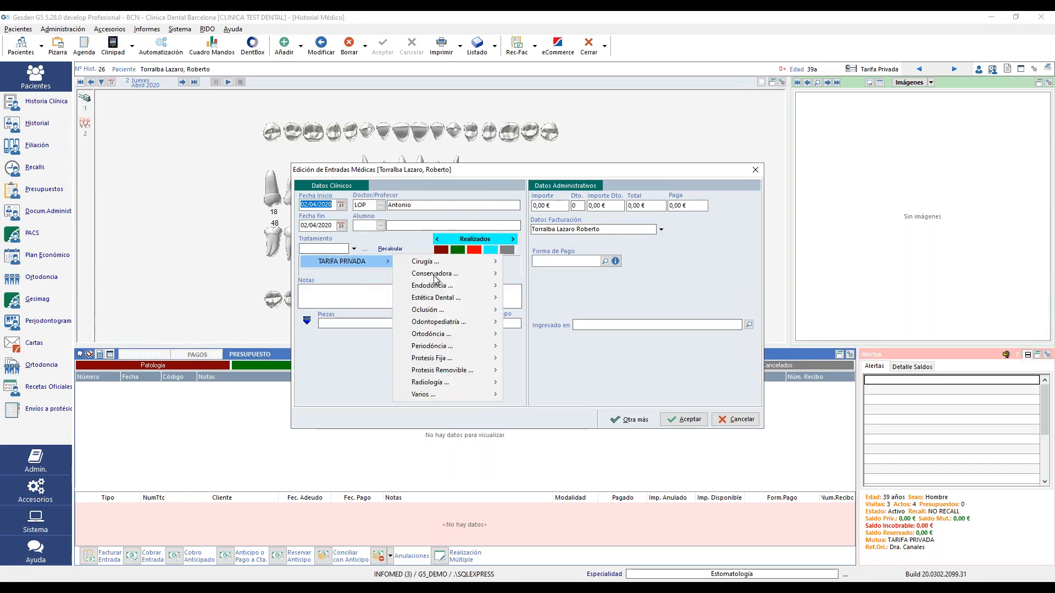
{"action": "mouse_move", "coordinate": [435, 275]}
{"action": "left_click", "coordinate": [571, 310]}
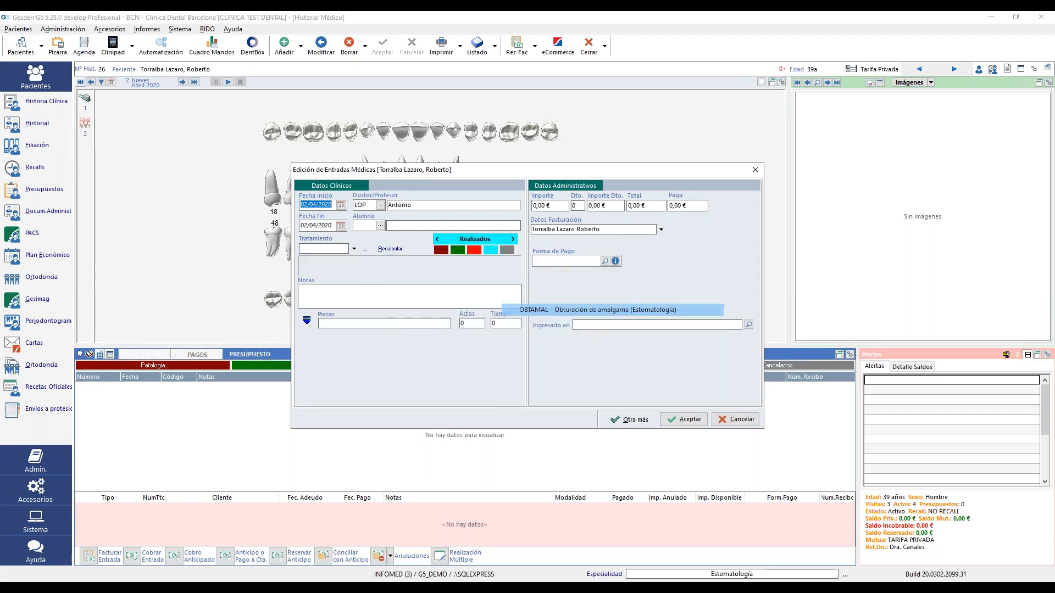
{"action": "left_click", "coordinate": [557, 209]}
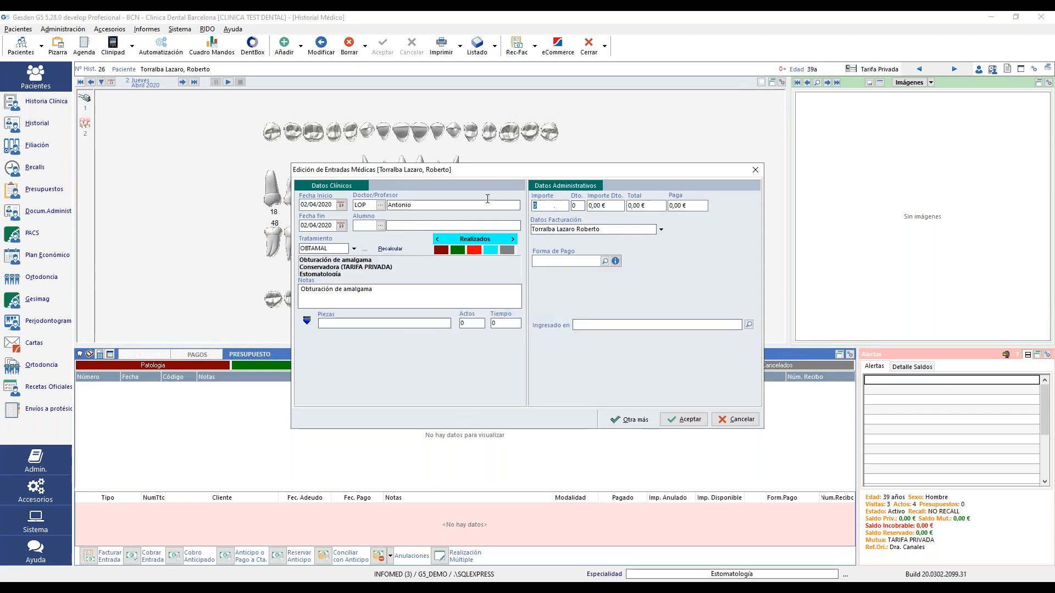
{"action": "type", "text": "100"}
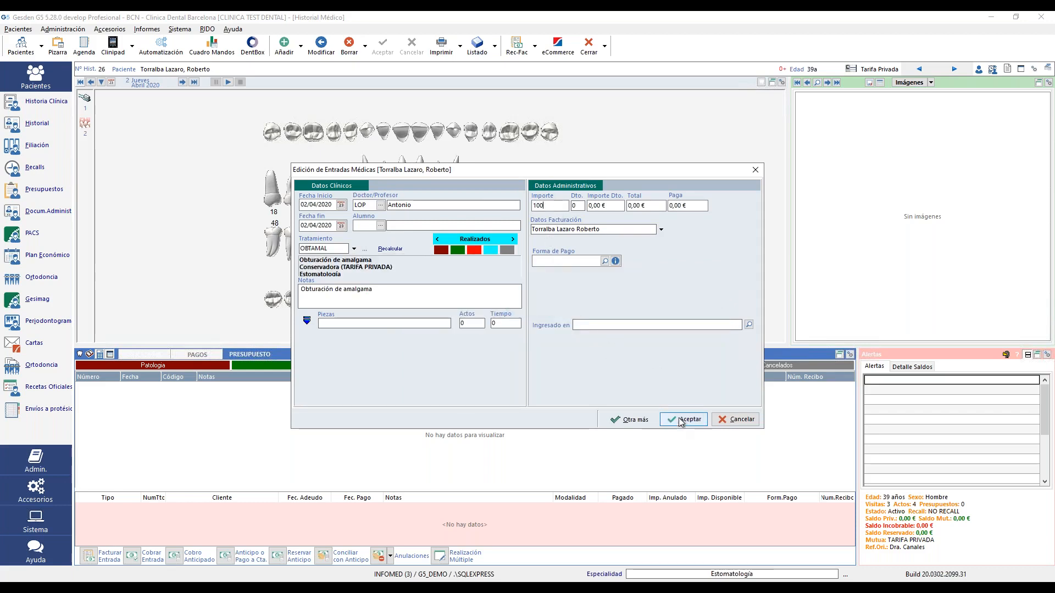
{"action": "left_click", "coordinate": [681, 420]}
- Assign tooth 14 and the centre filling zones, then save the entry
{"action": "left_click", "coordinate": [645, 323]}
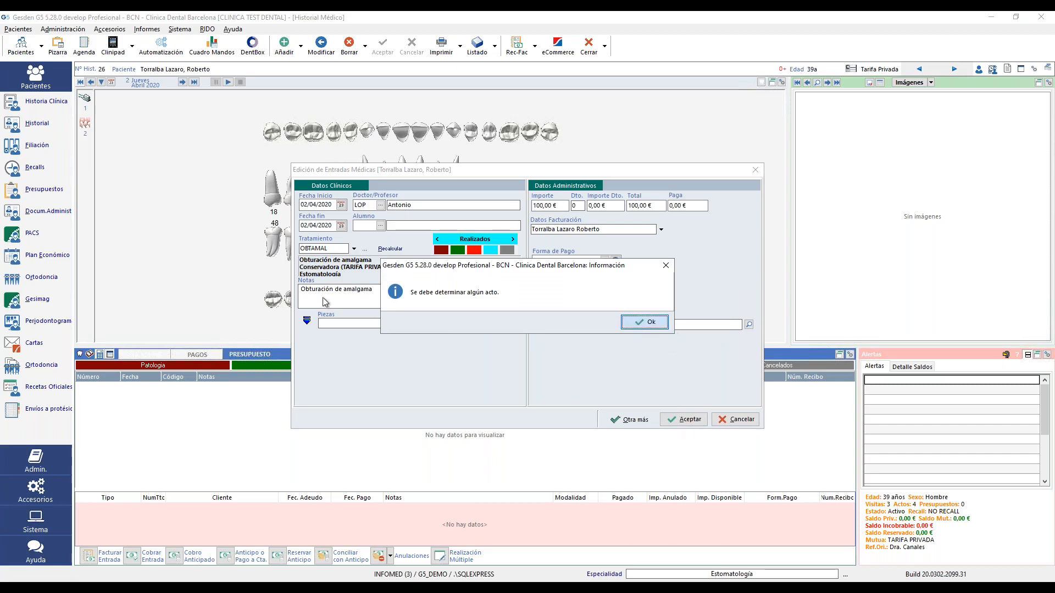
{"action": "left_click", "coordinate": [306, 322]}
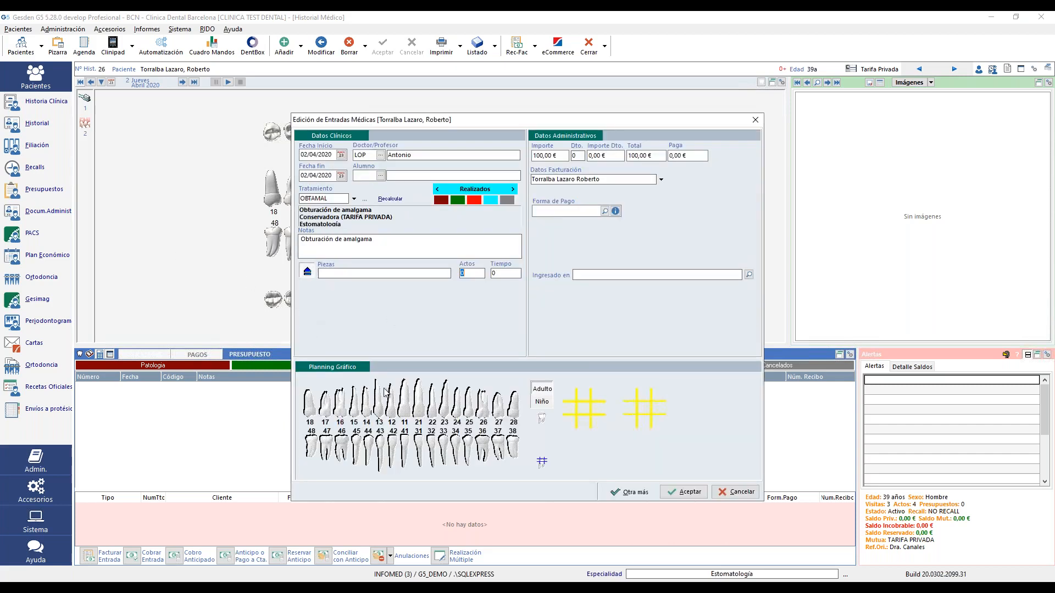
{"action": "left_click", "coordinate": [683, 492]}
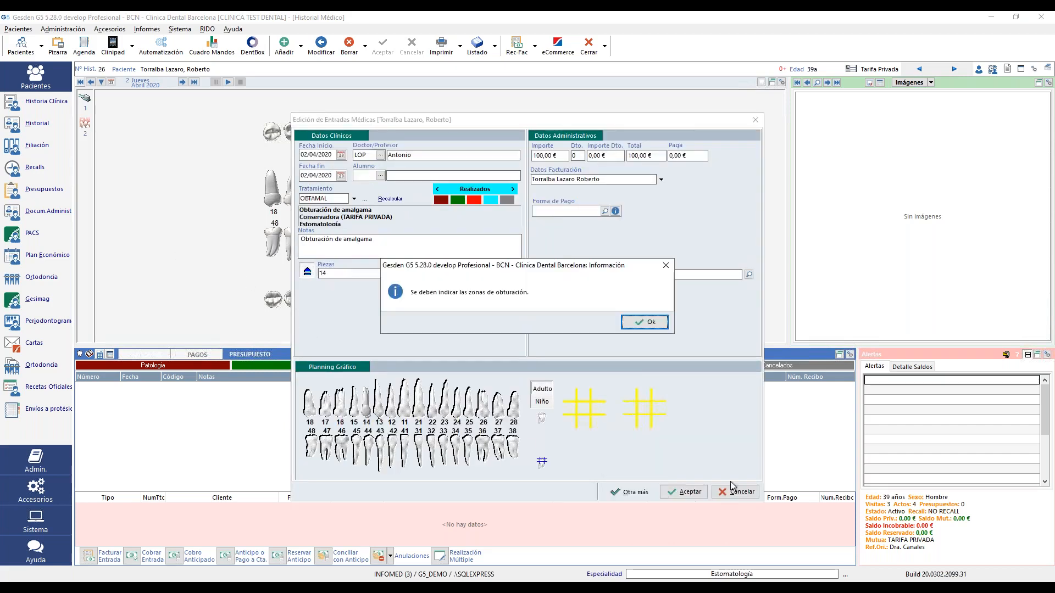
{"action": "left_click", "coordinate": [652, 323]}
{"action": "left_click", "coordinate": [583, 408]}
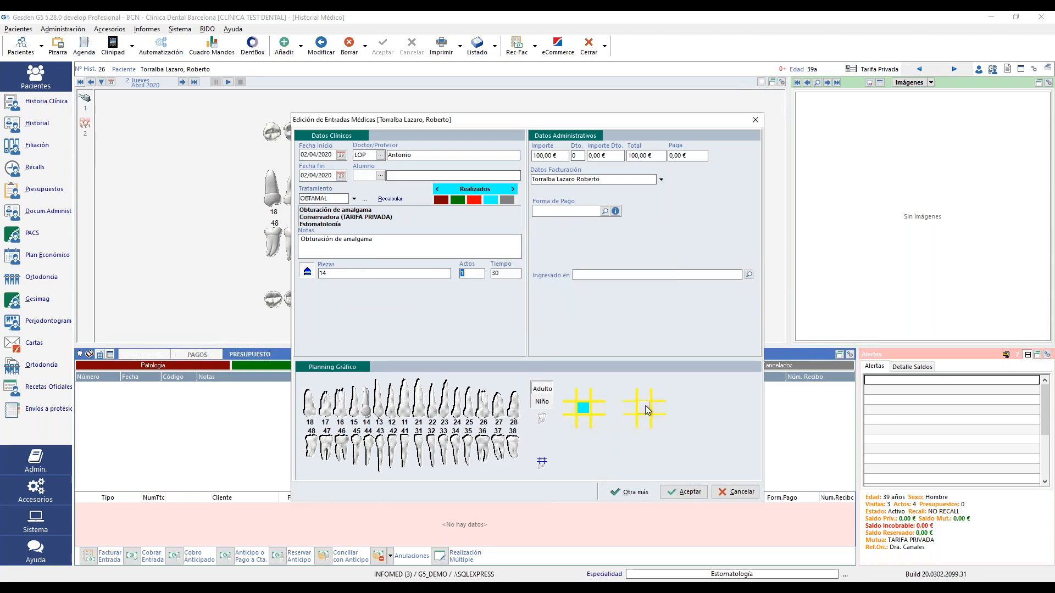
{"action": "left_click", "coordinate": [646, 408]}
{"action": "left_click", "coordinate": [690, 491]}
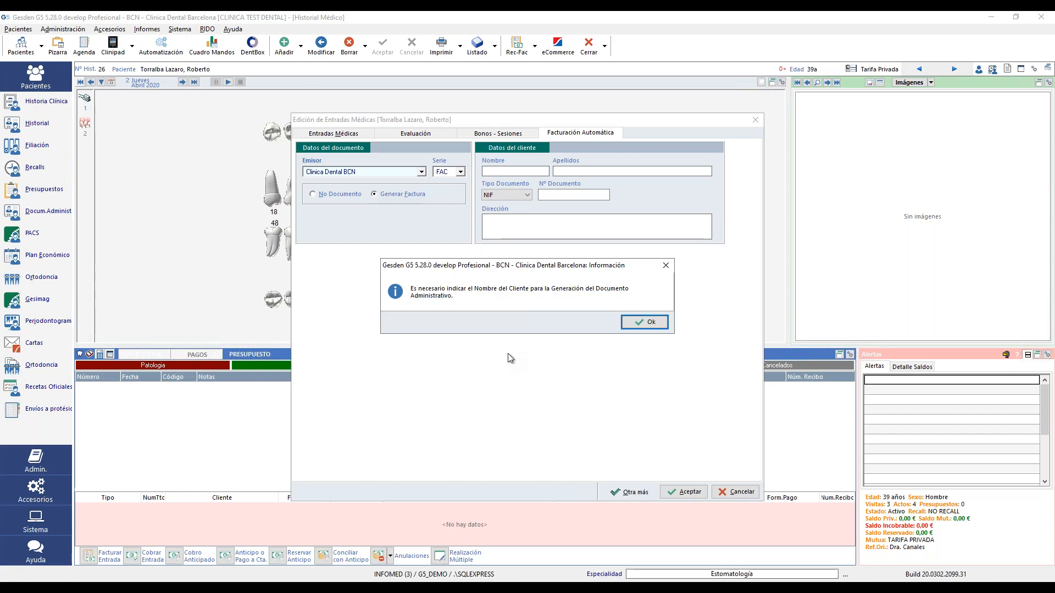
- Fill in the invoice client's surname, document number and address
{"action": "left_click", "coordinate": [650, 324]}
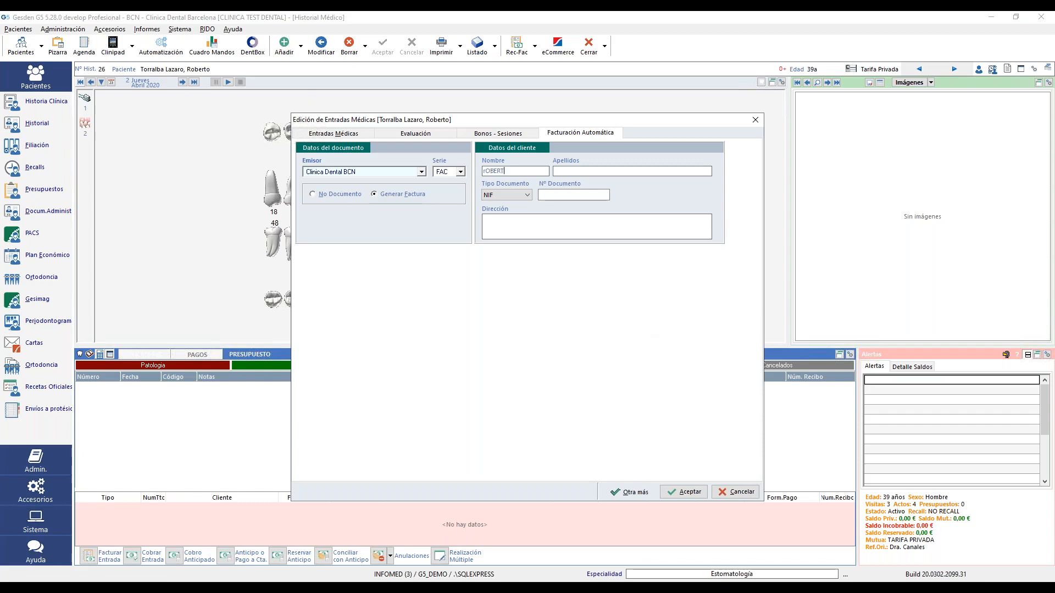
{"action": "left_click", "coordinate": [605, 172]}
{"action": "type", "text": "TORRALBA"}
{"action": "left_click", "coordinate": [598, 197]}
{"action": "left_click", "coordinate": [612, 226]}
{"action": "type", "text": "CALLE BLA BLA BLA"}
- Check the clinical data and sessions, then save the medical entry
{"action": "left_click", "coordinate": [347, 134]}
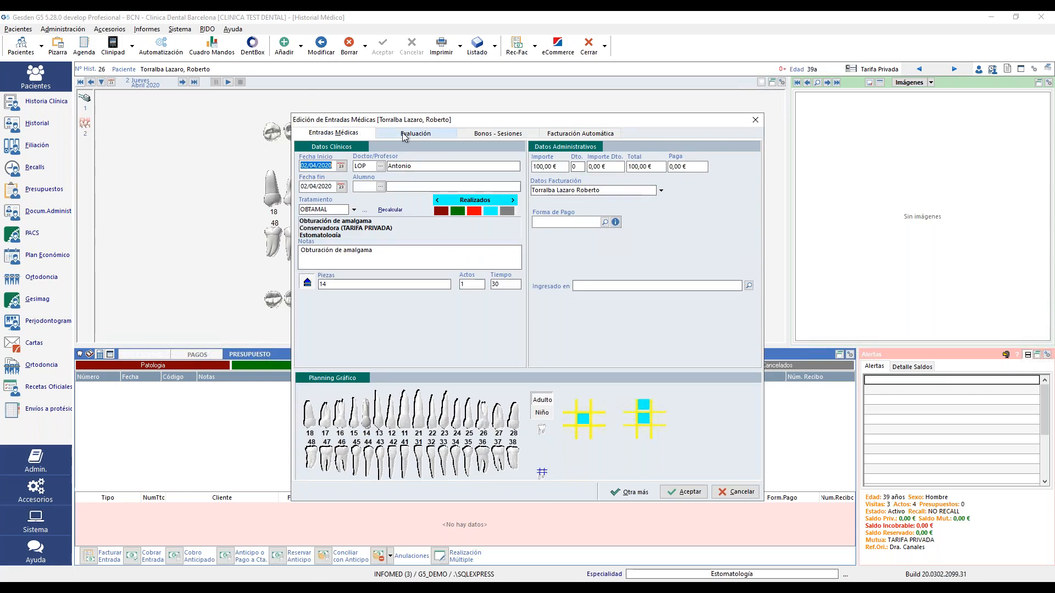
{"action": "left_click", "coordinate": [502, 134]}
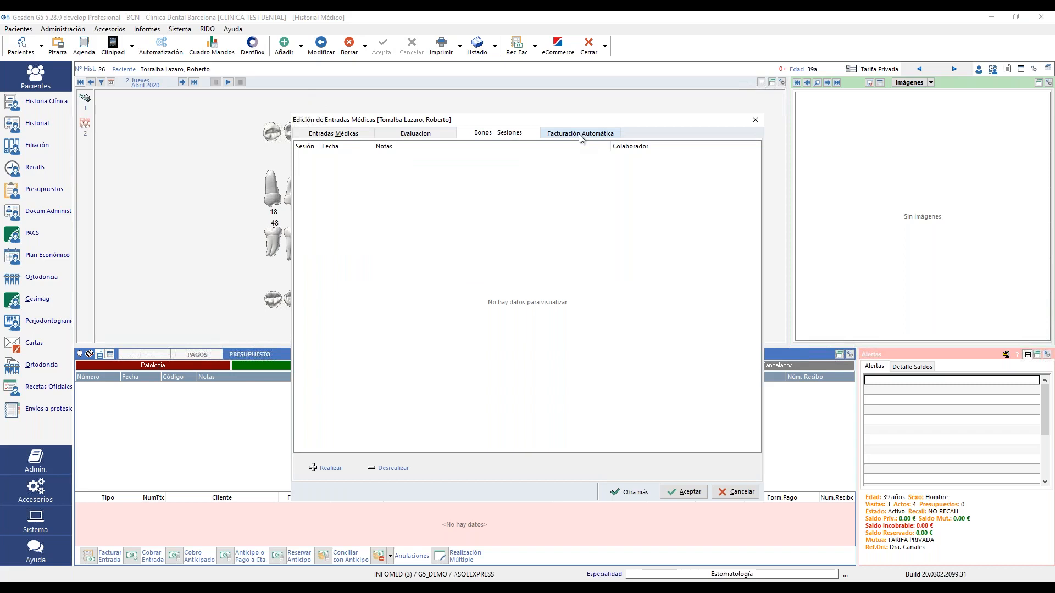
{"action": "left_click", "coordinate": [579, 137]}
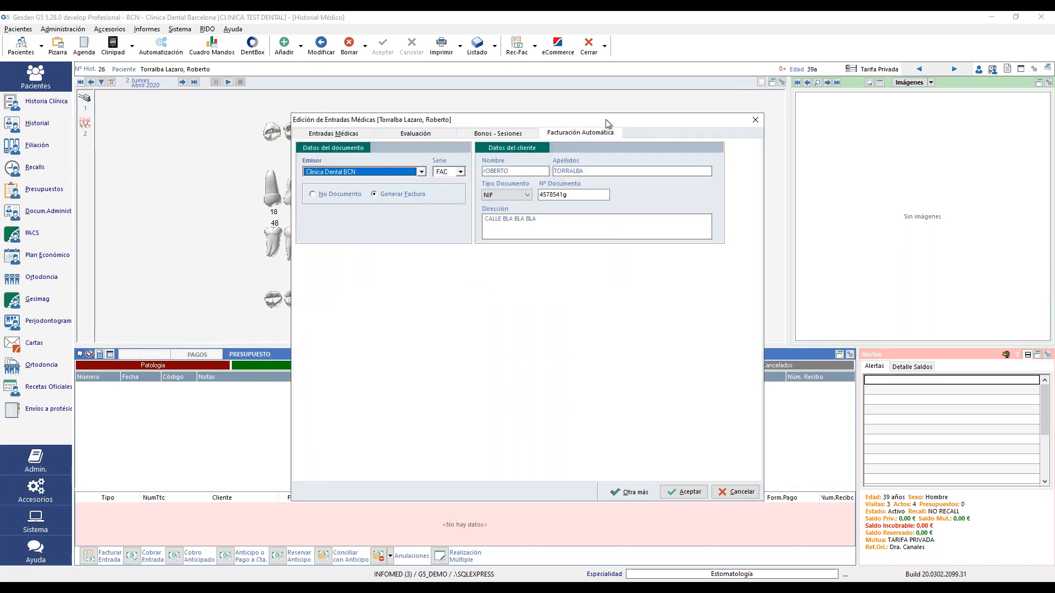
{"action": "left_click", "coordinate": [690, 492]}
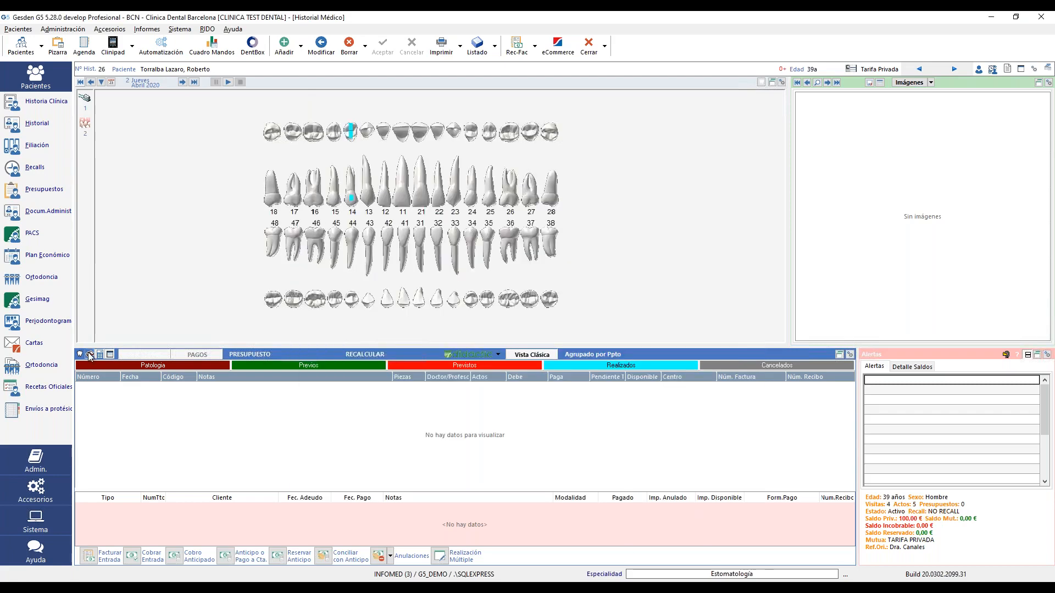
- Refresh the entries, view the administrative documents, then return to the medical history
{"action": "left_click", "coordinate": [111, 356]}
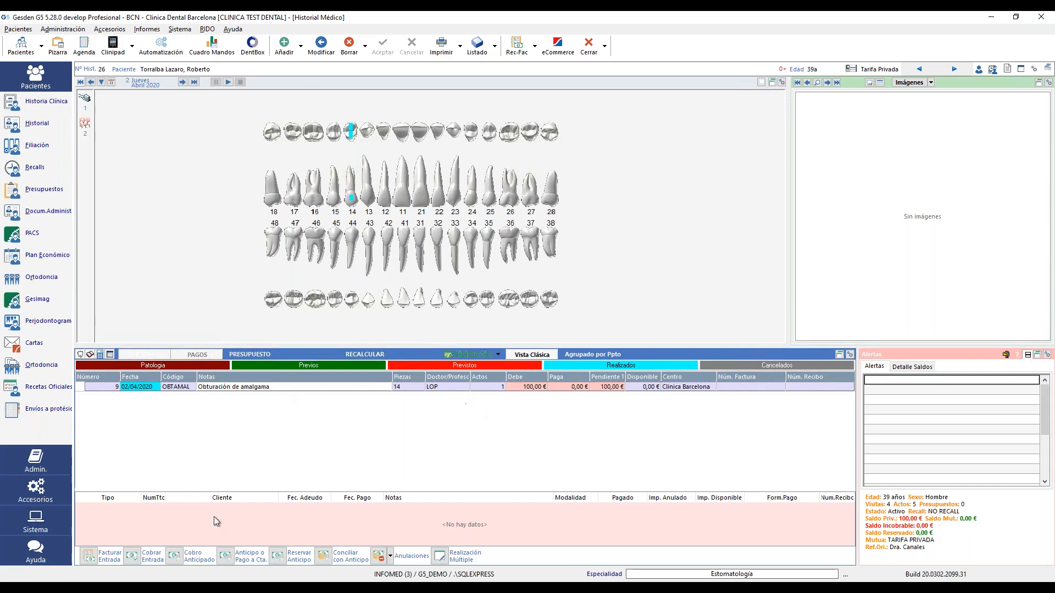
{"action": "left_click", "coordinate": [49, 211]}
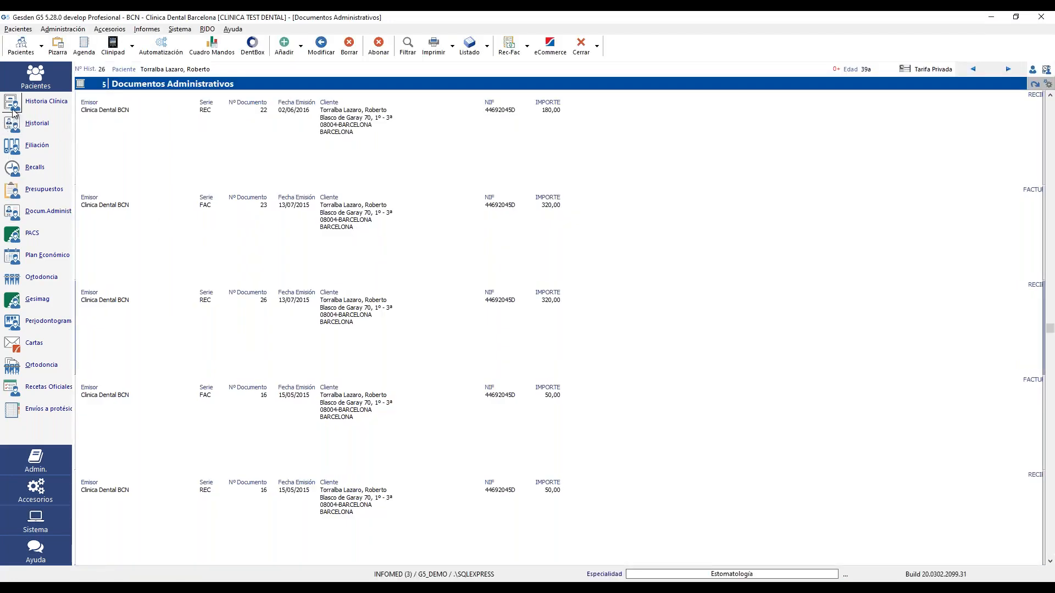
{"action": "left_click", "coordinate": [10, 127]}
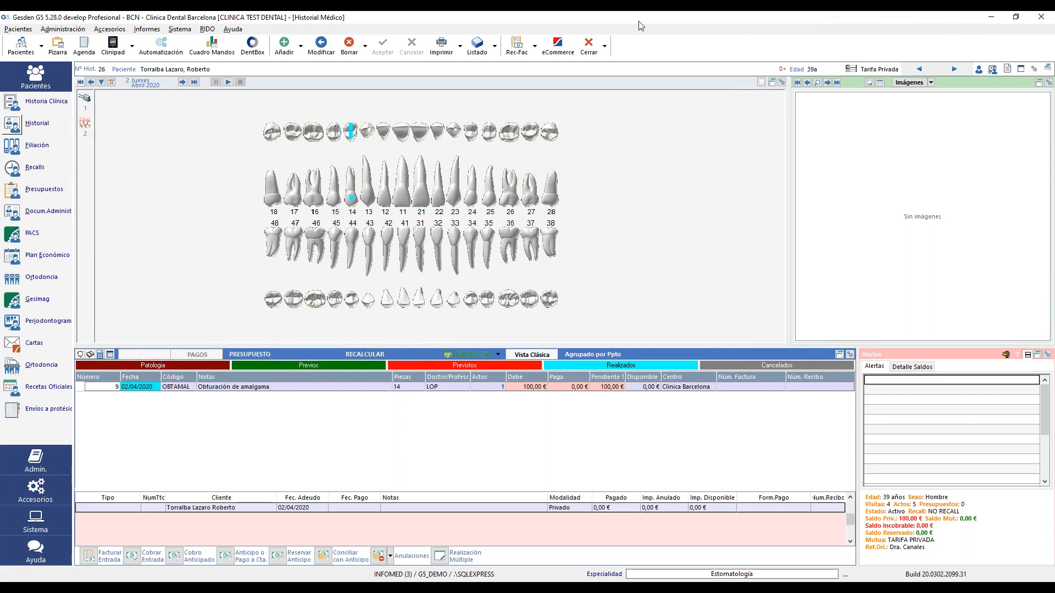
- Invoice all pending entries, including the amalgam filling, as FAC 18/20 totalling 280,00 €, then close the preview
{"action": "left_click", "coordinate": [88, 556]}
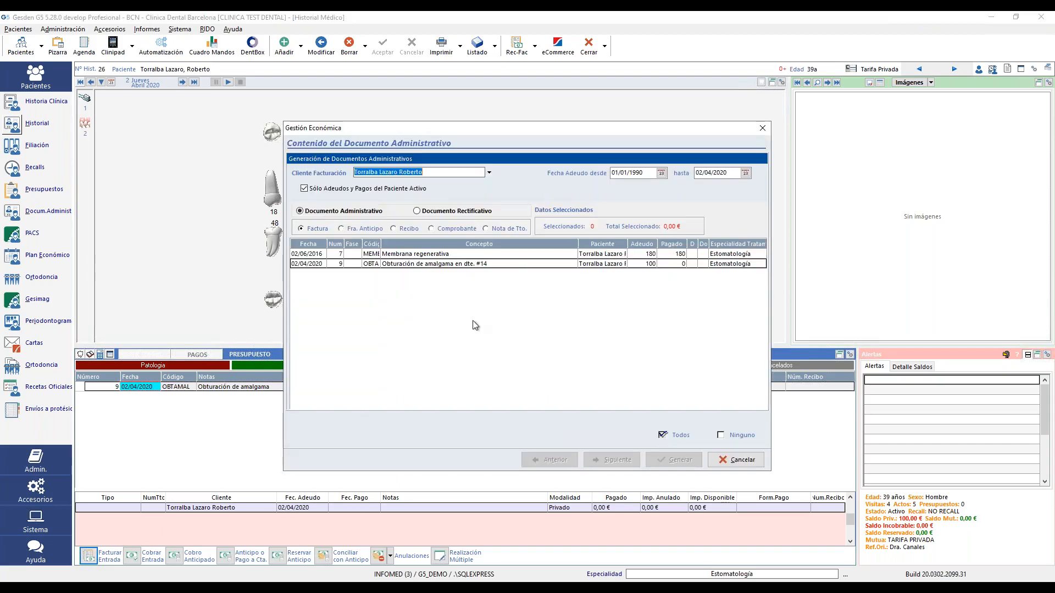
{"action": "left_click", "coordinate": [511, 265]}
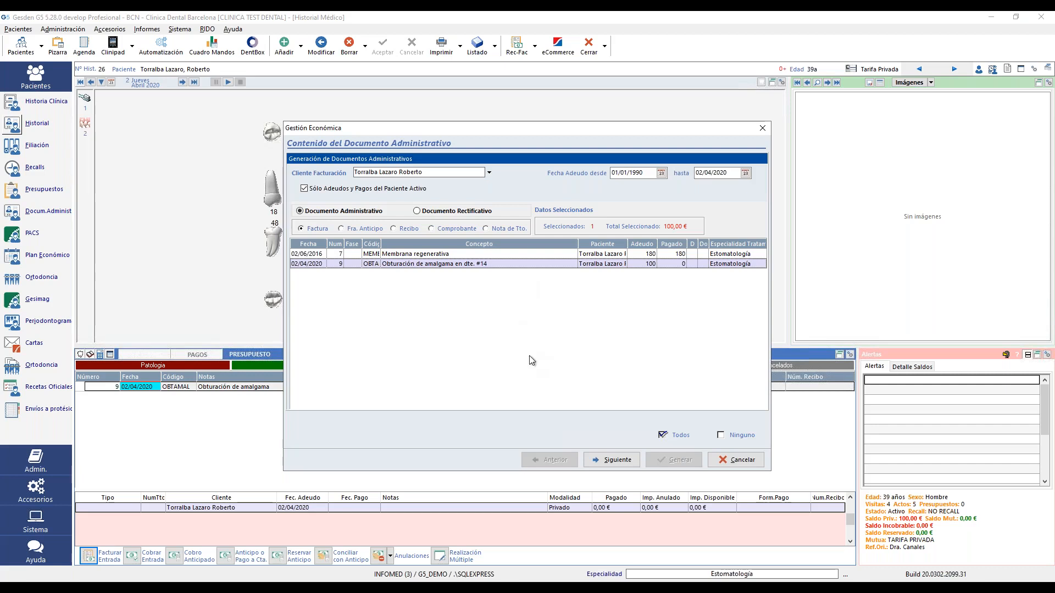
{"action": "left_click", "coordinate": [677, 434]}
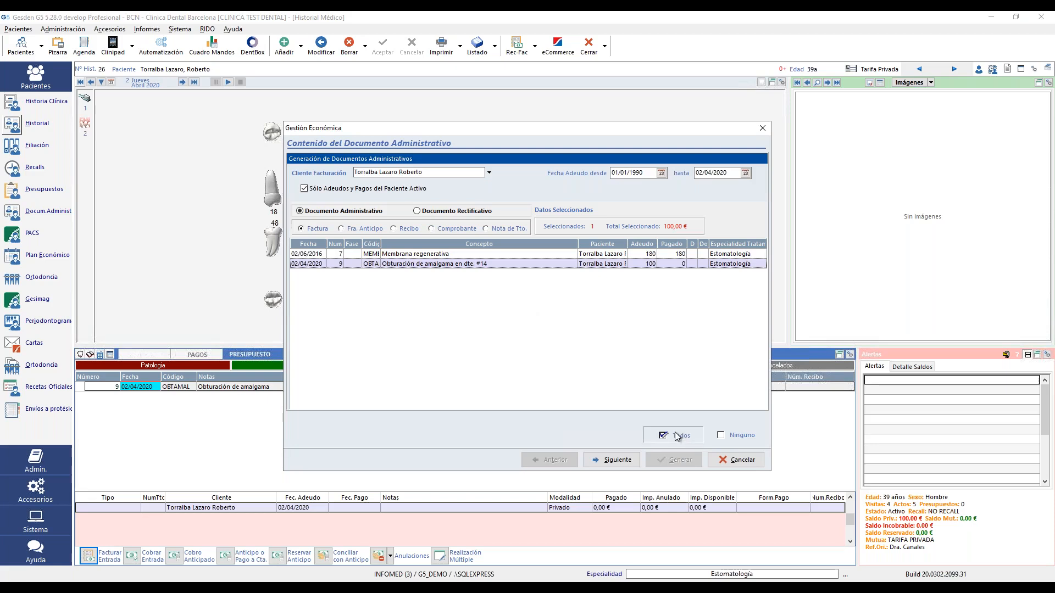
{"action": "left_click", "coordinate": [614, 462]}
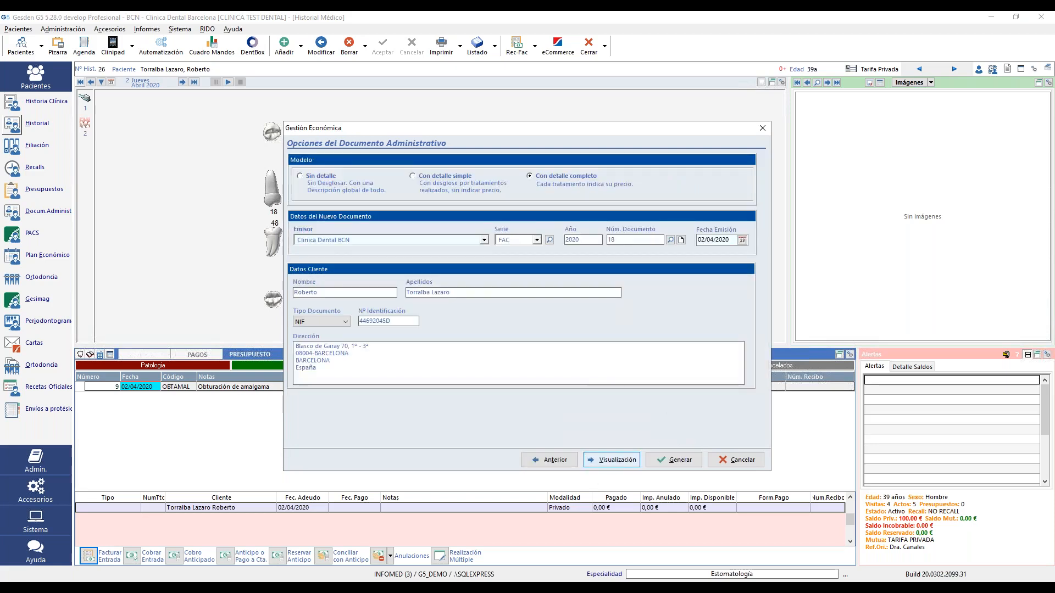
{"action": "left_click", "coordinate": [676, 460]}
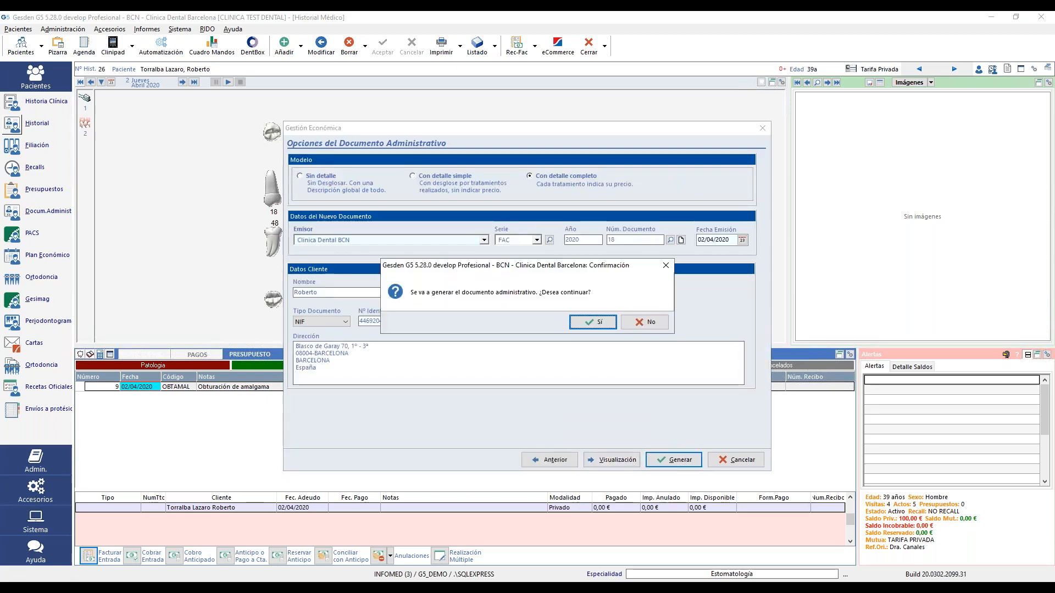
{"action": "left_click", "coordinate": [582, 324]}
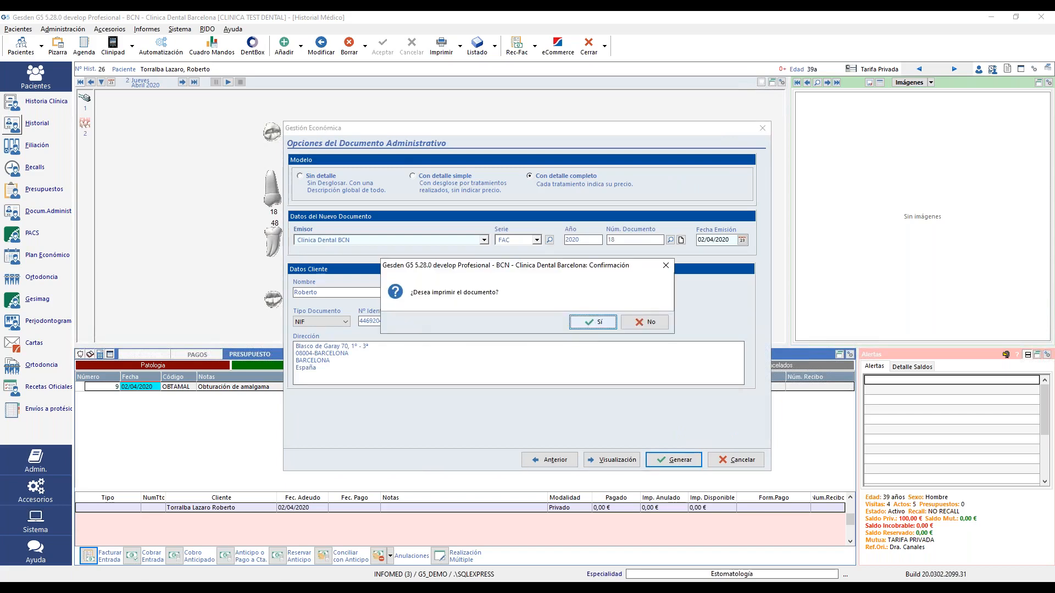
{"action": "left_click", "coordinate": [592, 323]}
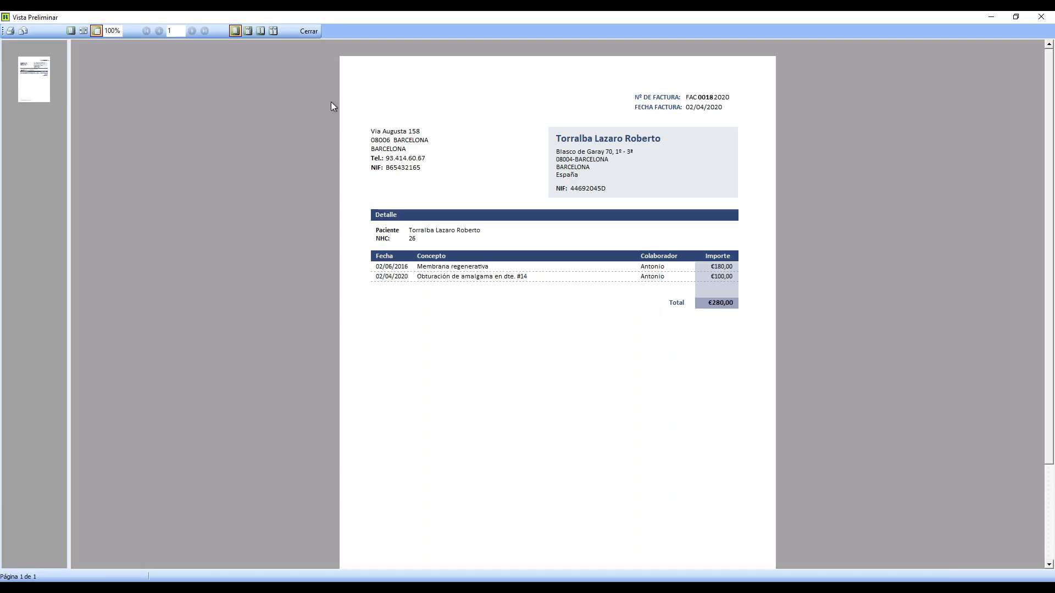
{"action": "left_click", "coordinate": [309, 31]}
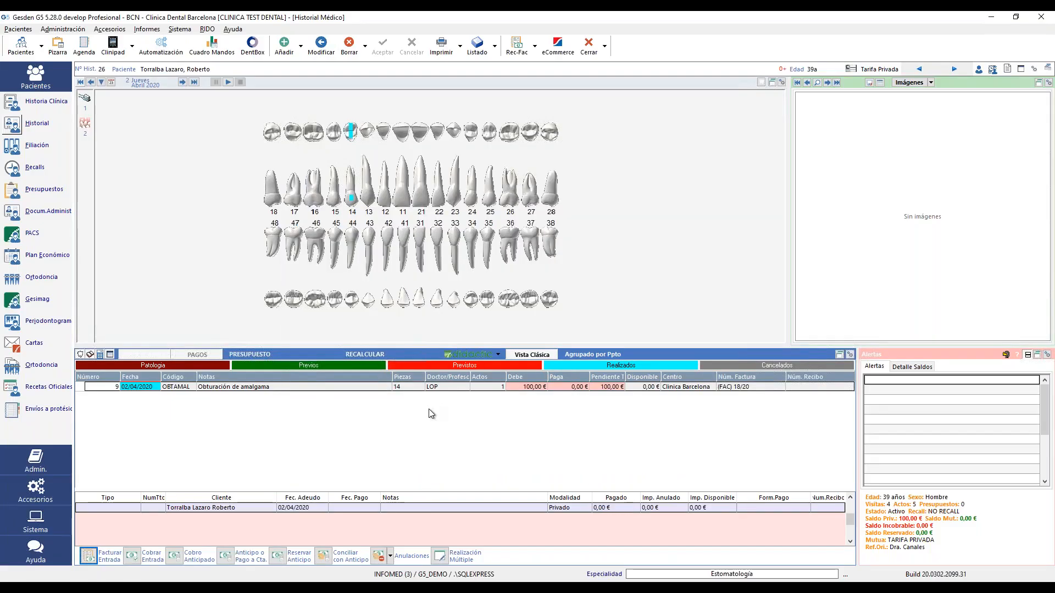
- Show the Anulaciones drop-down of cancellation options for the invoiced entry
{"action": "left_click", "coordinate": [390, 556]}
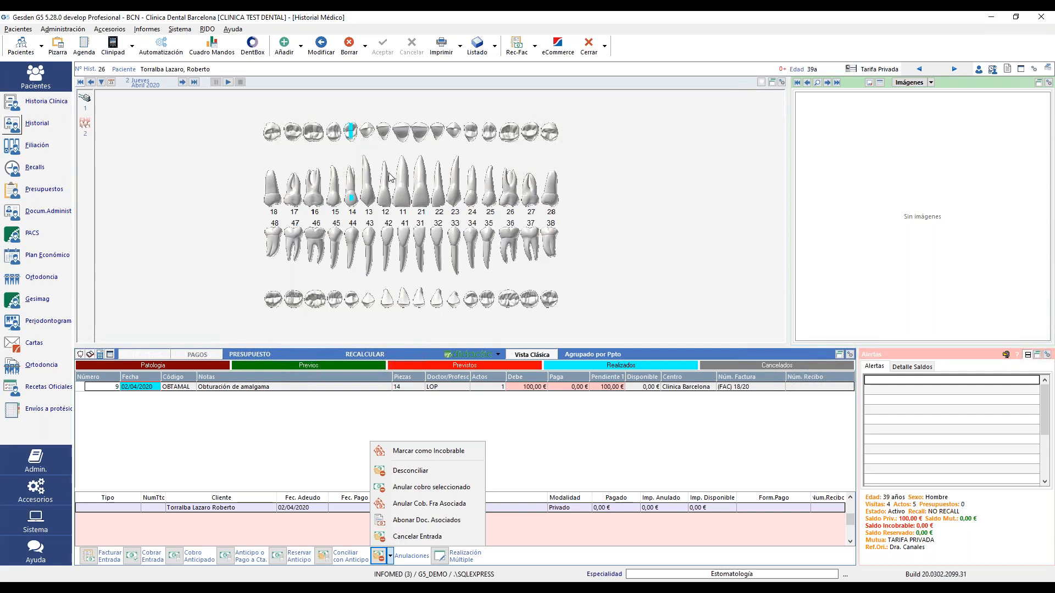
- Open the Datos Facturación tab of the patient's Filiación record
{"action": "left_click", "coordinate": [11, 147]}
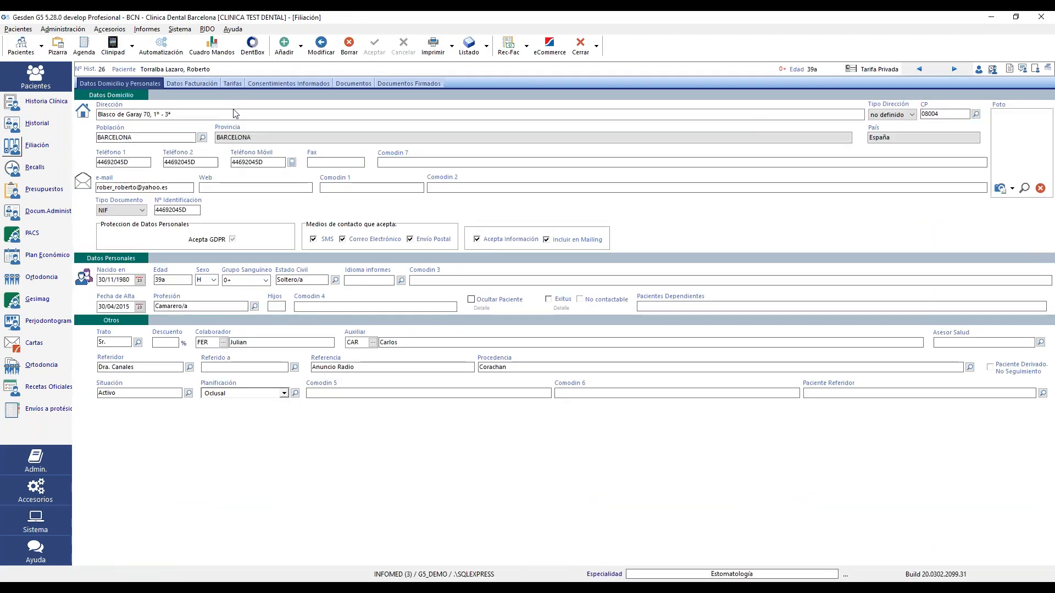
{"action": "left_click", "coordinate": [190, 83]}
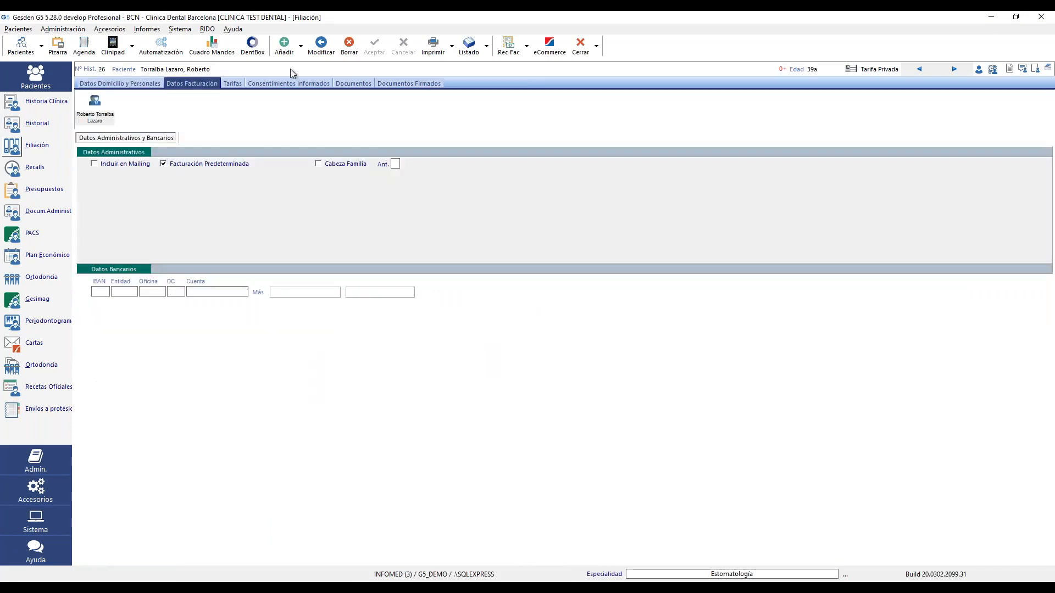
- Start new billing data, toggling between the Nuevo Cliente and Cliente Existente tabs
{"action": "left_click", "coordinate": [285, 48]}
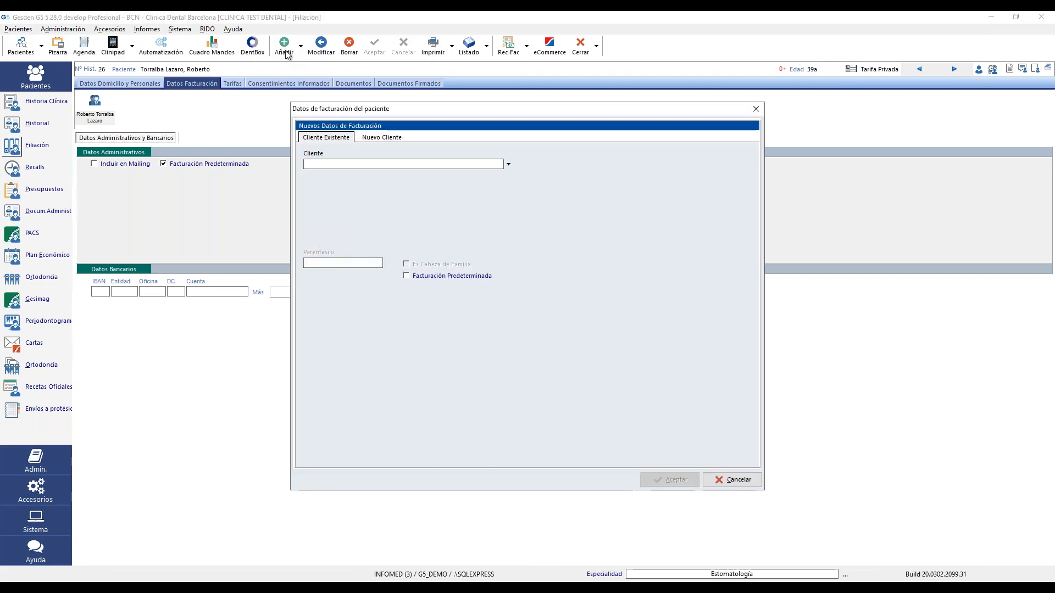
{"action": "left_click", "coordinate": [383, 138]}
{"action": "left_click", "coordinate": [324, 139]}
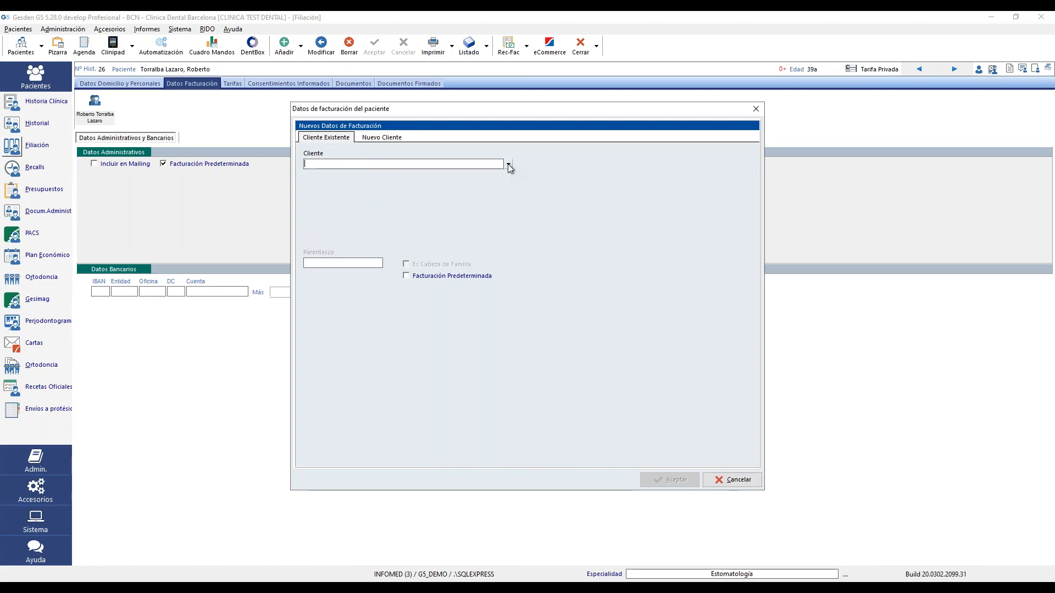
{"action": "left_click", "coordinate": [373, 137]}
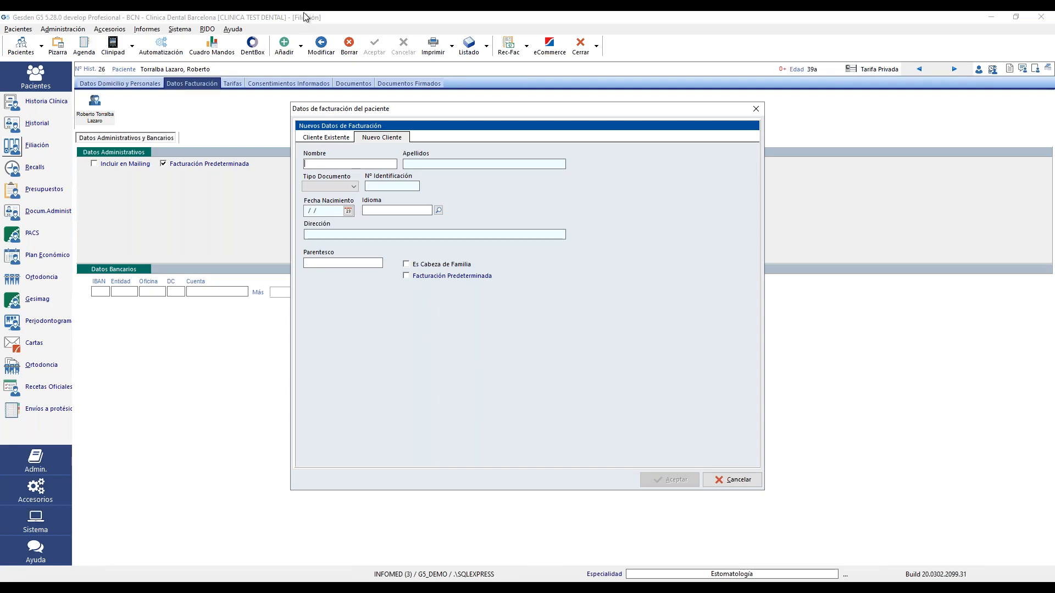
- Discard the billing-client form and begin a Documento Rectificativo from the Historial Clínico
{"action": "mouse_move", "coordinate": [305, 17]}
{"action": "left_click", "coordinate": [756, 110]}
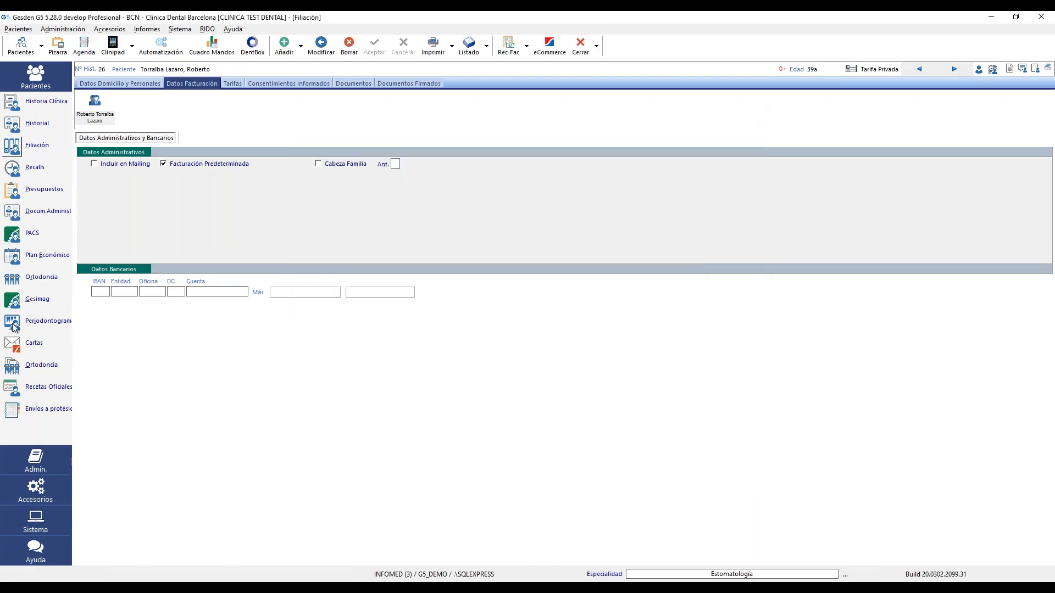
{"action": "left_click", "coordinate": [7, 123]}
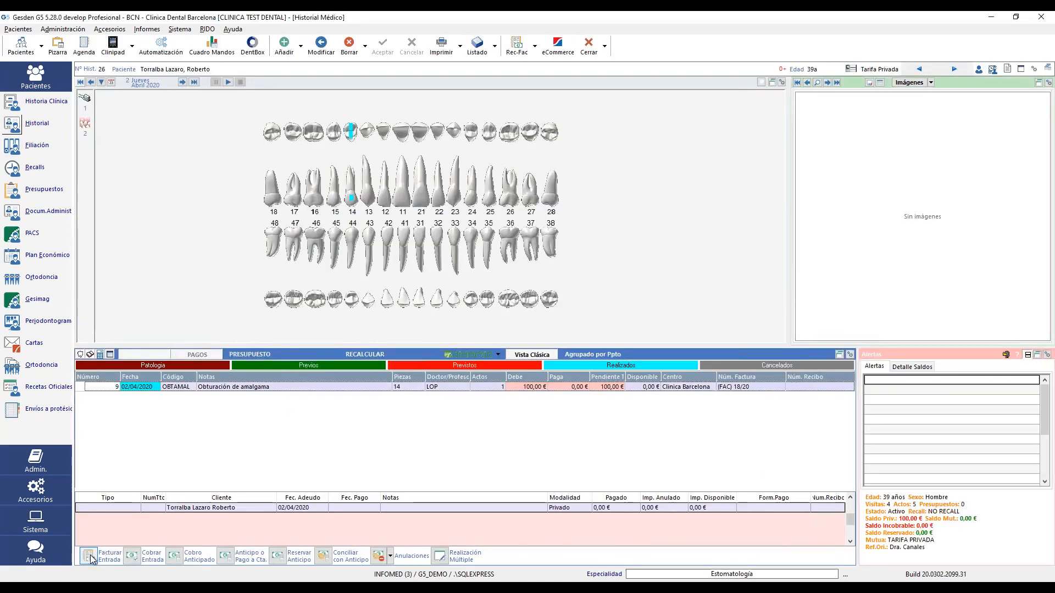
{"action": "left_click", "coordinate": [91, 556]}
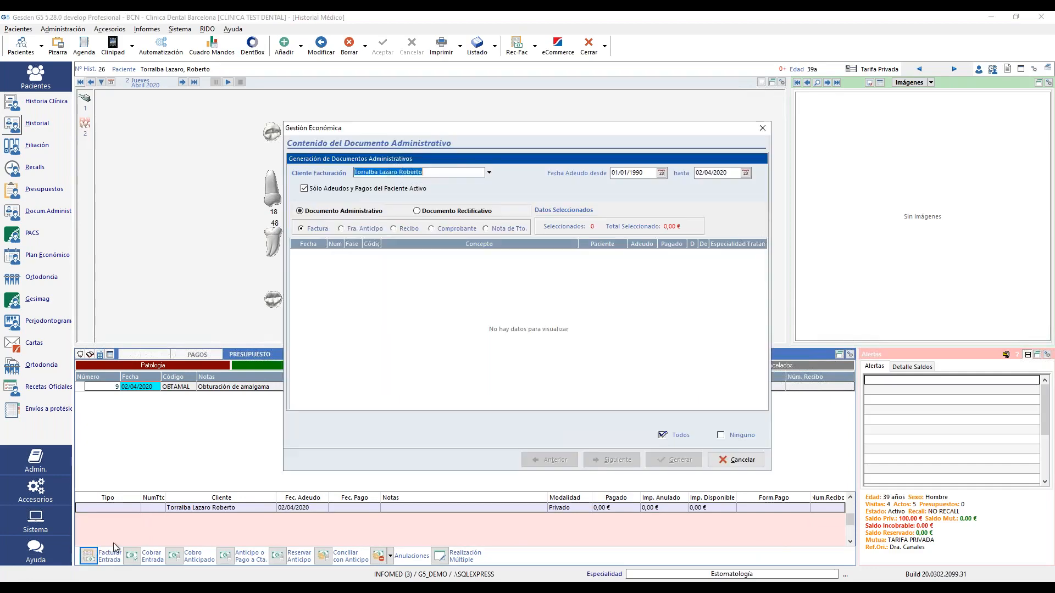
{"action": "left_click", "coordinate": [454, 212]}
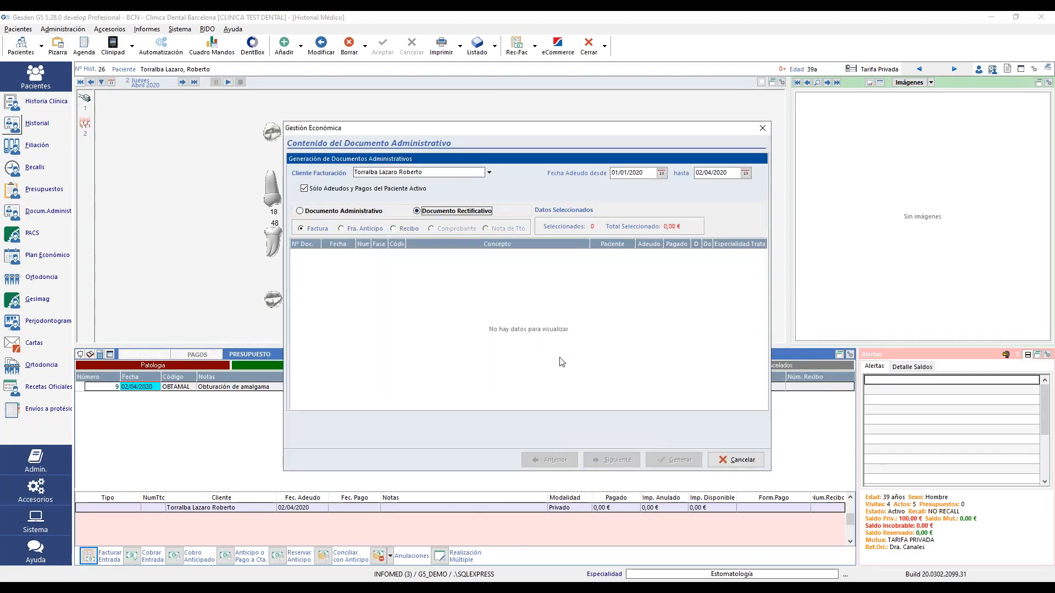
{"action": "left_click", "coordinate": [304, 230]}
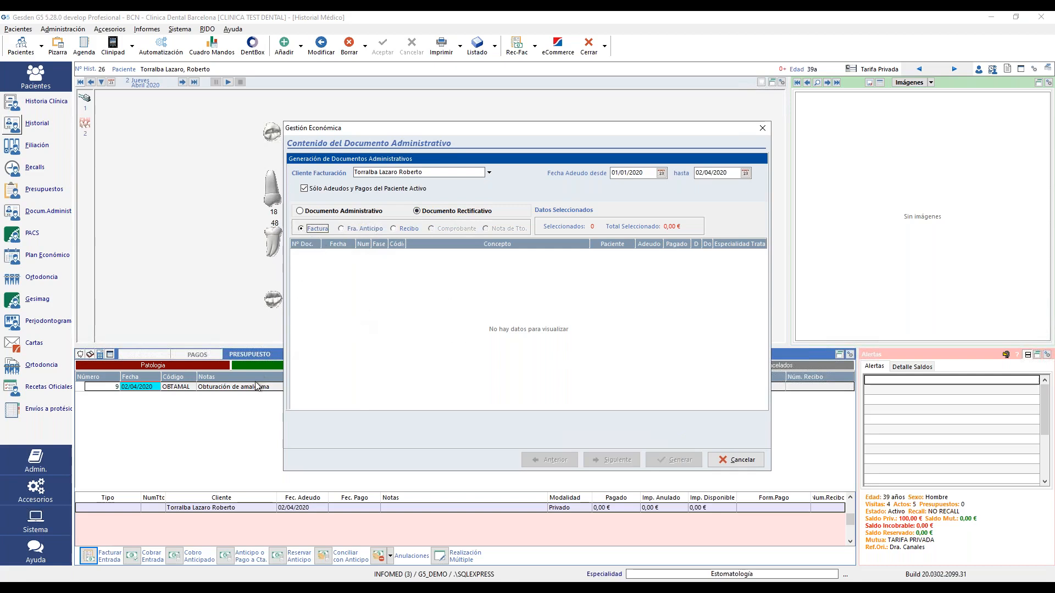
{"action": "left_click", "coordinate": [352, 190]}
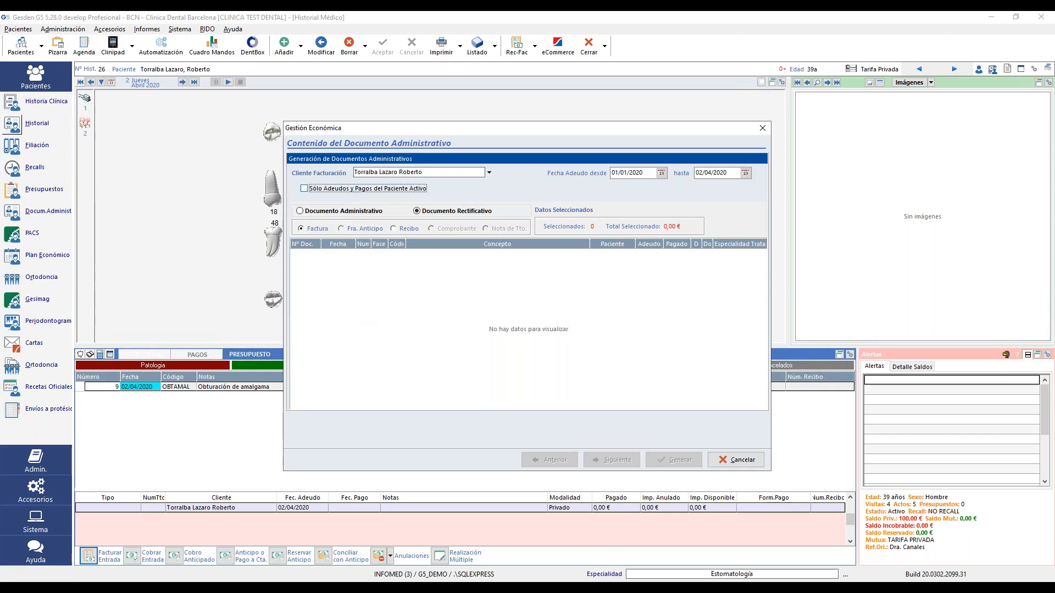
{"action": "left_click", "coordinate": [353, 189]}
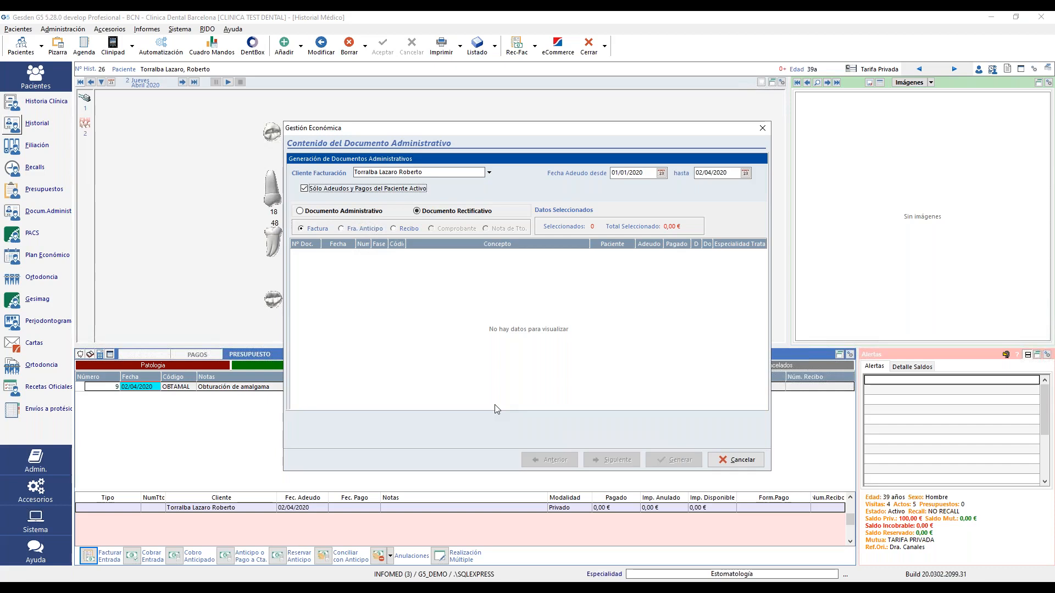
- Close the economic management window and start new billing data under Filiación > Datos Facturación
{"action": "left_click", "coordinate": [762, 129]}
{"action": "left_click", "coordinate": [12, 148]}
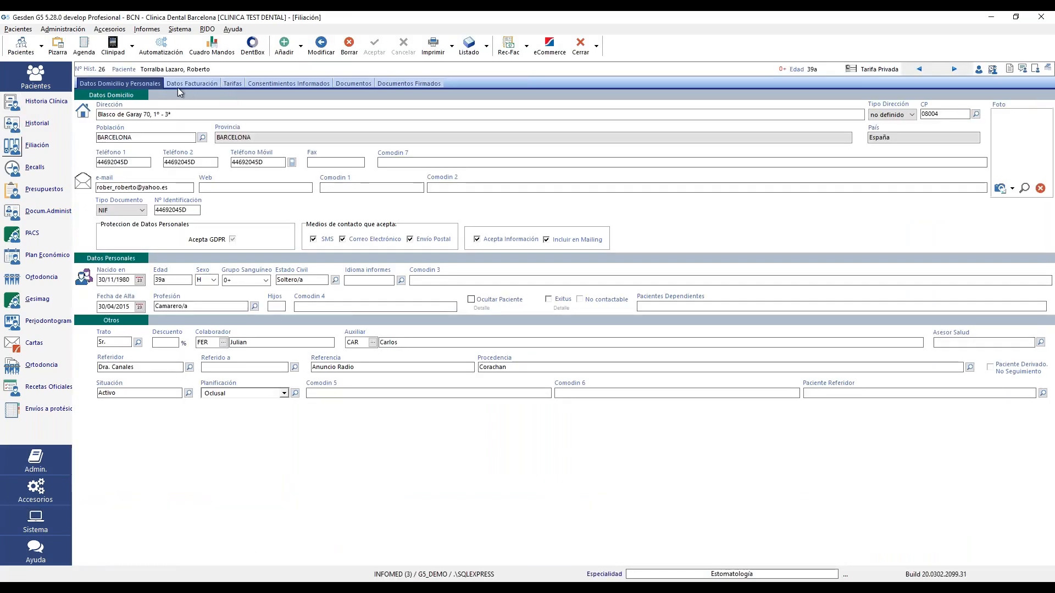
{"action": "left_click", "coordinate": [183, 83]}
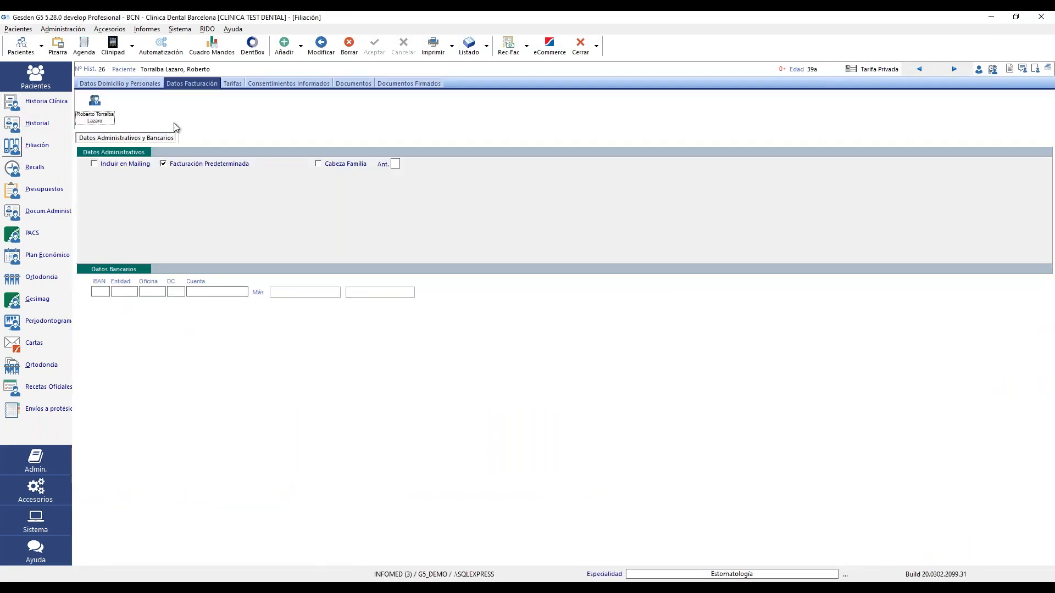
{"action": "left_click", "coordinate": [285, 49]}
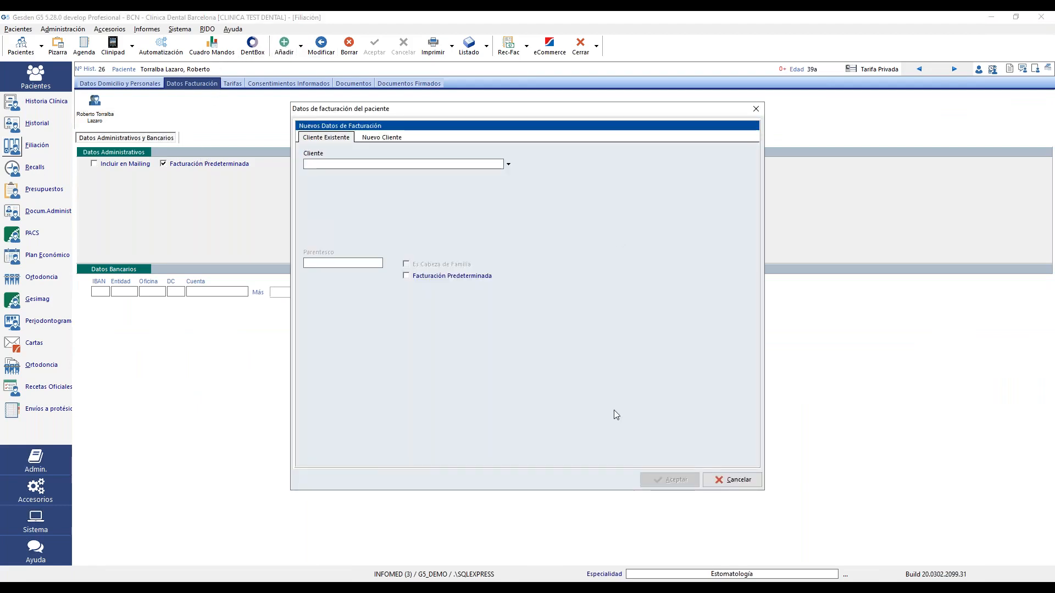
- Make the searched existing client the default billing party as 'tutor legal', then reopen the history
{"action": "left_click", "coordinate": [419, 276]}
{"action": "left_click", "coordinate": [508, 163]}
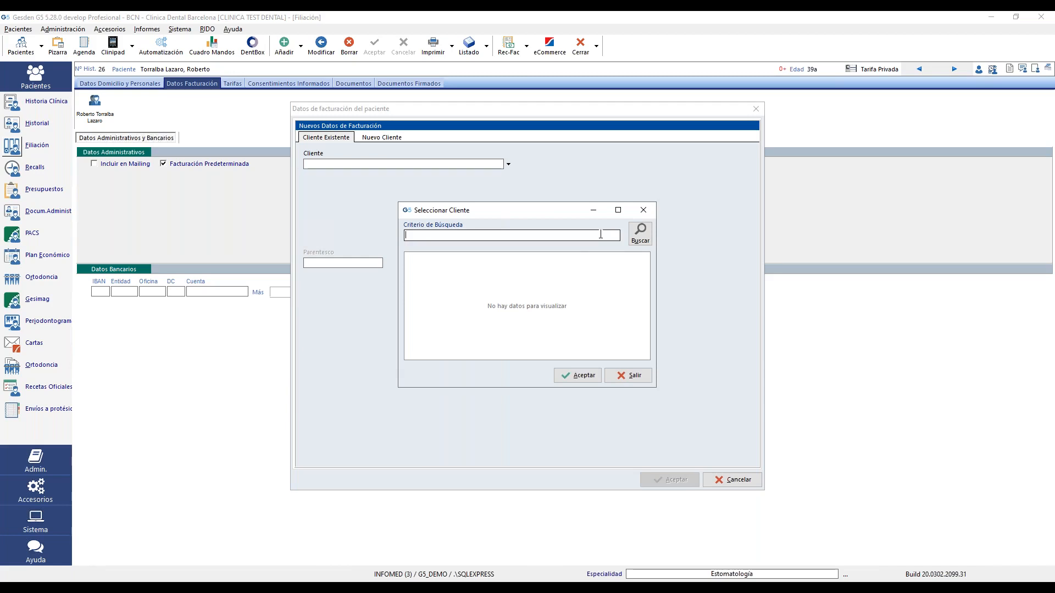
{"action": "type", "text": "lops"}
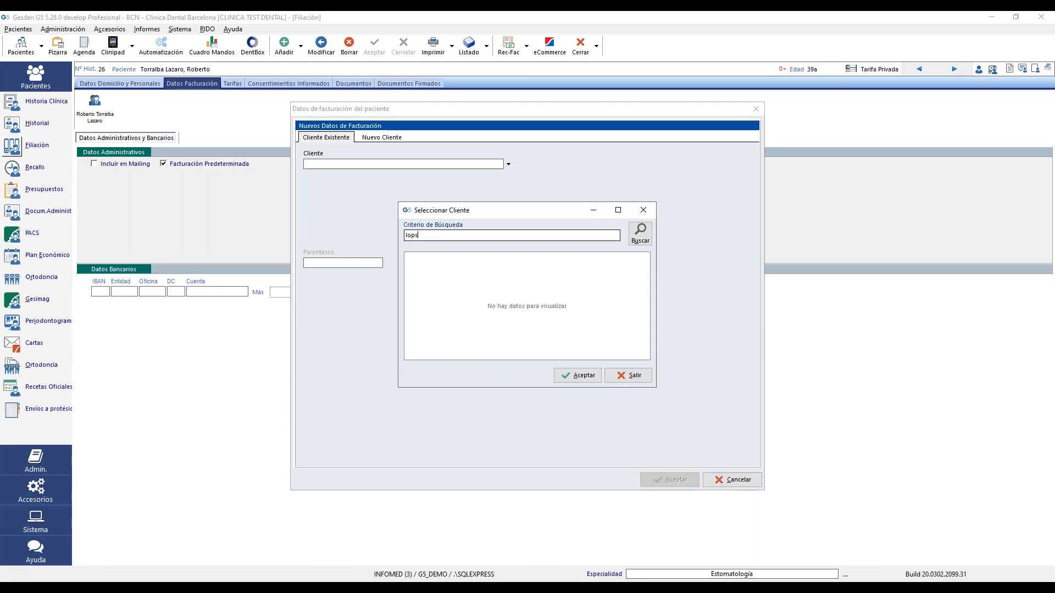
{"action": "key", "text": "BackSpace"}
{"action": "left_click", "coordinate": [502, 277]}
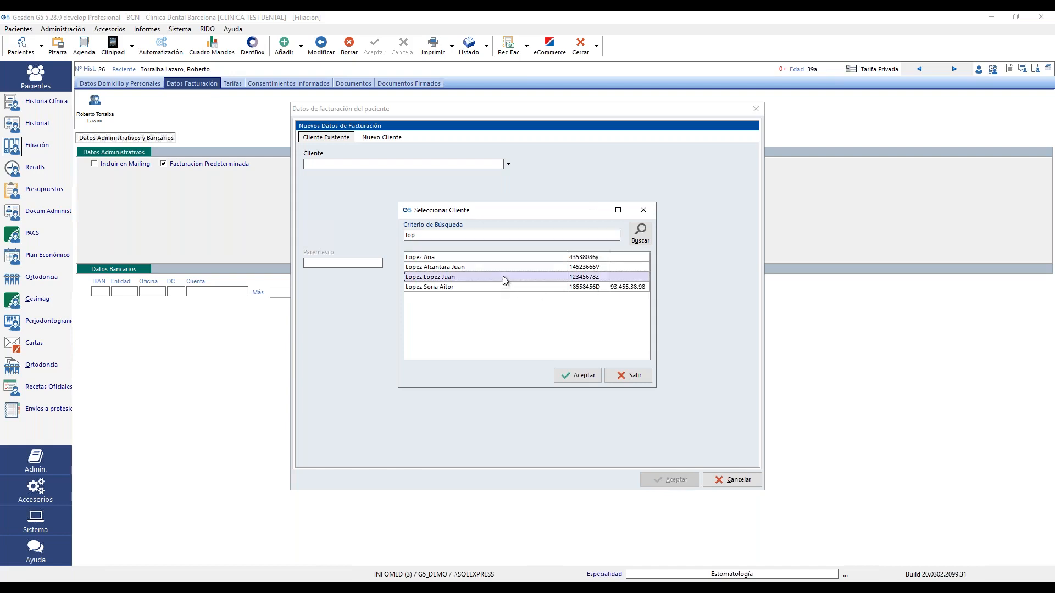
{"action": "double_click", "coordinate": [503, 275]}
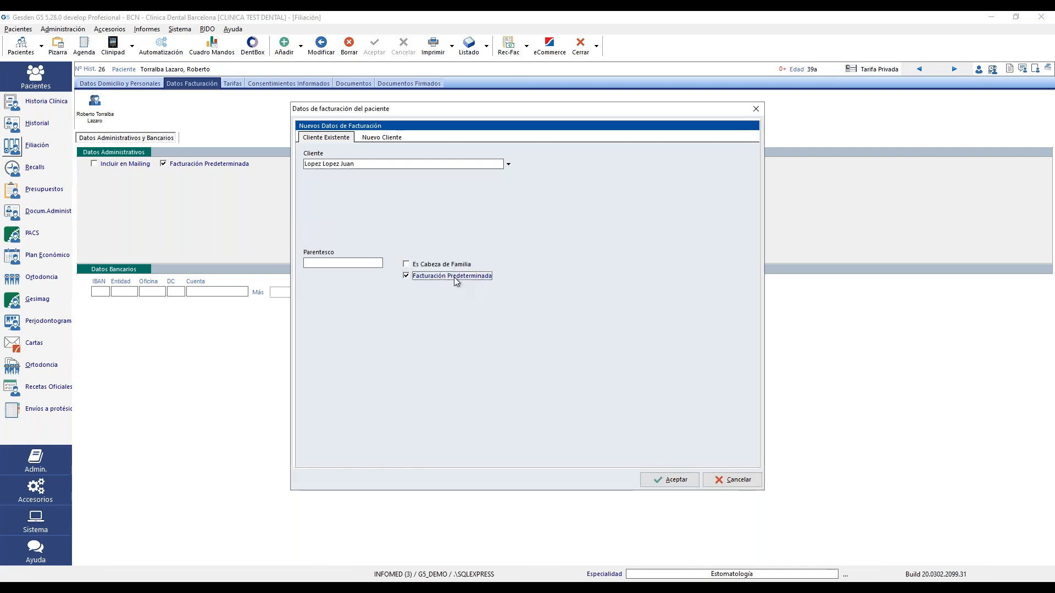
{"action": "left_click", "coordinate": [343, 262]}
{"action": "type", "text": "tut"}
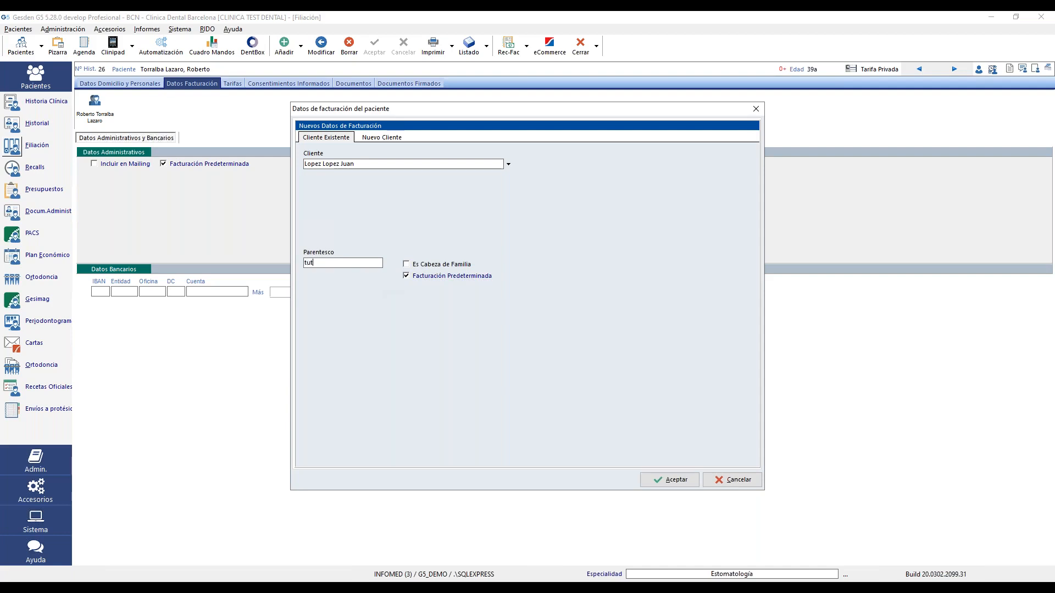
{"action": "type", "text": "or legal"}
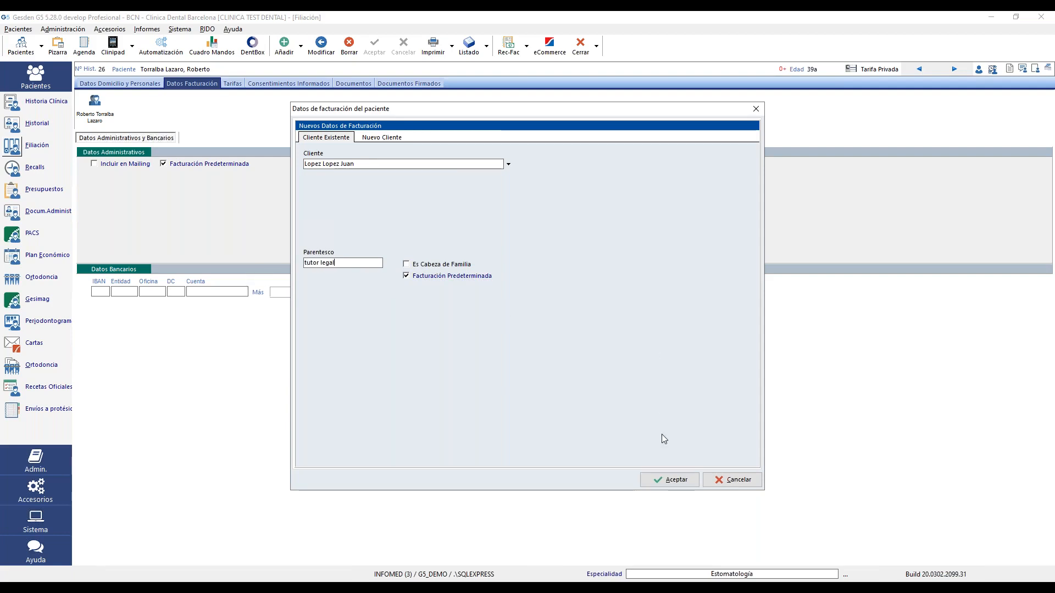
{"action": "left_click", "coordinate": [666, 480]}
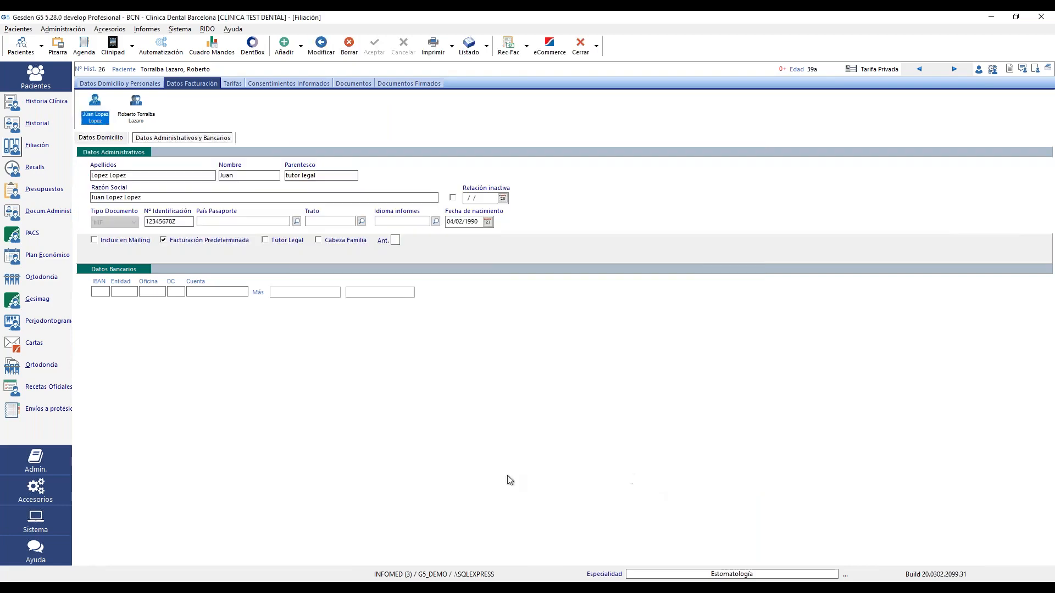
{"action": "left_click", "coordinate": [11, 127]}
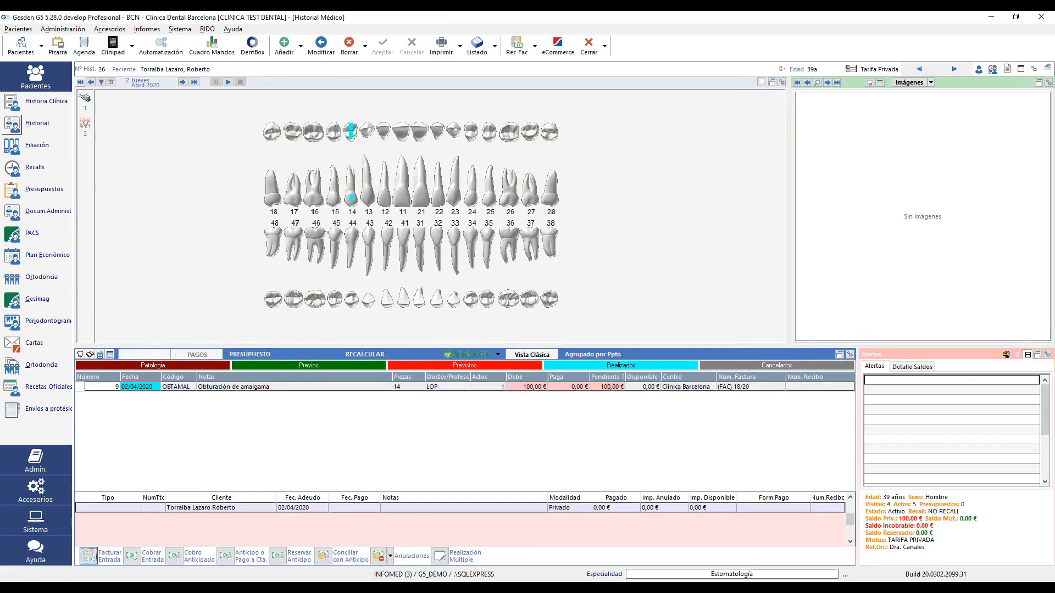
{"action": "left_click", "coordinate": [102, 556]}
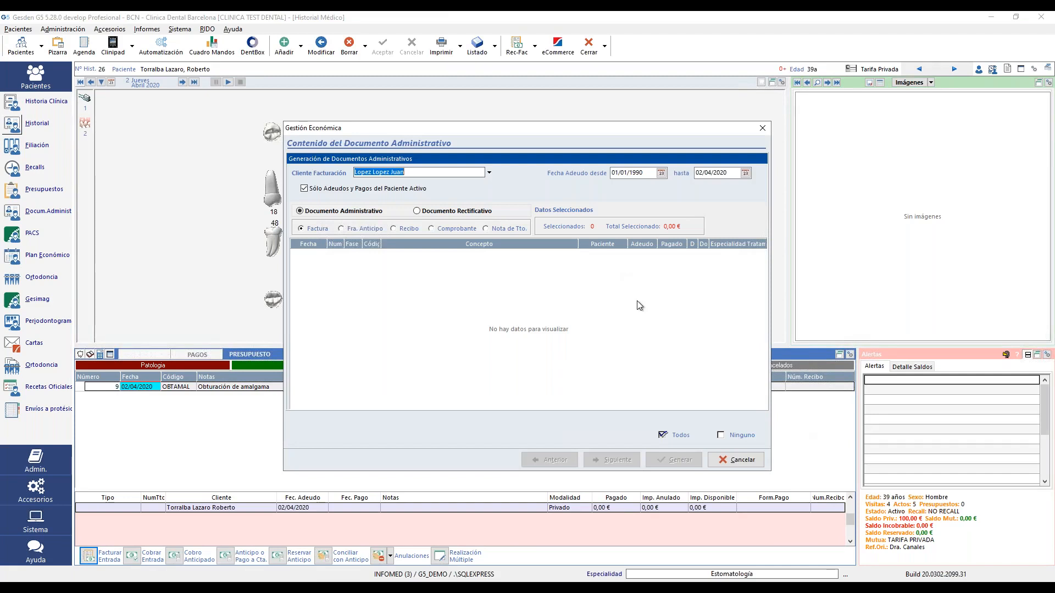
{"action": "left_click_drag", "start_coordinate": [418, 171], "coordinate": [328, 168]}
{"action": "left_click", "coordinate": [484, 174]}
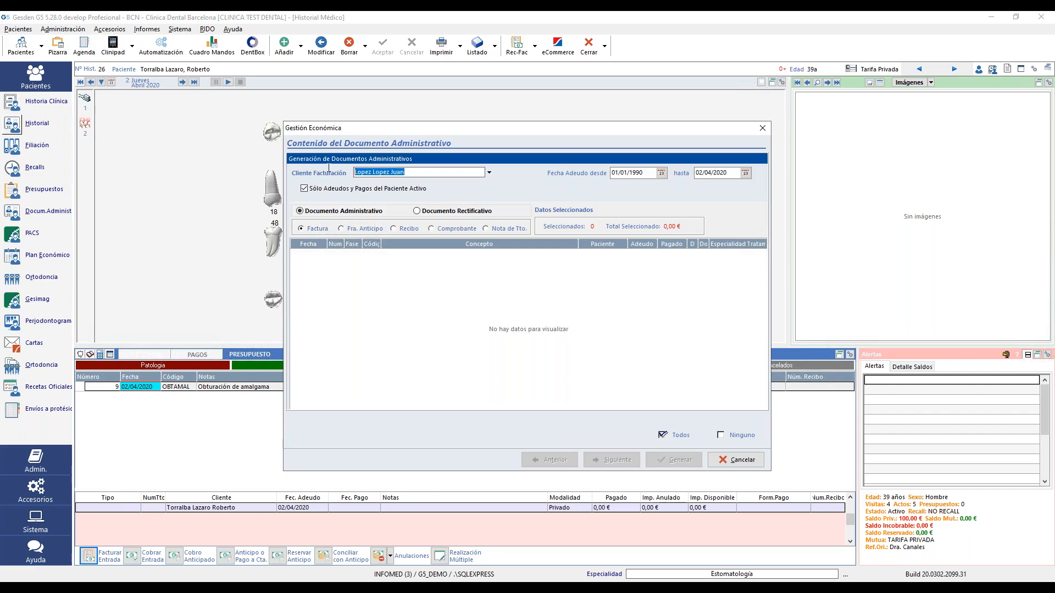
{"action": "left_click", "coordinate": [724, 464]}
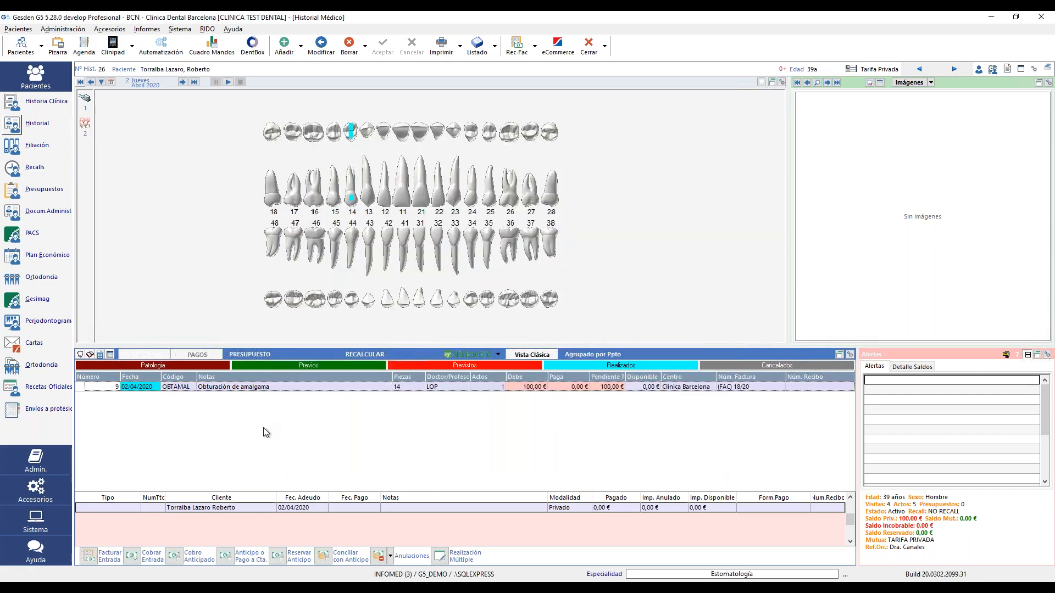
- Start a completed-treatment entry on tooth 45 with an amount of 100
{"action": "left_click", "coordinate": [186, 300]}
{"action": "left_click", "coordinate": [158, 317]}
{"action": "left_click", "coordinate": [250, 322]}
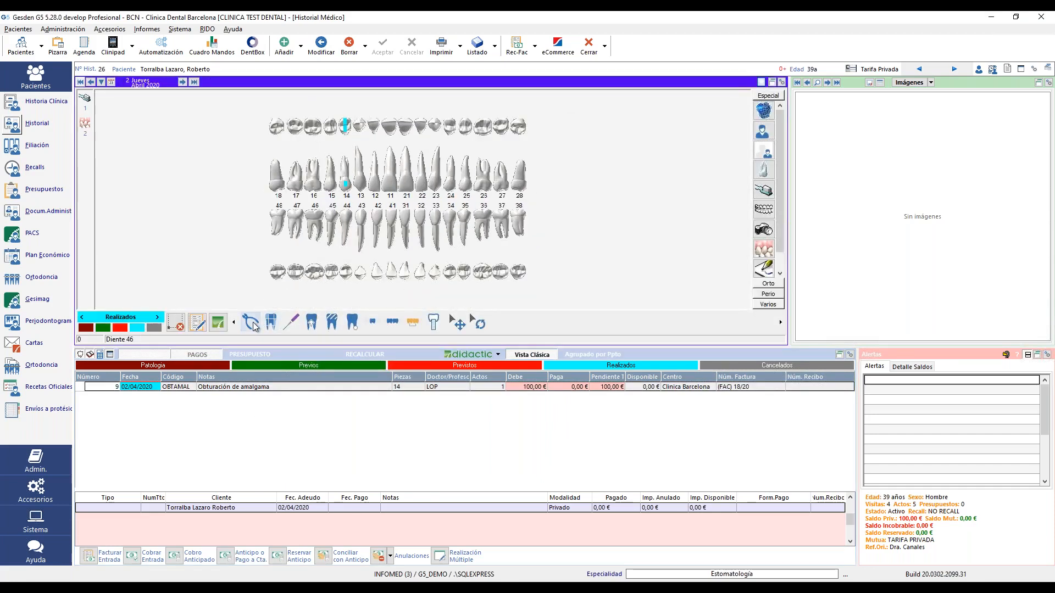
{"action": "left_click", "coordinate": [332, 242]}
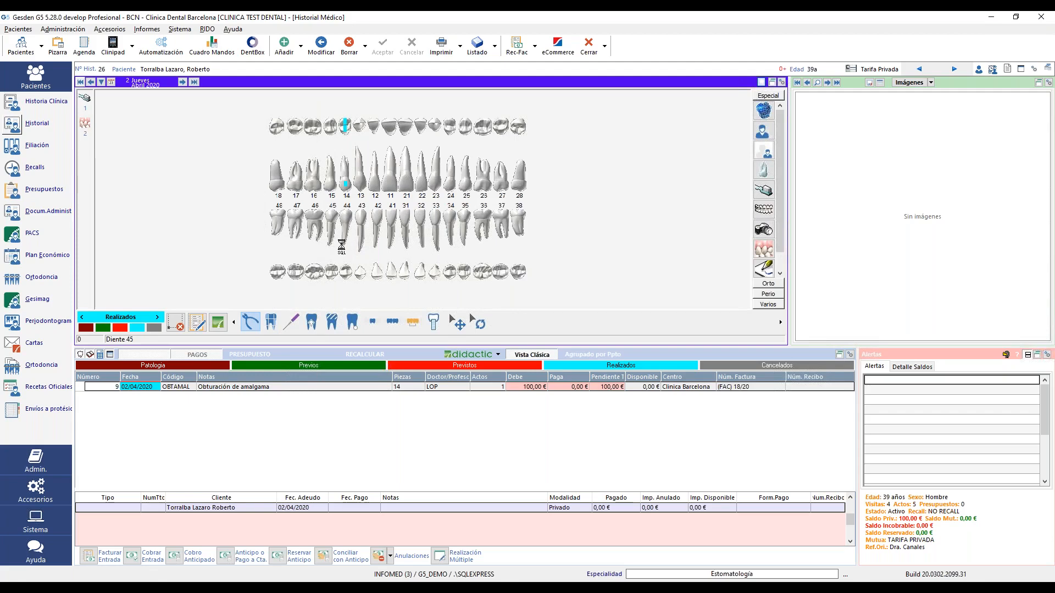
{"action": "left_click", "coordinate": [548, 206]}
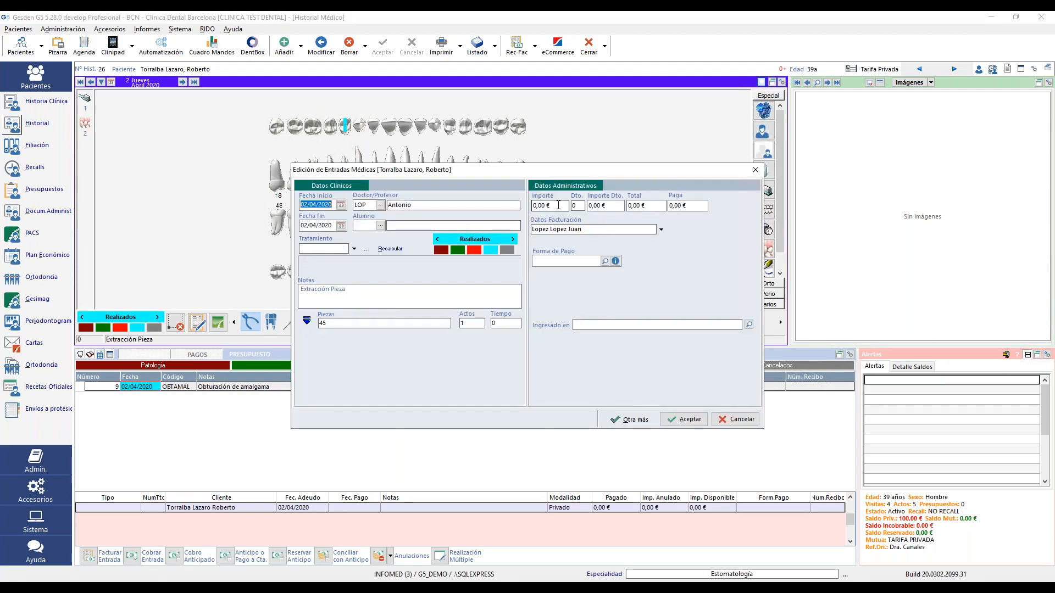
{"action": "type", "text": "100"}
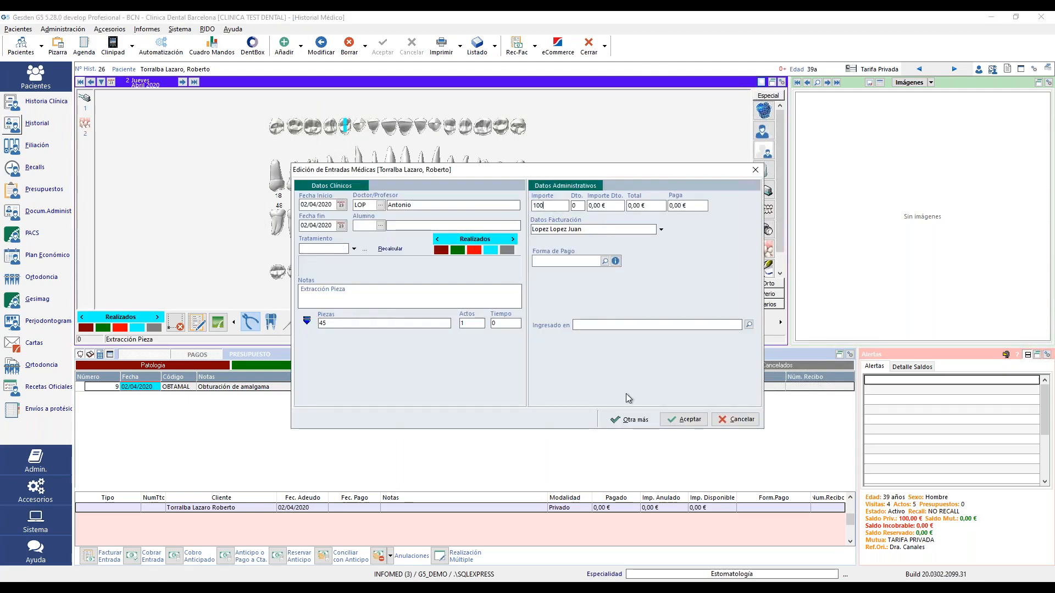
{"action": "left_click", "coordinate": [681, 419]}
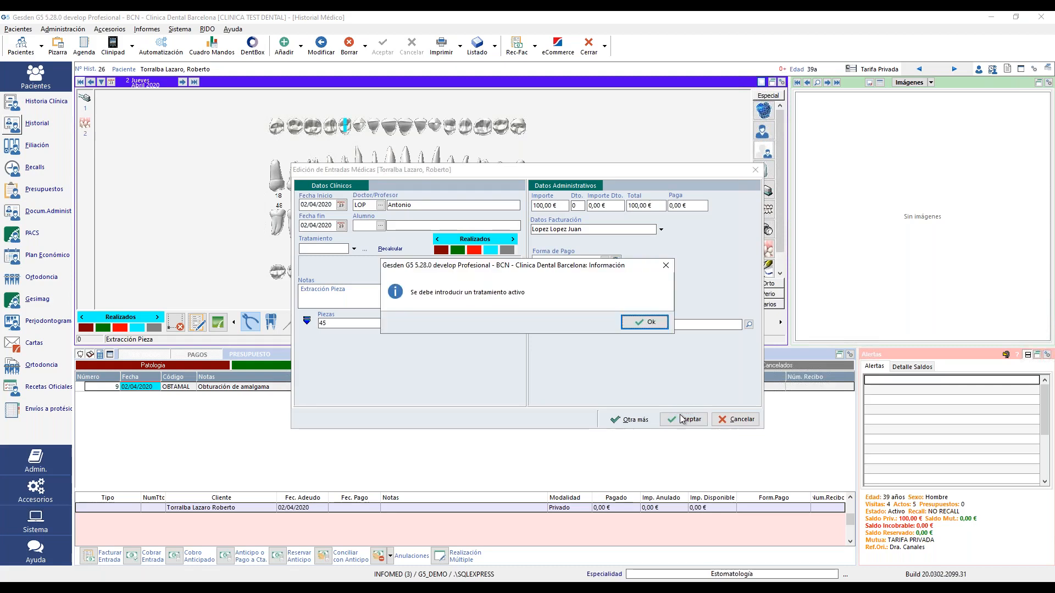
{"action": "left_click", "coordinate": [643, 322]}
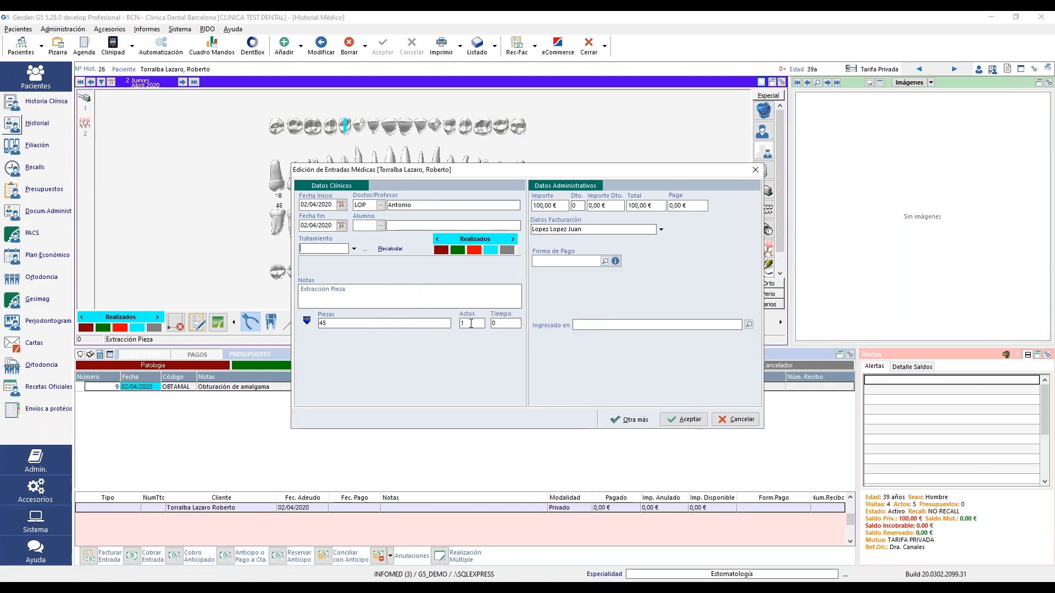
- Choose the OBTCOMPO composite filling from TARIFA PRIVADA > Conservadora for tooth 45
{"action": "left_click", "coordinate": [354, 250]}
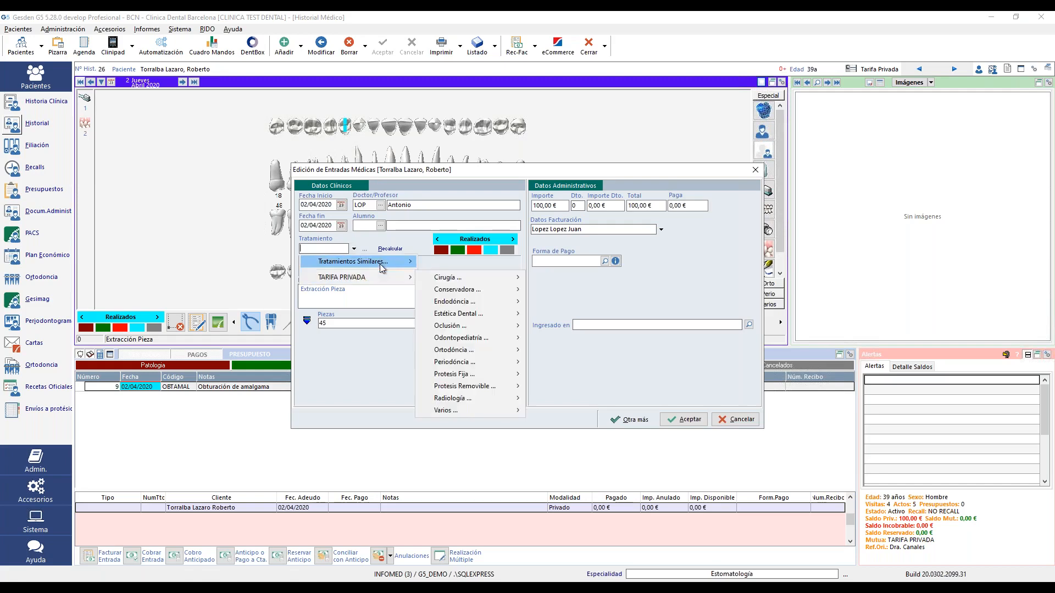
{"action": "mouse_move", "coordinate": [387, 282]}
{"action": "mouse_move", "coordinate": [455, 301]}
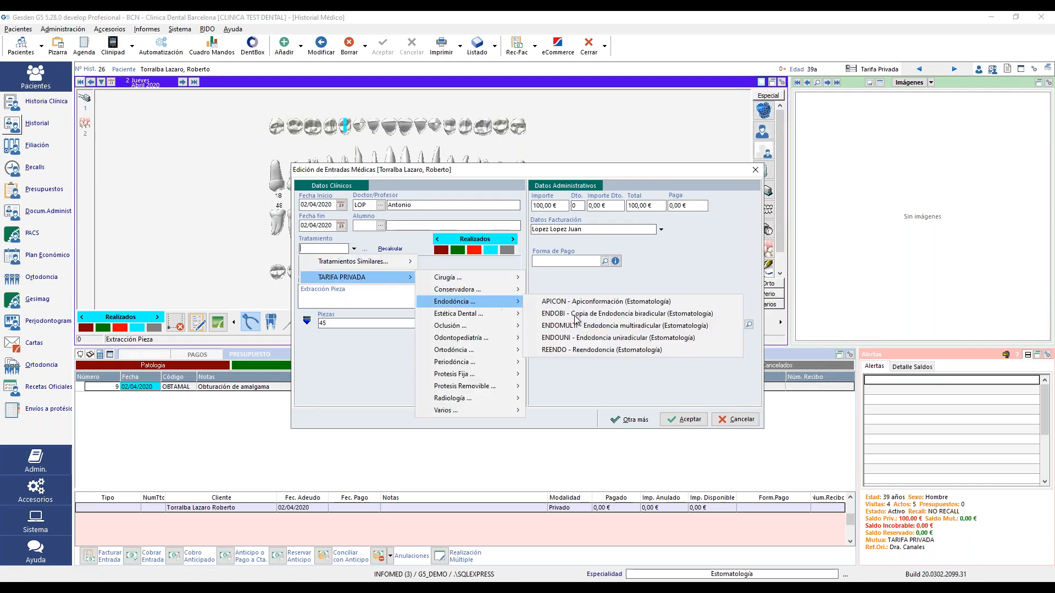
{"action": "left_click", "coordinate": [576, 316]}
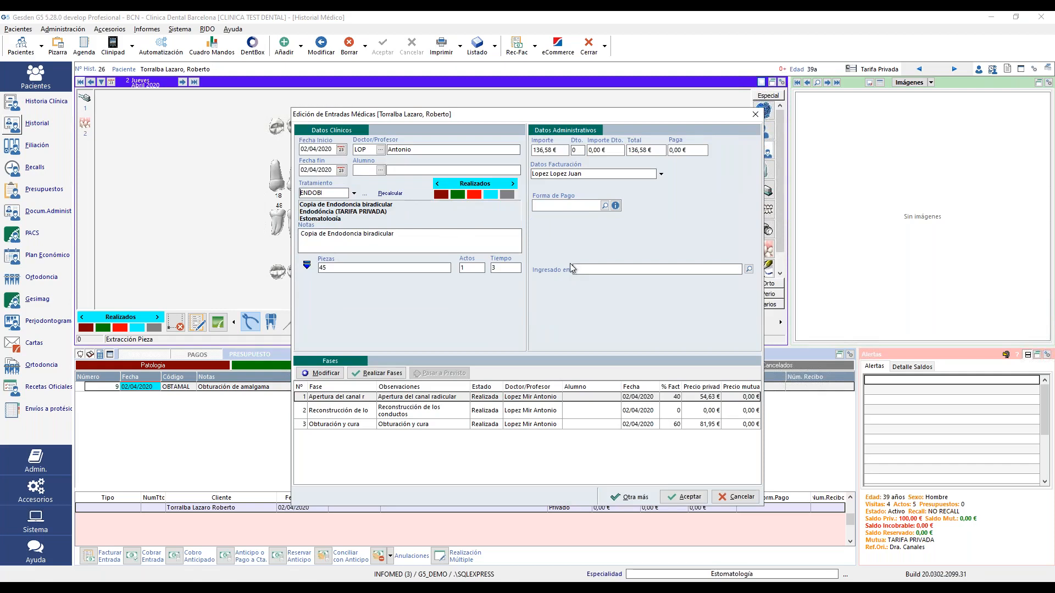
{"action": "left_click", "coordinate": [354, 193]}
{"action": "mouse_move", "coordinate": [363, 222]}
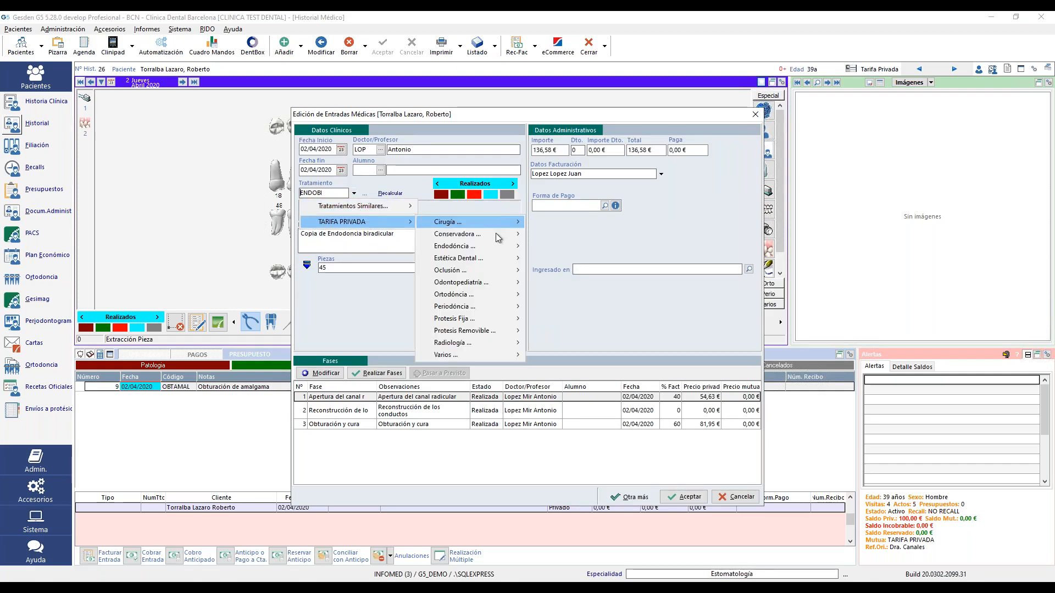
{"action": "mouse_move", "coordinate": [456, 234]}
{"action": "left_click", "coordinate": [603, 283]}
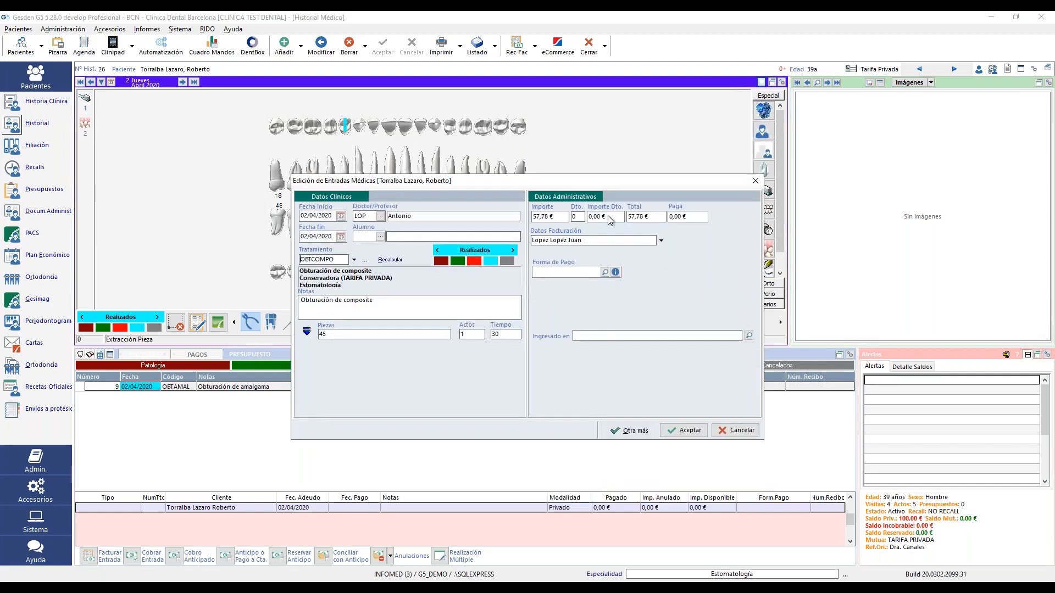
{"action": "left_click", "coordinate": [684, 430]}
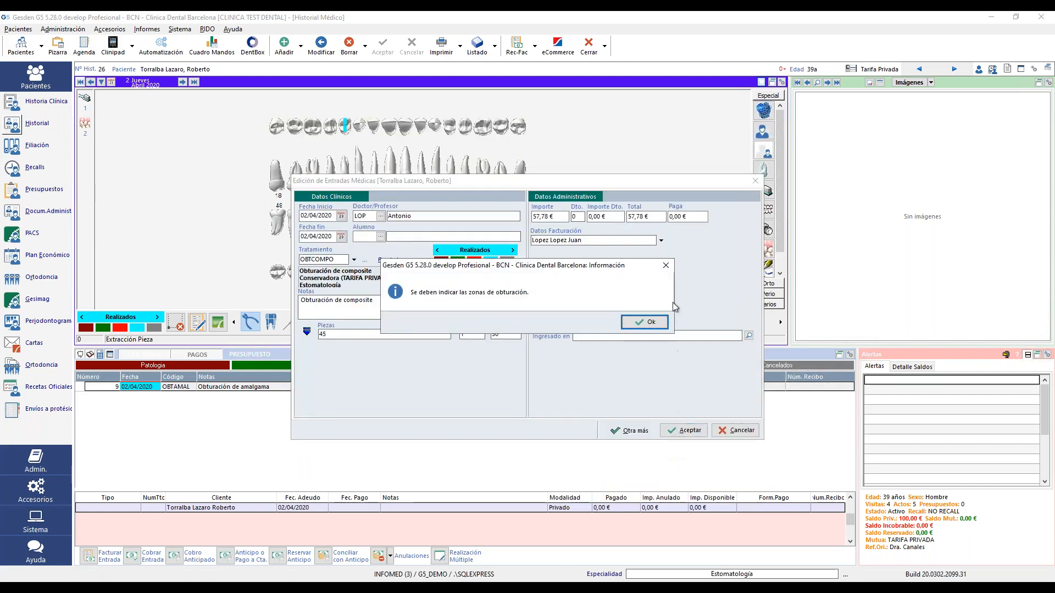
{"action": "left_click", "coordinate": [636, 321]}
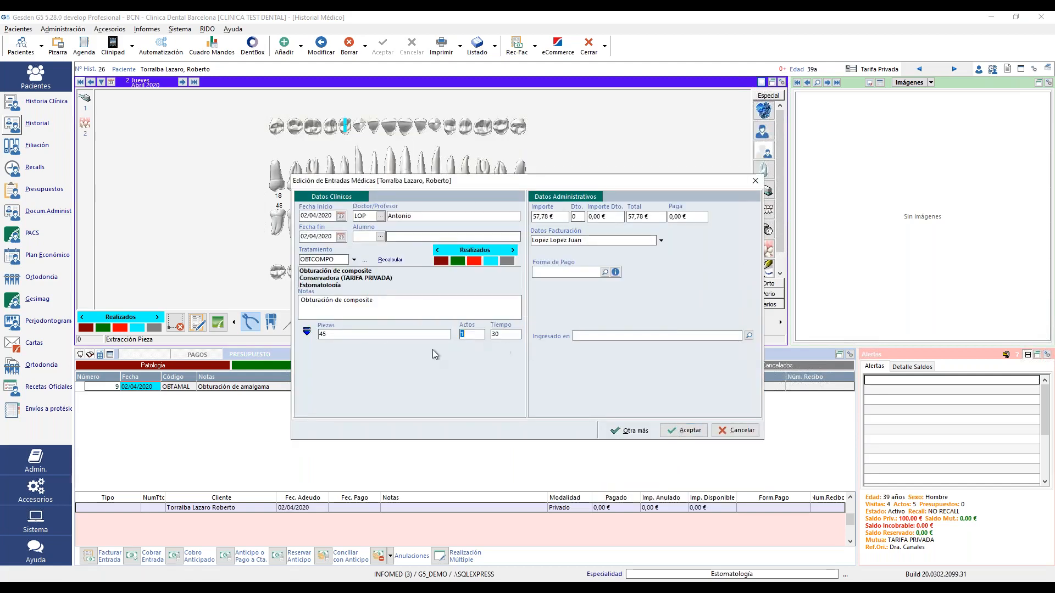
- Mark the occlusal zones on tooth 45 and save the 57,78 € composite filling
{"action": "left_click", "coordinate": [307, 332]}
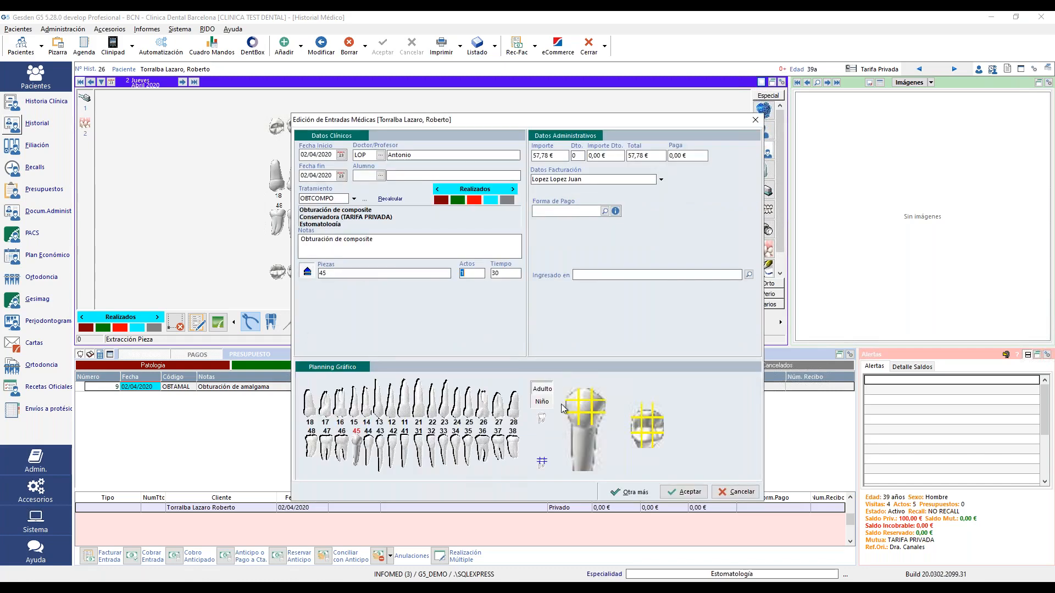
{"action": "left_click", "coordinate": [585, 407]}
{"action": "left_click", "coordinate": [585, 395]}
{"action": "left_click", "coordinate": [686, 496]}
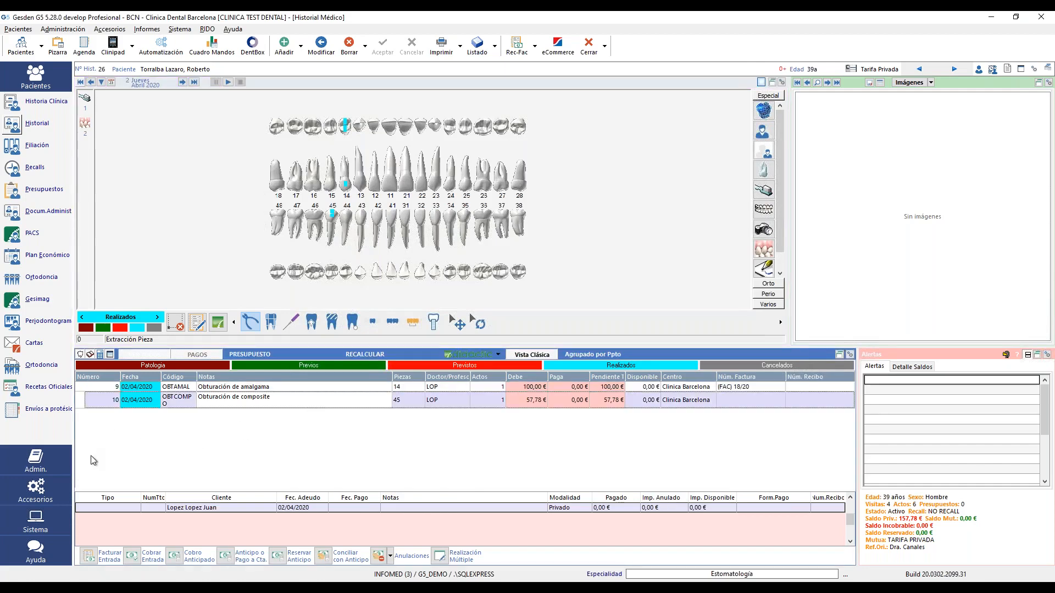
- Invoice the 57,78 € composite filling to the tutor client with an address, as FAC 0019/2020
{"action": "left_click", "coordinate": [97, 557]}
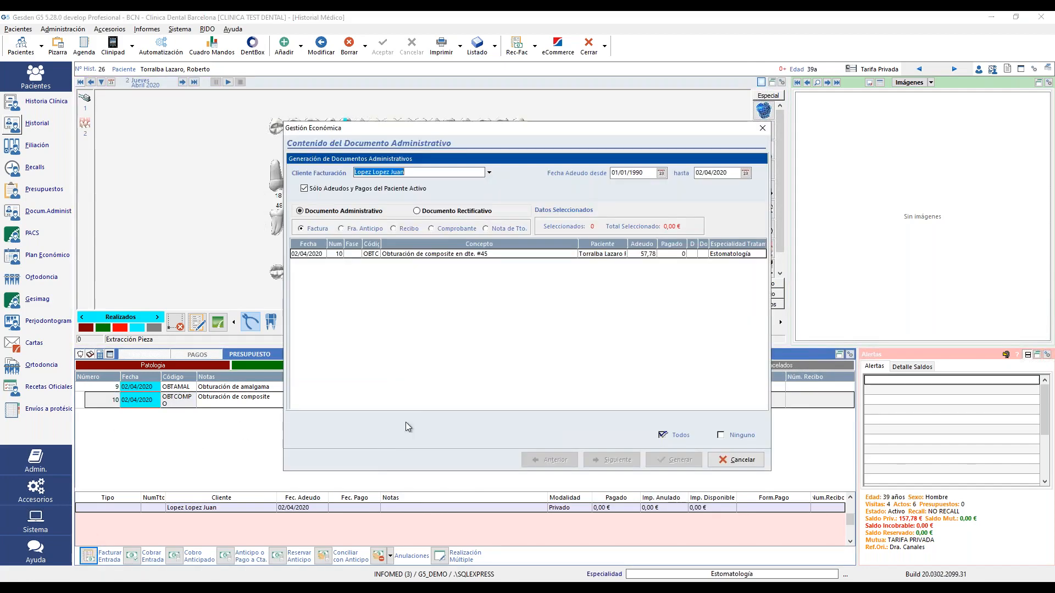
{"action": "left_click", "coordinate": [445, 254]}
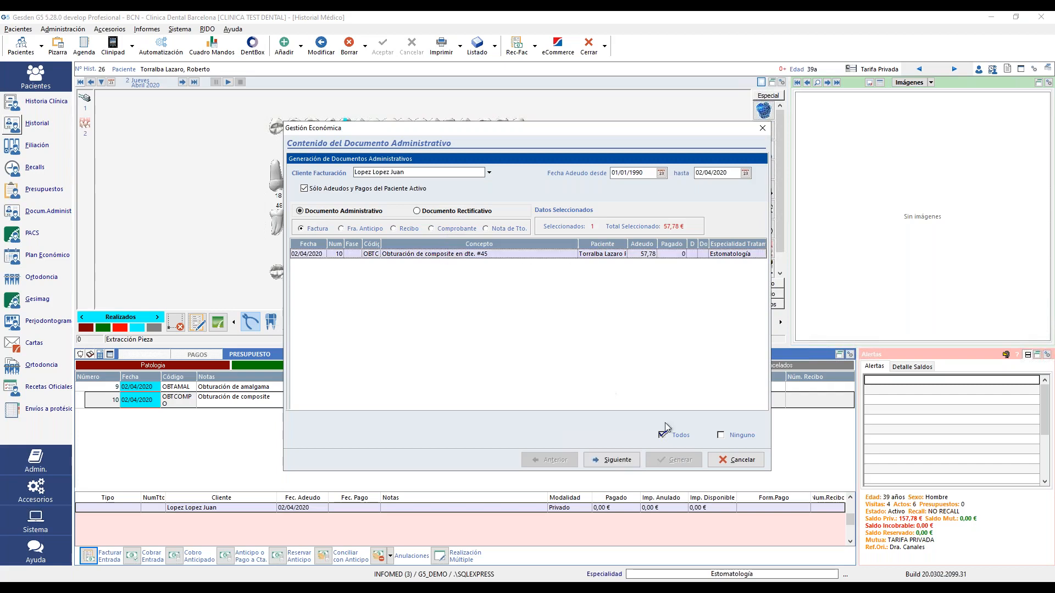
{"action": "left_click", "coordinate": [620, 462]}
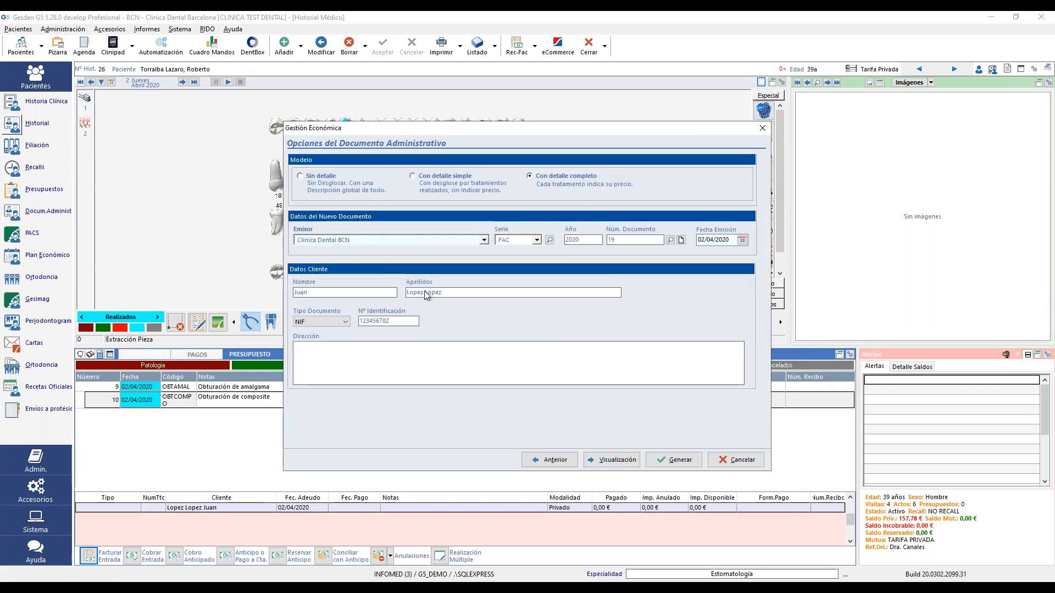
{"action": "left_click", "coordinate": [391, 367]}
{"action": "type", "text": "sfsgsfgsf"}
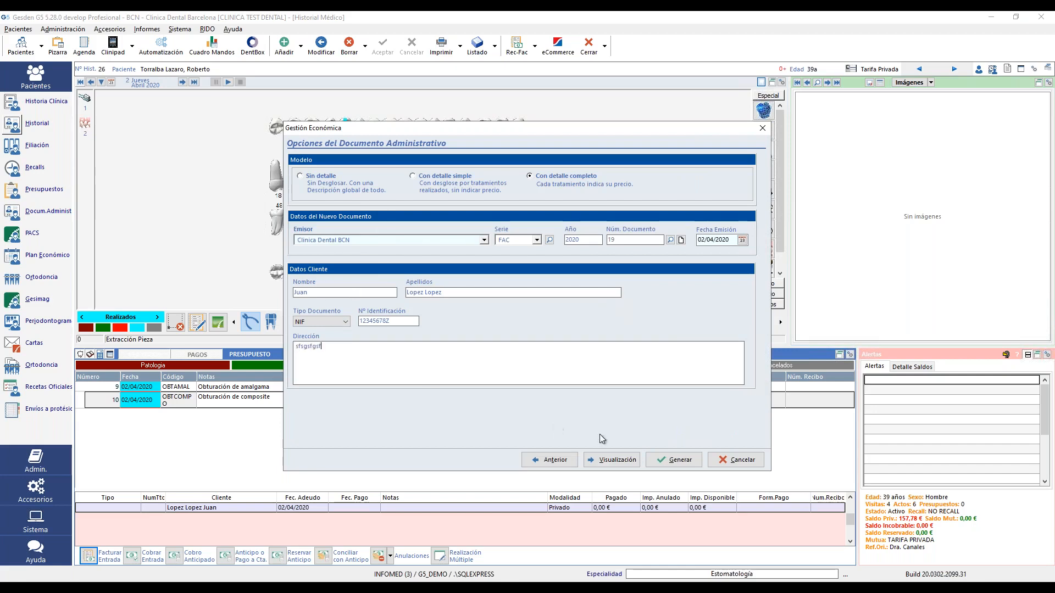
{"action": "type", "text": "g"}
{"action": "left_click", "coordinate": [680, 460]}
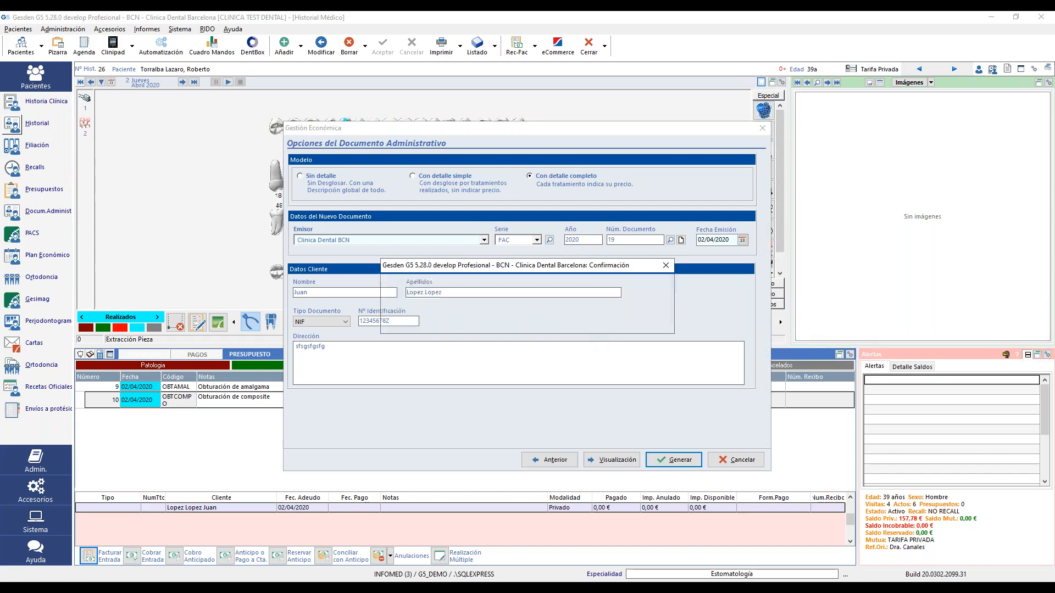
{"action": "left_click", "coordinate": [588, 323]}
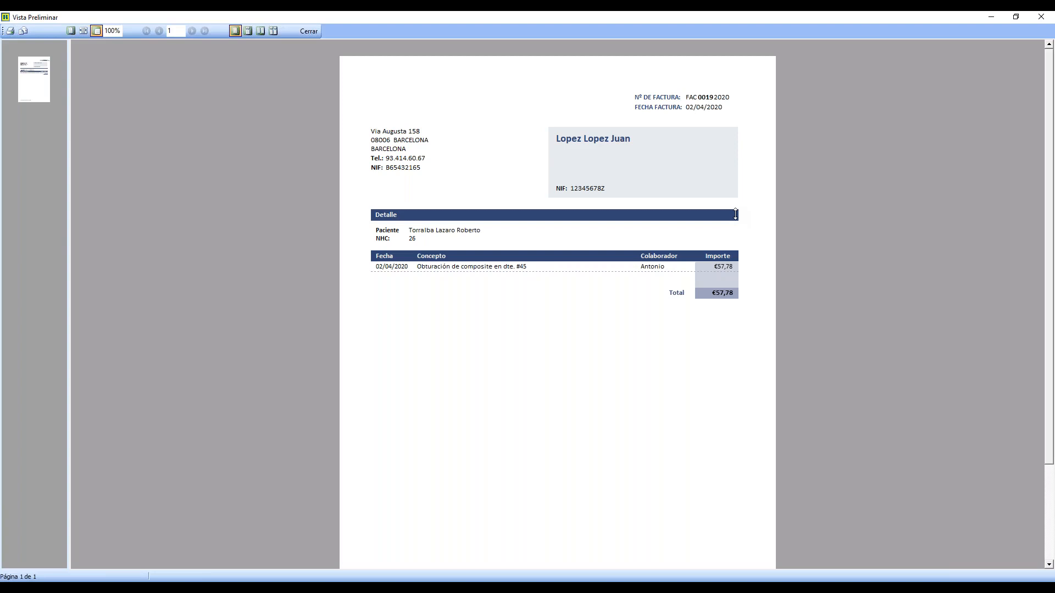
- Close the FAC 0019/2020 invoice preview to return to the Historial Médico
{"action": "left_click", "coordinate": [308, 31]}
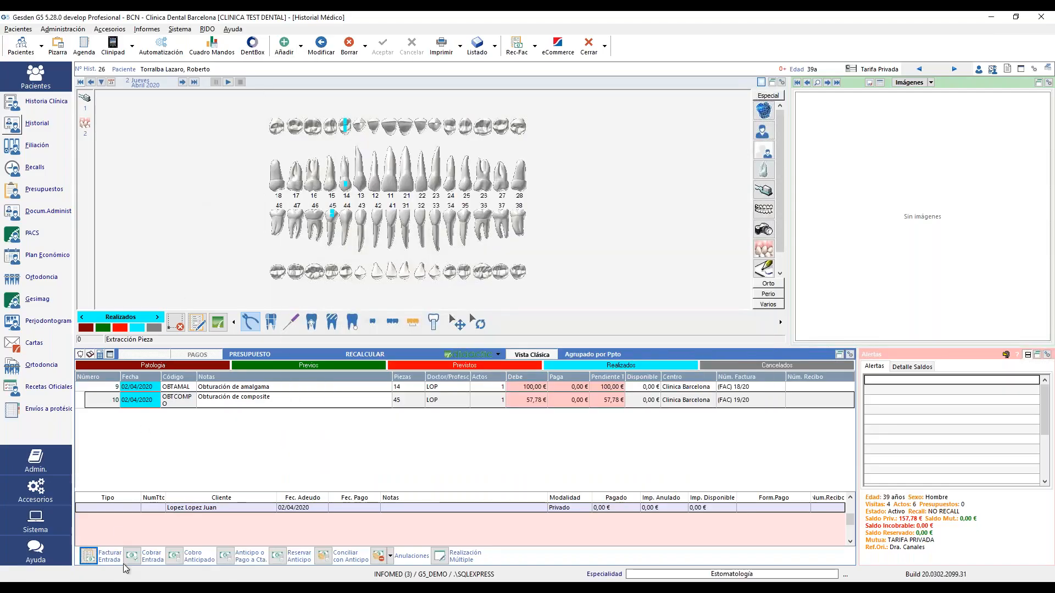
- Charge the 57,78 € composite filling by C Tarjeta de Crédito and confirm issuing a receipt
{"action": "left_click", "coordinate": [151, 558]}
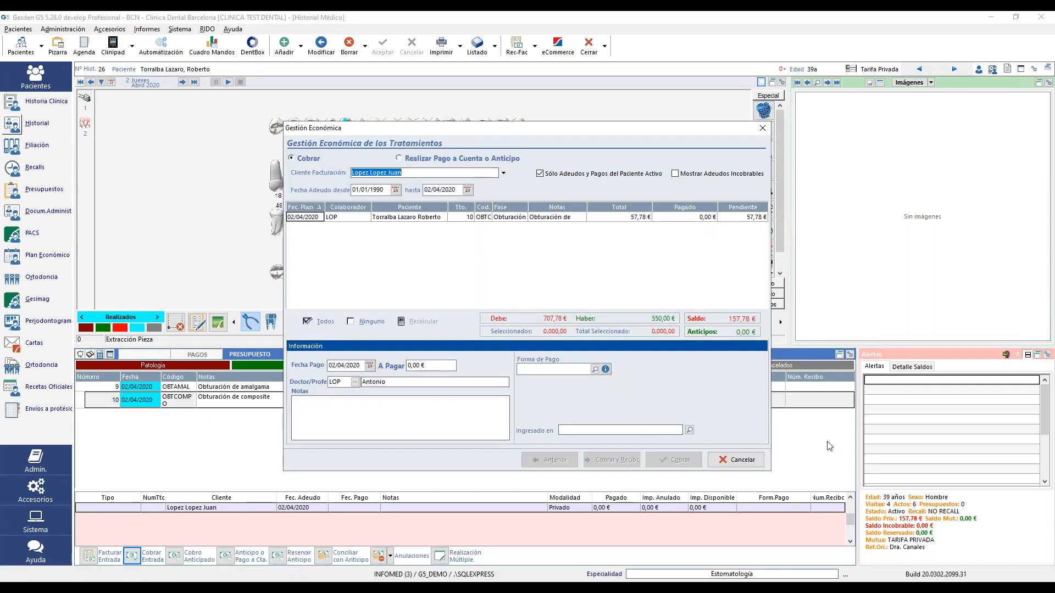
{"action": "left_click", "coordinate": [503, 219]}
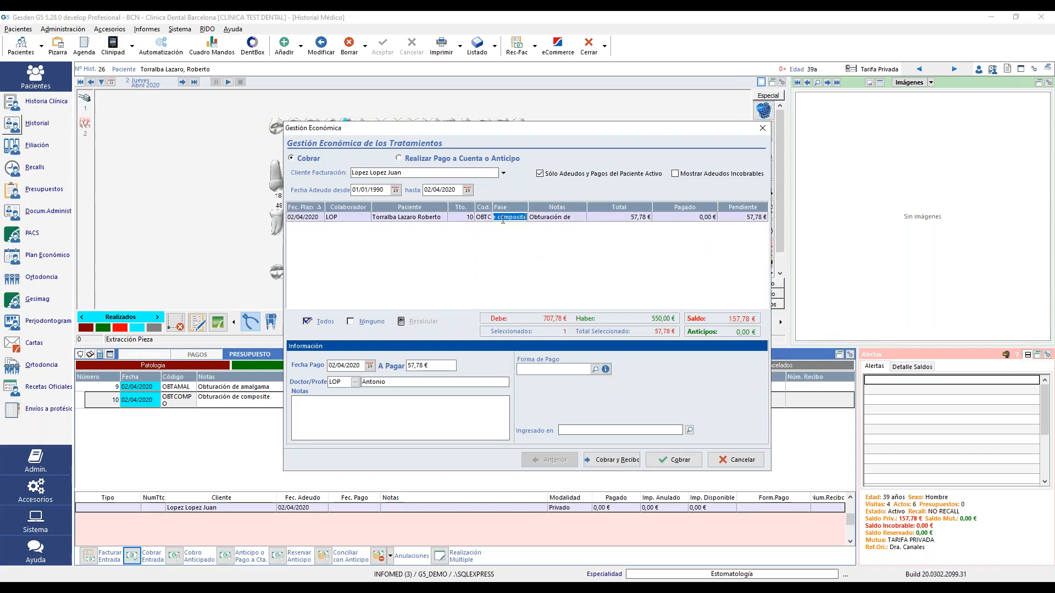
{"action": "left_click_drag", "start_coordinate": [434, 366], "coordinate": [403, 366]}
{"action": "left_click", "coordinate": [595, 369]}
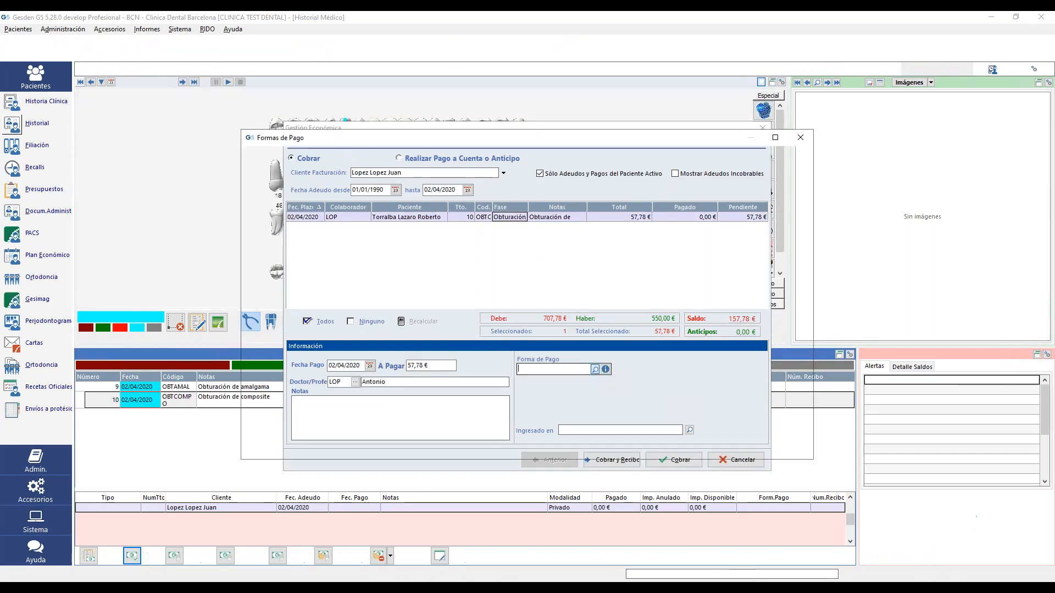
{"action": "double_click", "coordinate": [526, 193]}
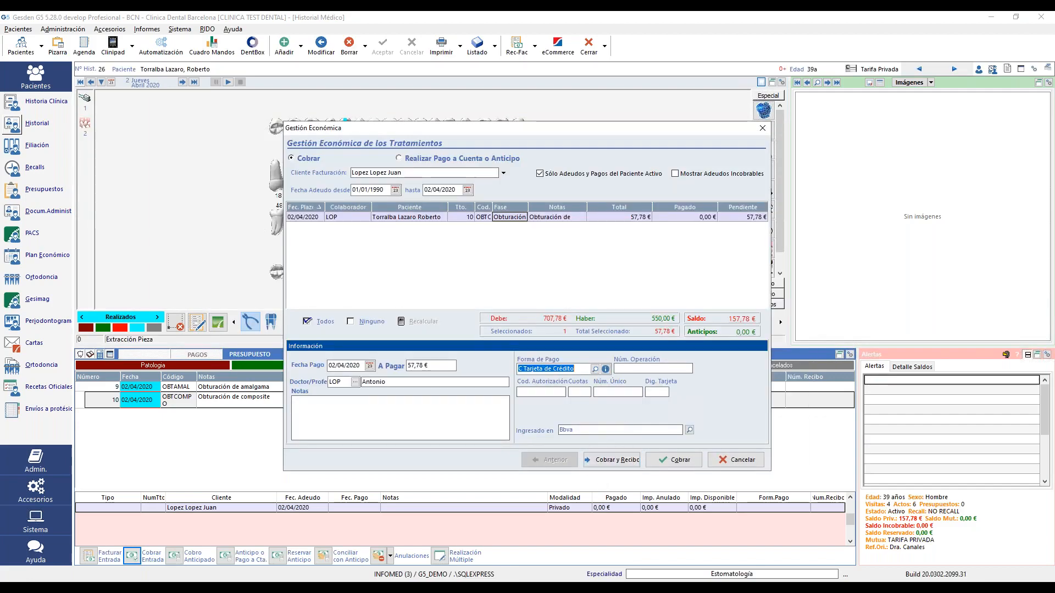
{"action": "left_click", "coordinate": [612, 460]}
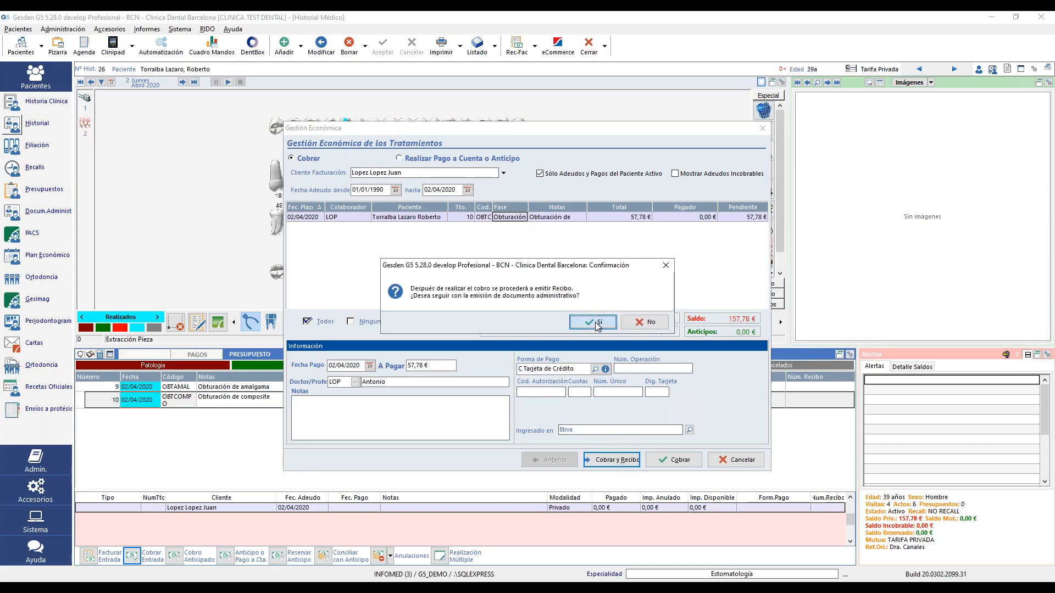
{"action": "left_click", "coordinate": [595, 322]}
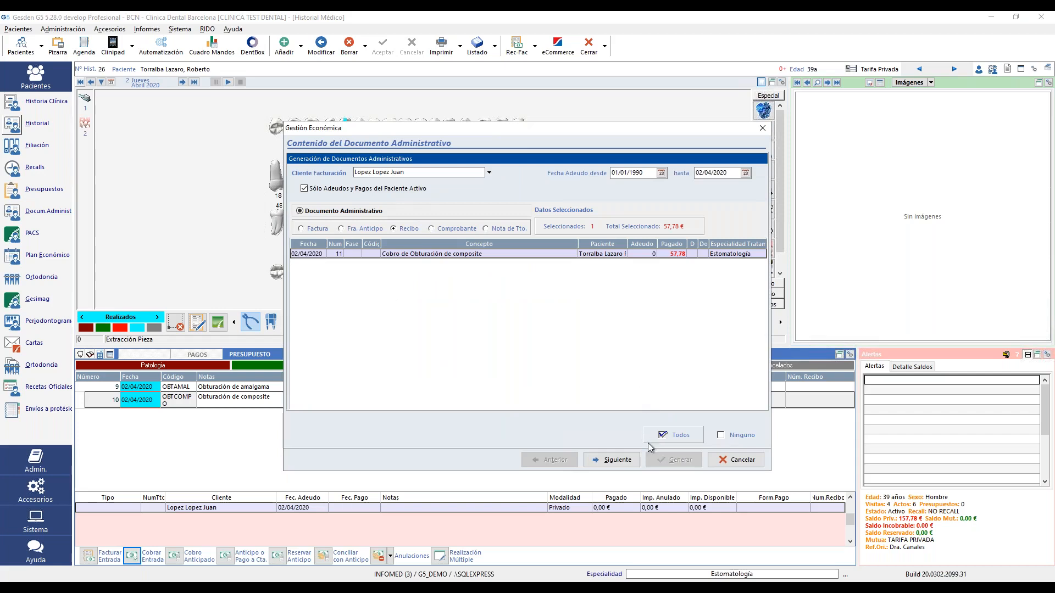
- Generate receipt REC 12/2020 for the card payment with a filler client address, then accept printing it
{"action": "left_click", "coordinate": [612, 460]}
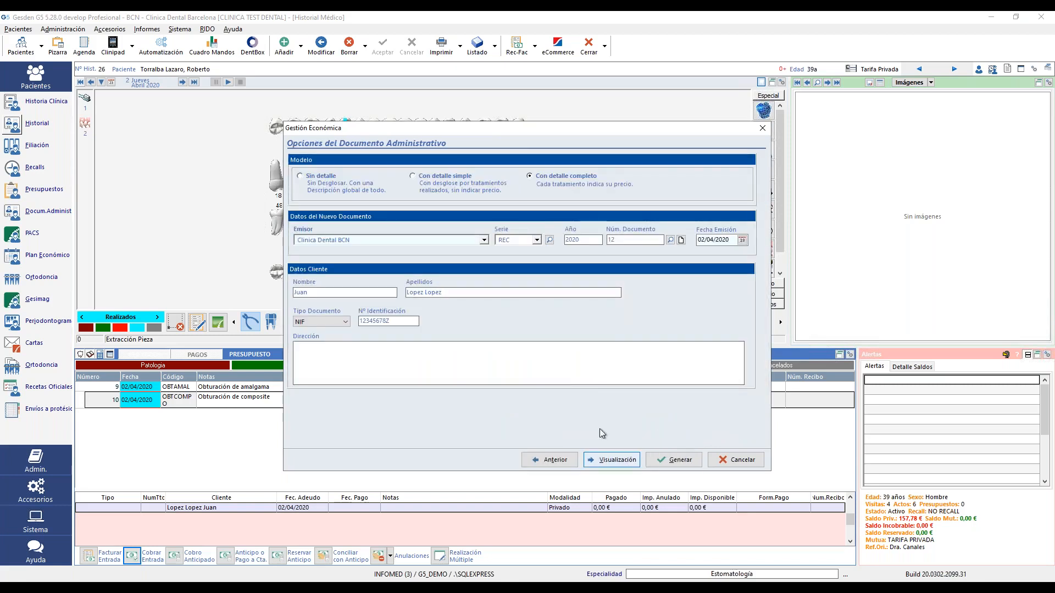
{"action": "left_click", "coordinate": [597, 372]}
{"action": "type", "text": "gxgjnxfjdfj"}
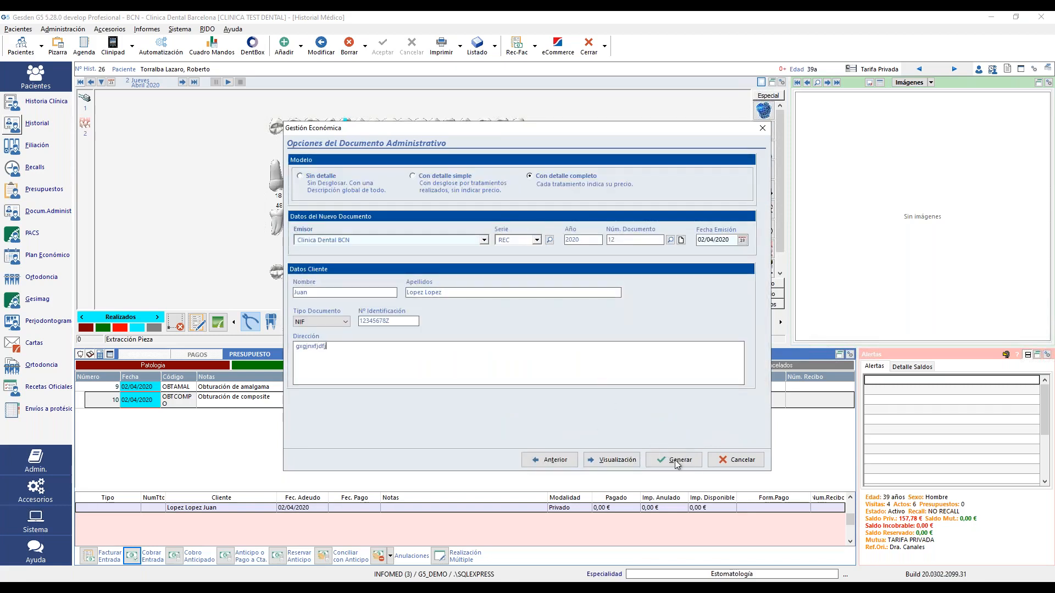
{"action": "left_click", "coordinate": [675, 460]}
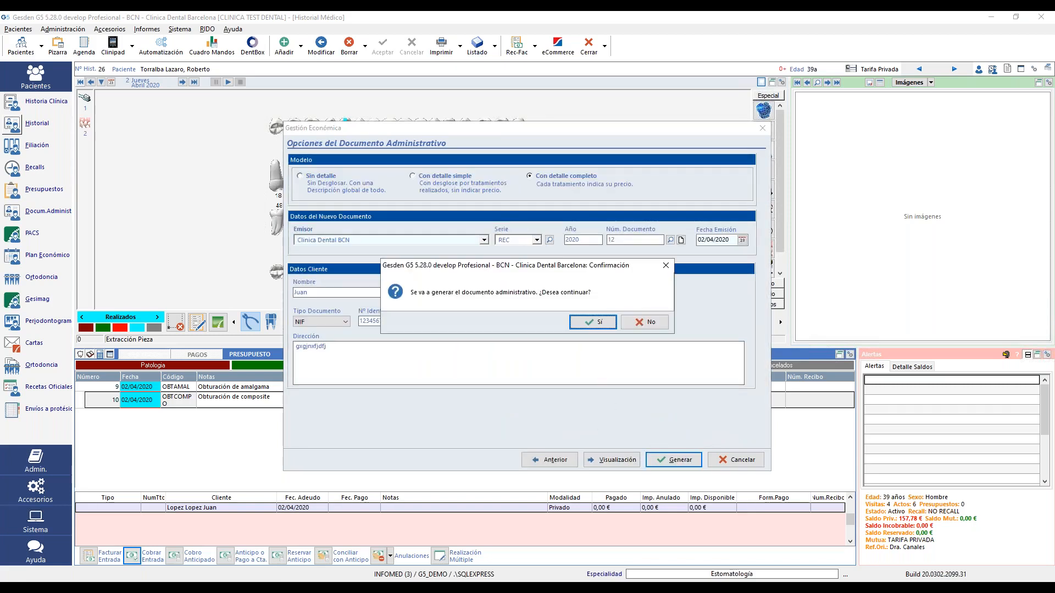
{"action": "left_click", "coordinate": [593, 322]}
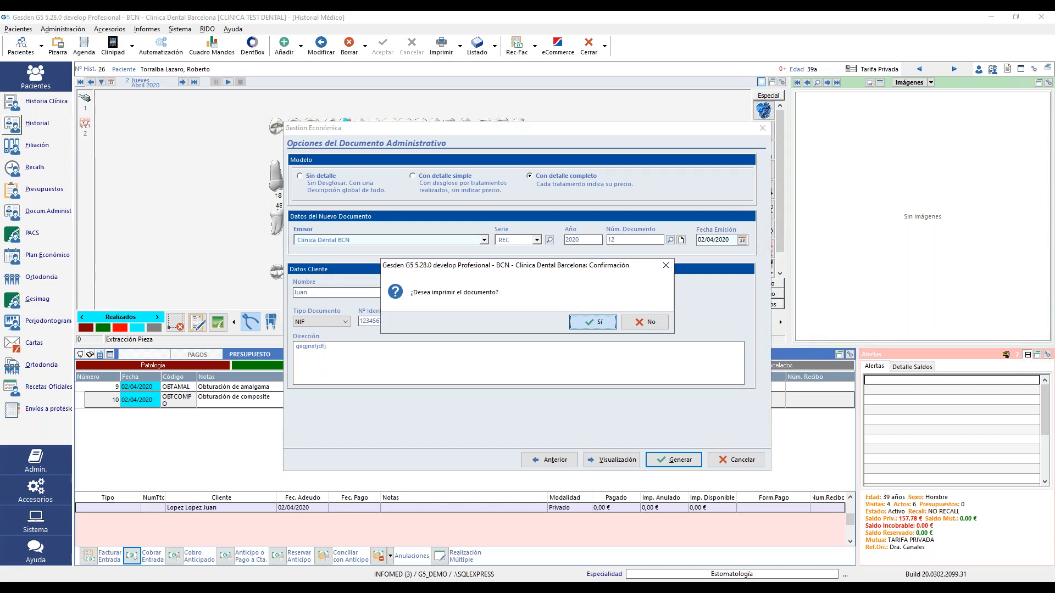
{"action": "key", "text": "Return"}
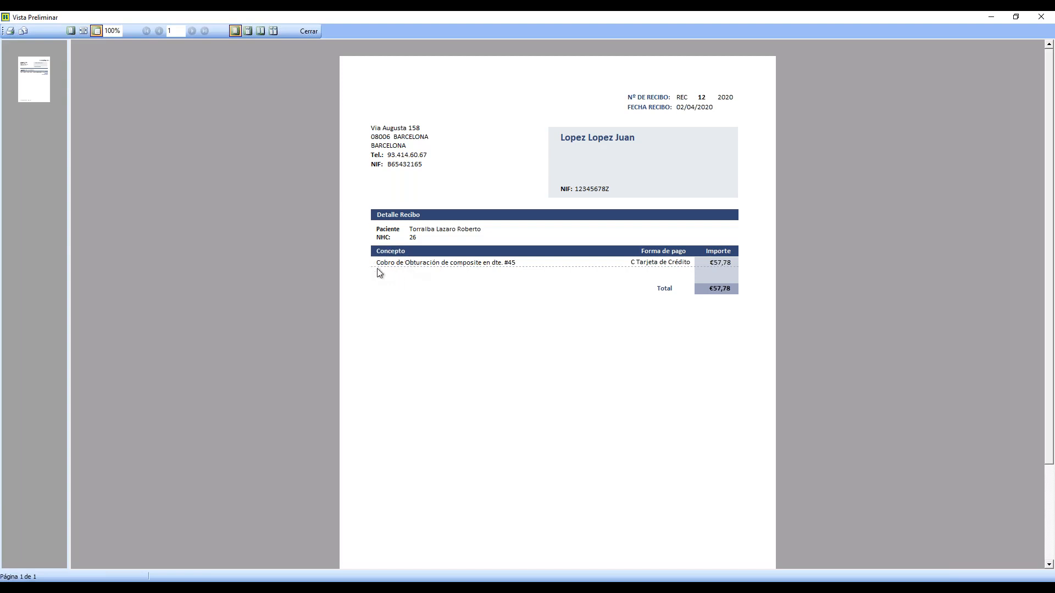
- Close the receipt preview and open the patient's administrative documents list
{"action": "left_click", "coordinate": [311, 31]}
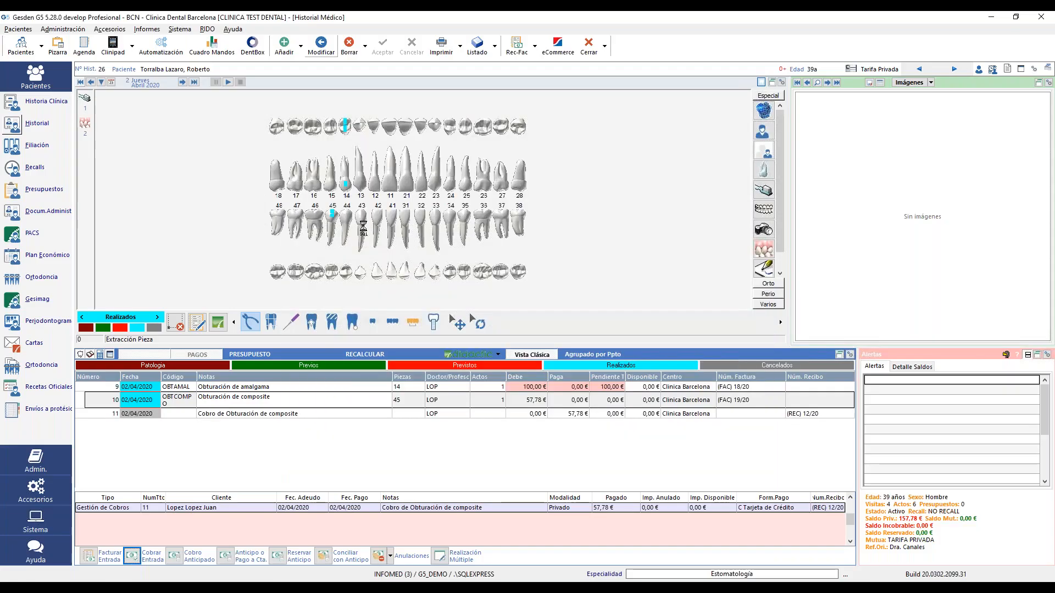
{"action": "left_click", "coordinate": [331, 405]}
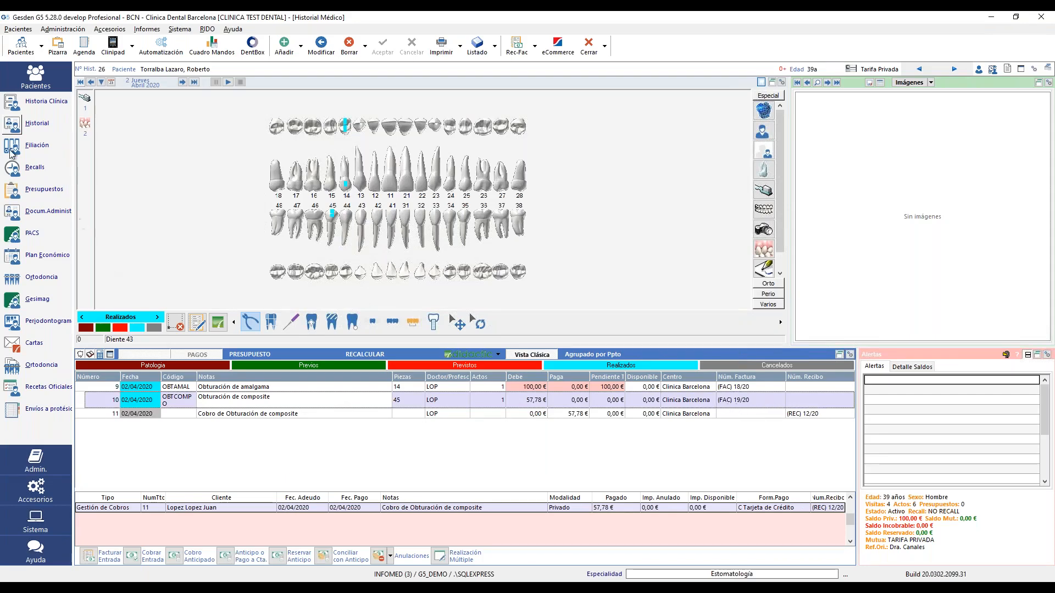
{"action": "left_click", "coordinate": [15, 214]}
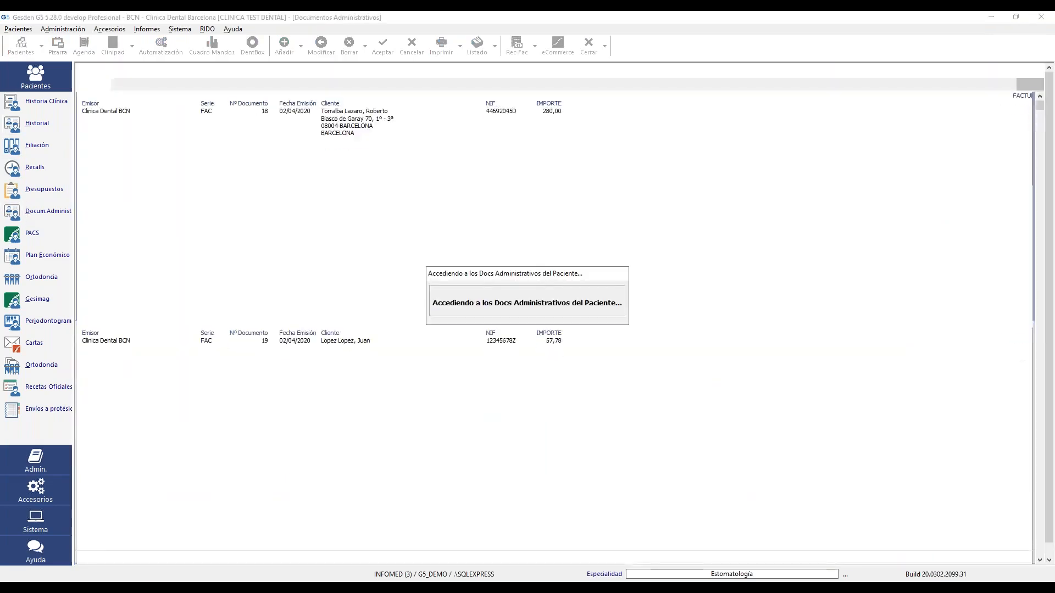
- Open the first invoice in the list to review it, then close its editing window and preview
{"action": "double_click", "coordinate": [265, 158]}
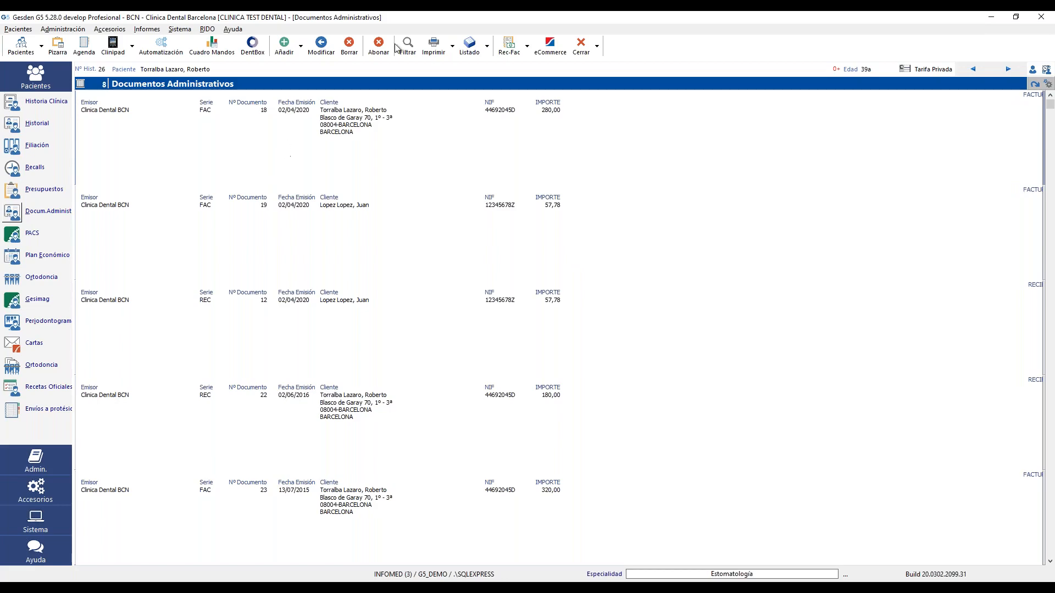
{"action": "left_click", "coordinate": [762, 128]}
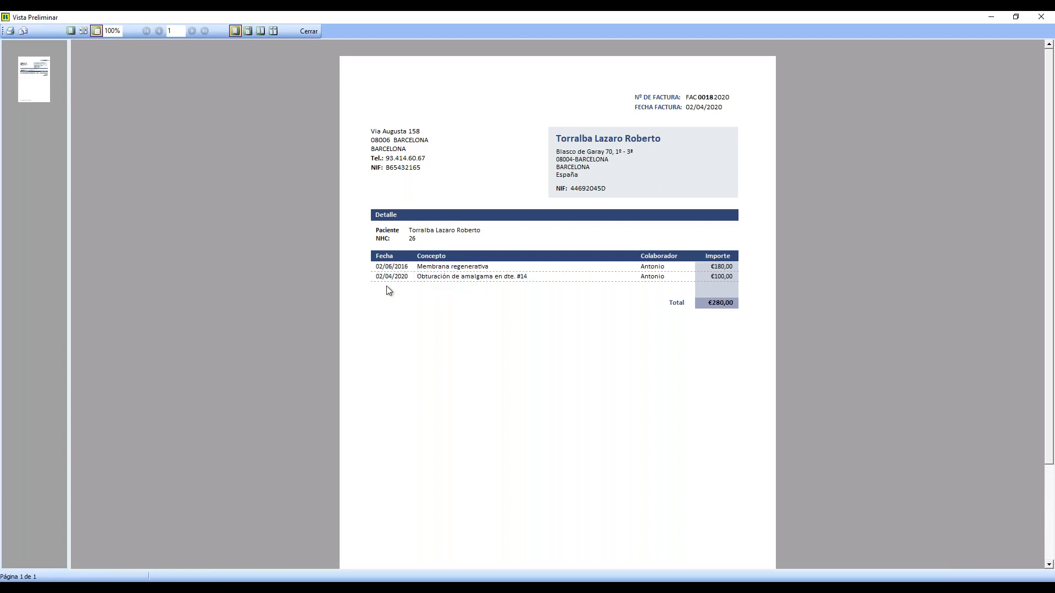
{"action": "left_click", "coordinate": [311, 32]}
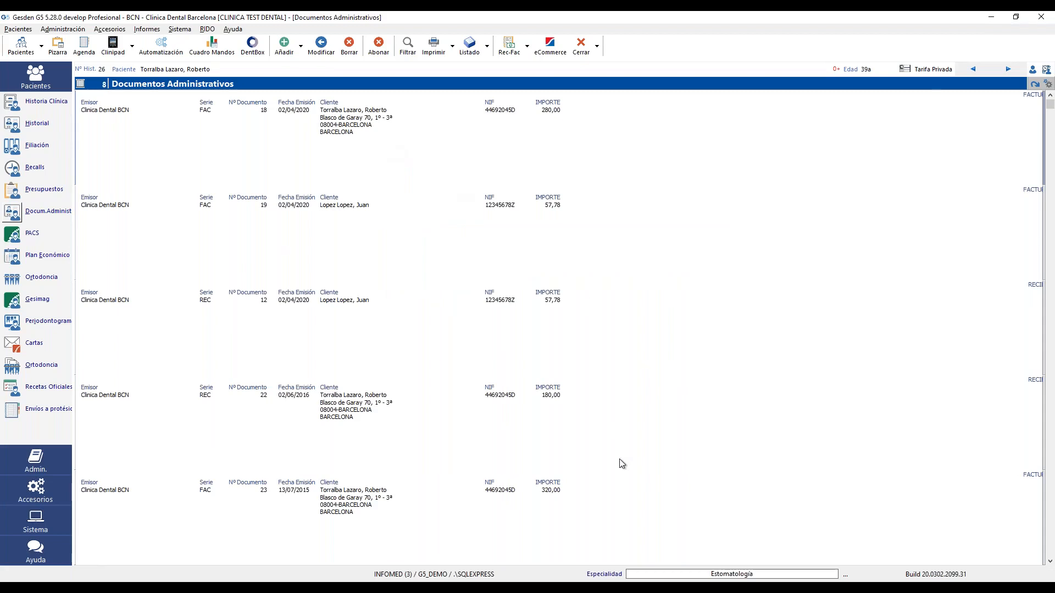